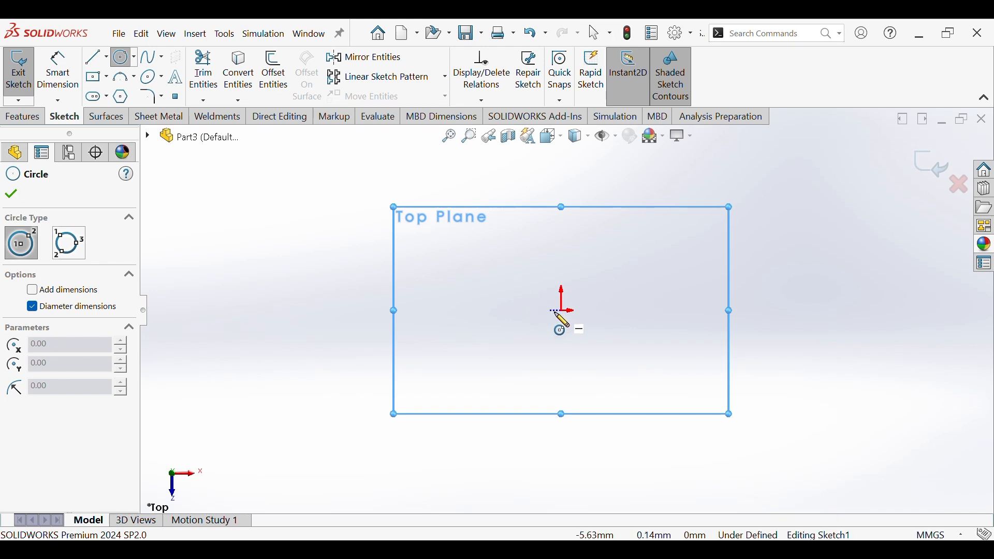
- Sketch a circle centred on the origin of the Top Plane sketch and set its diameter to 120 mm
{"action": "mouse_move", "coordinate": [560, 312]}
{"action": "left_mouse_down"}
{"action": "mouse_move", "coordinate": [613, 270]}
{"action": "mouse_move", "coordinate": [630, 270]}
{"action": "left_mouse_up"}
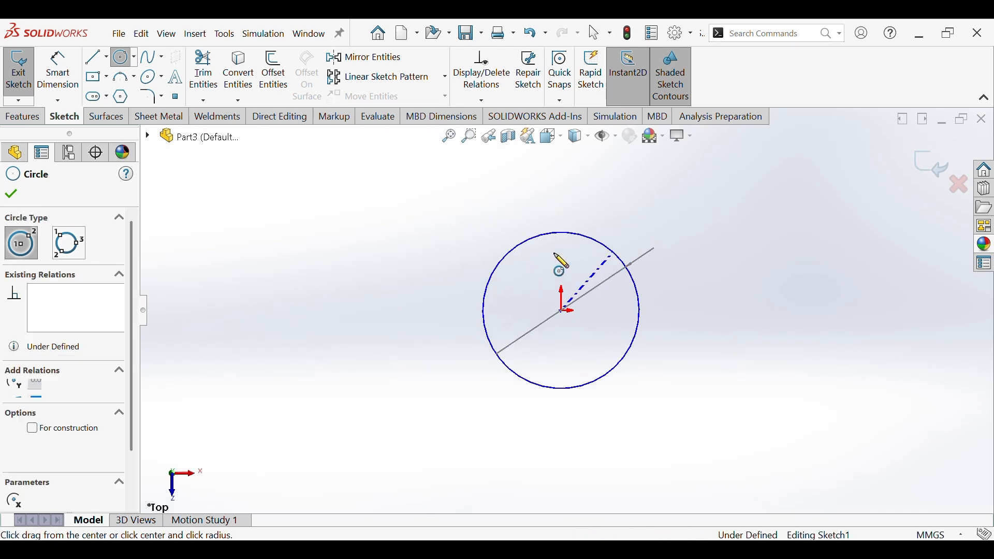
{"action": "left_click", "coordinate": [74, 92]}
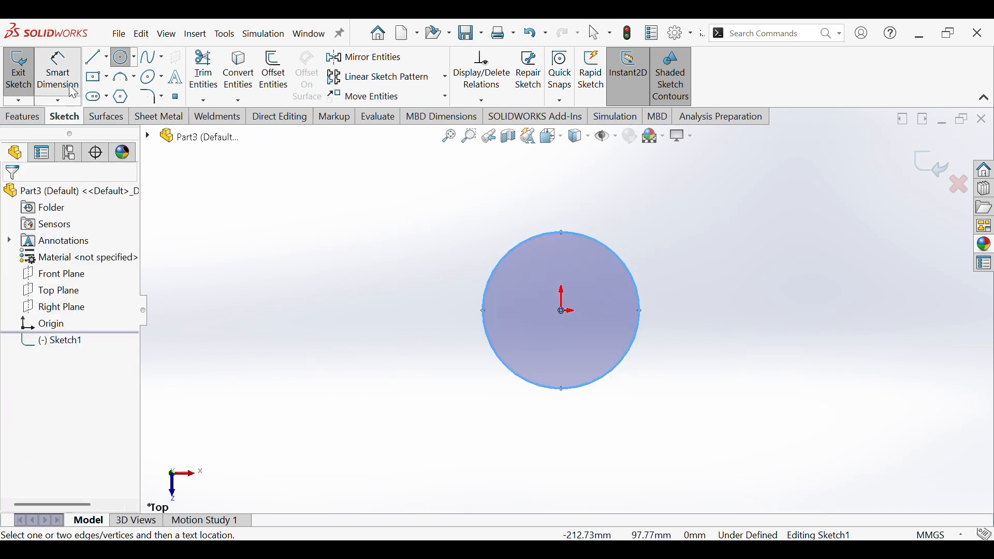
{"action": "left_click", "coordinate": [582, 389]}
{"action": "left_click", "coordinate": [664, 439]}
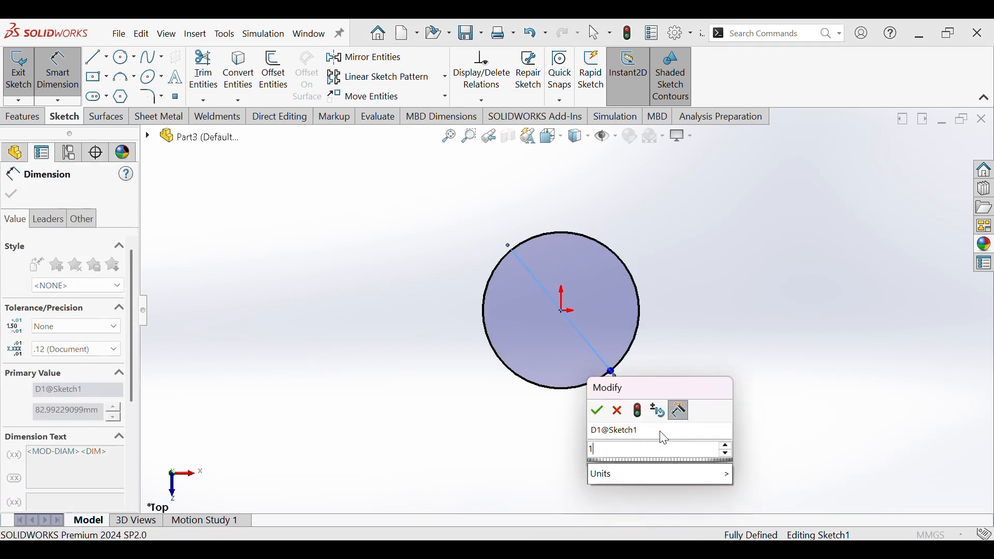
{"action": "type", "text": "120"}
{"action": "key", "text": "Return"}
{"action": "left_click", "coordinate": [441, 411]}
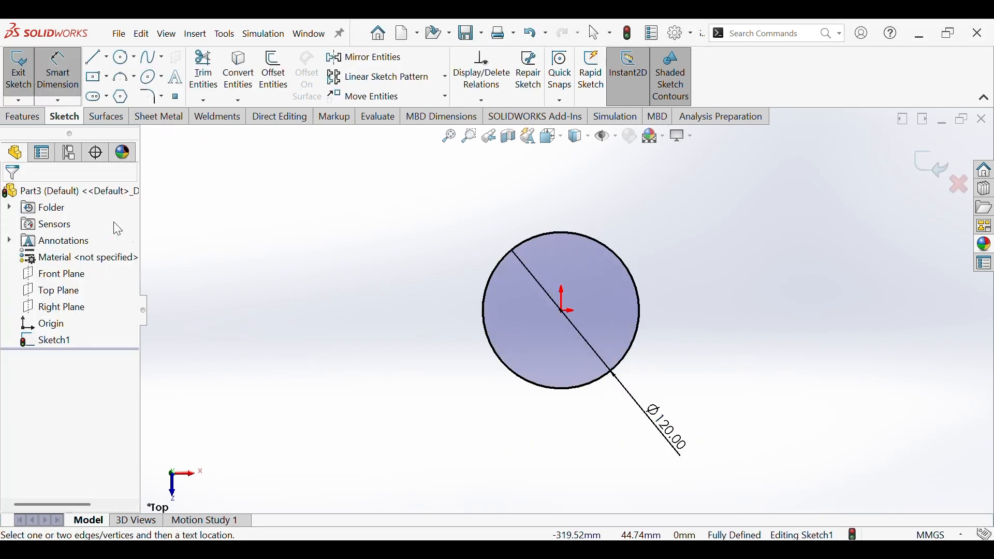
- Extrude the circle with a Blind depth of 10 mm to form the base disc
{"action": "left_click", "coordinate": [22, 117]}
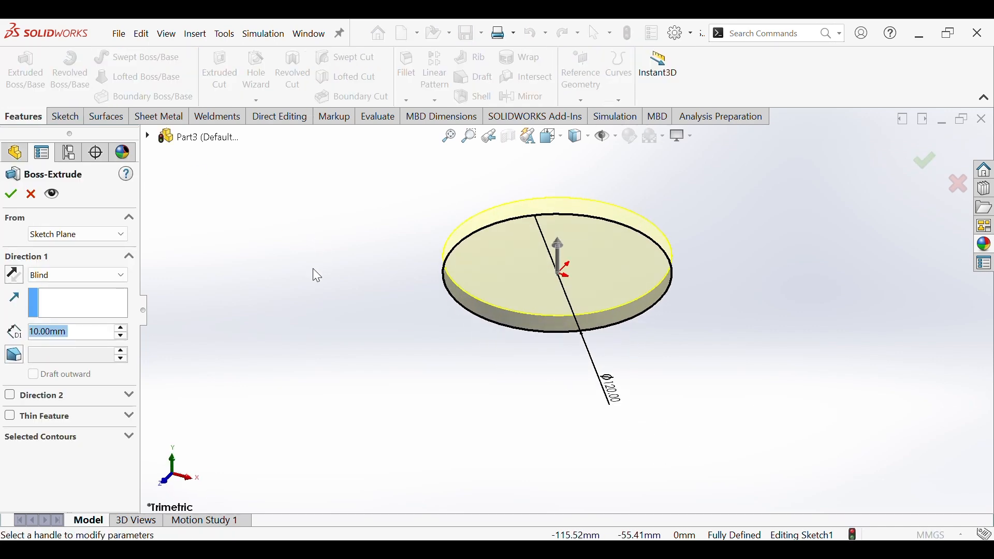
{"action": "key", "text": "Return"}
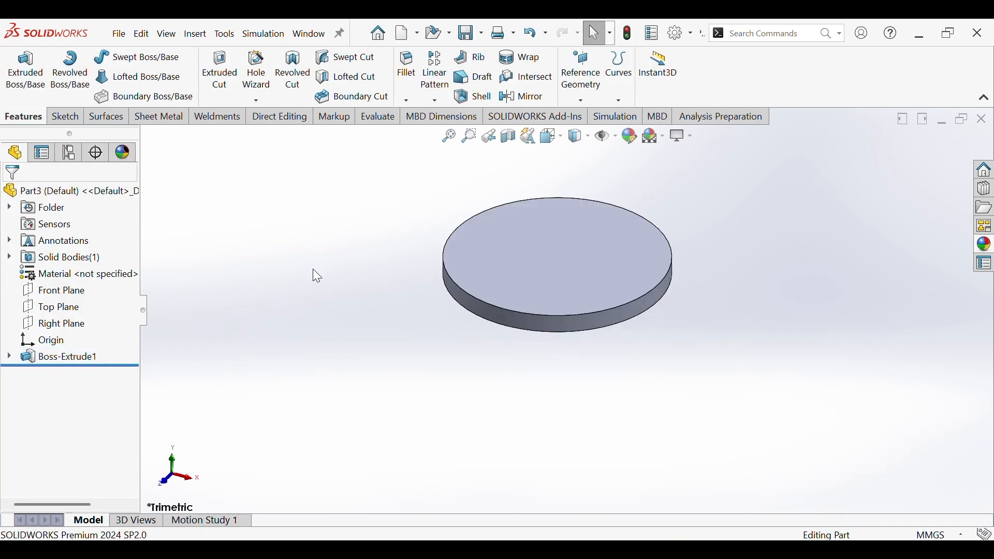
{"action": "key", "text": "ctrl+7"}
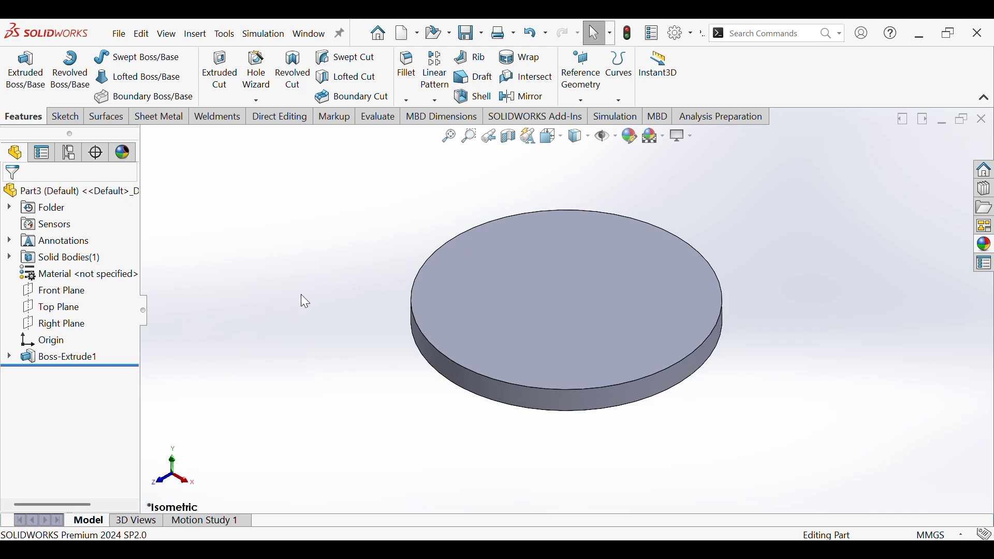
- Start a sketch on the Front Plane and draw a circle about 49.5 mm in diameter, centred about 83 mm directly above the origin
{"action": "left_click", "coordinate": [56, 290]}
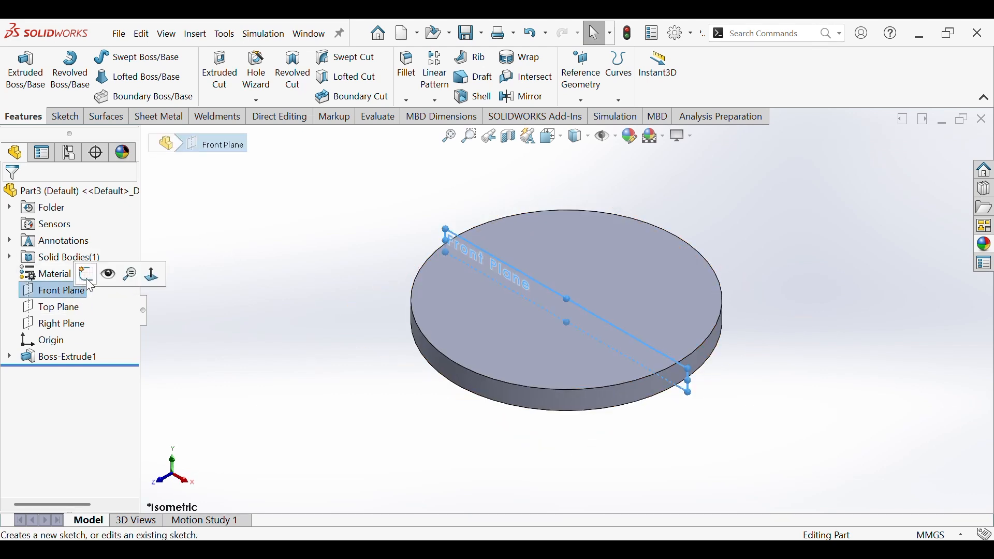
{"action": "left_click", "coordinate": [85, 273]}
{"action": "key", "text": "ctrl+7"}
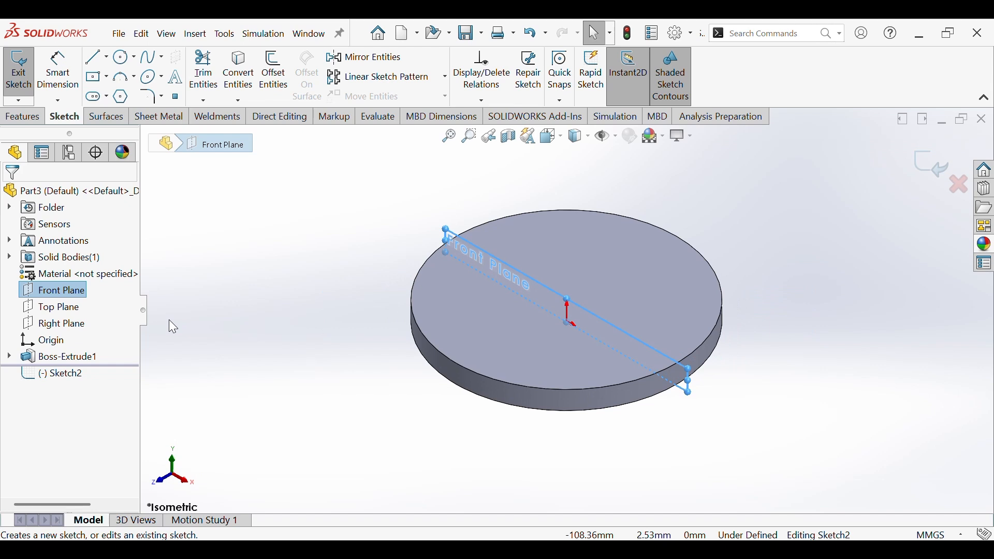
{"action": "left_click", "coordinate": [548, 137]}
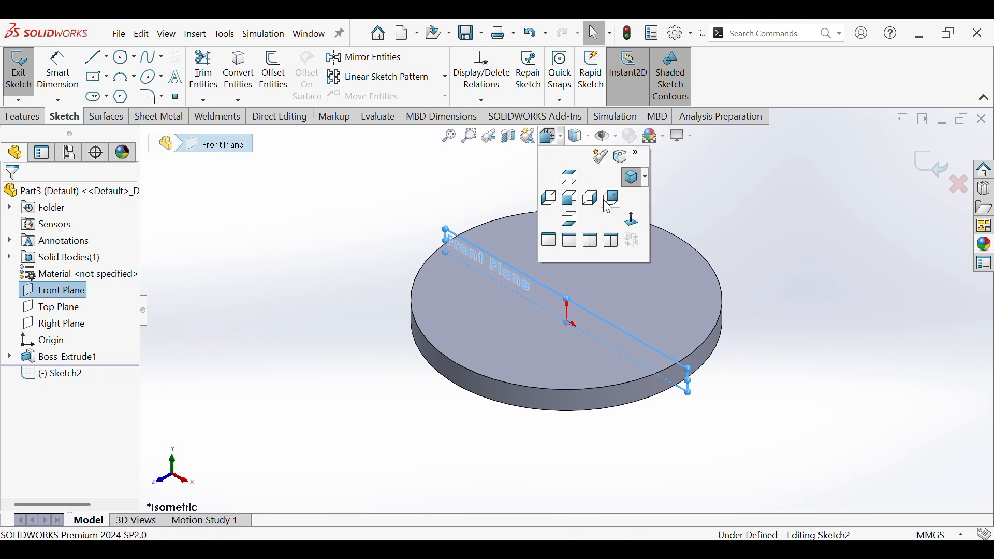
{"action": "left_click", "coordinate": [632, 223]}
{"action": "scroll", "coordinate": [598, 259], "scroll_direction": "up", "scroll_amount": 2}
{"action": "middle_click_drag", "start_coordinate": [576, 262], "coordinate": [550, 315], "text": "ctrl"}
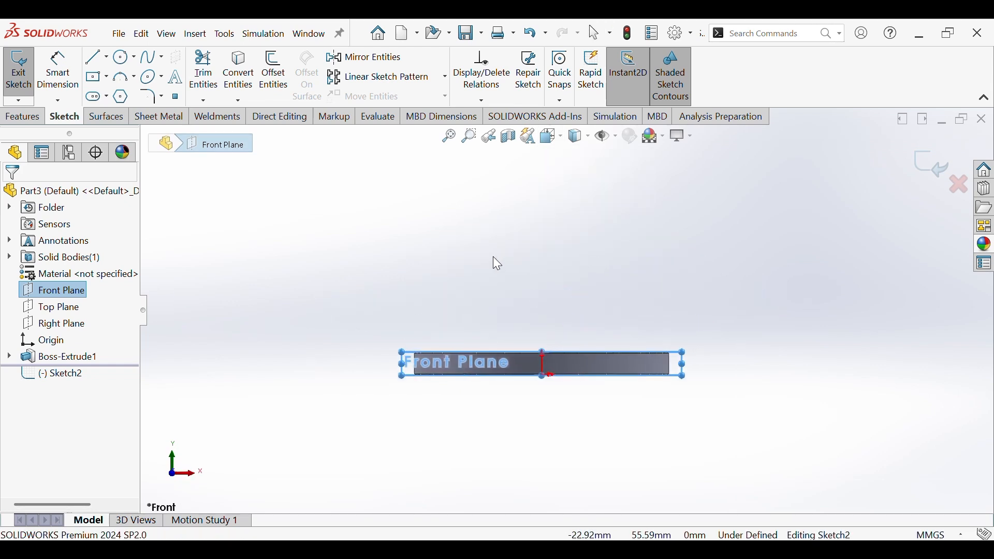
{"action": "left_click", "coordinate": [493, 256]}
{"action": "left_click", "coordinate": [128, 58]}
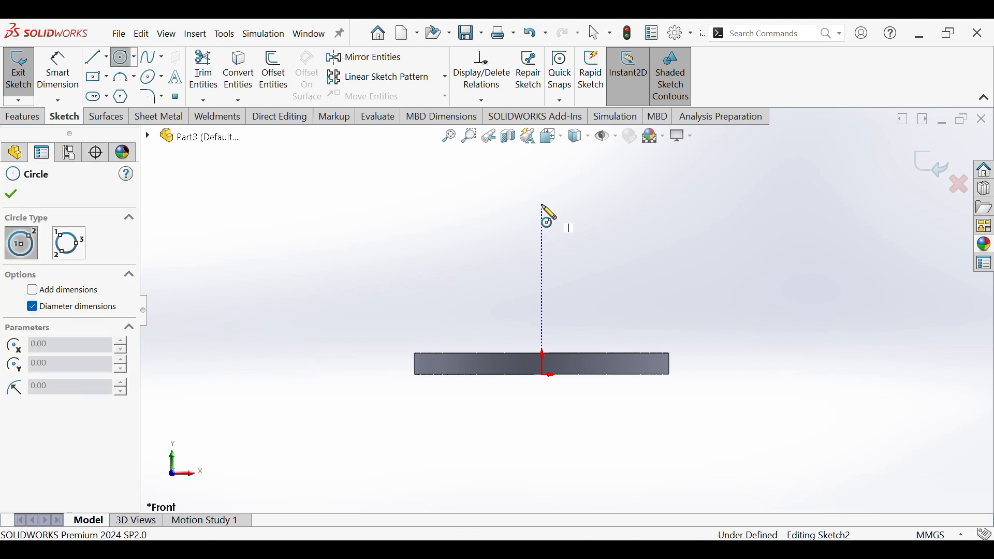
{"action": "left_click", "coordinate": [542, 199]}
{"action": "left_click", "coordinate": [588, 223]}
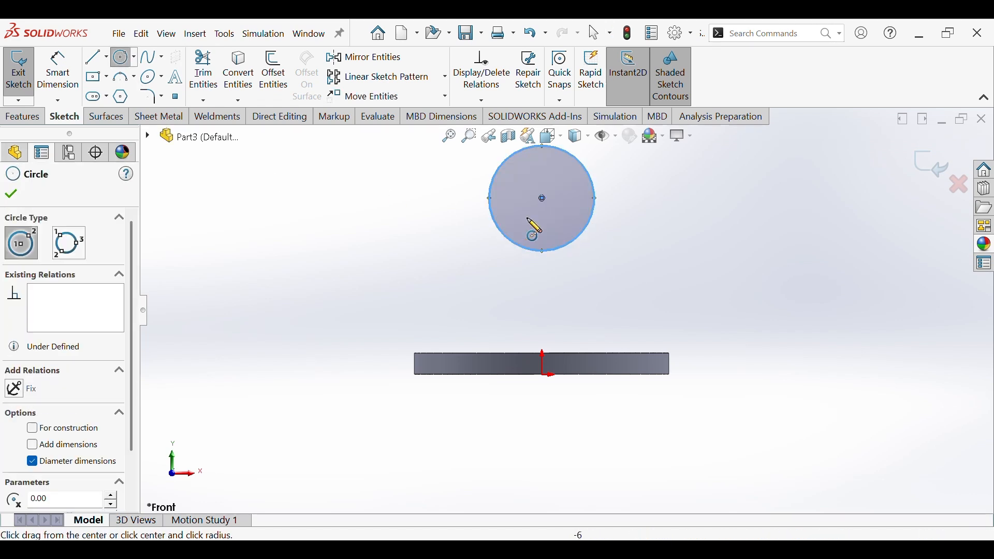
- Dimension the diameter of the circle above the disc as 100 mm
{"action": "left_click", "coordinate": [61, 71]}
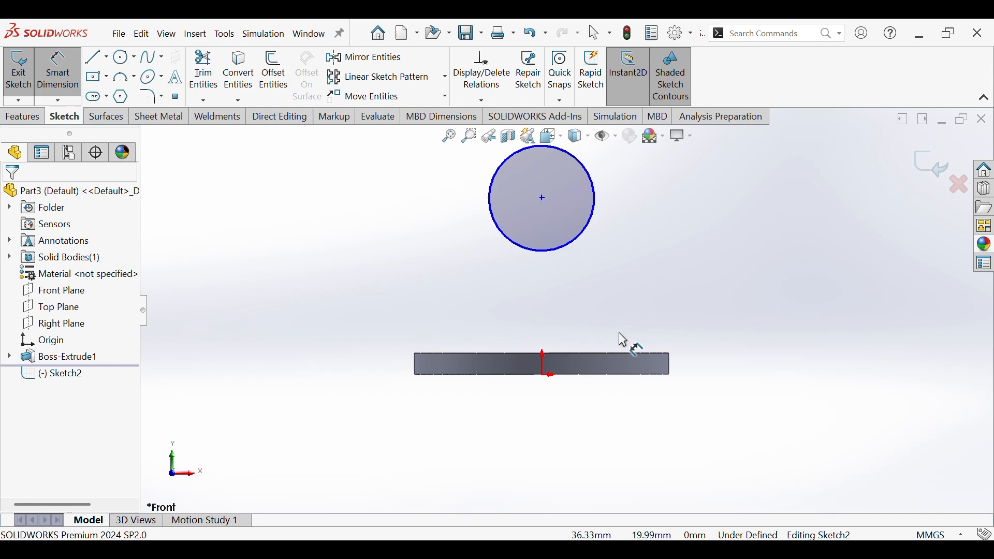
{"action": "left_click", "coordinate": [573, 241]}
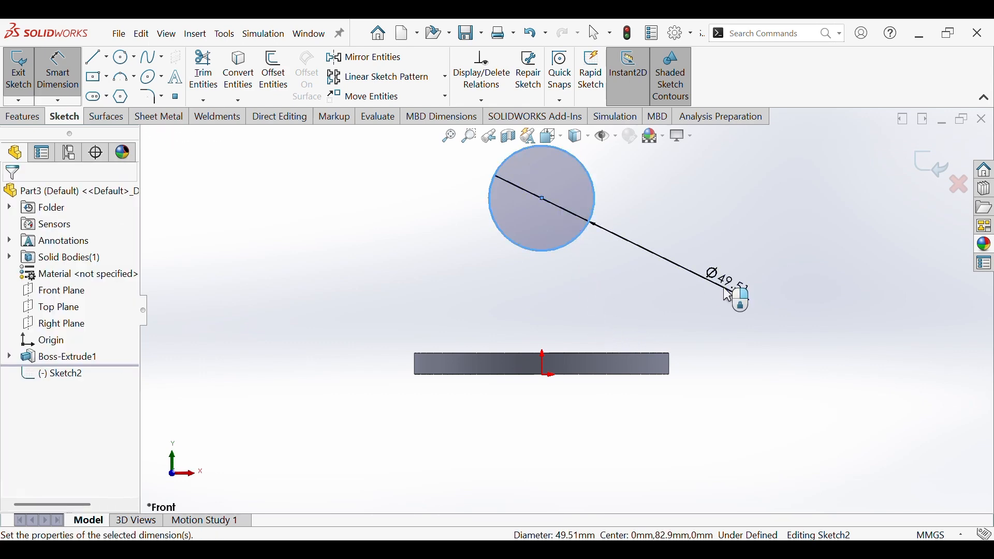
{"action": "left_click", "coordinate": [739, 288]}
{"action": "type", "text": "100"}
{"action": "key", "text": "Return"}
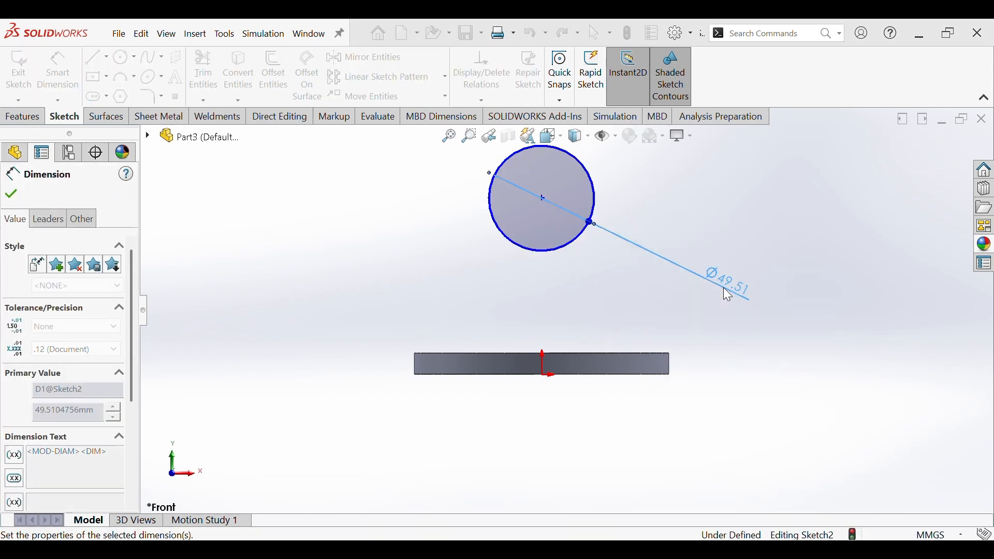
{"action": "left_click", "coordinate": [761, 357]}
{"action": "scroll", "coordinate": [753, 348], "scroll_direction": "up", "scroll_amount": 2}
{"action": "middle_click_drag", "start_coordinate": [751, 350], "coordinate": [719, 364], "text": "ctrl"}
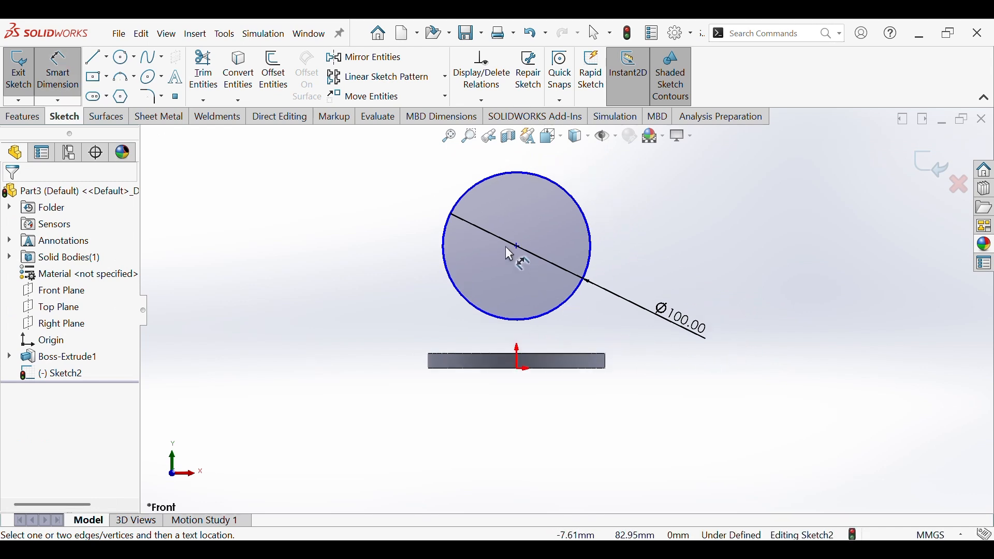
- Dimension the vertical distance between the circle's centre and the origin as 120 mm
{"action": "left_click", "coordinate": [519, 250]}
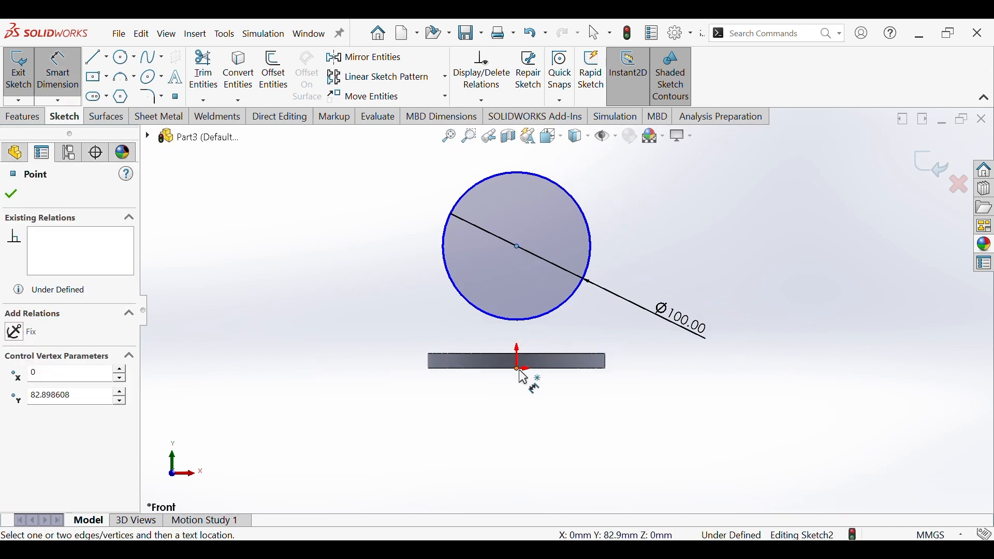
{"action": "left_click", "coordinate": [518, 369]}
{"action": "left_click", "coordinate": [807, 331]}
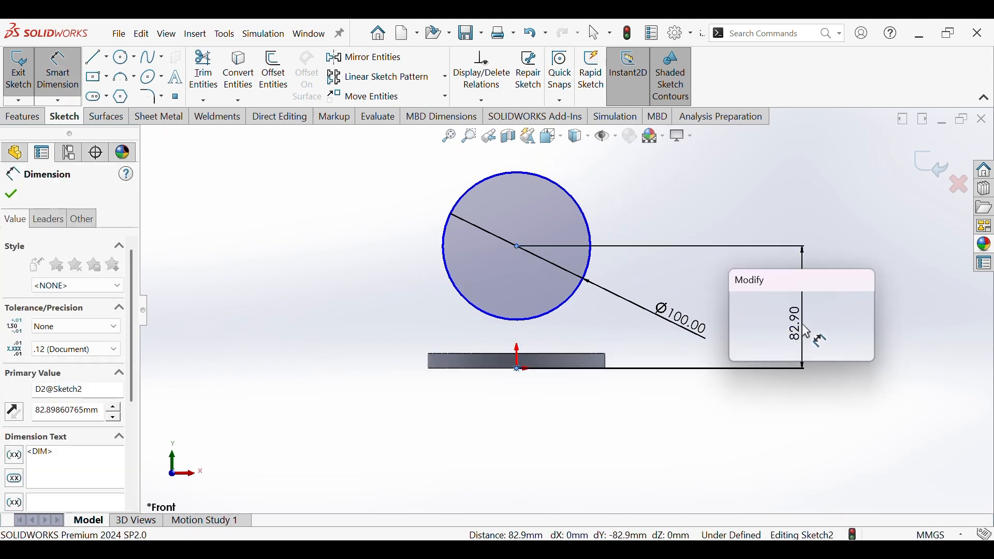
{"action": "type", "text": "120"}
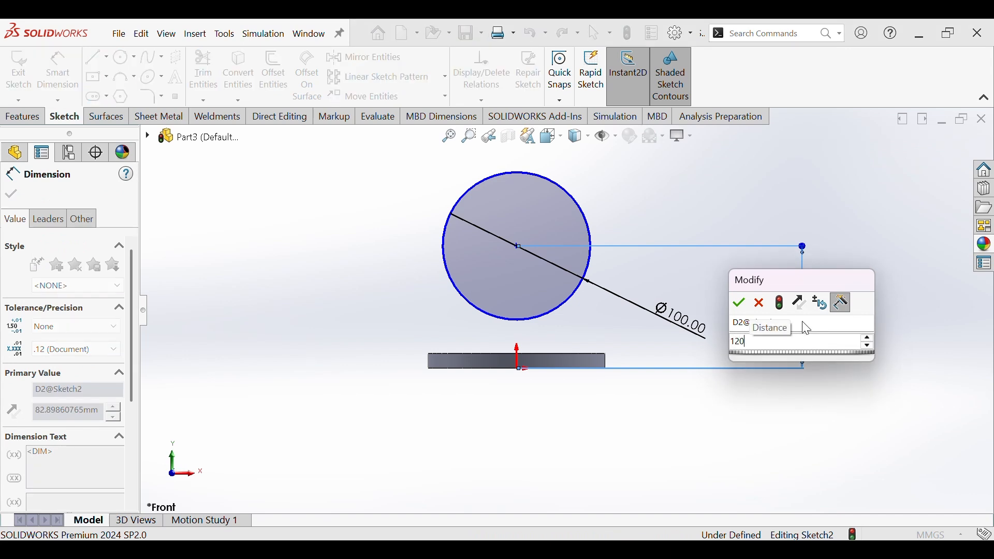
{"action": "key", "text": "Return"}
{"action": "scroll", "coordinate": [594, 293], "scroll_direction": "up", "scroll_amount": 2}
{"action": "middle_click_drag", "start_coordinate": [591, 285], "coordinate": [566, 322], "text": "ctrl"}
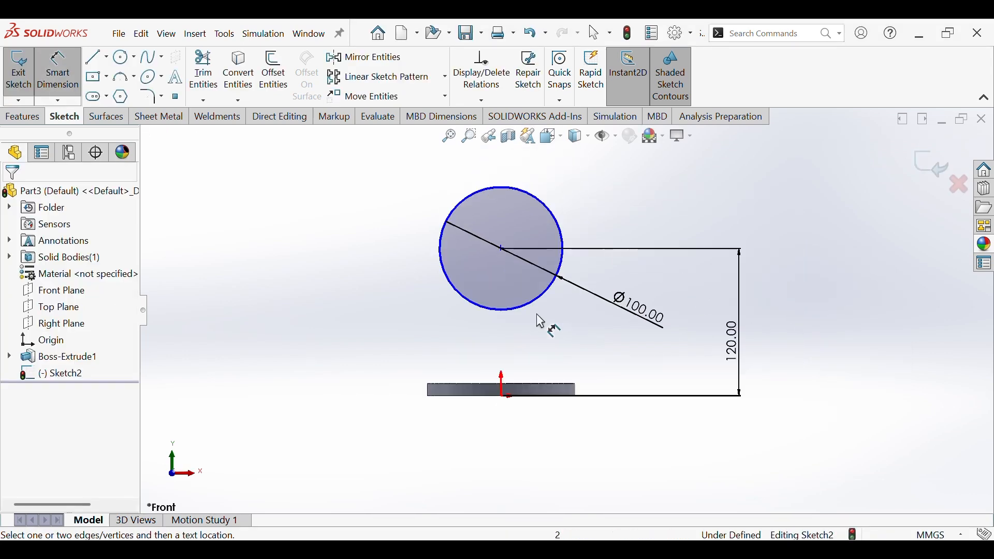
- Sketch a smaller concentric circle inside the 100 mm circle and set its diameter to 80 mm
{"action": "left_click", "coordinate": [122, 59]}
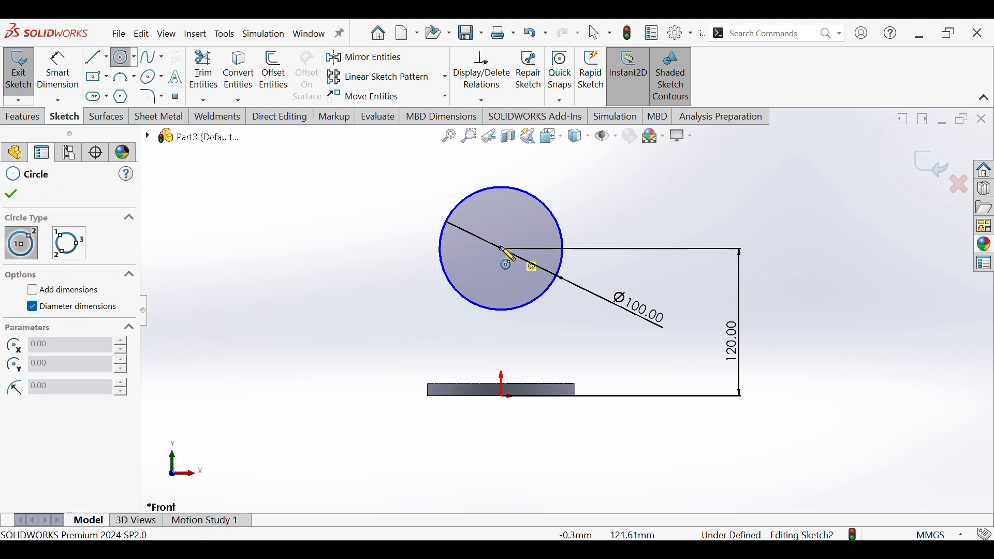
{"action": "left_click", "coordinate": [501, 249]}
{"action": "left_click", "coordinate": [513, 222]}
{"action": "left_click", "coordinate": [58, 72]}
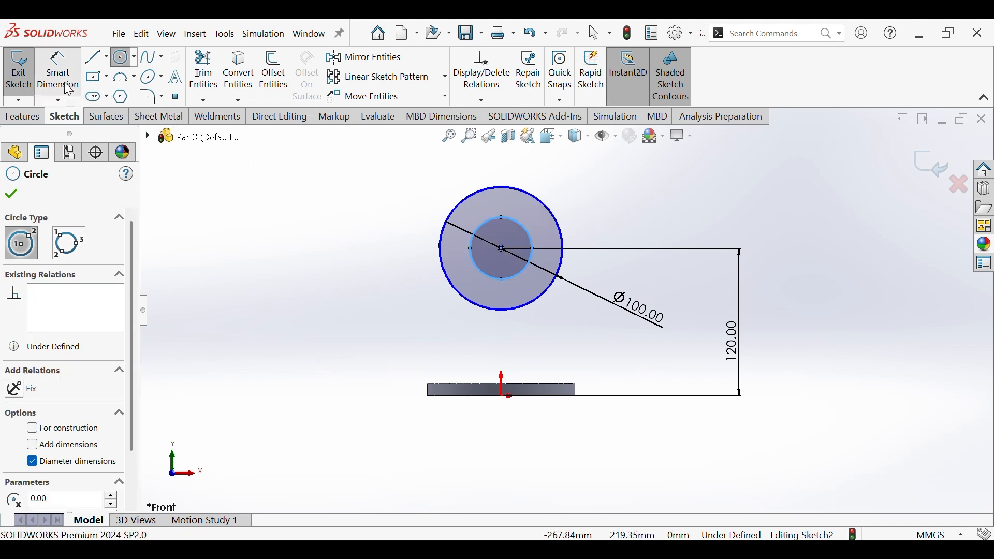
{"action": "left_click", "coordinate": [499, 279]}
{"action": "left_click", "coordinate": [380, 316]}
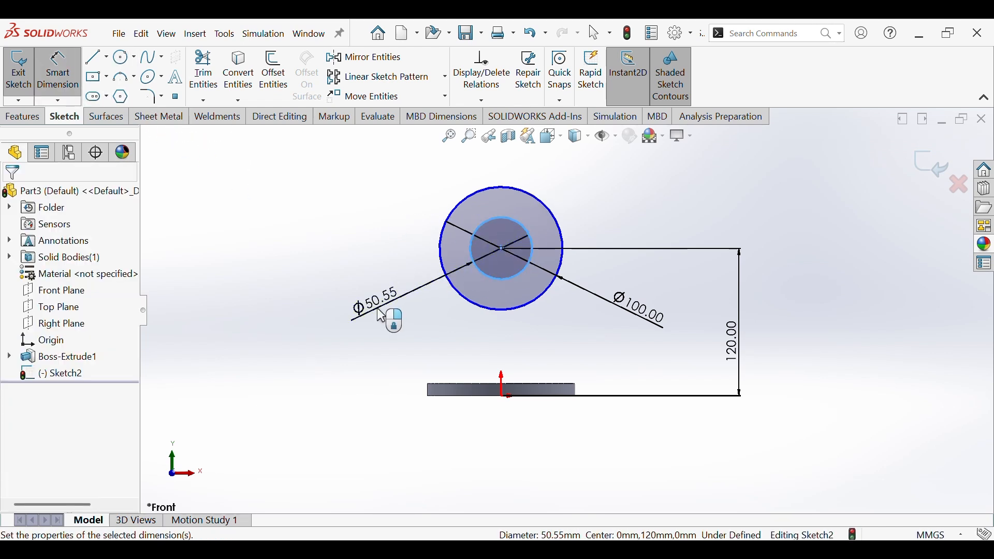
{"action": "type", "text": "80"}
{"action": "key", "text": "Return"}
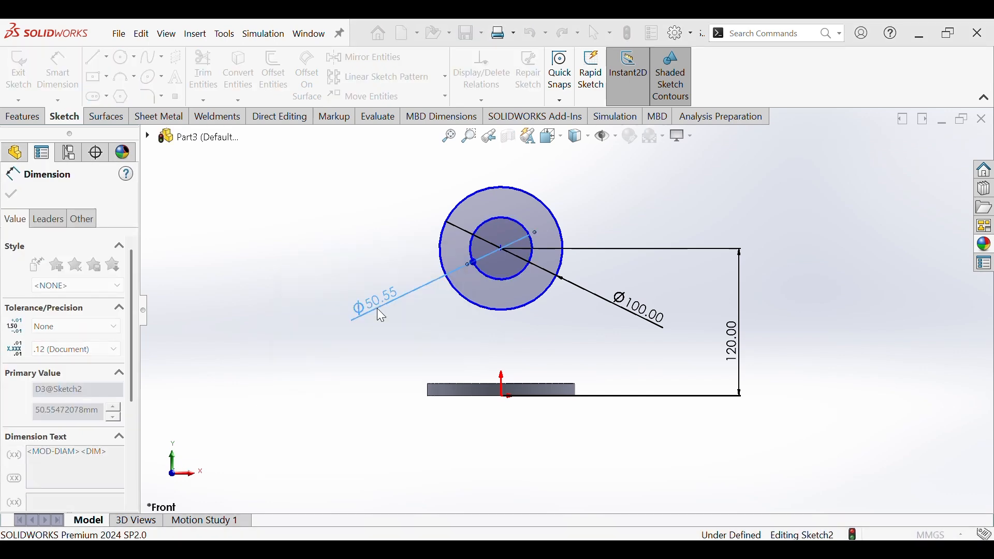
- Add a vertical relation between the circles' common centre and the origin
{"action": "left_click", "coordinate": [293, 221]}
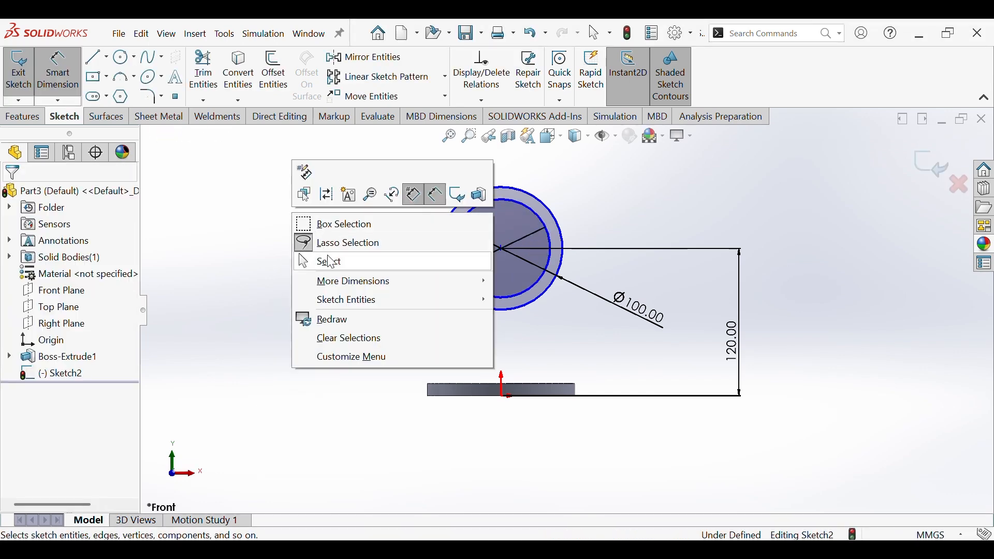
{"action": "left_click", "coordinate": [331, 260]}
{"action": "left_click", "coordinate": [502, 249]}
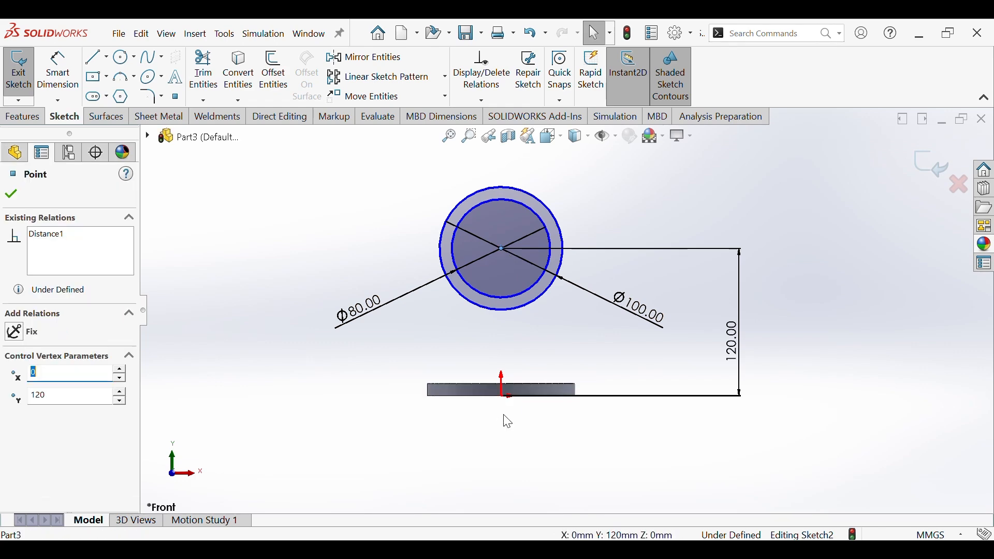
{"action": "left_click", "coordinate": [502, 396], "text": "ctrl"}
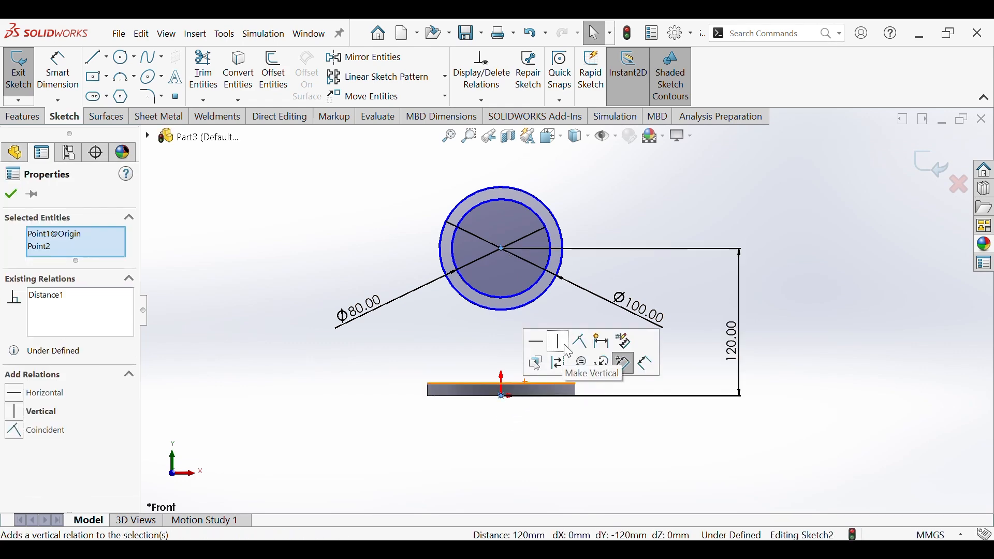
{"action": "left_click", "coordinate": [559, 341]}
{"action": "key", "text": "Escape"}
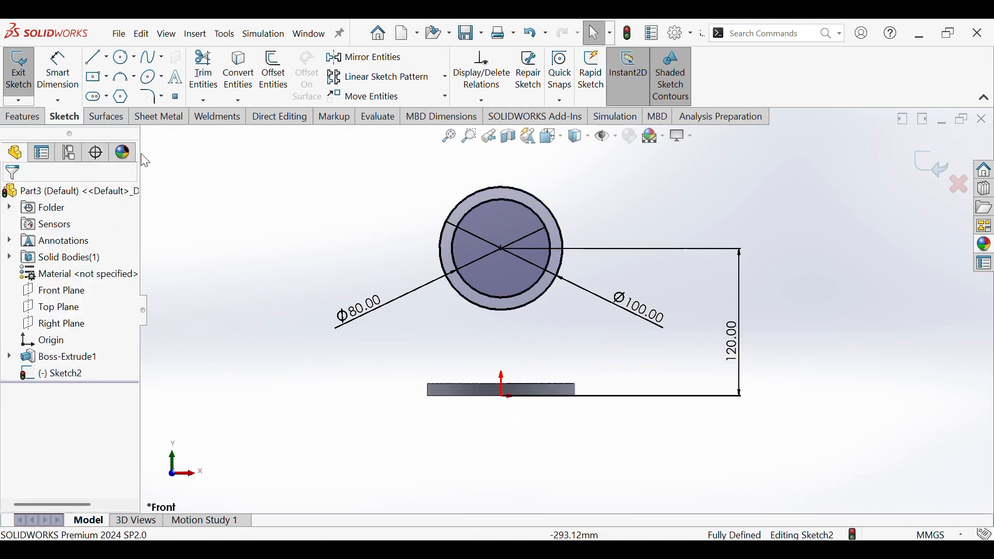
- Extrude the ring profile above the disc symmetrically about its sketch plane using Mid Plane with a depth of 120 mm
{"action": "left_click", "coordinate": [22, 117]}
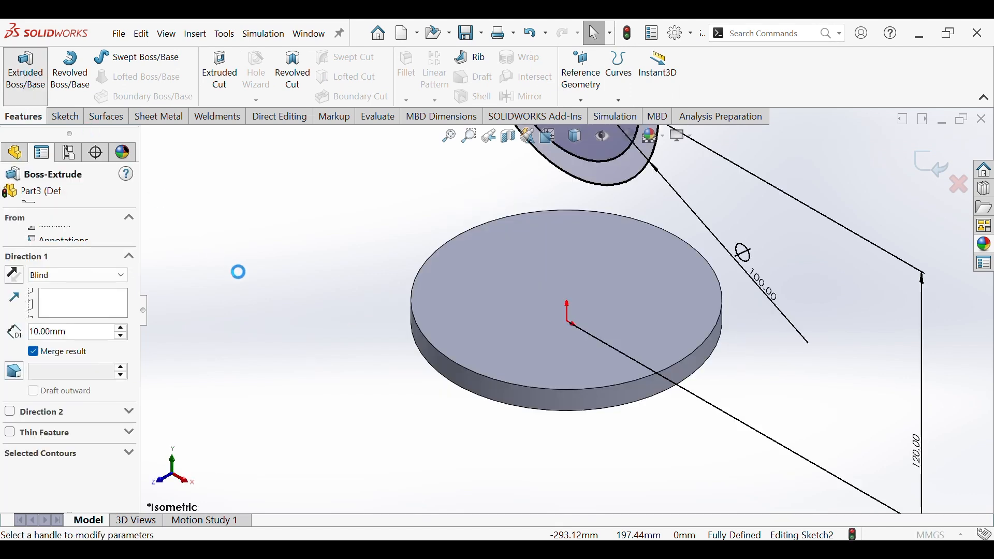
{"action": "left_click", "coordinate": [80, 275]}
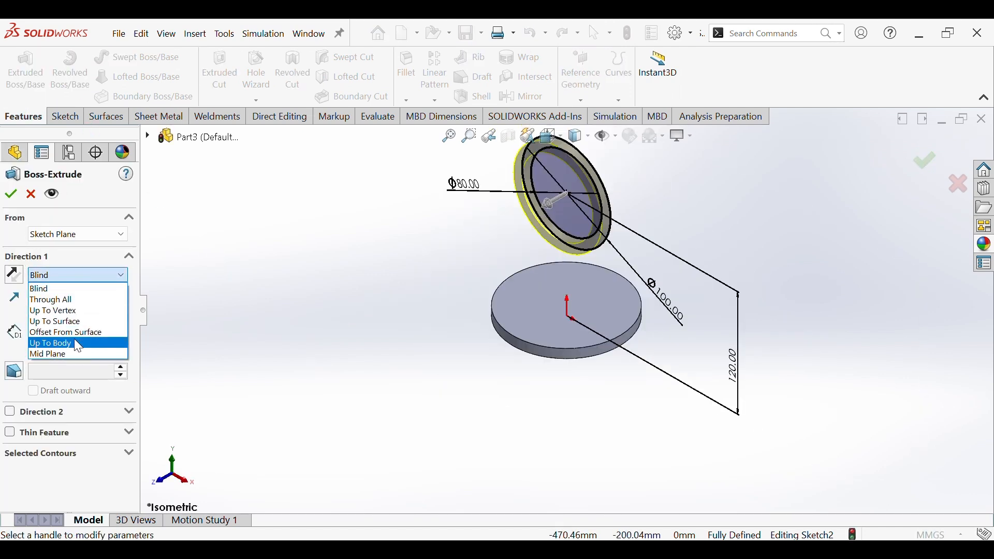
{"action": "left_click", "coordinate": [71, 353]}
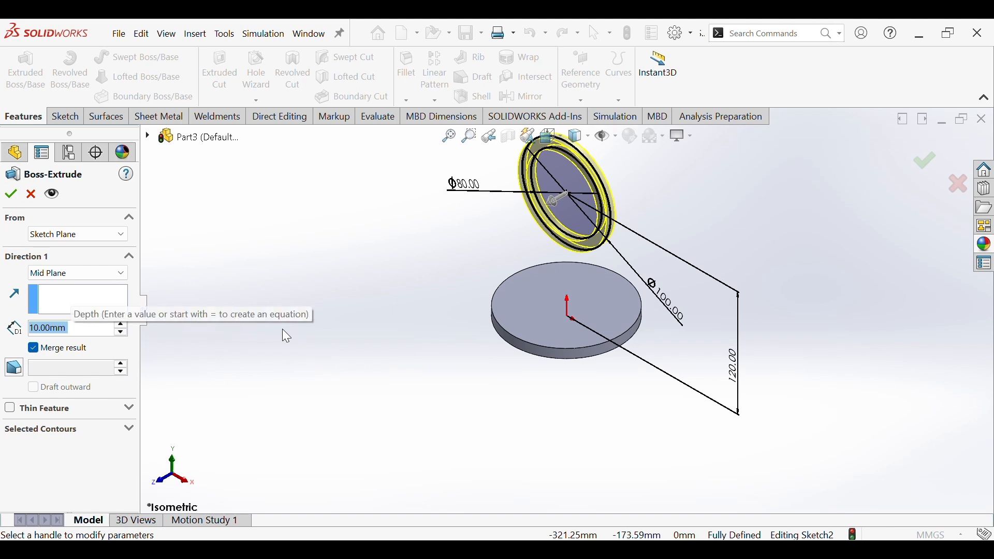
{"action": "scroll", "coordinate": [306, 347], "scroll_direction": "up", "scroll_amount": 1}
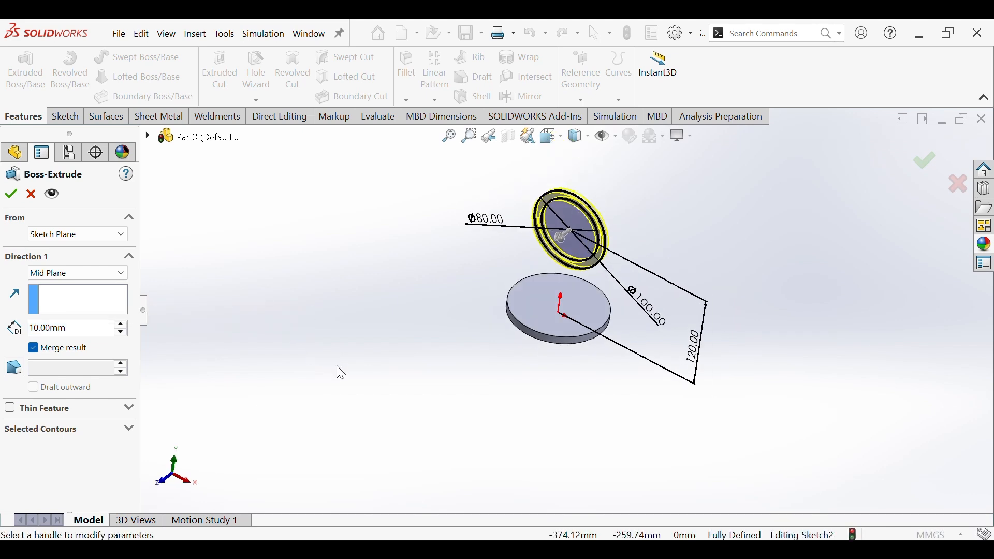
{"action": "key", "text": "ctrl+7"}
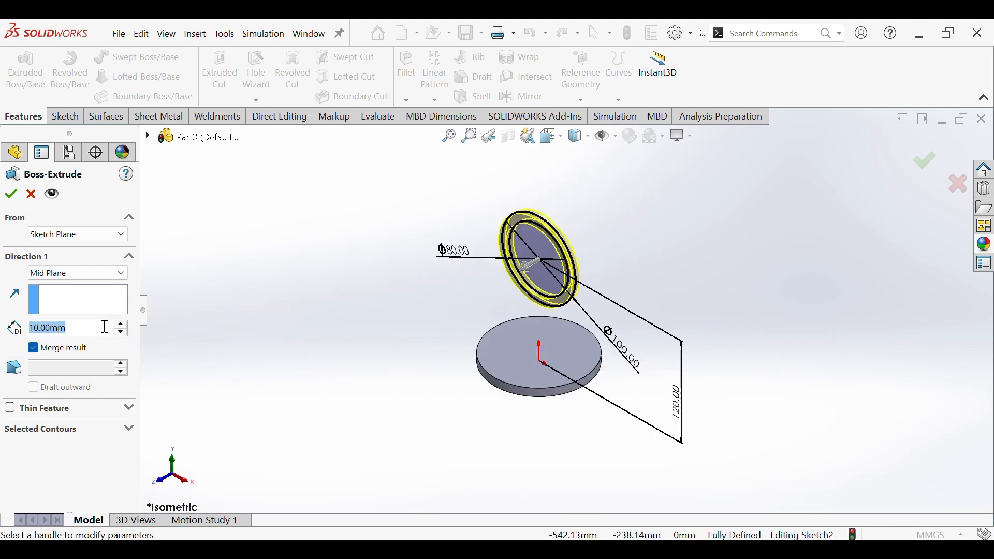
{"action": "type", "text": "100"}
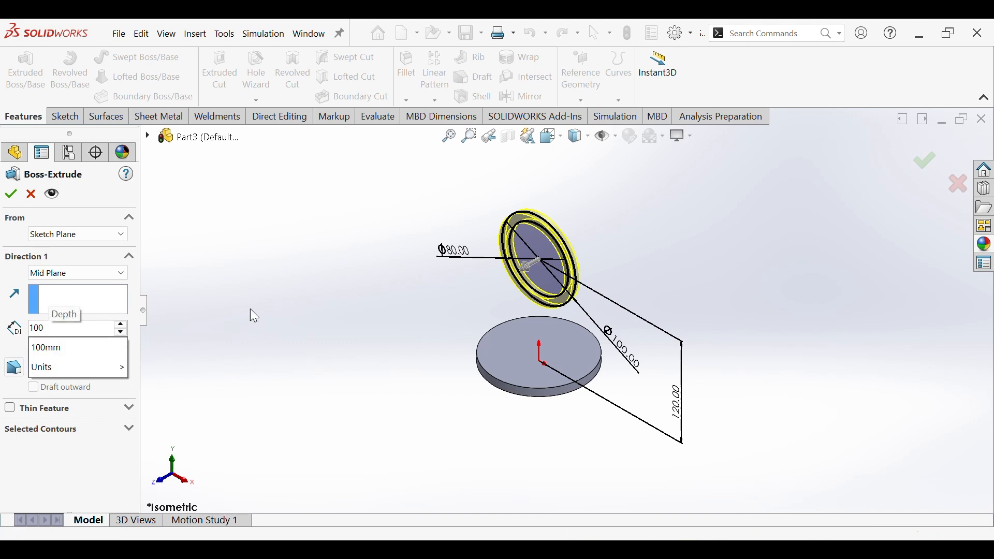
{"action": "key", "text": "Return"}
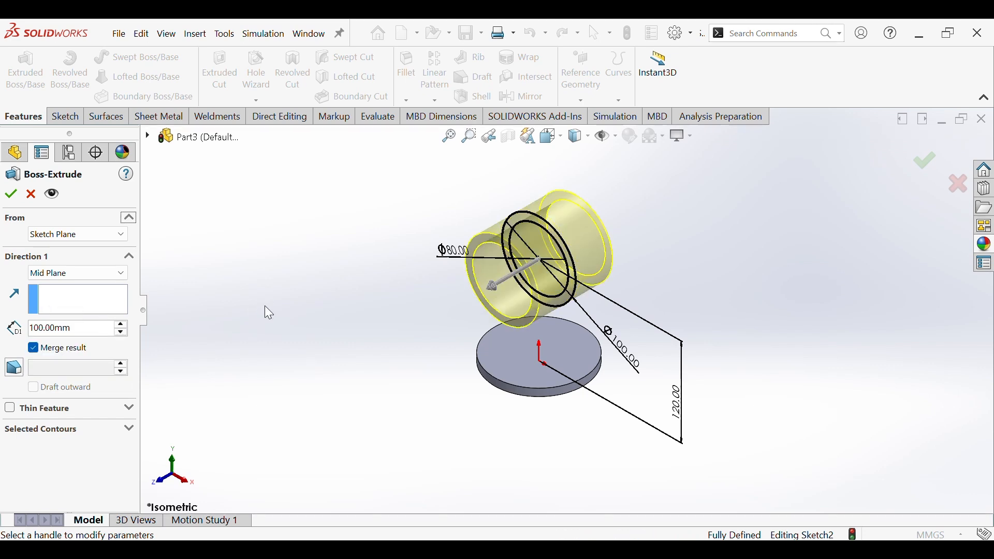
{"action": "left_click", "coordinate": [122, 326]}
{"action": "left_click", "coordinate": [121, 325]}
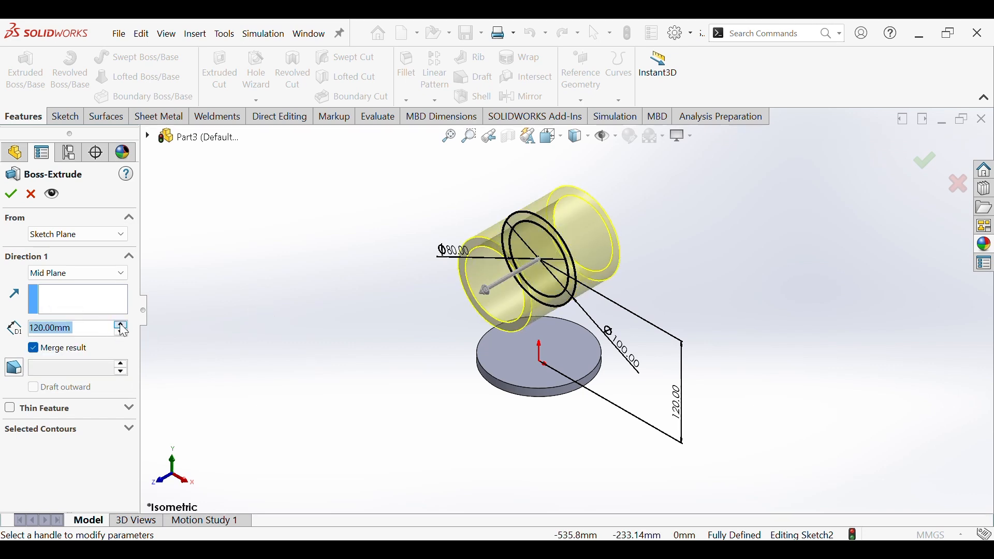
{"action": "left_click", "coordinate": [15, 195]}
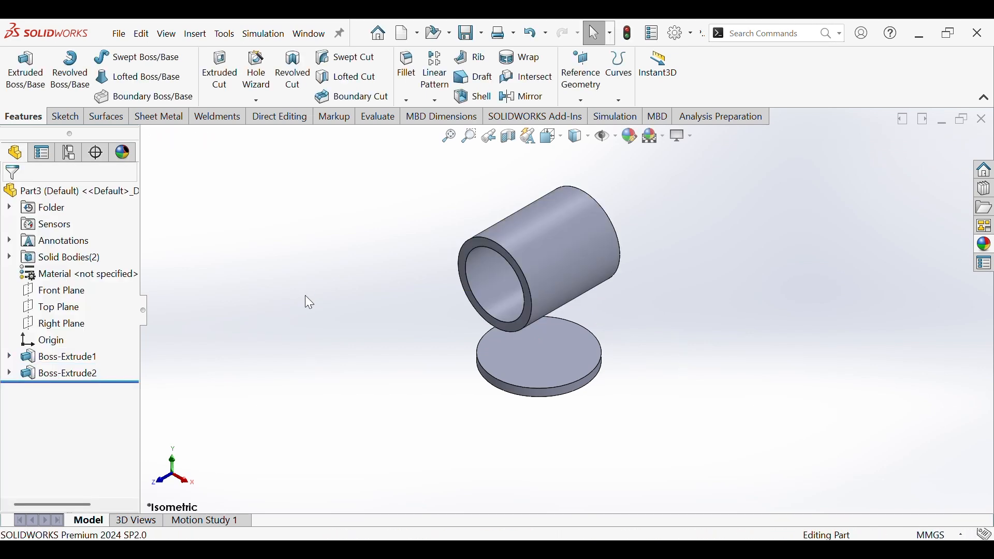
- Start a sketch on the base disc's top face and draw a circle about 55 mm in diameter centred on the origin
{"action": "scroll", "coordinate": [352, 331], "scroll_direction": "down", "scroll_amount": 1}
{"action": "left_click", "coordinate": [566, 396]}
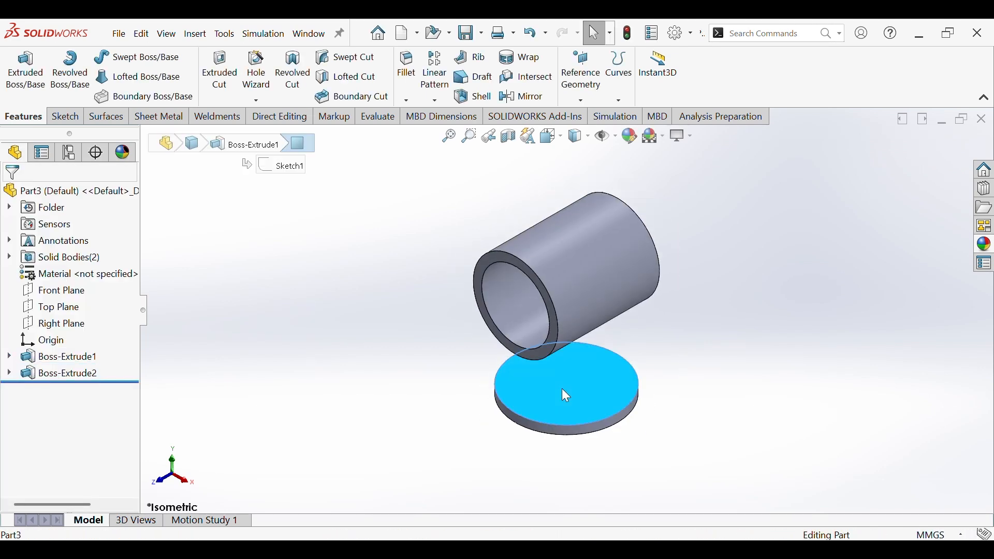
{"action": "left_click", "coordinate": [614, 359]}
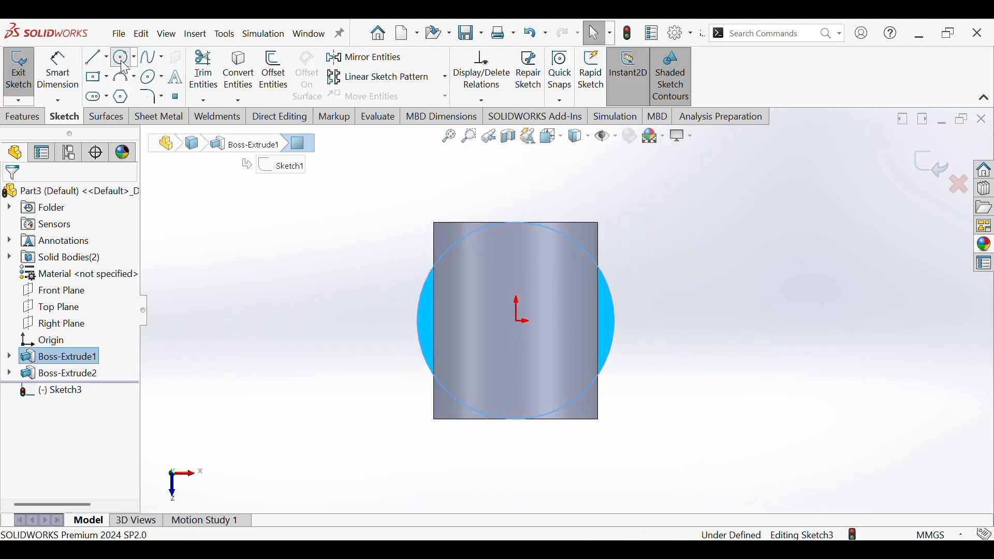
{"action": "left_click", "coordinate": [124, 57]}
{"action": "left_click", "coordinate": [517, 323]}
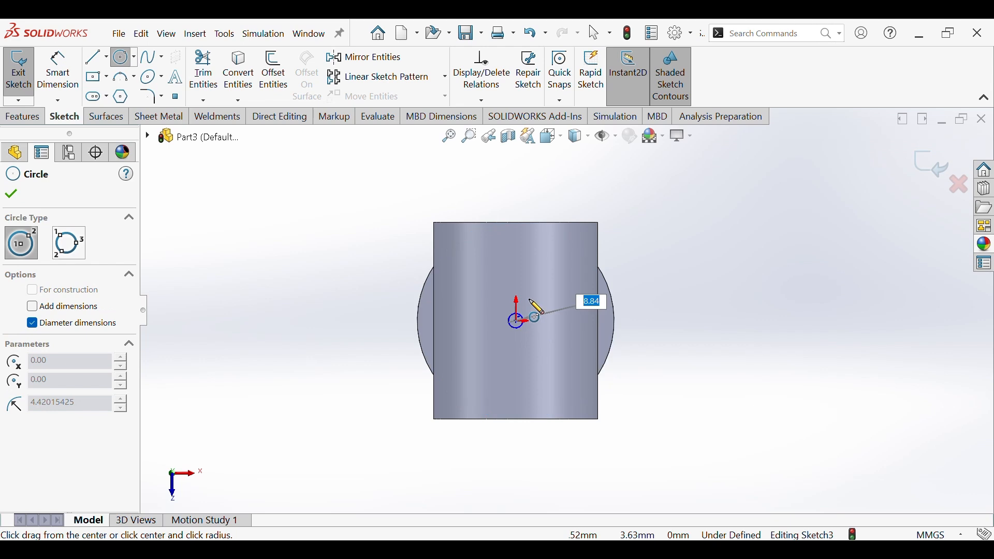
{"action": "left_click", "coordinate": [542, 286]}
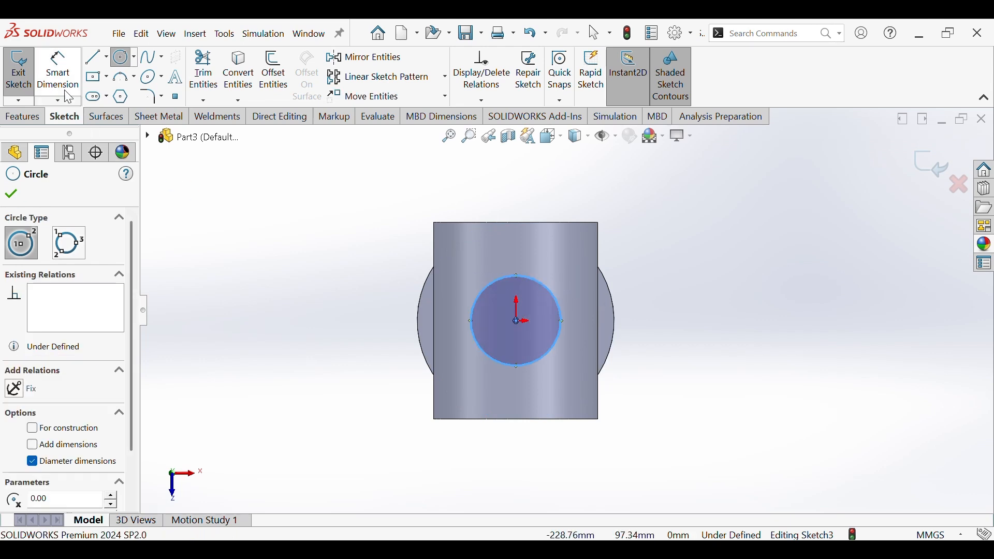
- Dimension the diameter of the circle on the disc's top face as 80 mm
{"action": "left_click", "coordinate": [58, 72]}
{"action": "left_click", "coordinate": [511, 366]}
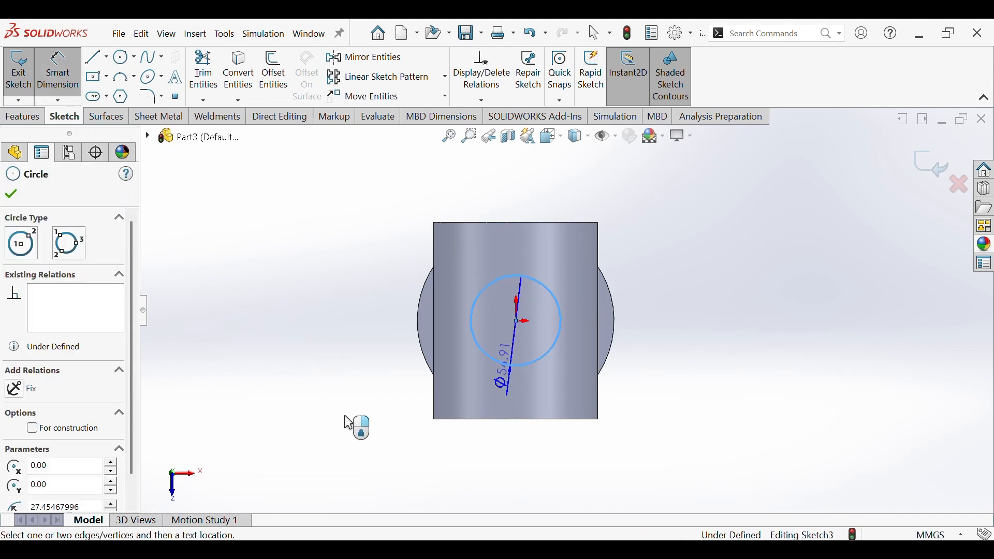
{"action": "left_click", "coordinate": [340, 425]}
{"action": "type", "text": "80"}
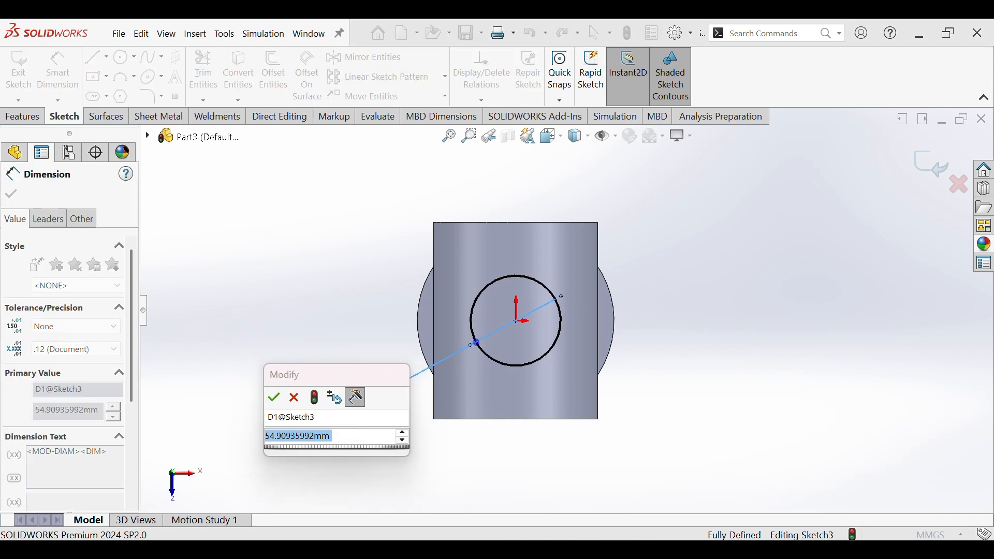
{"action": "key", "text": "Return"}
{"action": "left_click", "coordinate": [268, 307]}
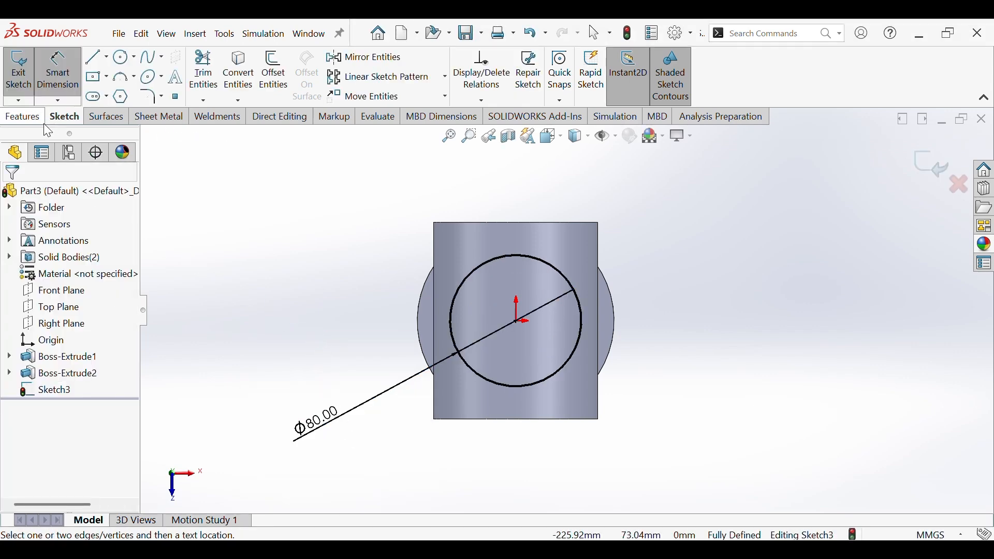
- Extrude the 80 mm circle with Up To Surface, ending at the outer face of the horizontal cylinder
{"action": "left_click", "coordinate": [22, 118]}
{"action": "left_click", "coordinate": [26, 77]}
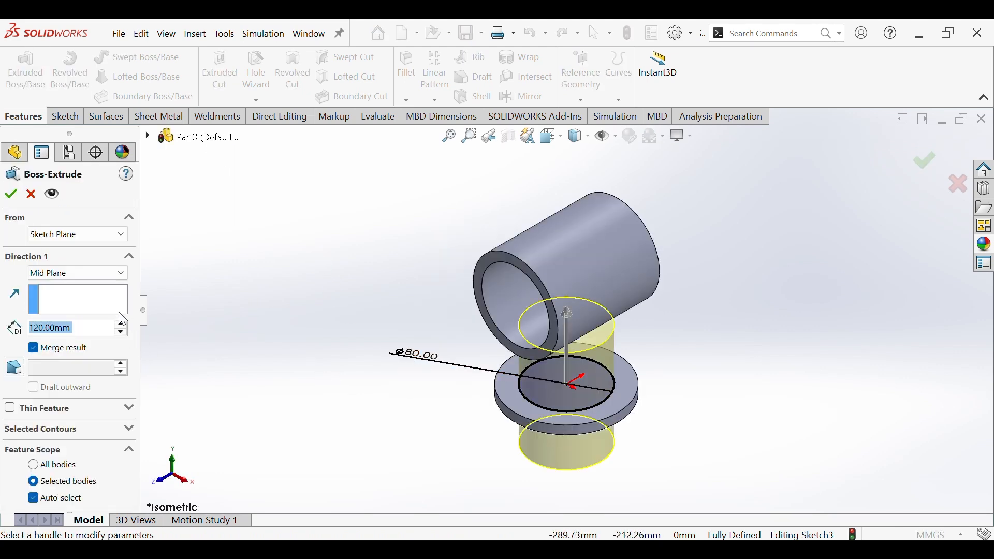
{"action": "left_click", "coordinate": [96, 272]}
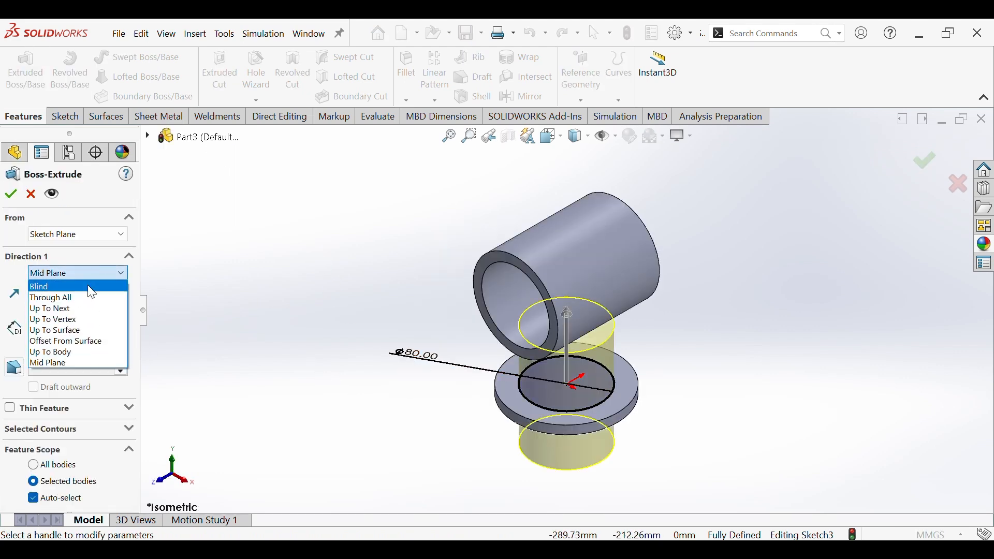
{"action": "left_click", "coordinate": [79, 317]}
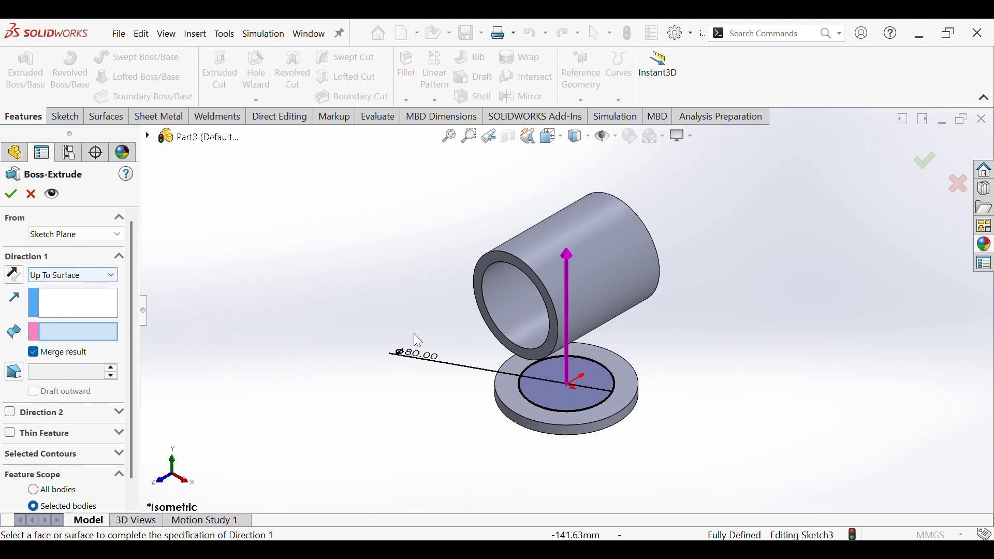
{"action": "left_click", "coordinate": [600, 310]}
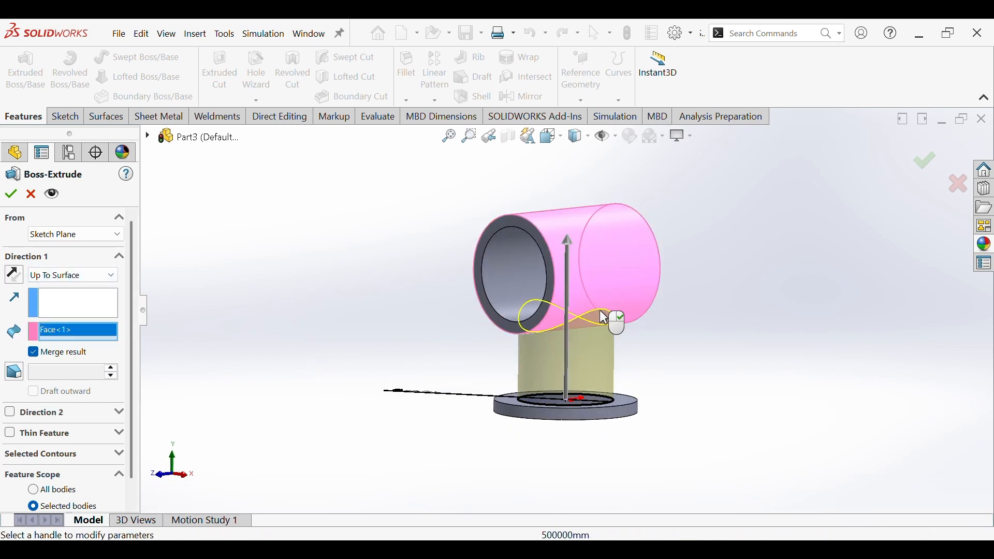
{"action": "left_click", "coordinate": [12, 197]}
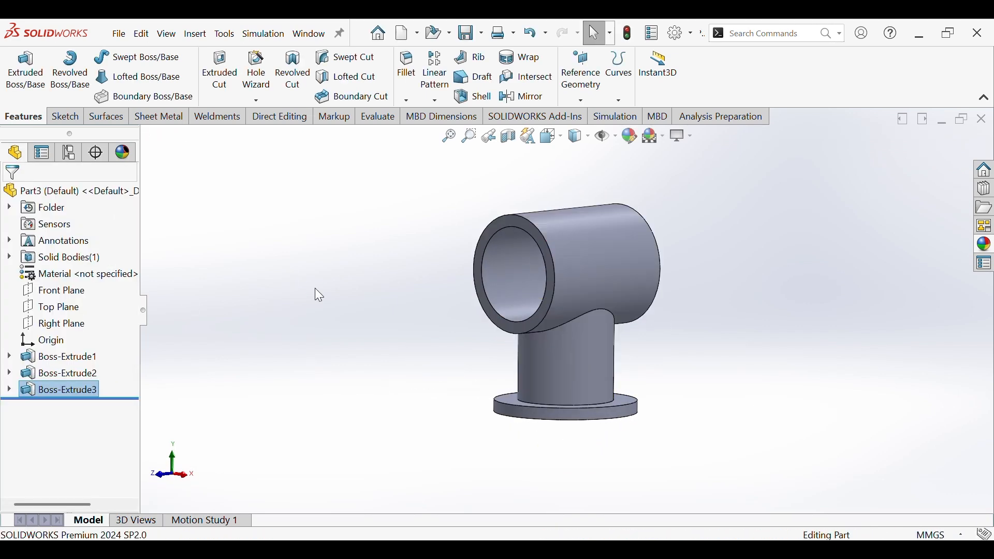
- Start a sketch on the base disc's underside and draw a circle about 38 mm in diameter centred on the origin
{"action": "middle_click_drag", "start_coordinate": [417, 328], "coordinate": [566, 355]}
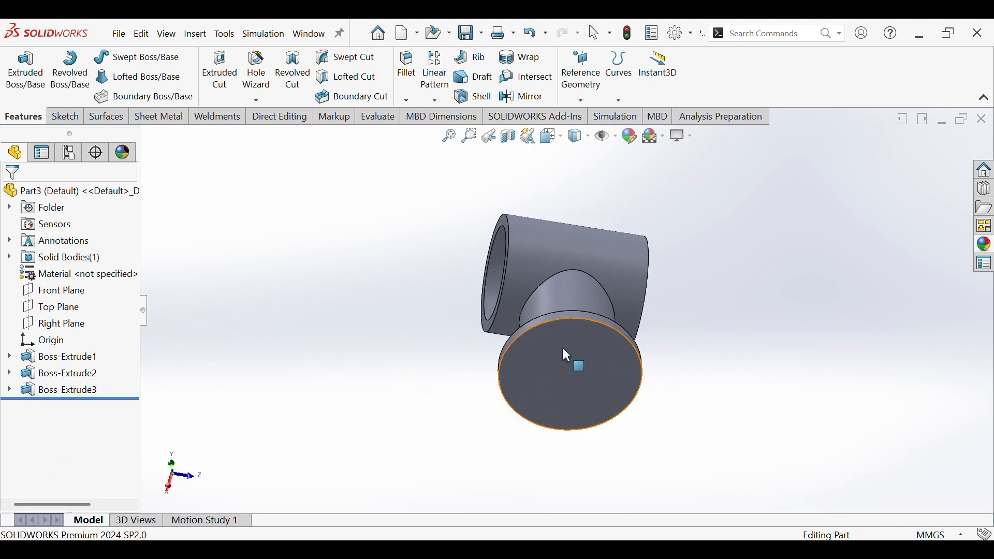
{"action": "left_click", "coordinate": [565, 366]}
{"action": "left_click", "coordinate": [614, 331]}
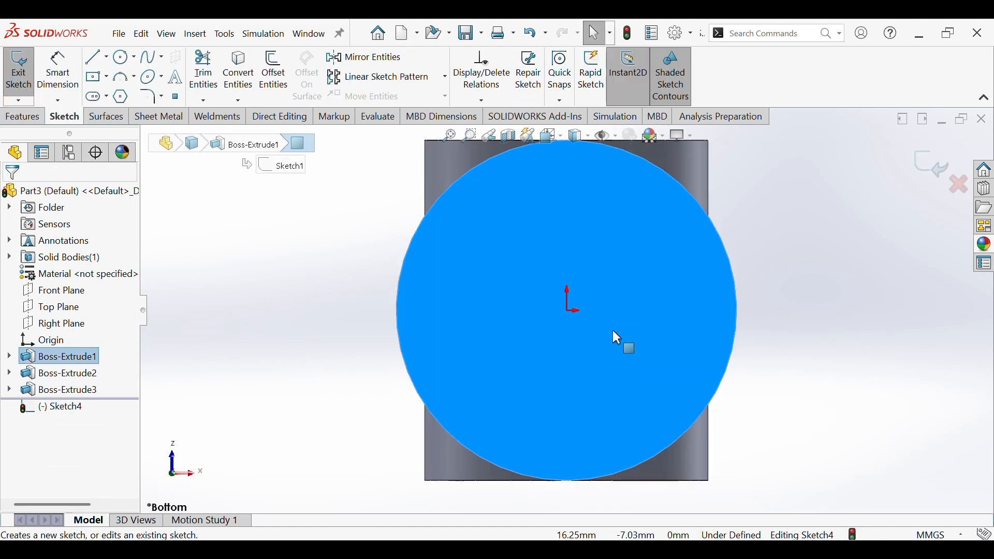
{"action": "left_click", "coordinate": [123, 57]}
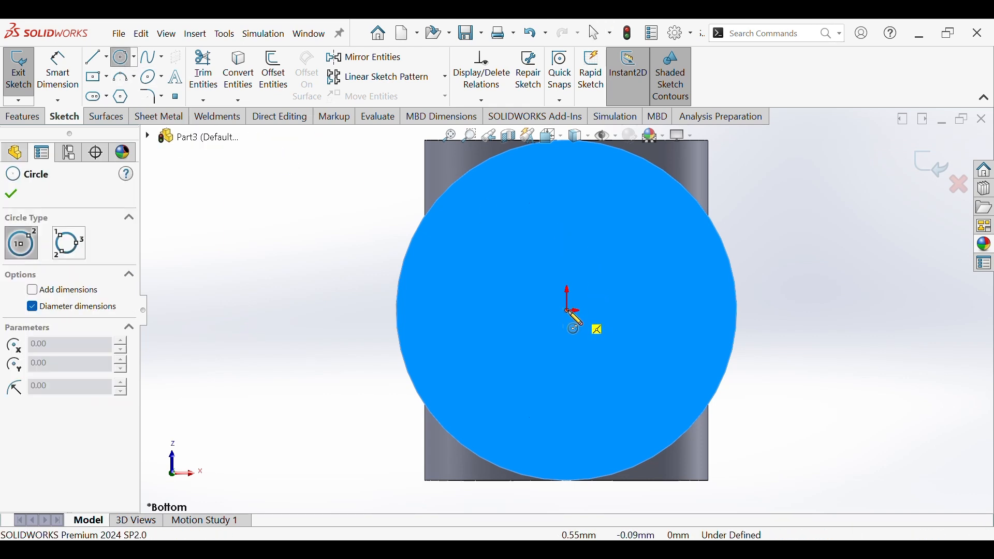
{"action": "left_click", "coordinate": [568, 311]}
{"action": "left_click", "coordinate": [604, 274]}
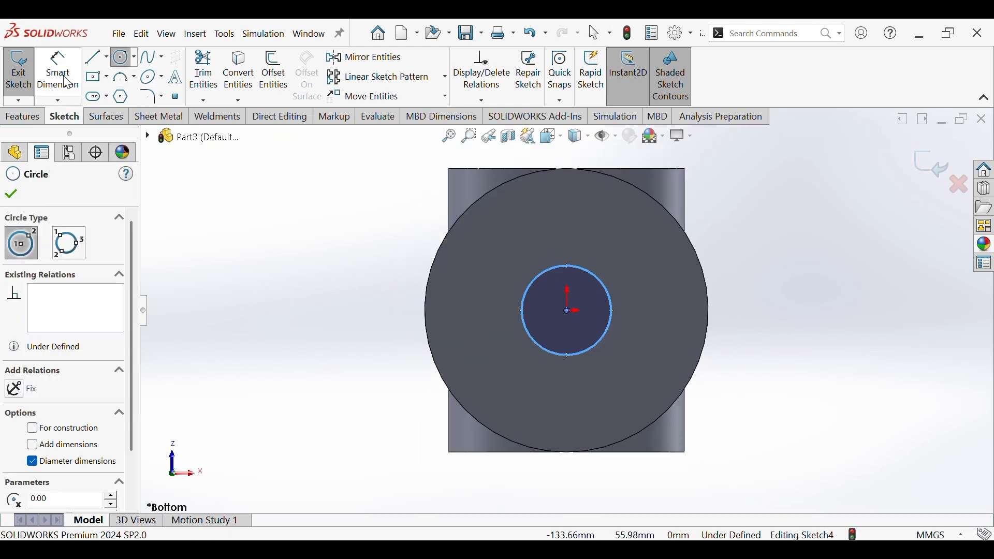
- Dimension the diameter of the circle on the disc's underside as 80 mm
{"action": "left_click", "coordinate": [67, 82]}
{"action": "left_click", "coordinate": [566, 355]}
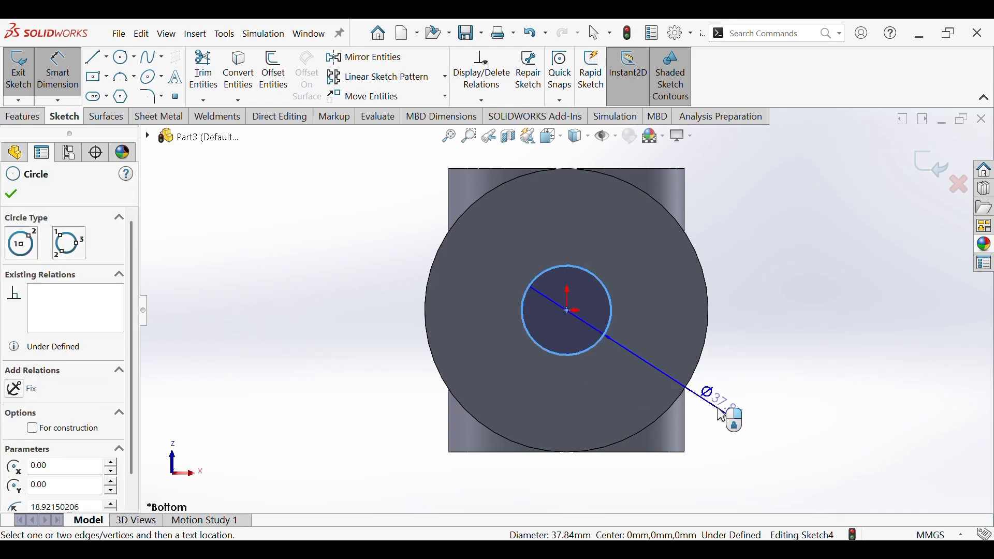
{"action": "left_click", "coordinate": [721, 416]}
{"action": "type", "text": "80"}
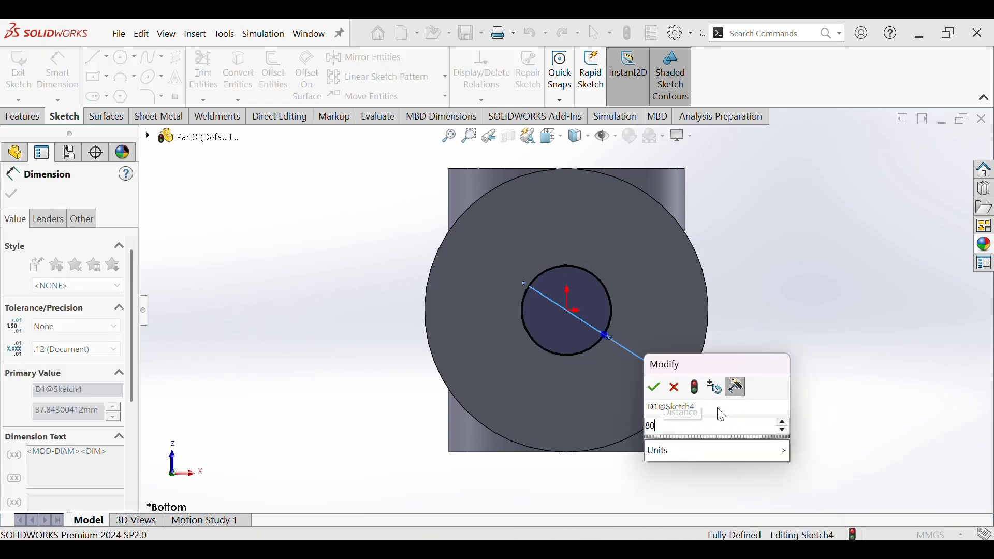
{"action": "key", "text": "Return"}
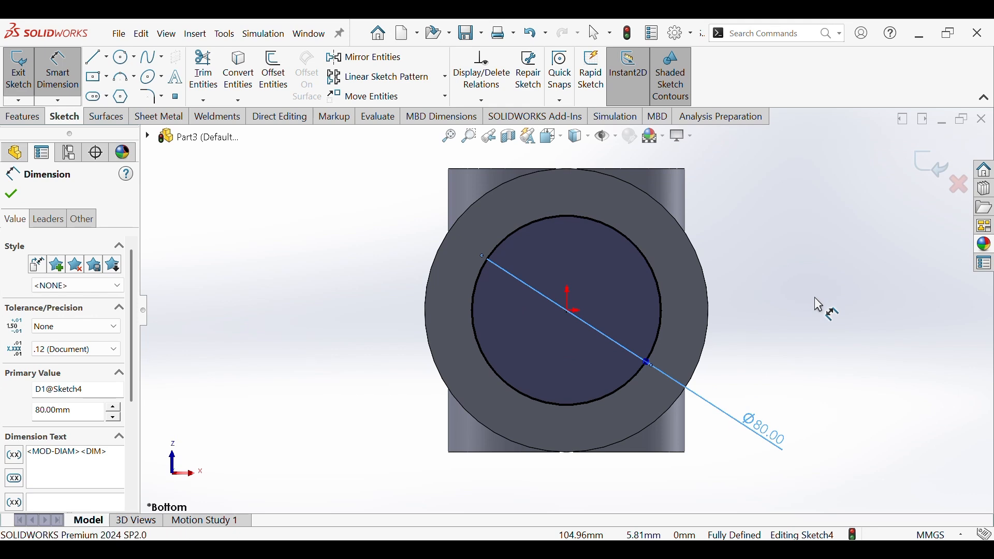
{"action": "left_click", "coordinate": [816, 300]}
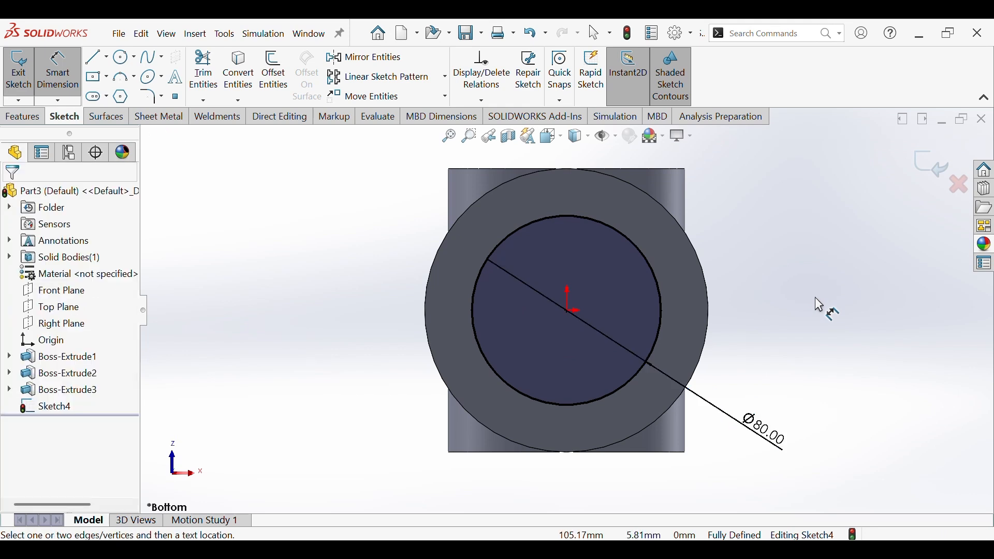
{"action": "left_click", "coordinate": [23, 118]}
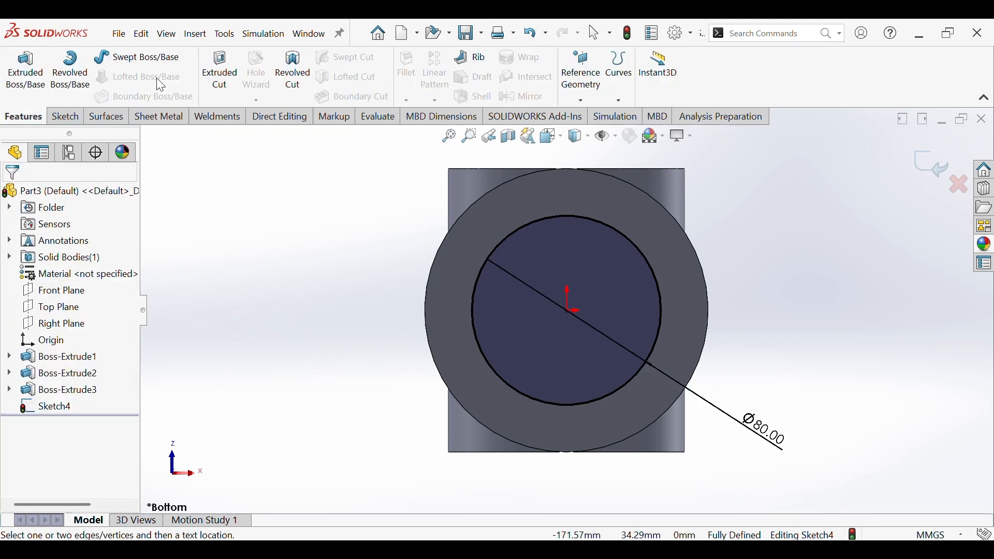
{"action": "left_click", "coordinate": [220, 73]}
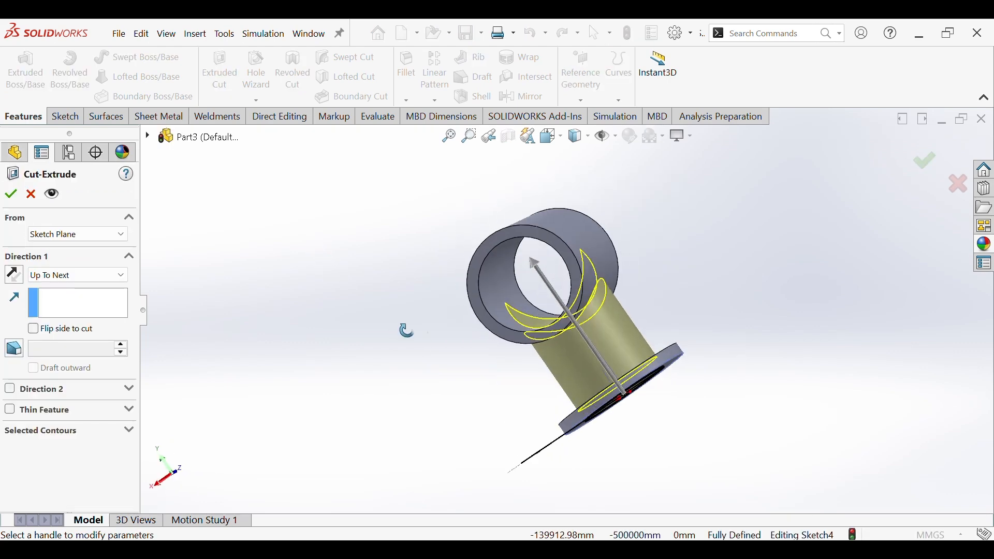
{"action": "middle_click_drag", "start_coordinate": [379, 320], "coordinate": [370, 196]}
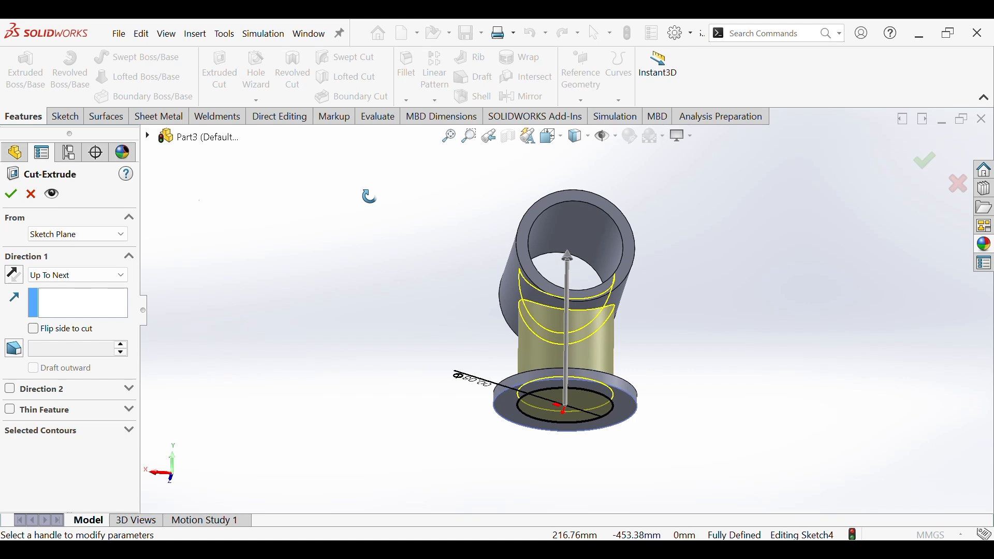
{"action": "left_click", "coordinate": [32, 194]}
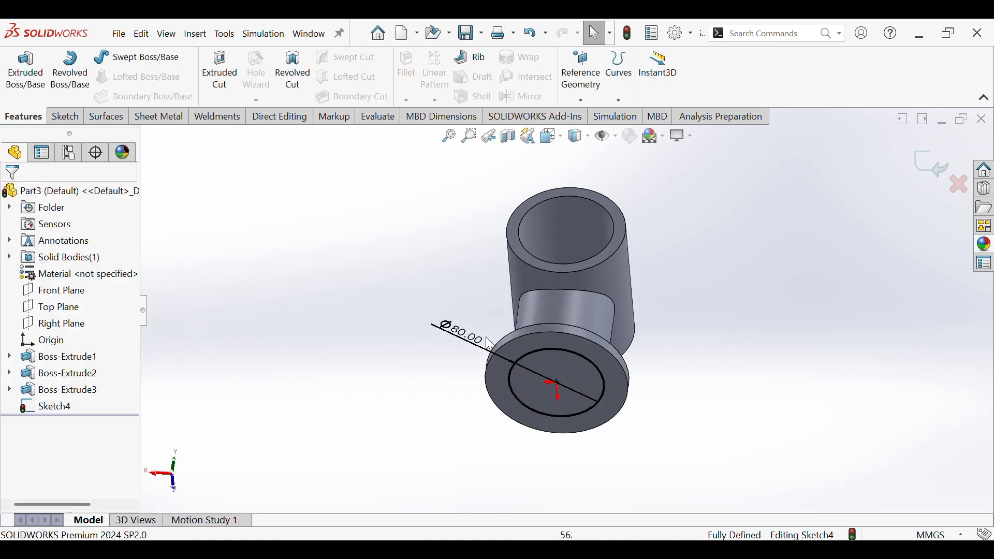
- Change the diameter of the circle on the disc's underside to 60 mm
{"action": "left_click", "coordinate": [476, 344]}
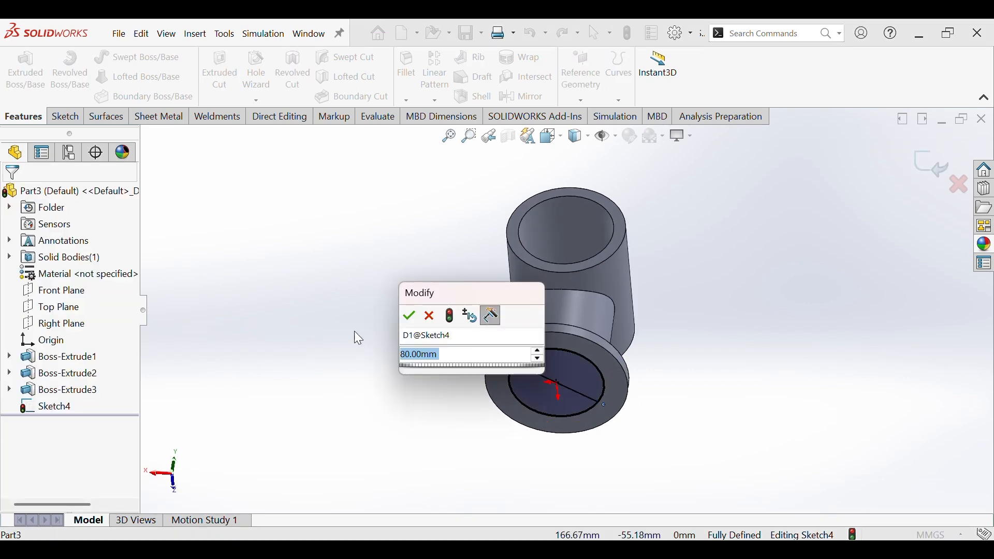
{"action": "type", "text": "60"}
{"action": "key", "text": "Return"}
{"action": "key", "text": "Escape"}
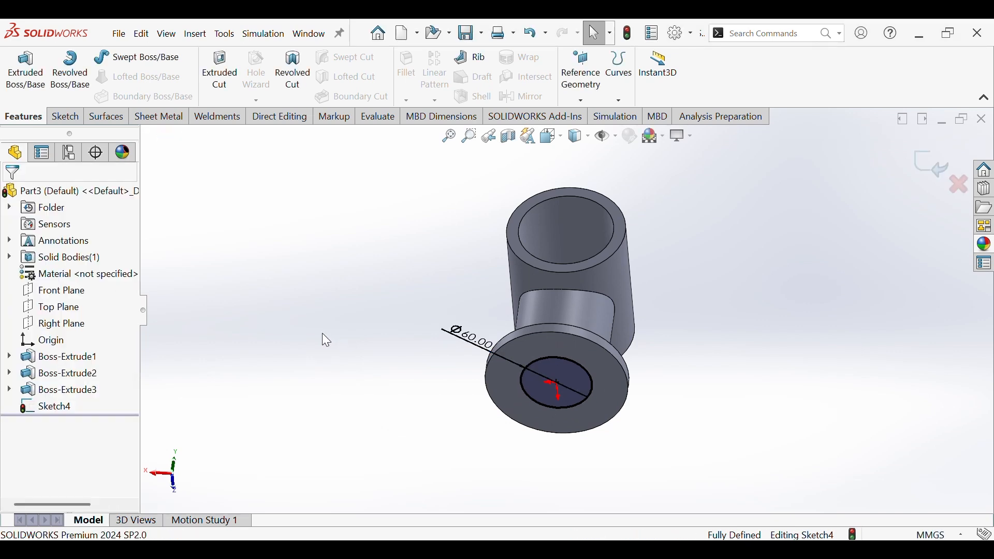
- Cut the 60 mm circle up through the flange and neck with an Up To Next Extruded Cut
{"action": "left_click", "coordinate": [229, 78]}
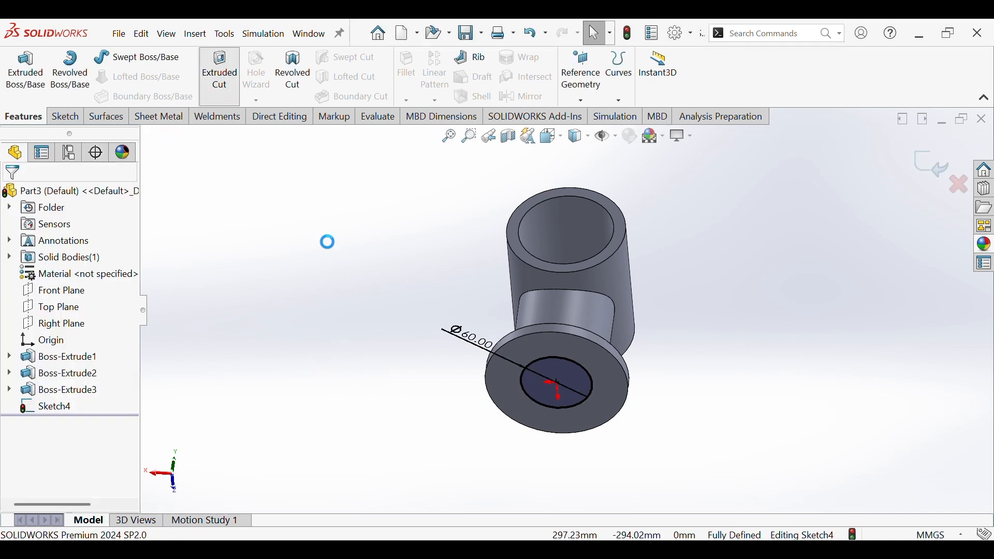
{"action": "middle_click_drag", "start_coordinate": [423, 279], "coordinate": [422, 440]}
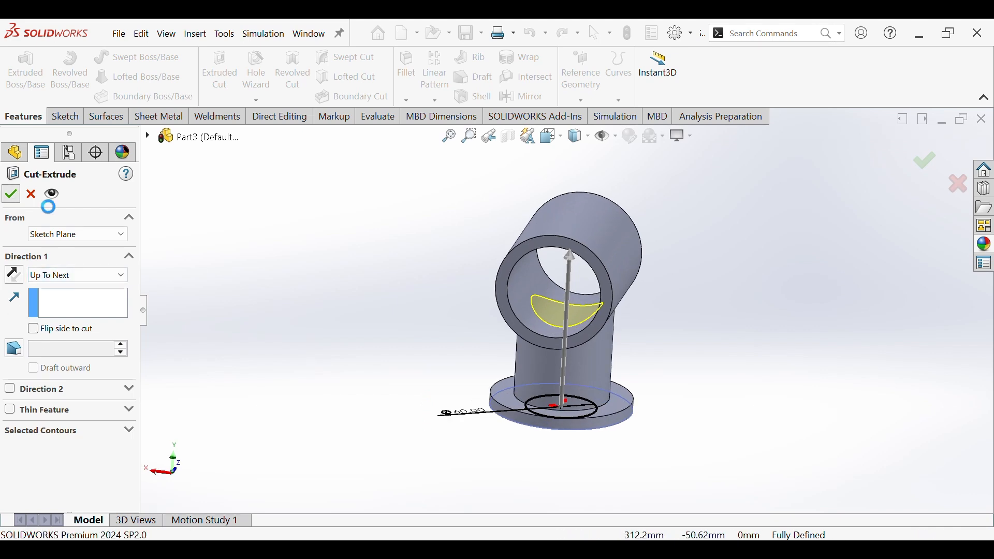
{"action": "left_click", "coordinate": [10, 195]}
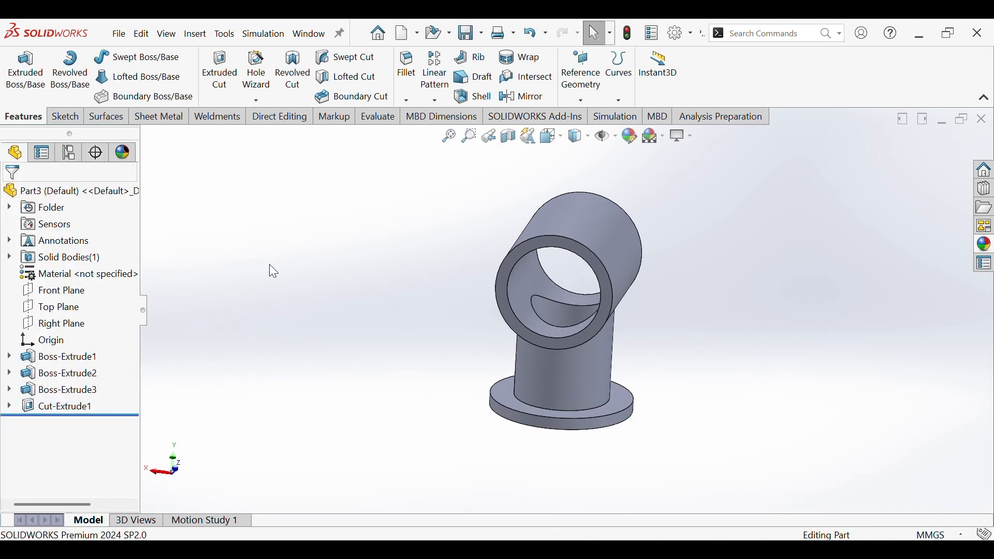
{"action": "key", "text": "ctrl+7"}
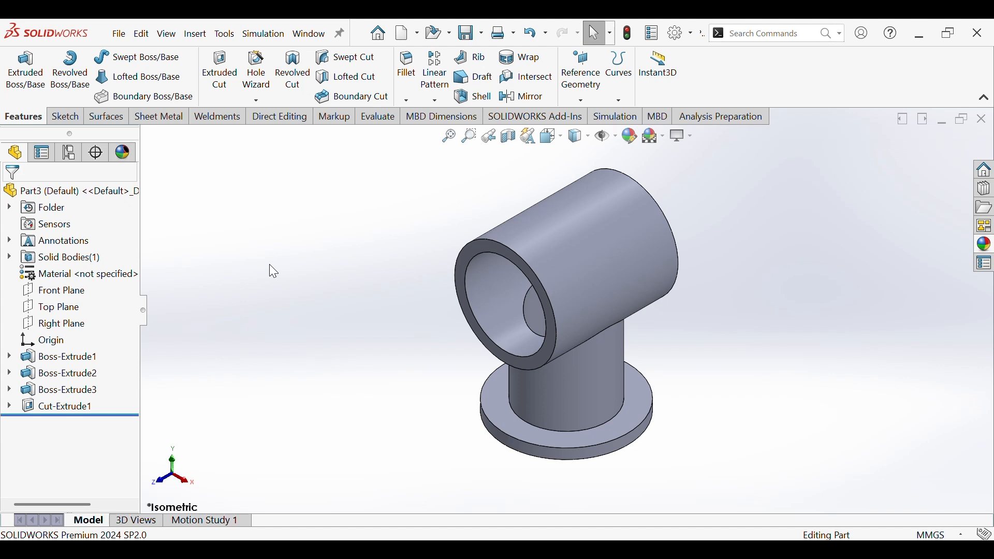
- Sketch on the Front Plane a horizontal line about 108 mm long from the cylinder's outer edge, ending in a vertical line about 76 mm upward
{"action": "left_click", "coordinate": [78, 326]}
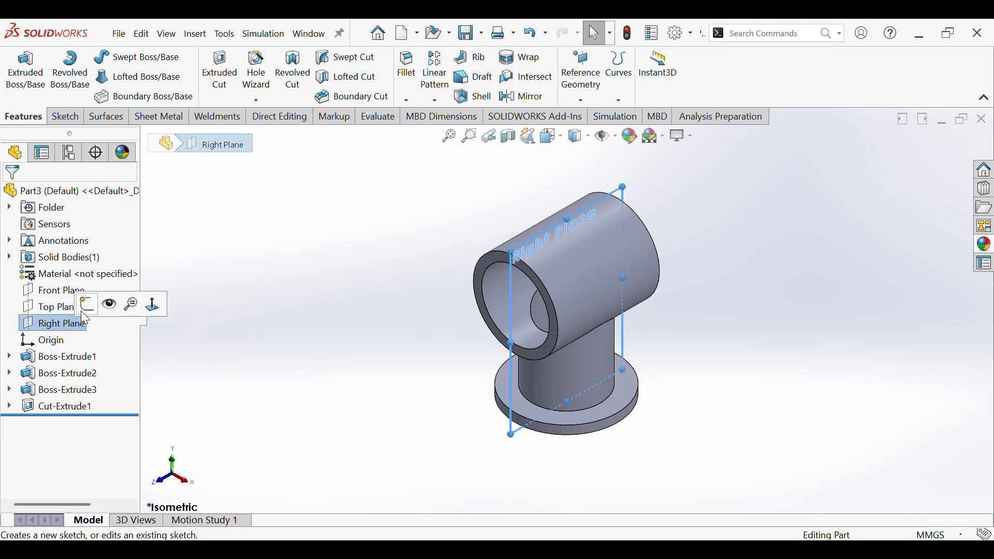
{"action": "left_click", "coordinate": [53, 293]}
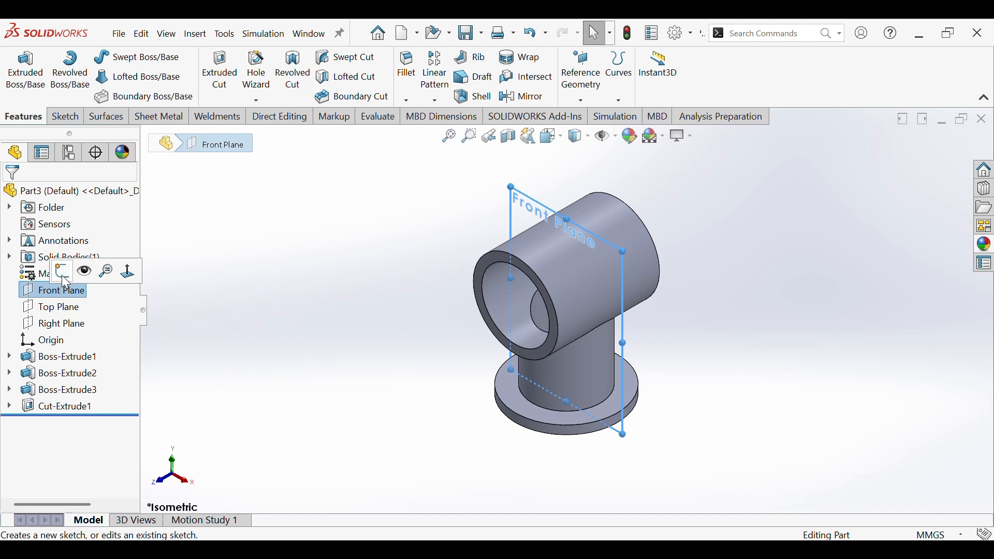
{"action": "left_click", "coordinate": [61, 270]}
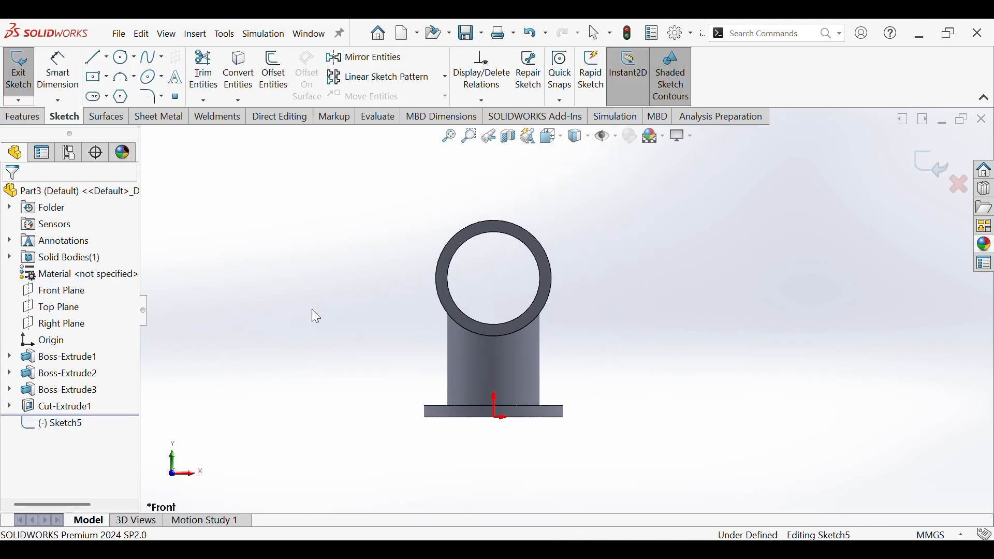
{"action": "left_click", "coordinate": [95, 58]}
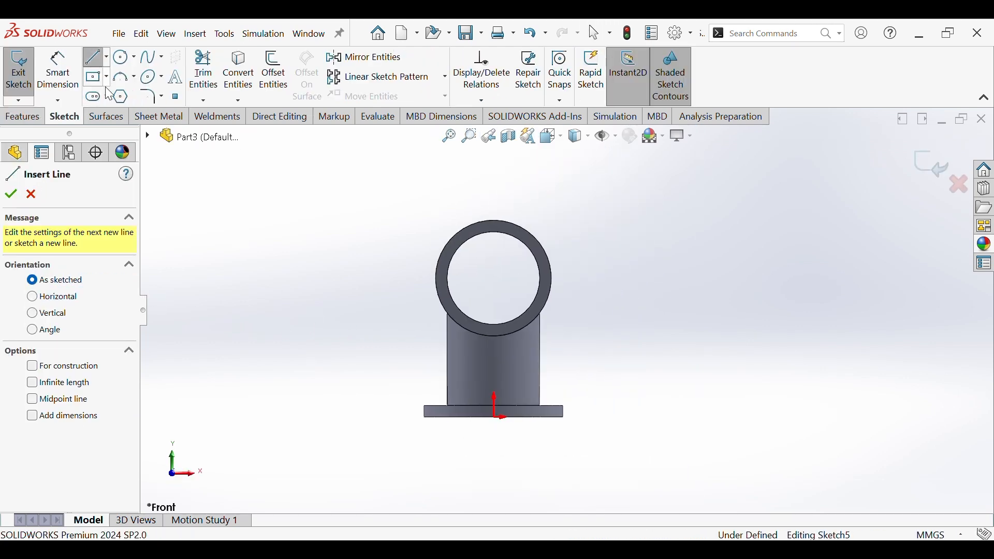
{"action": "scroll", "coordinate": [572, 298], "scroll_direction": "down", "scroll_amount": 3}
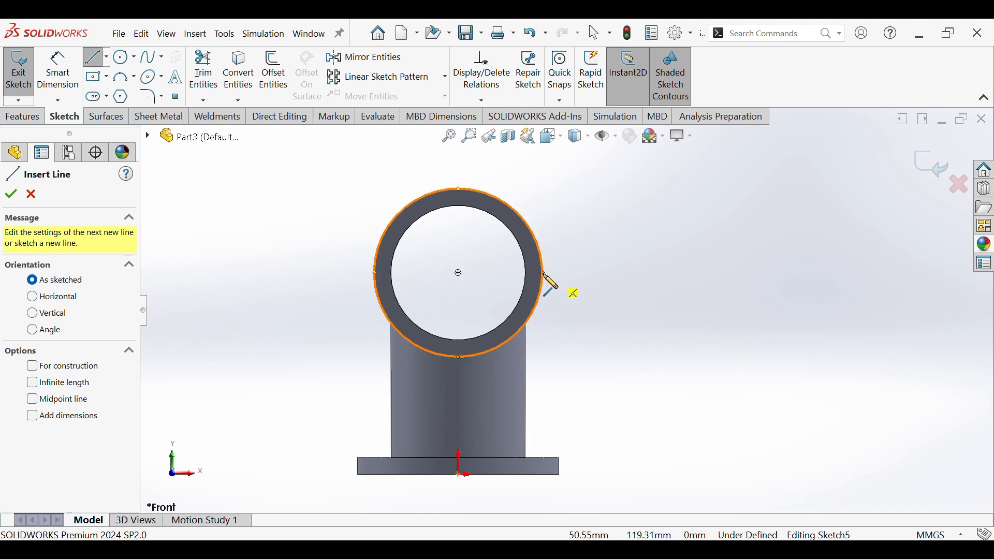
{"action": "left_click", "coordinate": [543, 273]}
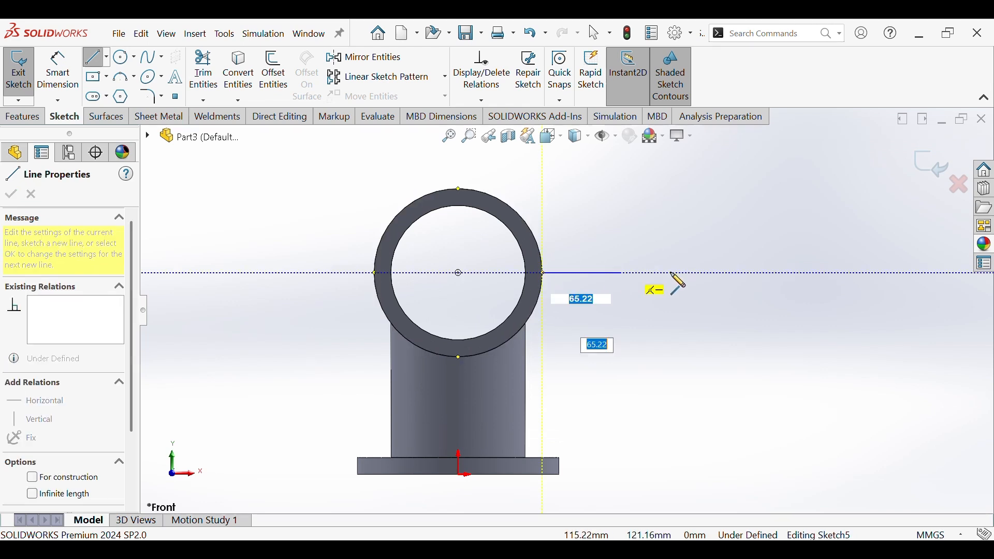
{"action": "left_click", "coordinate": [727, 273]}
{"action": "scroll", "coordinate": [729, 238], "scroll_direction": "up", "scroll_amount": 1}
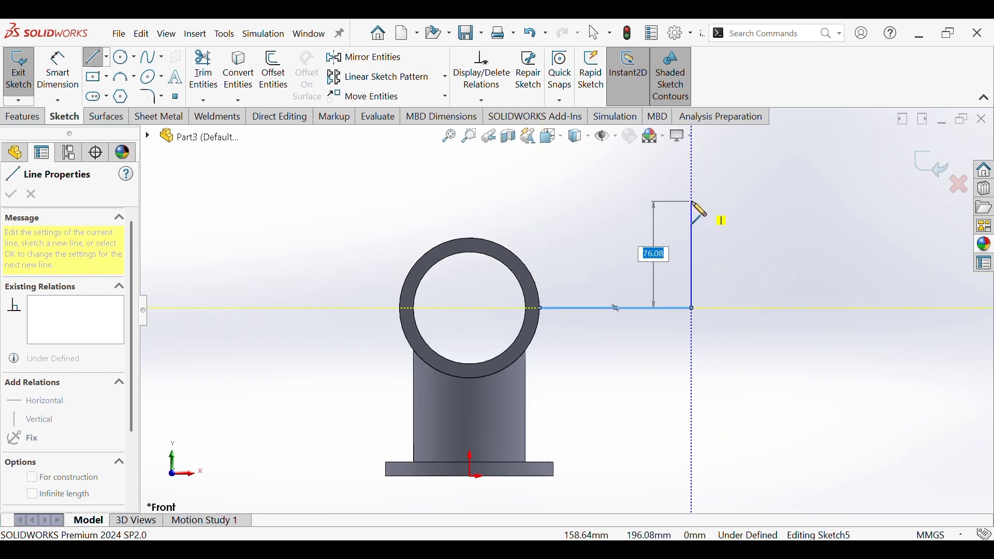
{"action": "left_click", "coordinate": [693, 202]}
{"action": "right_click", "coordinate": [696, 209]}
{"action": "left_click", "coordinate": [714, 213]}
- Dimension the horizontal distance from the origin to the vertical line as 120 mm
{"action": "left_click", "coordinate": [77, 90]}
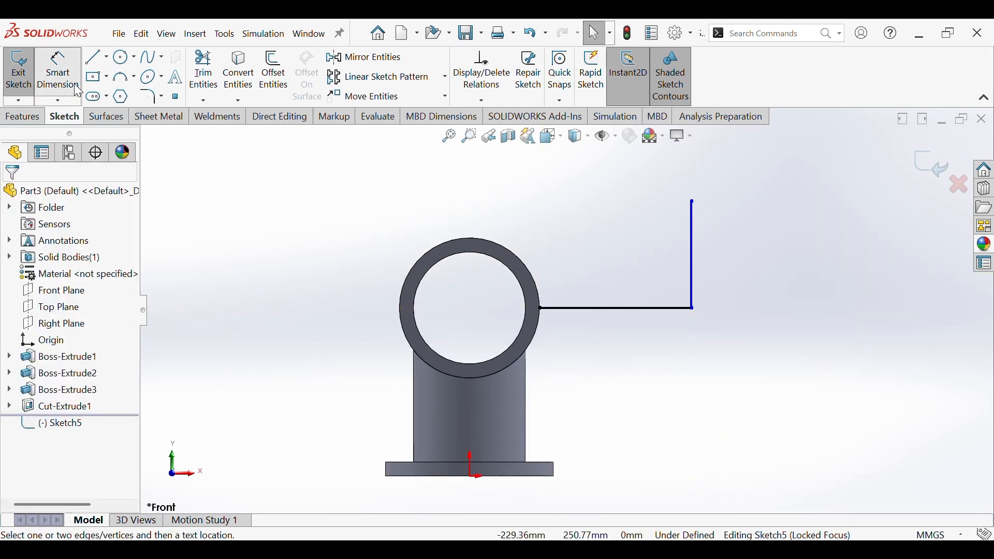
{"action": "left_click", "coordinate": [470, 477]}
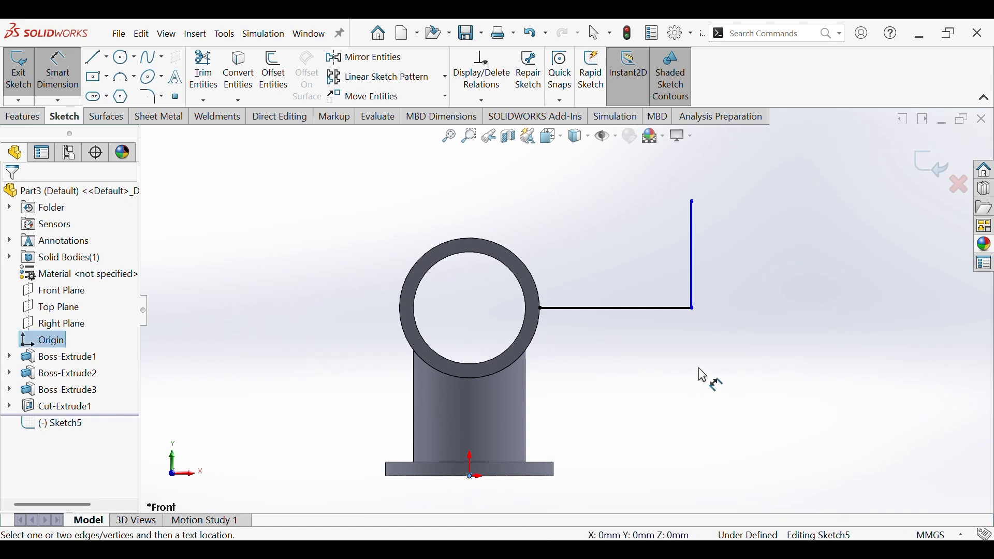
{"action": "left_click", "coordinate": [691, 290]}
{"action": "middle_click_drag", "start_coordinate": [588, 204], "coordinate": [577, 259], "text": "ctrl"}
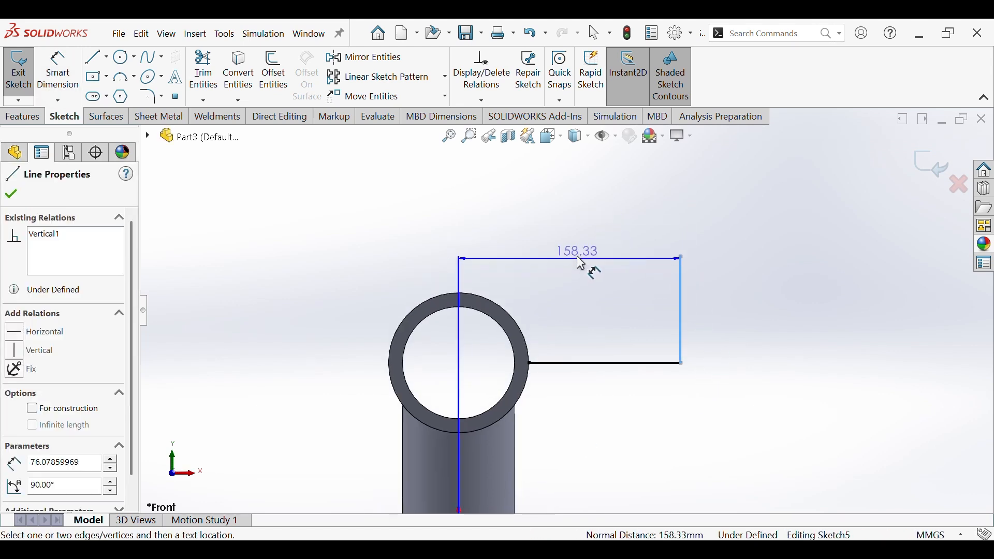
{"action": "left_click", "coordinate": [577, 254]}
{"action": "type", "text": "120"}
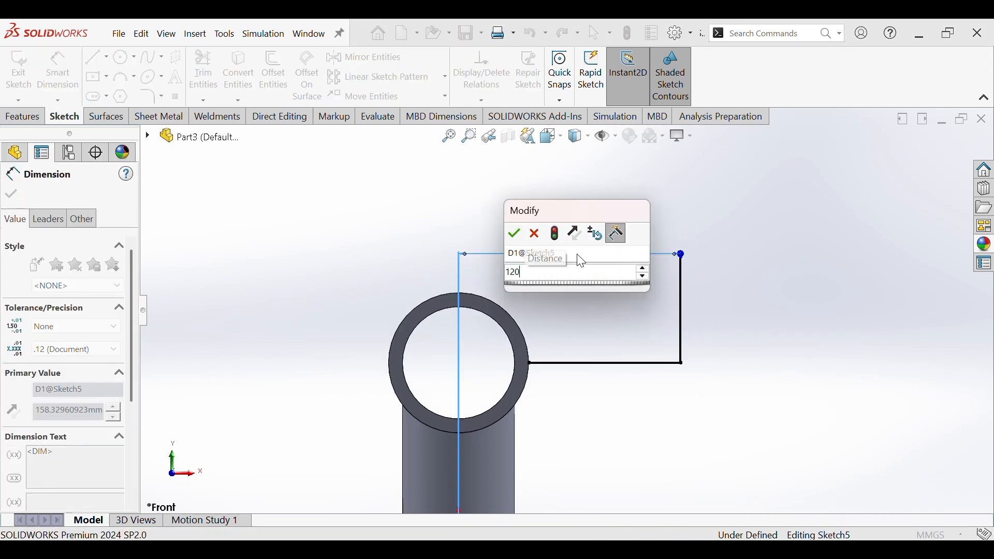
{"action": "key", "text": "Return"}
- Dimension the vertical line's upper endpoint at a height of 180 mm above the origin
{"action": "scroll", "coordinate": [558, 287], "scroll_direction": "up", "scroll_amount": 2}
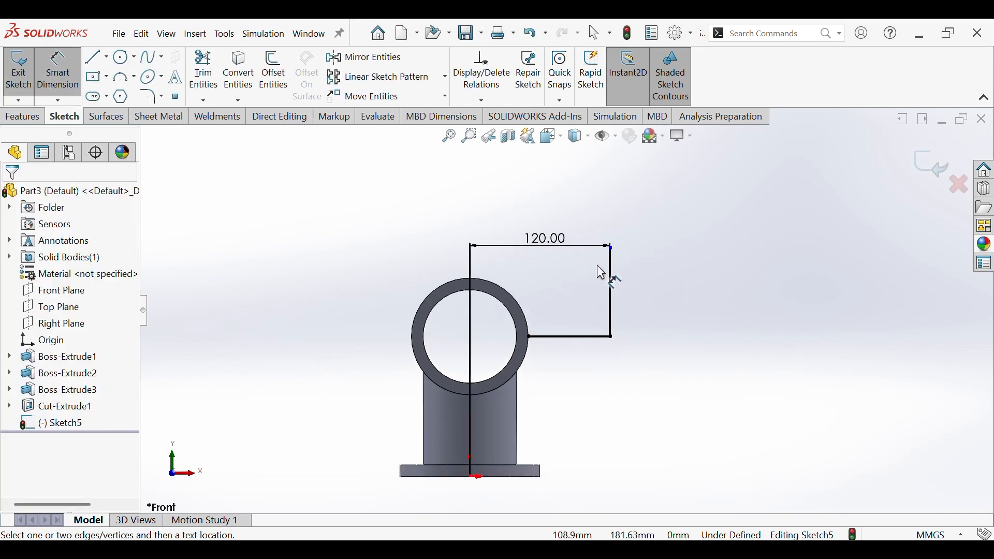
{"action": "left_click", "coordinate": [612, 248]}
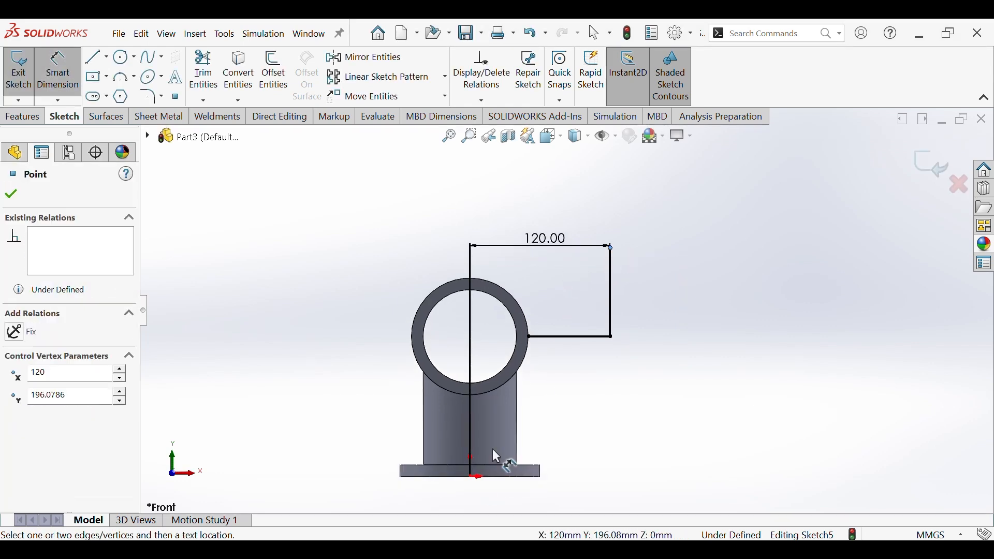
{"action": "left_click", "coordinate": [474, 479]}
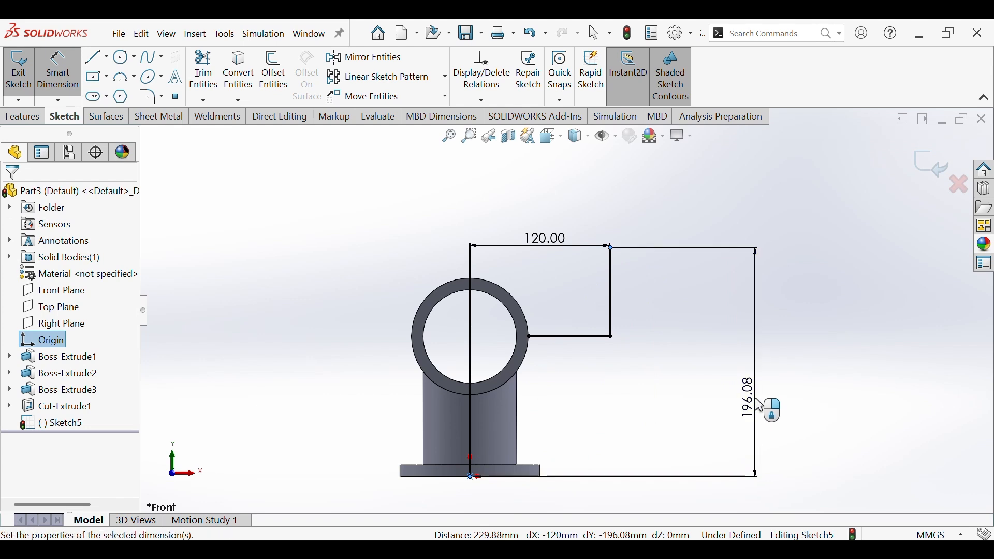
{"action": "left_click", "coordinate": [759, 405]}
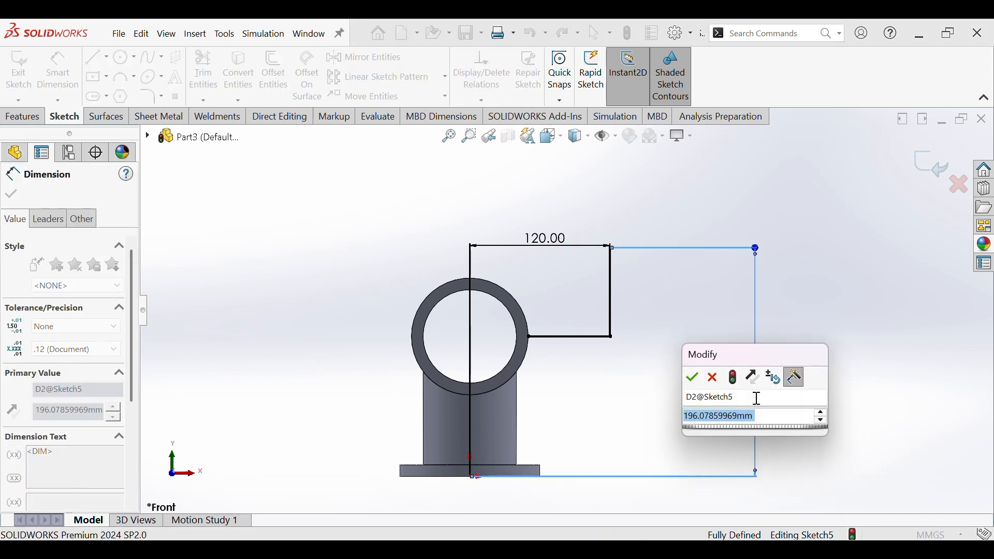
{"action": "type", "text": "180"}
{"action": "key", "text": "Return"}
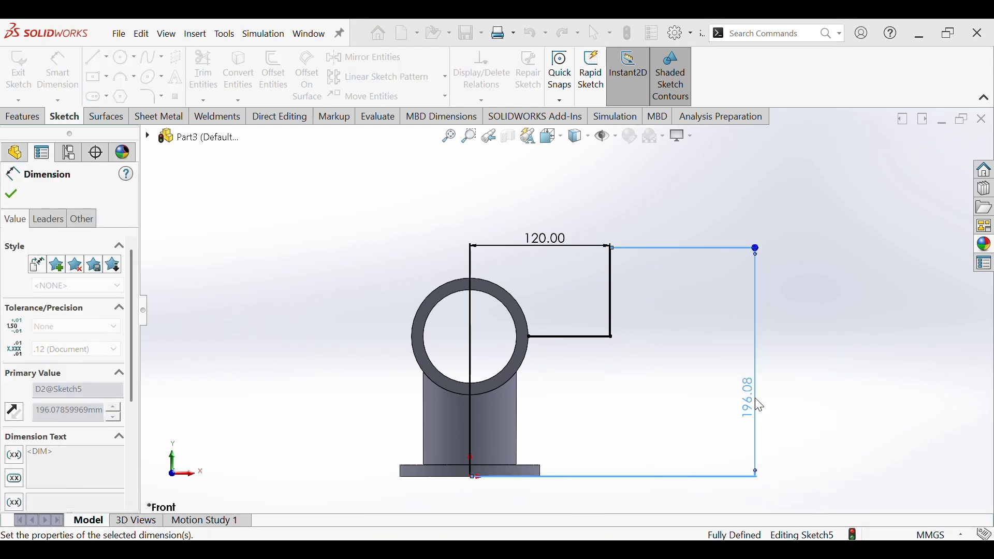
{"action": "left_click", "coordinate": [297, 198]}
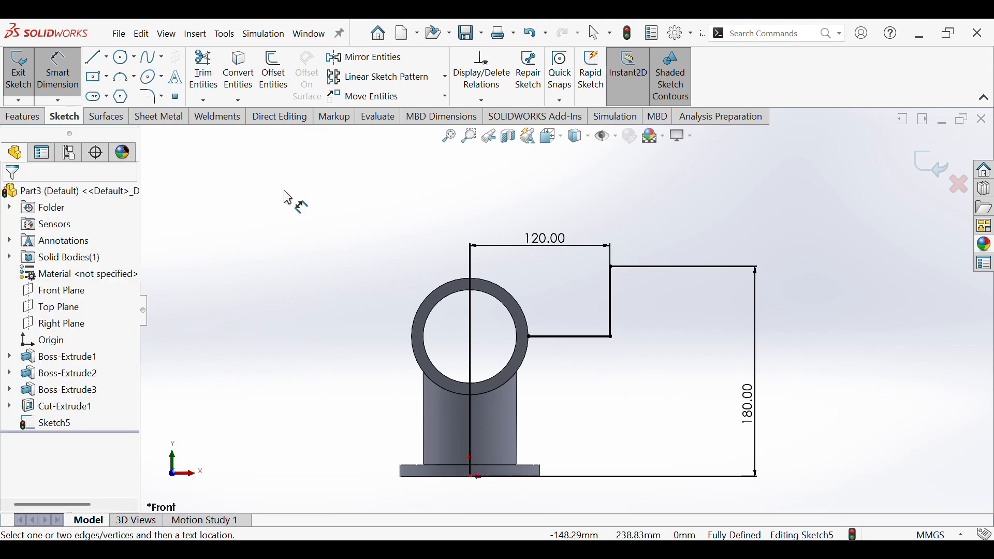
- Round the corner between the two lines with a 40 mm Sketch Fillet and exit the sketch
{"action": "left_click", "coordinate": [160, 99]}
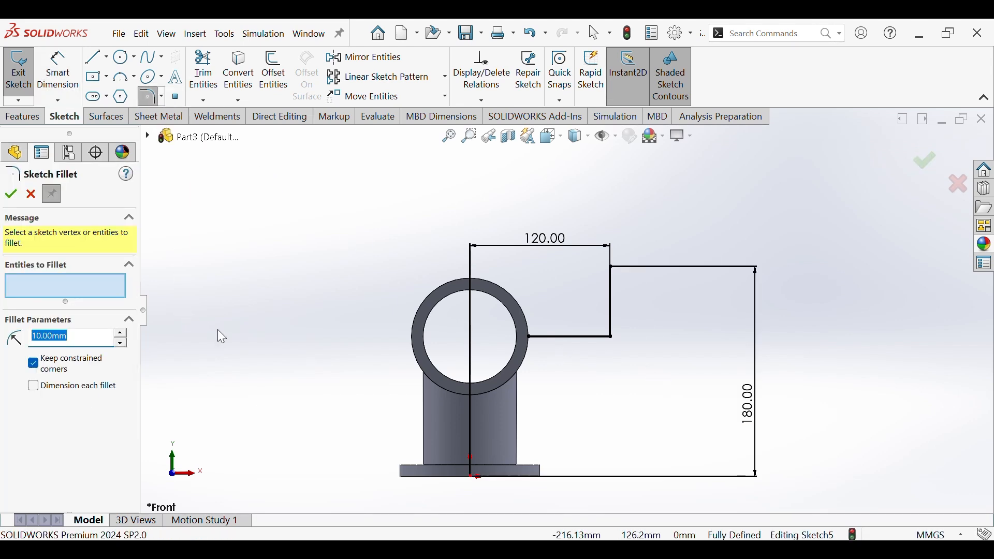
{"action": "type", "text": "40.00mm"}
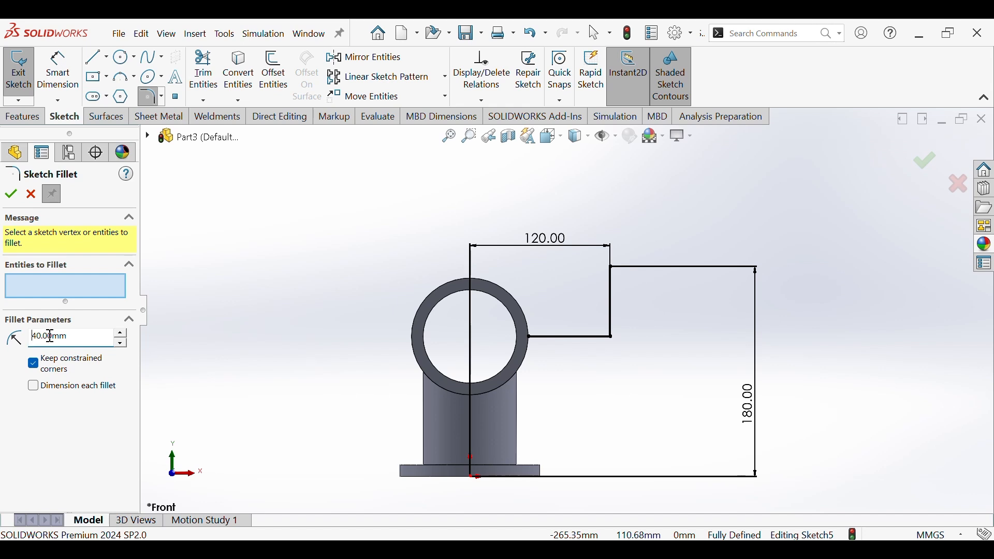
{"action": "left_click", "coordinate": [614, 345]}
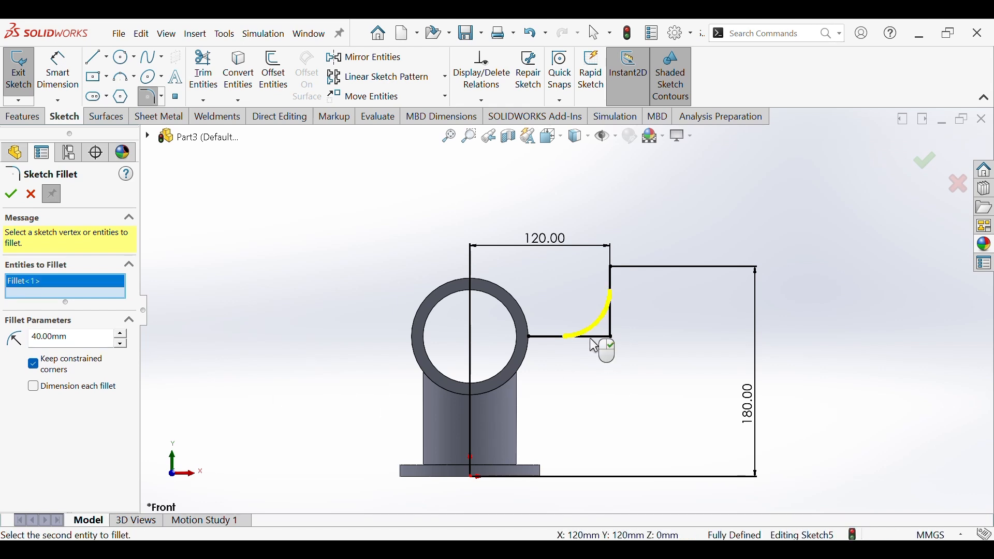
{"action": "key", "text": "Return"}
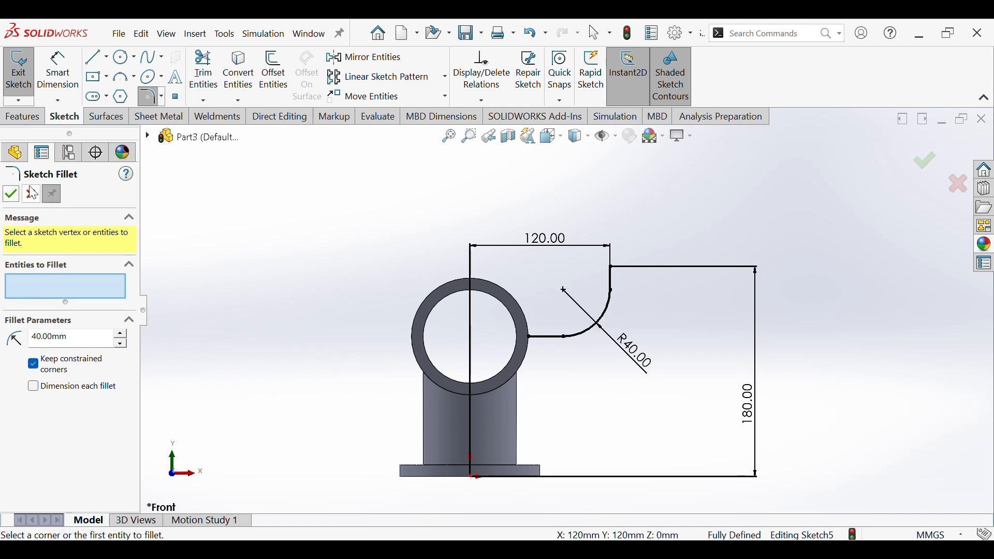
{"action": "key", "text": "Escape"}
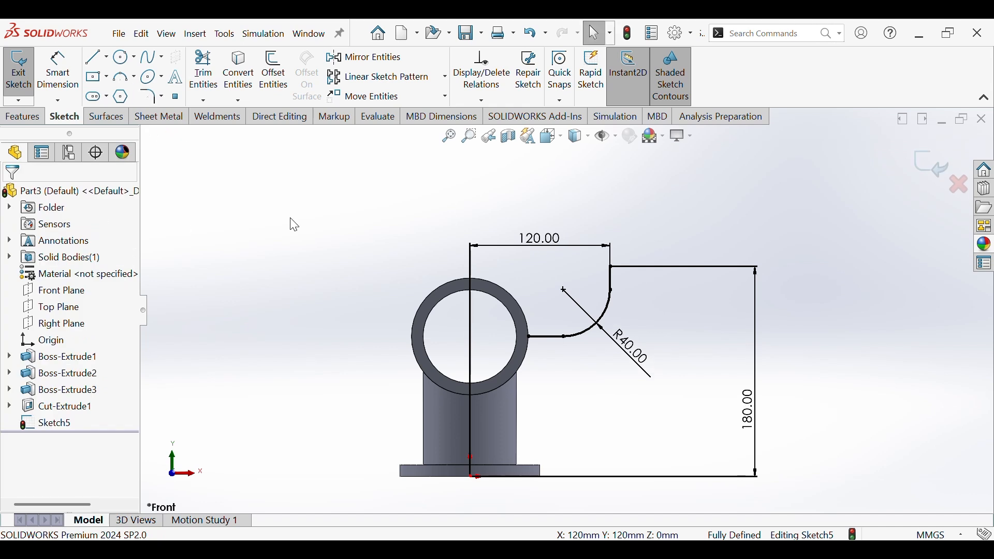
{"action": "key", "text": "ctrl+7"}
{"action": "left_click", "coordinate": [937, 167]}
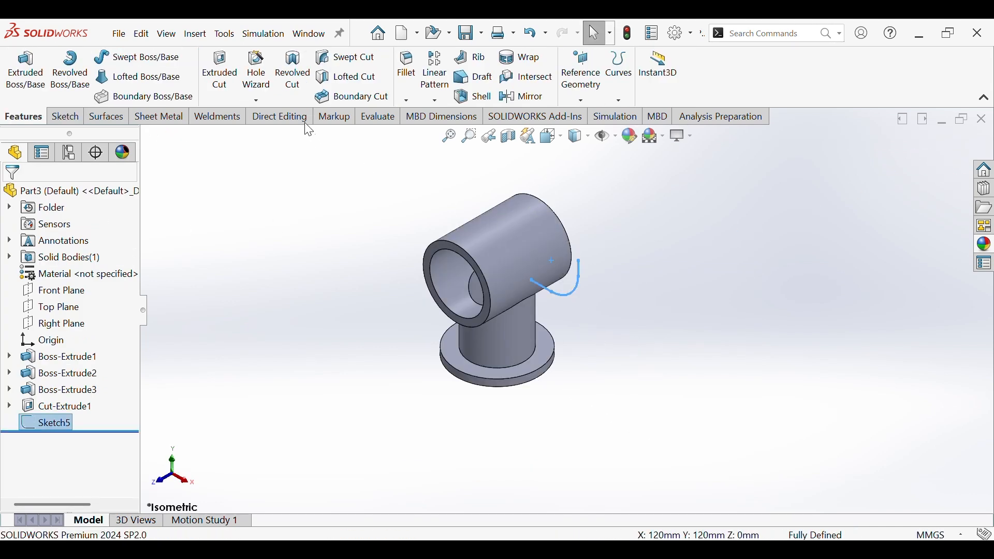
- Create a Swept Boss along the filleted path using a circular profile 60 mm in diameter
{"action": "left_click", "coordinate": [134, 59]}
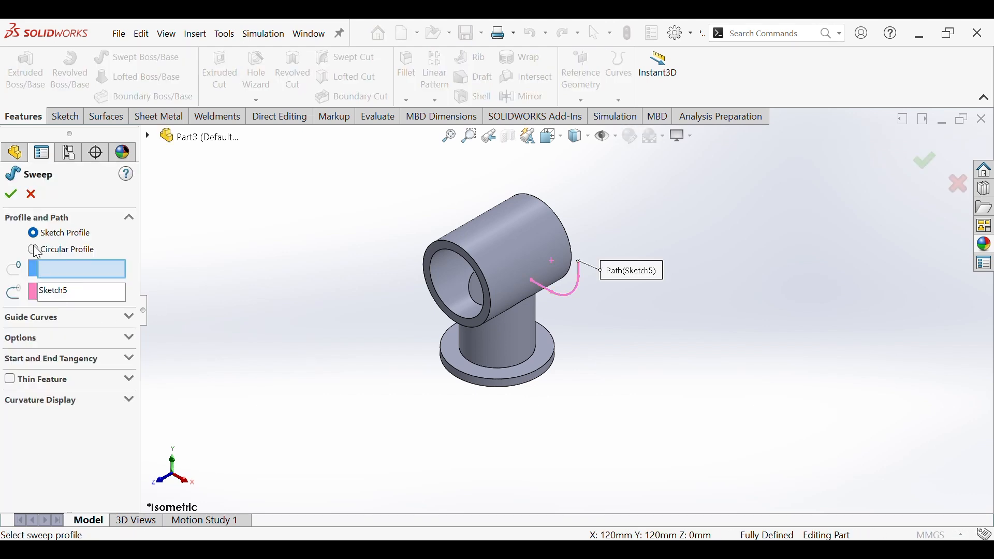
{"action": "left_click", "coordinate": [34, 250]}
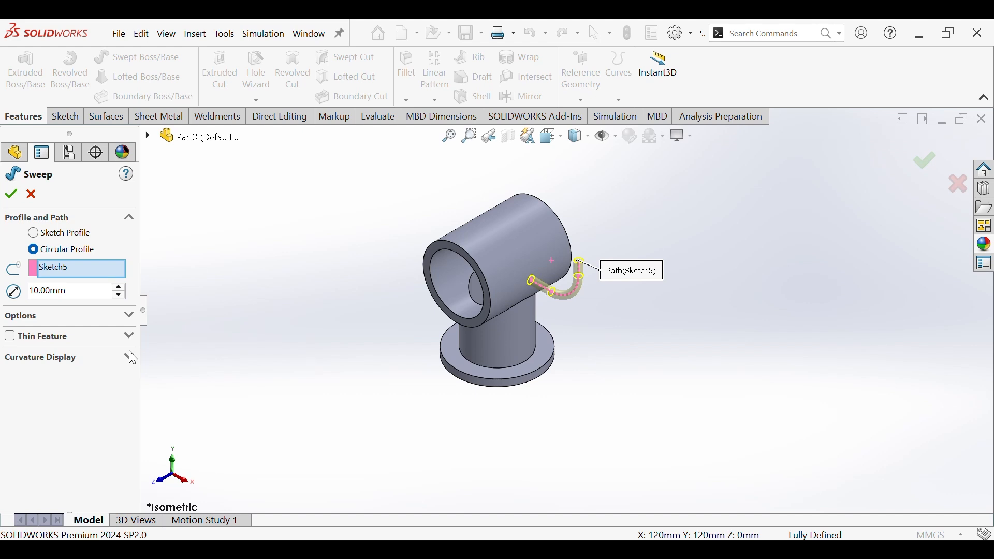
{"action": "left_click", "coordinate": [129, 316]}
{"action": "left_click", "coordinate": [43, 333]}
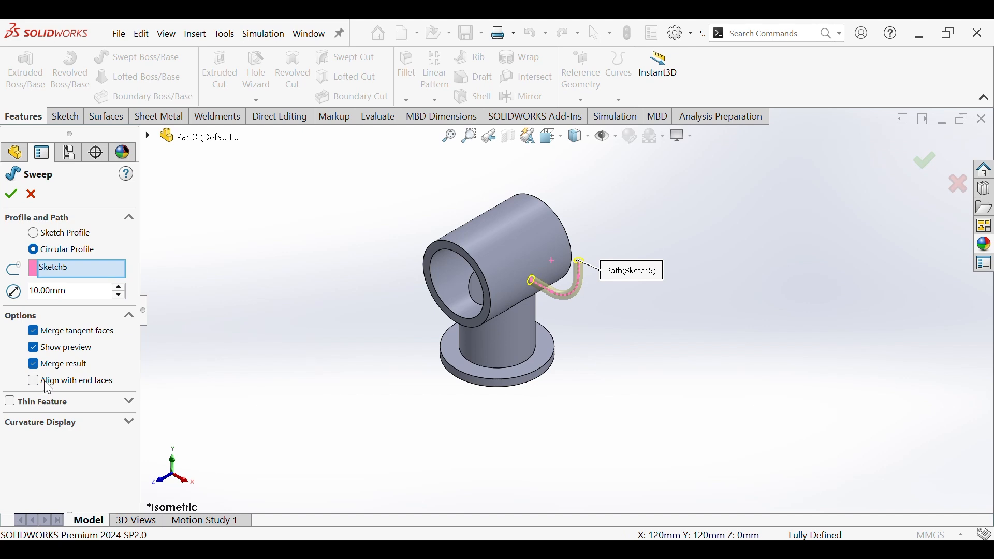
{"action": "left_click", "coordinate": [123, 291]}
{"action": "left_click", "coordinate": [123, 290]}
{"action": "left_click", "coordinate": [123, 291]}
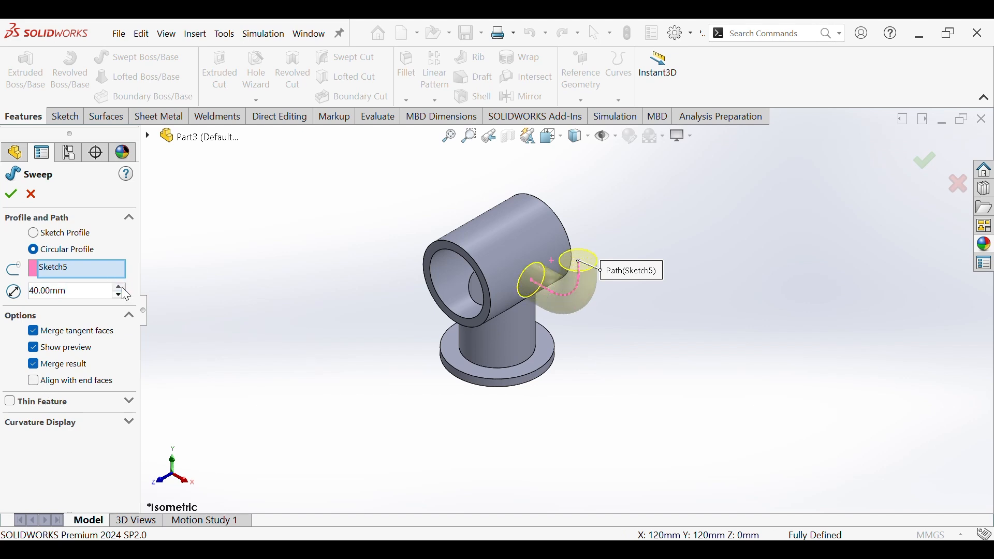
{"action": "left_click", "coordinate": [123, 291]}
{"action": "left_click", "coordinate": [123, 290]}
{"action": "middle_click_drag", "start_coordinate": [465, 259], "coordinate": [568, 255]}
{"action": "scroll", "coordinate": [562, 269], "scroll_direction": "down", "scroll_amount": 3}
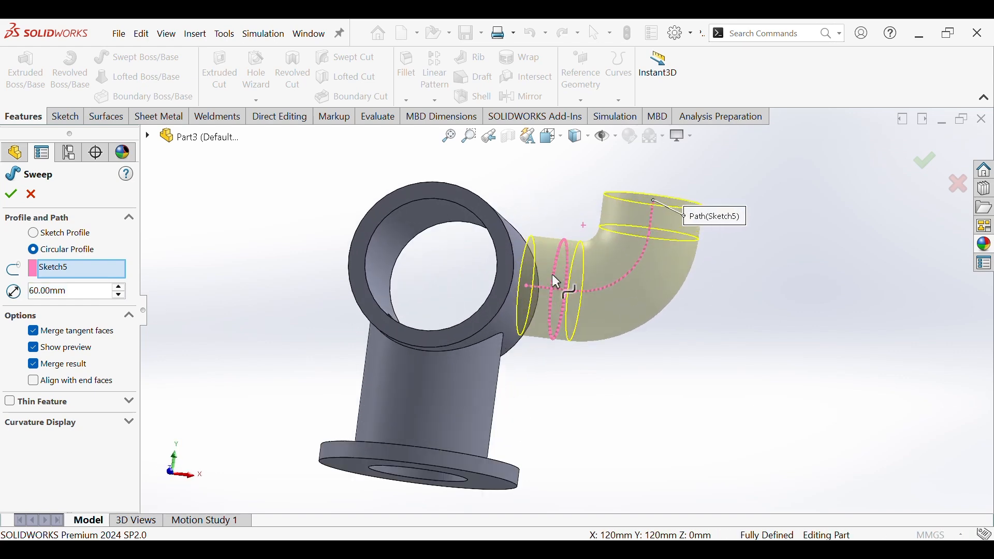
{"action": "left_click", "coordinate": [11, 195]}
{"action": "scroll", "coordinate": [536, 253], "scroll_direction": "down", "scroll_amount": 3}
{"action": "middle_click_drag", "start_coordinate": [536, 254], "coordinate": [552, 329]}
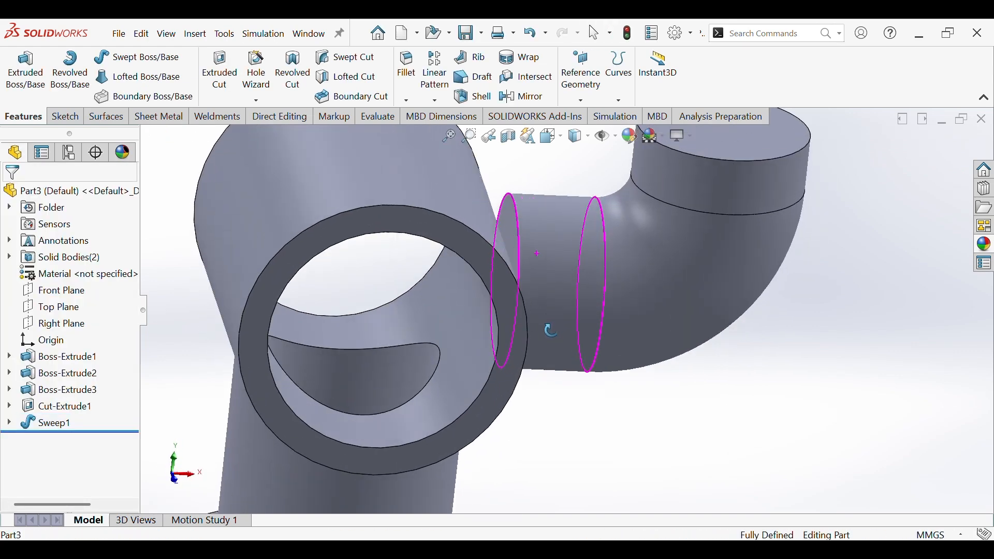
{"action": "middle_click_drag", "start_coordinate": [522, 248], "coordinate": [513, 77]}
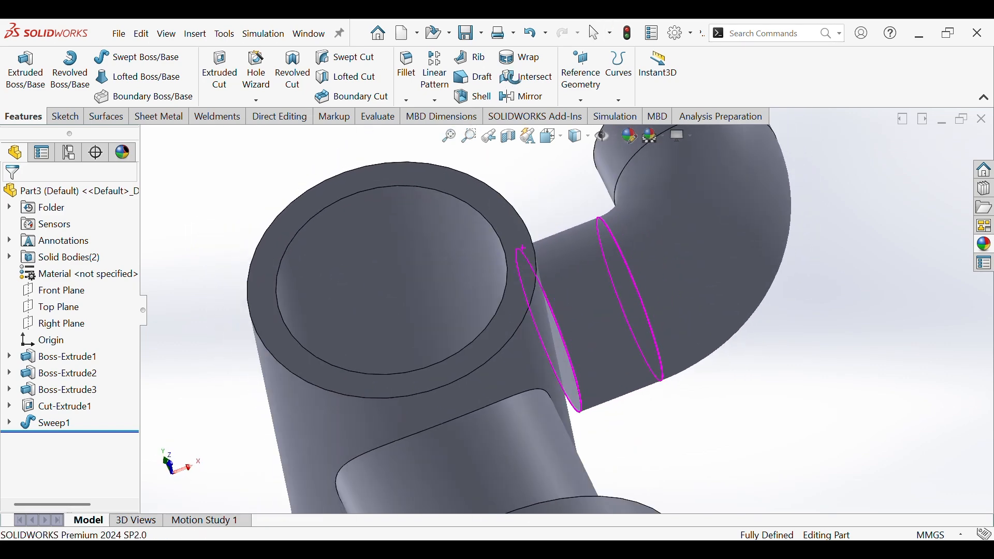
{"action": "key", "text": "ctrl+7"}
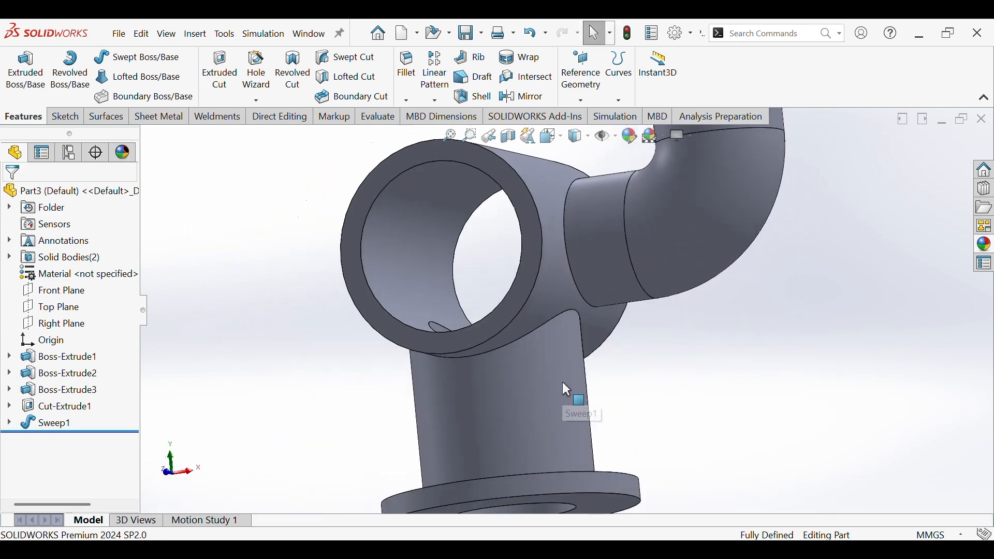
- Edit the elbow sweep so its result merges with the main body, using the Merge result option
{"action": "right_click", "coordinate": [62, 427]}
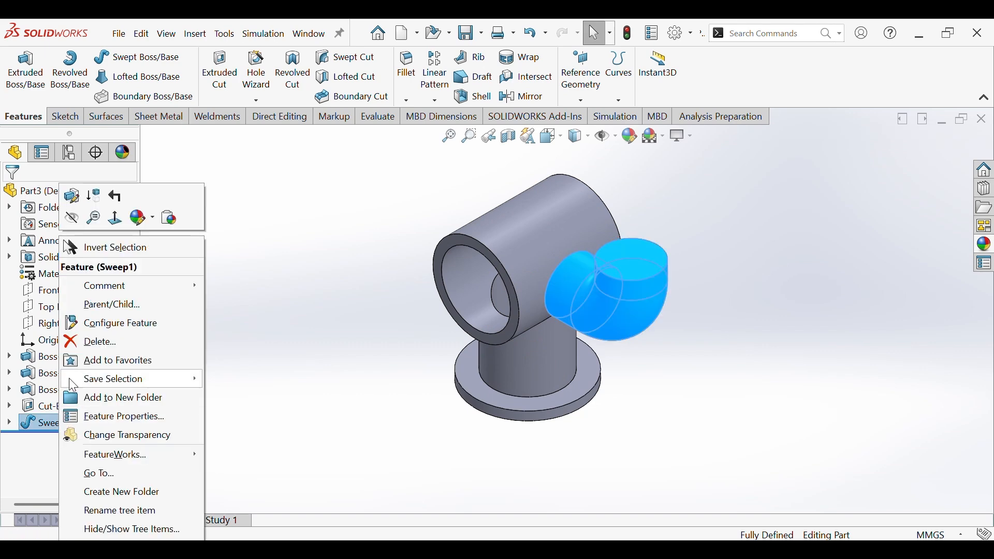
{"action": "left_click", "coordinate": [66, 192]}
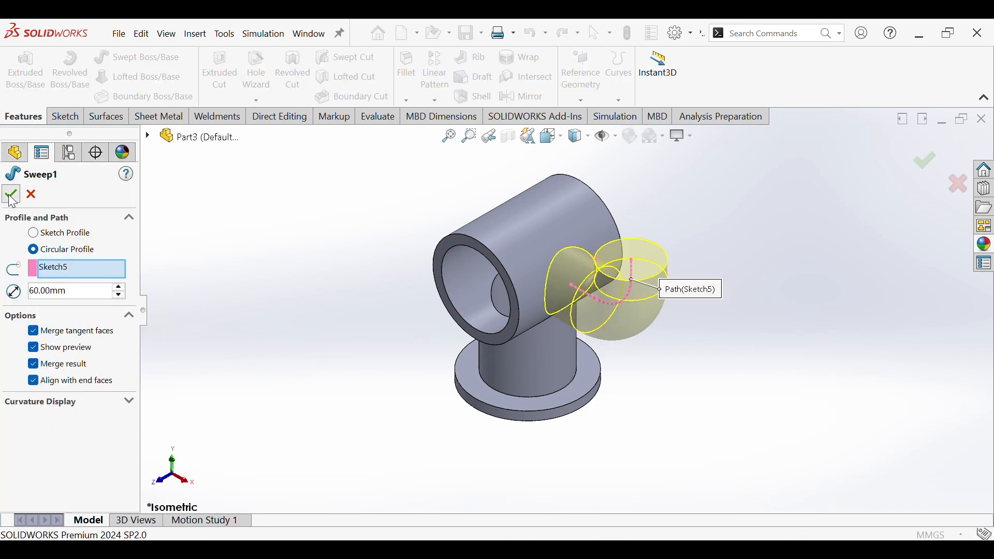
{"action": "key", "text": "Return"}
{"action": "middle_click_drag", "start_coordinate": [616, 379], "coordinate": [759, 269]}
{"action": "key", "text": "ctrl+7"}
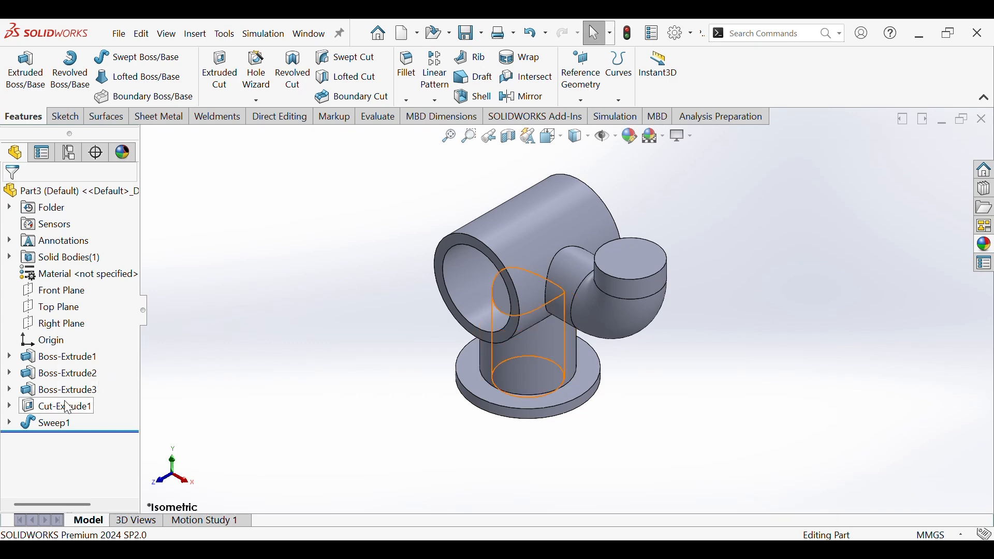
- On the Front Plane, sketch a horizontal line from the horizontal cylinder's bore to X 120, Y 120 mm, then a vertical line up to the elbow's top face
{"action": "left_click", "coordinate": [56, 290]}
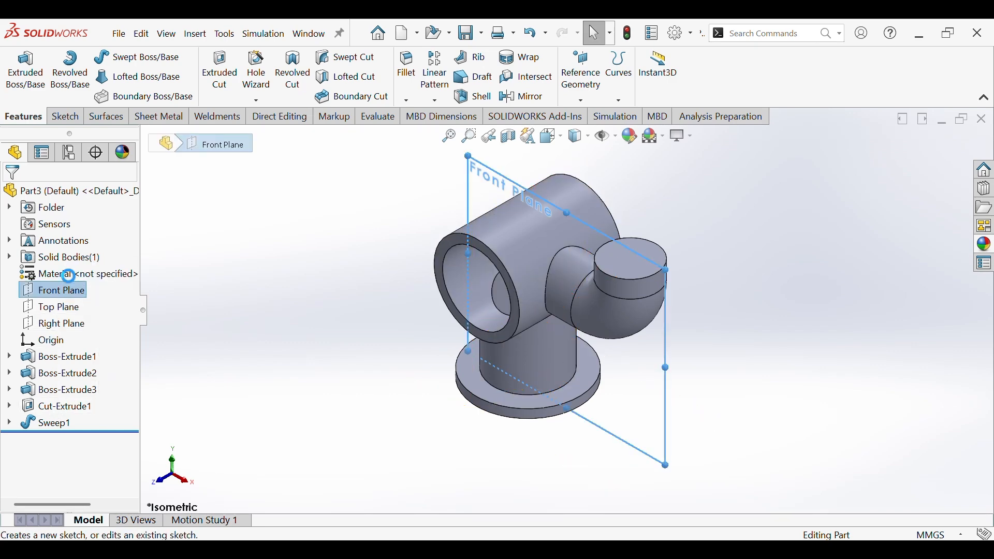
{"action": "left_click", "coordinate": [124, 272]}
{"action": "left_click", "coordinate": [240, 309]}
{"action": "scroll", "coordinate": [241, 309], "scroll_direction": "up", "scroll_amount": 1}
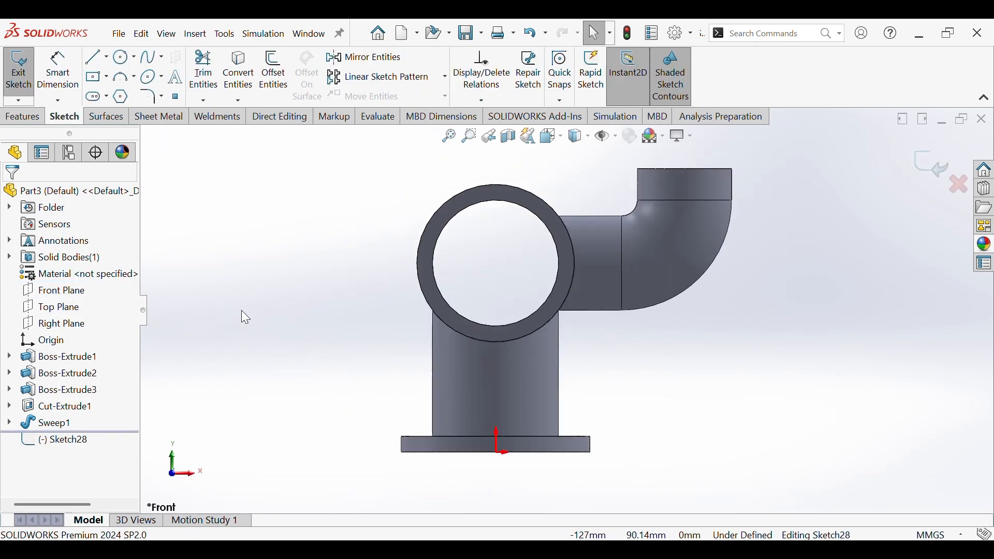
{"action": "left_click", "coordinate": [93, 58]}
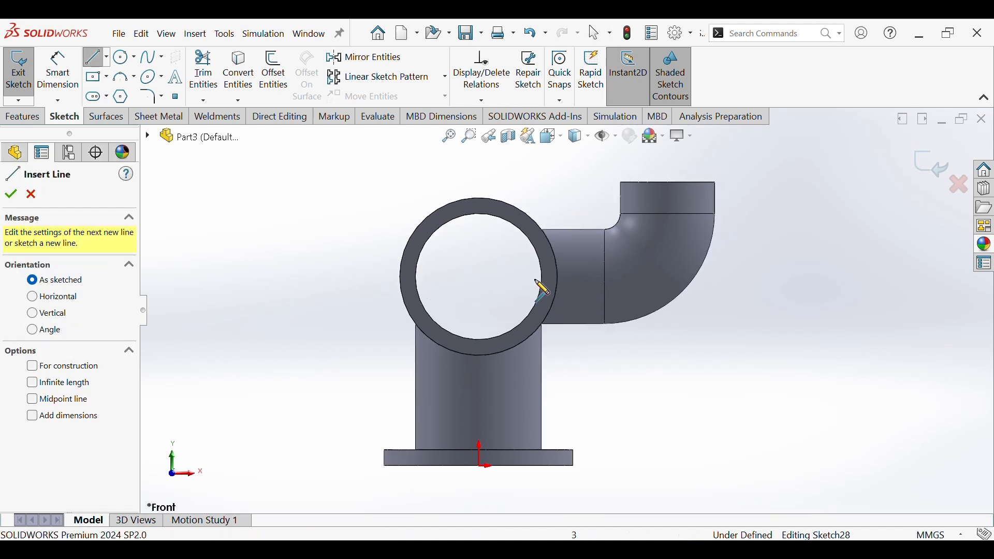
{"action": "left_click", "coordinate": [543, 278]}
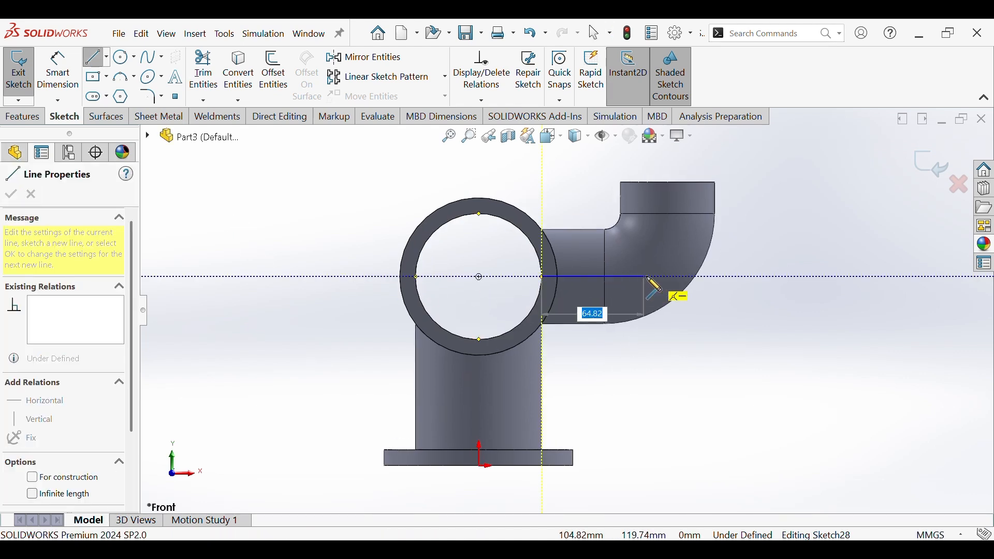
{"action": "left_click", "coordinate": [668, 278]}
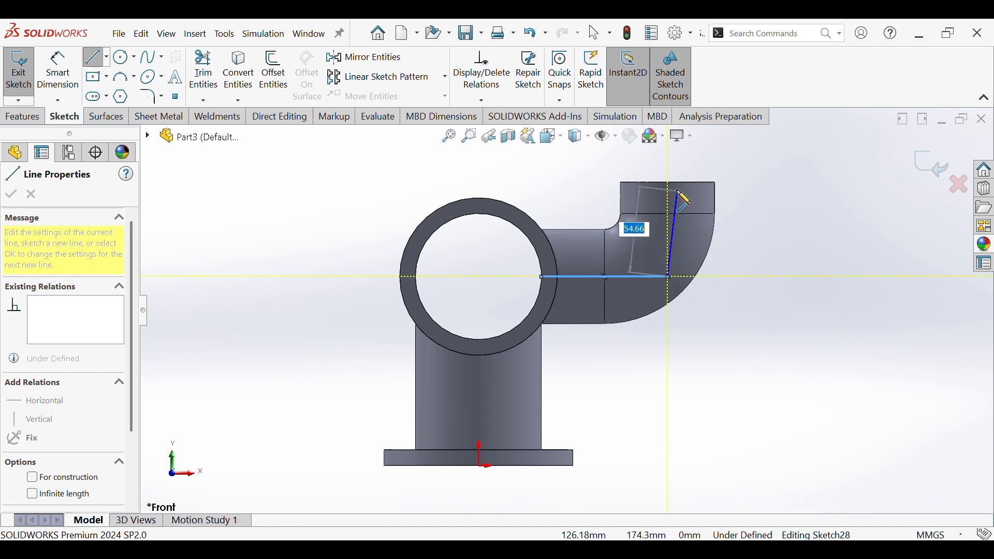
{"action": "left_click", "coordinate": [667, 181]}
{"action": "right_click", "coordinate": [668, 183]}
{"action": "left_click", "coordinate": [687, 192]}
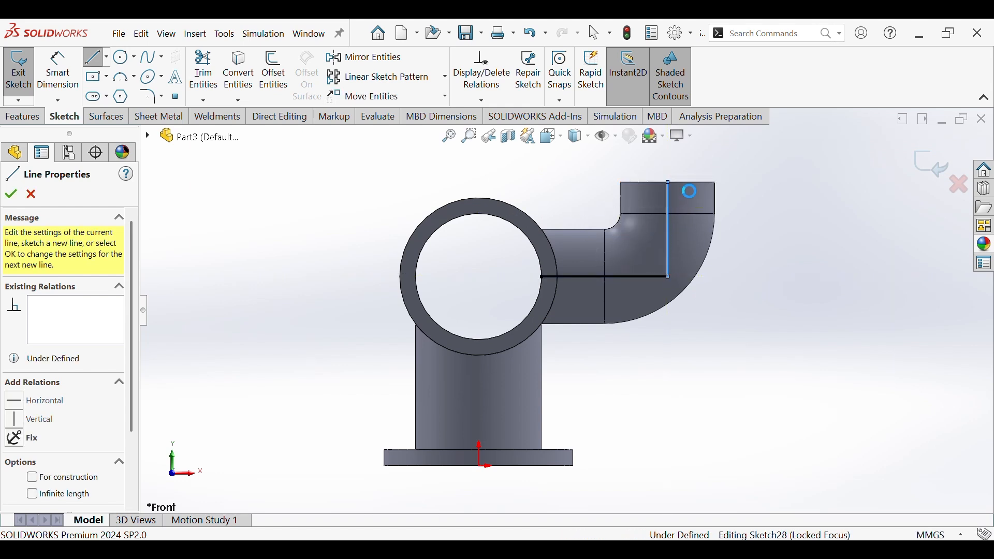
- Add a Vertical relation to the upright line of the path sketch
{"action": "left_click", "coordinate": [668, 235]}
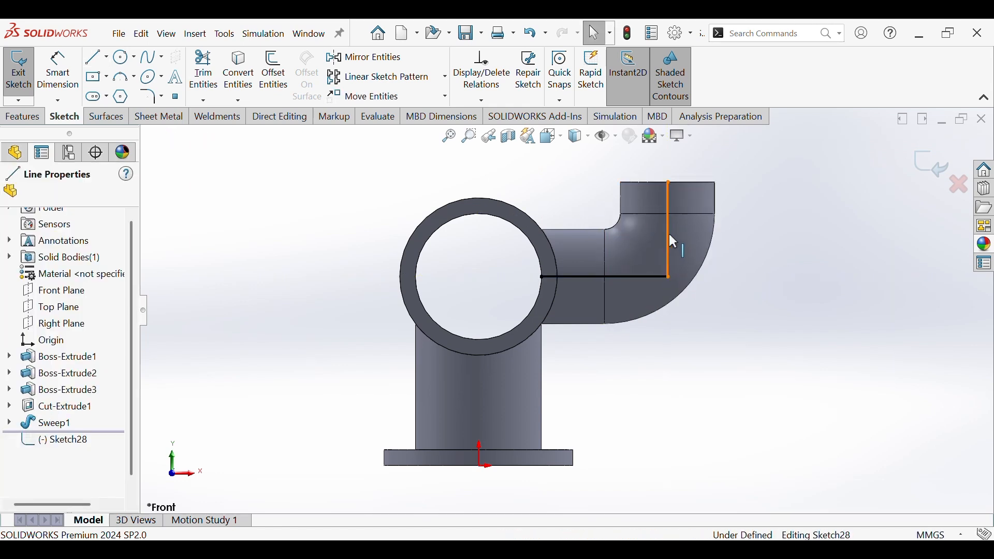
{"action": "left_click", "coordinate": [725, 179]}
{"action": "left_click", "coordinate": [738, 253]}
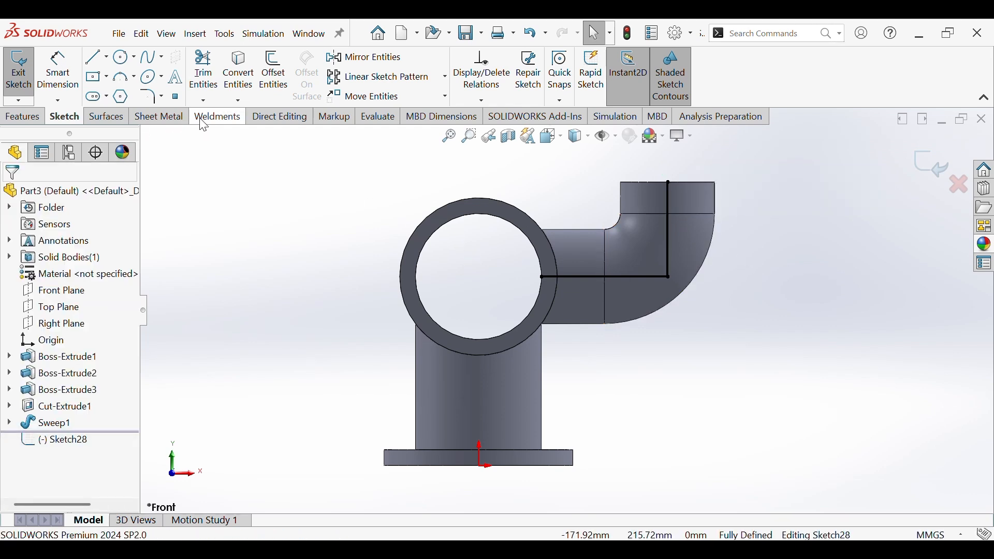
- Round the corner between the two path lines with a 40 mm Sketch Fillet and exit the sketch
{"action": "left_click", "coordinate": [150, 96]}
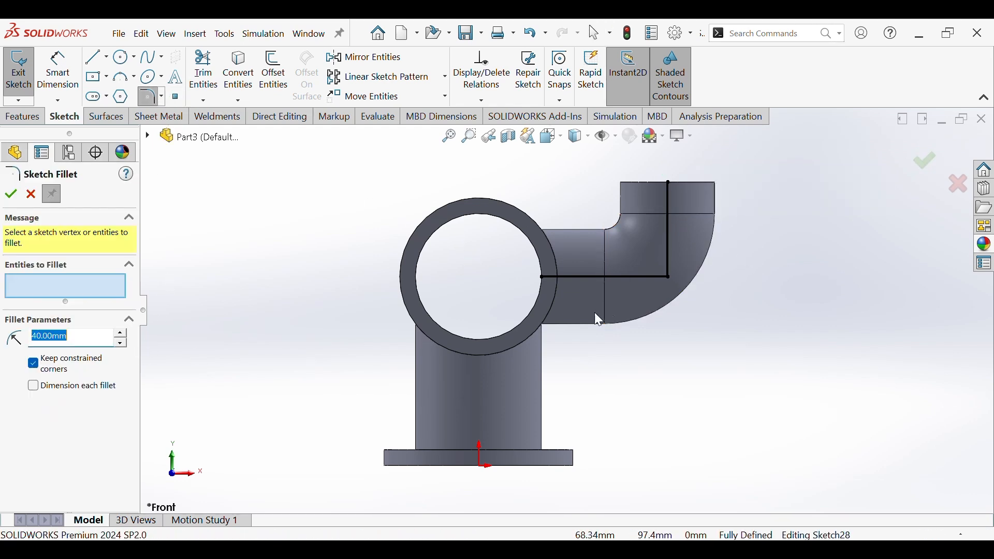
{"action": "left_click", "coordinate": [667, 278]}
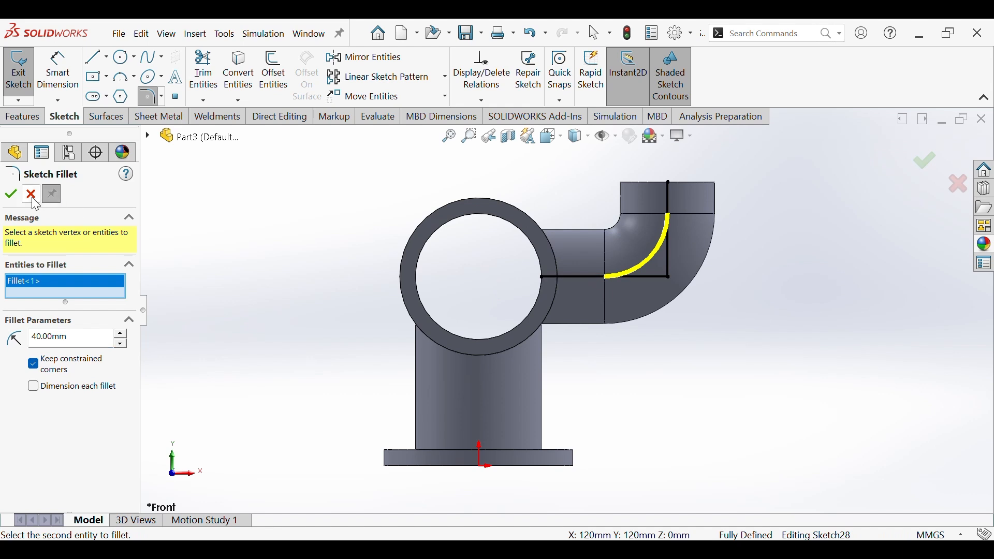
{"action": "left_click", "coordinate": [11, 195]}
{"action": "left_click", "coordinate": [11, 194]}
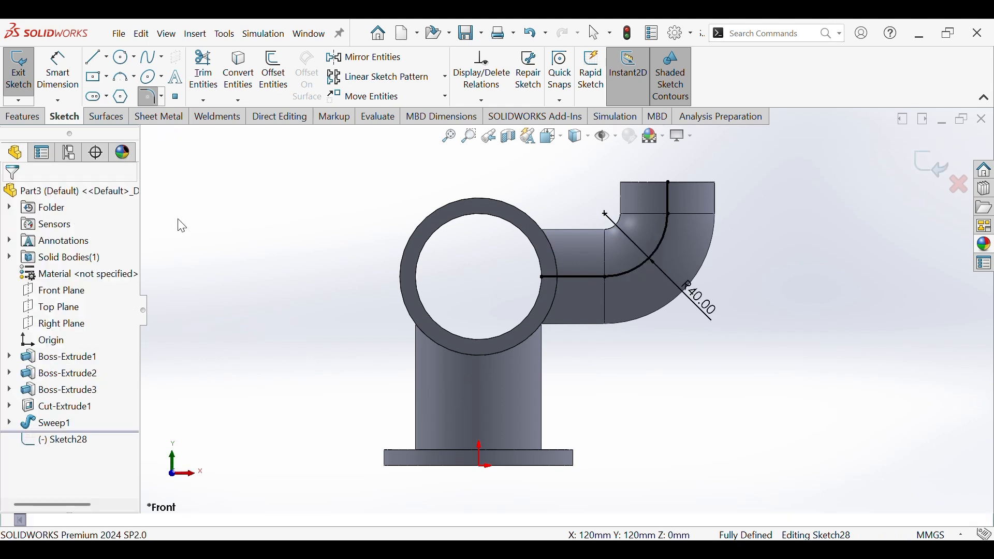
{"action": "key", "text": "ctrl+7"}
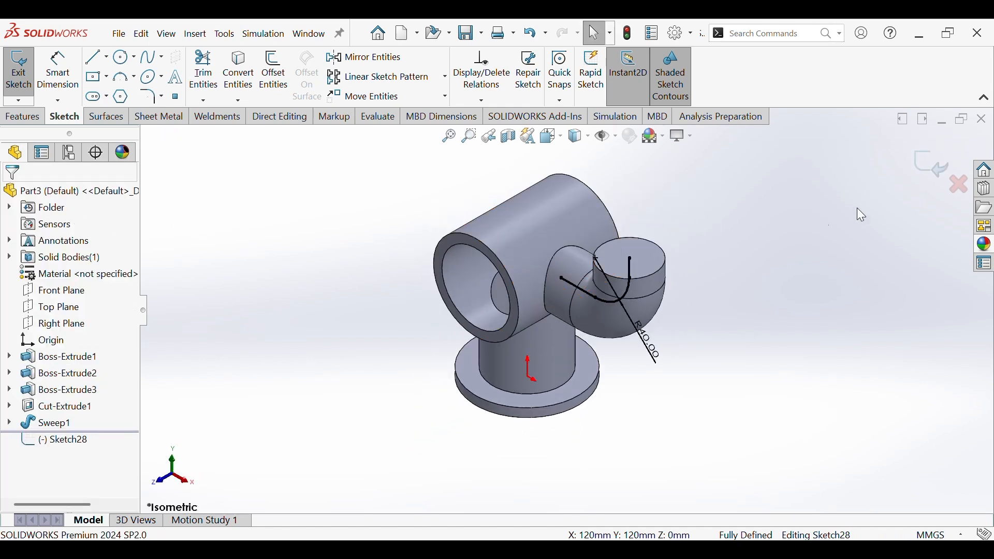
{"action": "left_click", "coordinate": [931, 169]}
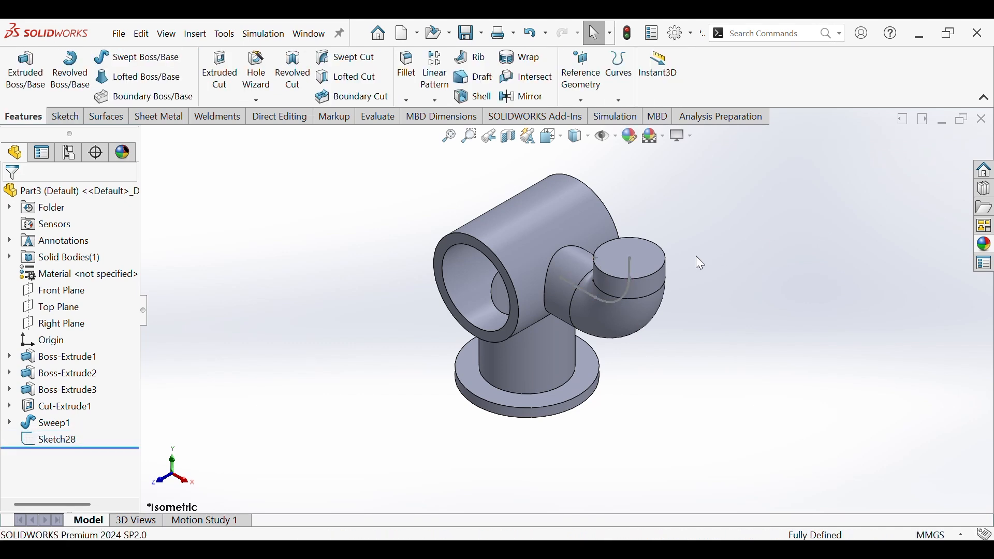
- Start a sketch on the elbow's top end face and draw a circle about 37 mm in diameter at its centre
{"action": "left_click", "coordinate": [652, 268]}
{"action": "left_click", "coordinate": [706, 228]}
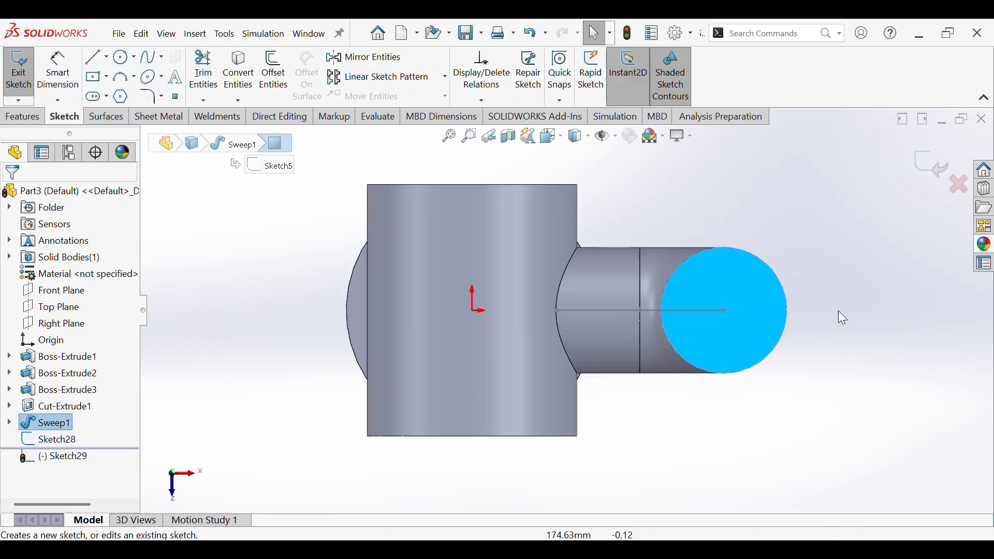
{"action": "left_click", "coordinate": [723, 310]}
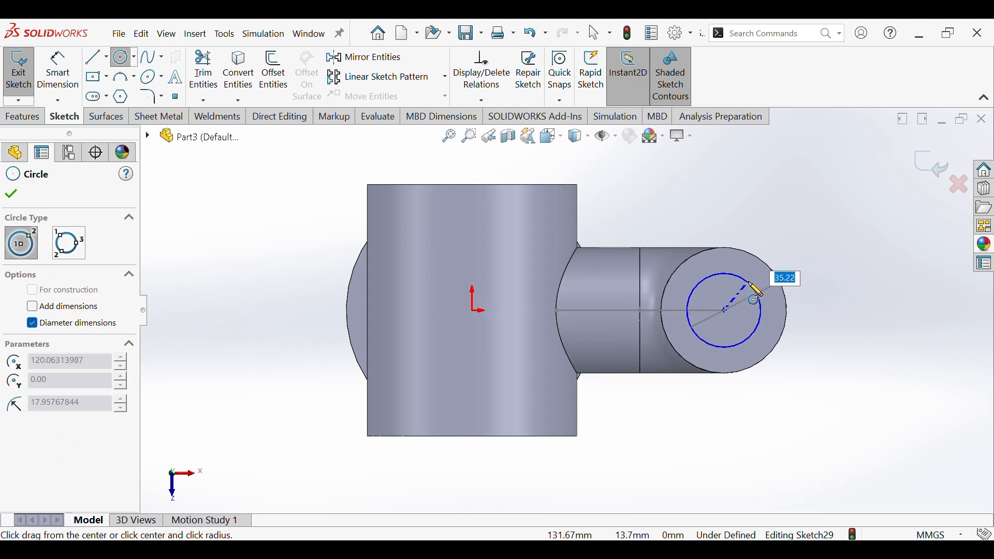
{"action": "left_click", "coordinate": [755, 286]}
- Dimension the circle on the elbow's end face to a diameter of 55 mm
{"action": "left_click", "coordinate": [60, 77]}
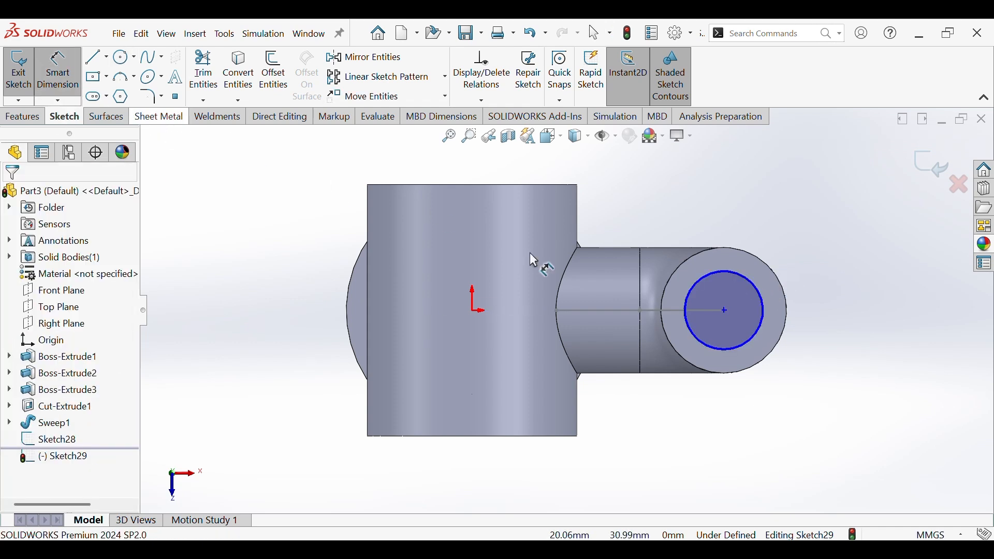
{"action": "left_click", "coordinate": [712, 346]}
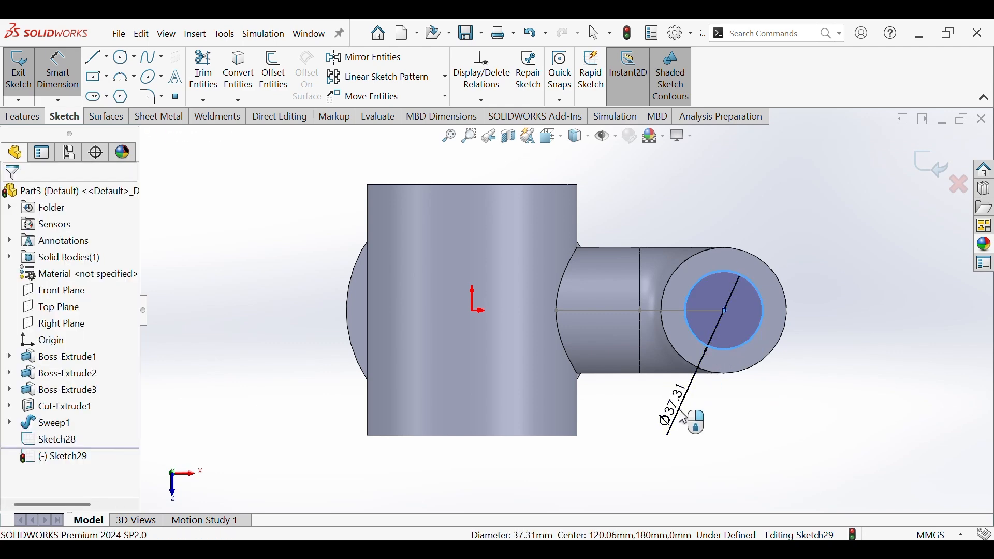
{"action": "left_click", "coordinate": [684, 417]}
{"action": "type", "text": "55"}
{"action": "key", "text": "Return"}
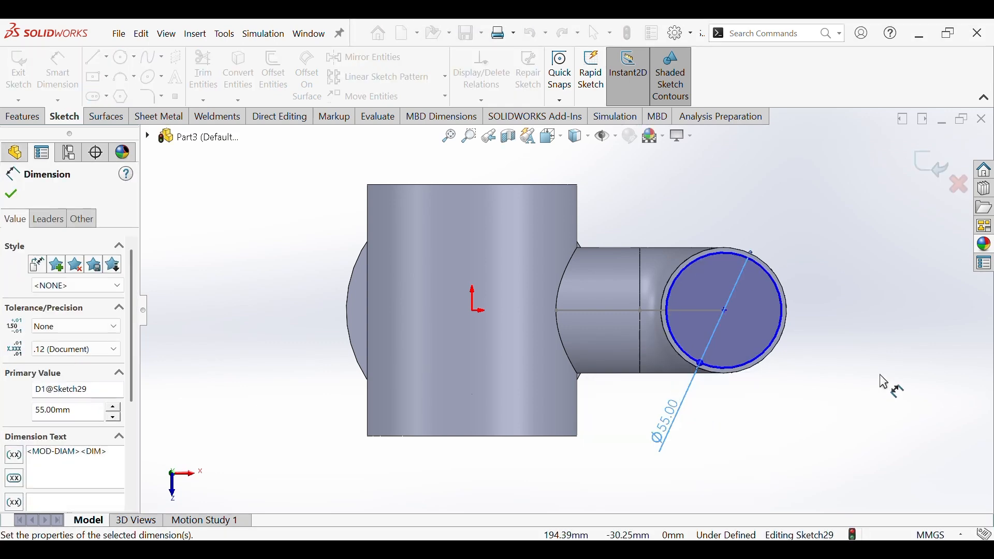
{"action": "right_click", "coordinate": [862, 360]}
{"action": "left_click", "coordinate": [878, 409]}
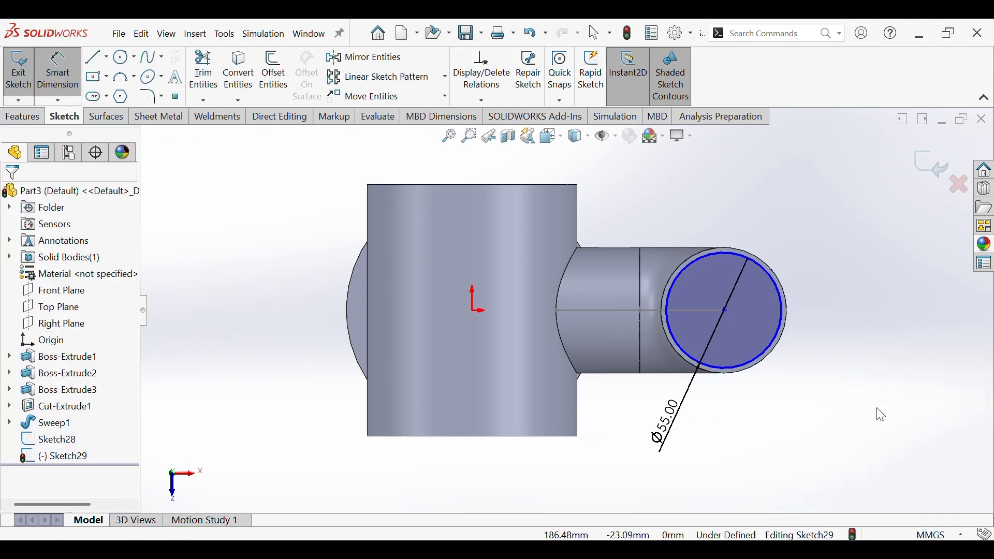
- Make the circle concentric with the elbow's outer circular edge and exit the sketch
{"action": "left_click", "coordinate": [773, 355]}
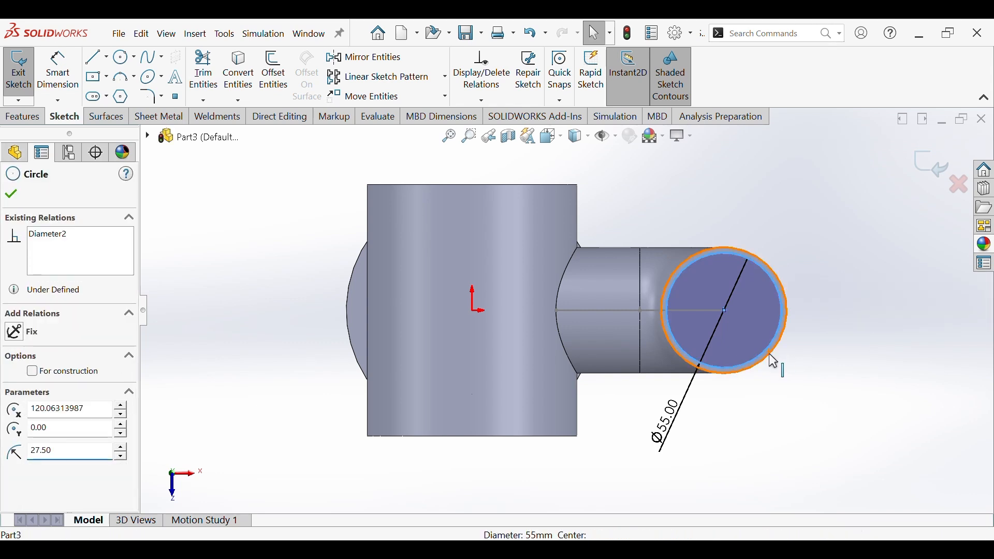
{"action": "left_click", "coordinate": [770, 354], "text": "ctrl"}
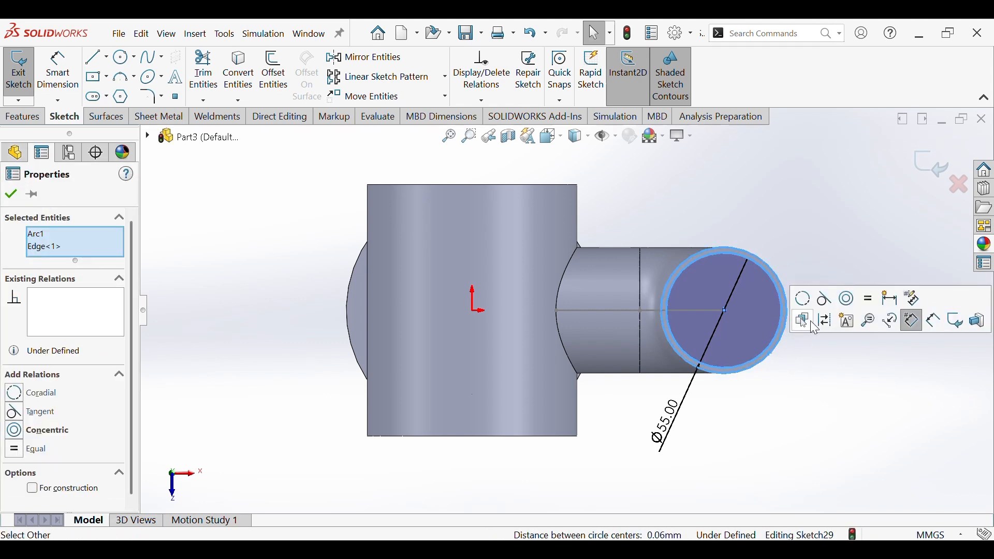
{"action": "left_click", "coordinate": [849, 300]}
{"action": "key", "text": "Escape"}
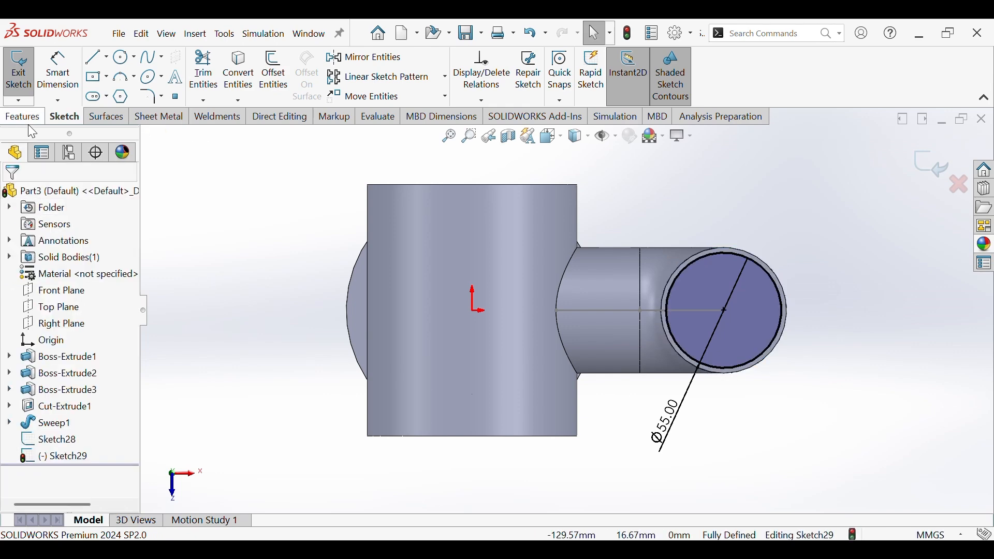
{"action": "left_click", "coordinate": [937, 169]}
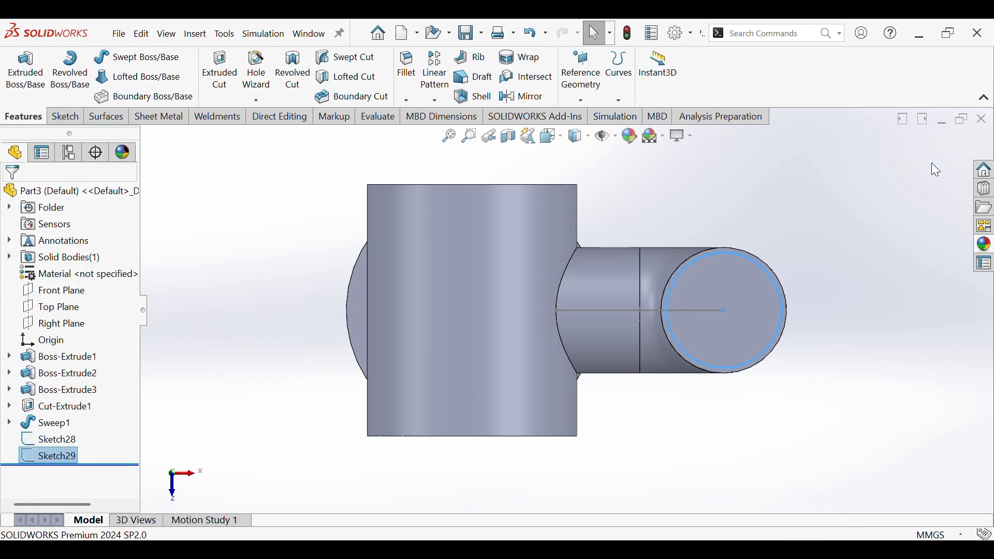
- Hollow out the elbow with a Swept Cut, using the 55 mm circle as the profile and the filleted line sketch as the path
{"action": "key", "text": "ctrl+7"}
{"action": "left_click", "coordinate": [327, 66]}
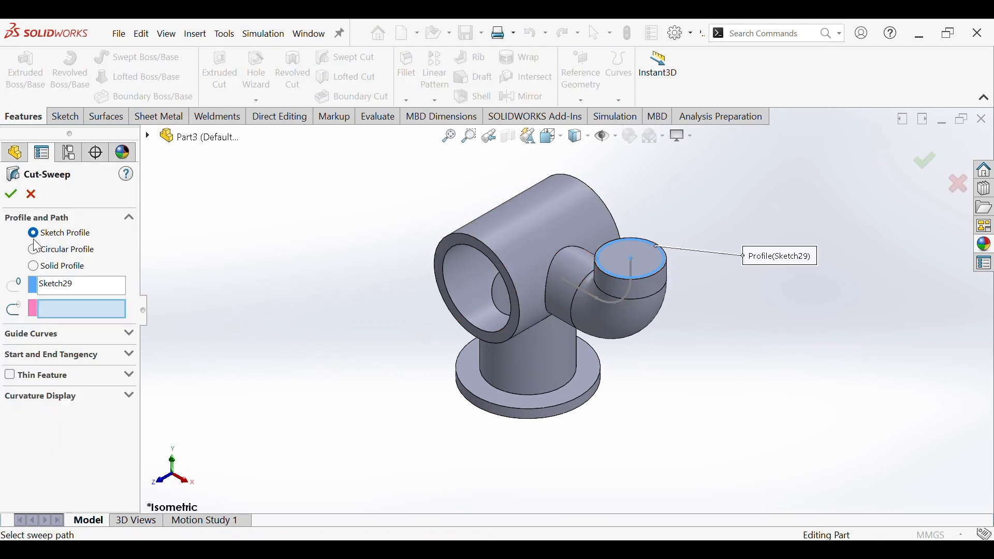
{"action": "left_click", "coordinate": [615, 306]}
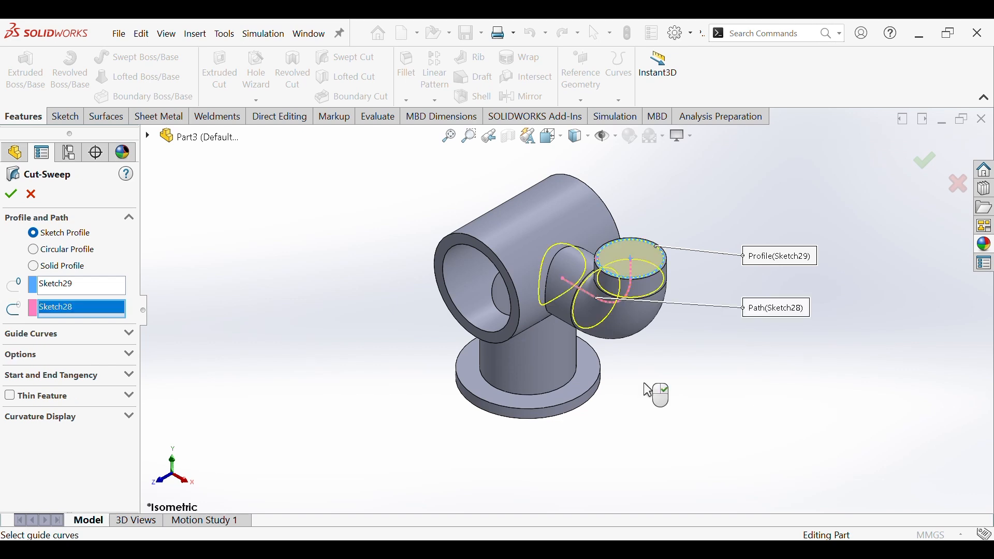
{"action": "middle_click_drag", "start_coordinate": [654, 392], "coordinate": [723, 331]}
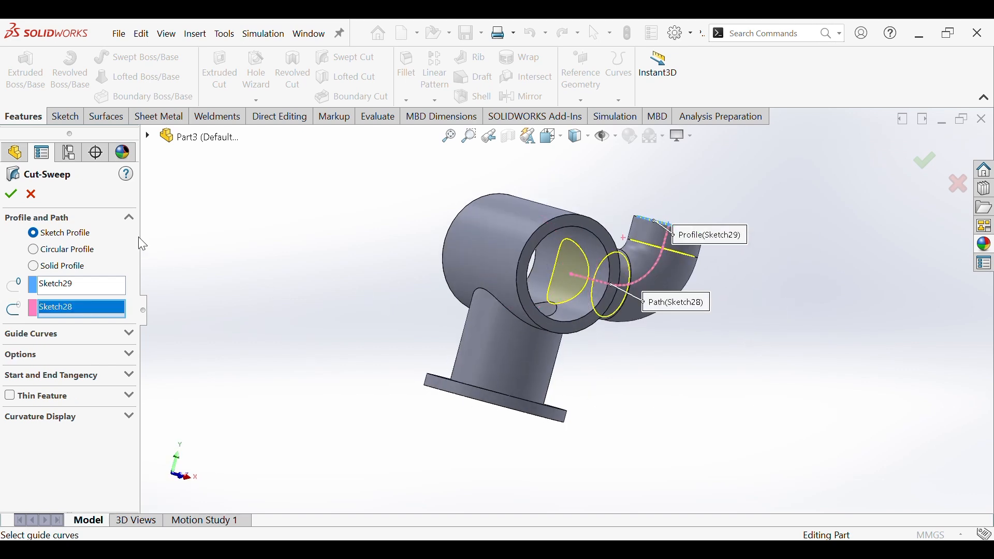
{"action": "left_click", "coordinate": [11, 194]}
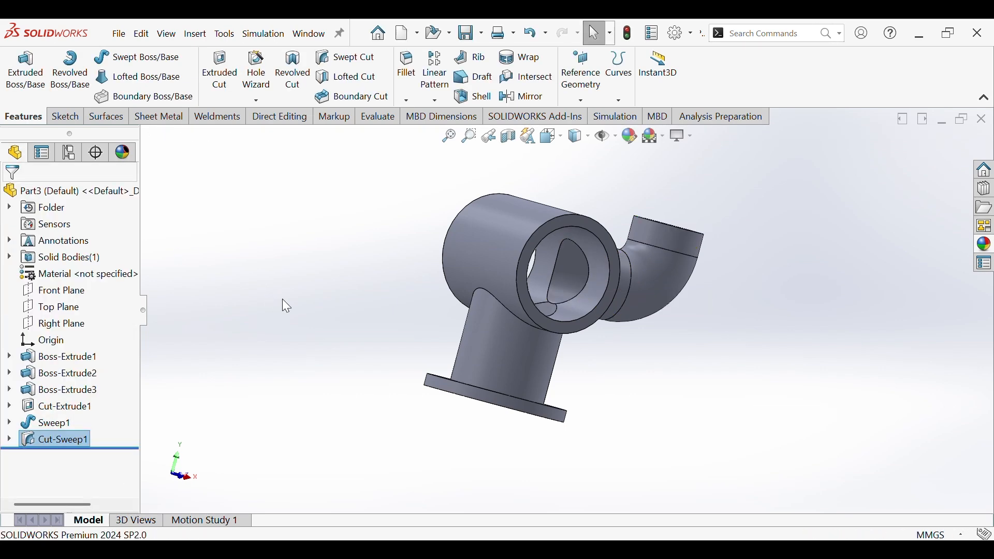
{"action": "scroll", "coordinate": [524, 291], "scroll_direction": "down", "scroll_amount": 5}
{"action": "middle_click_drag", "start_coordinate": [521, 324], "coordinate": [444, 372]}
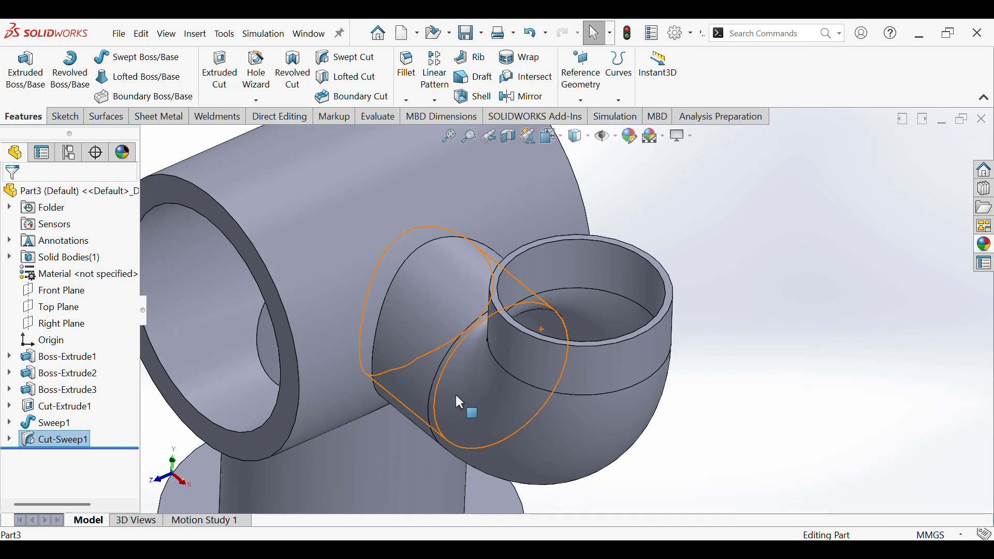
{"action": "key", "text": "ctrl+7"}
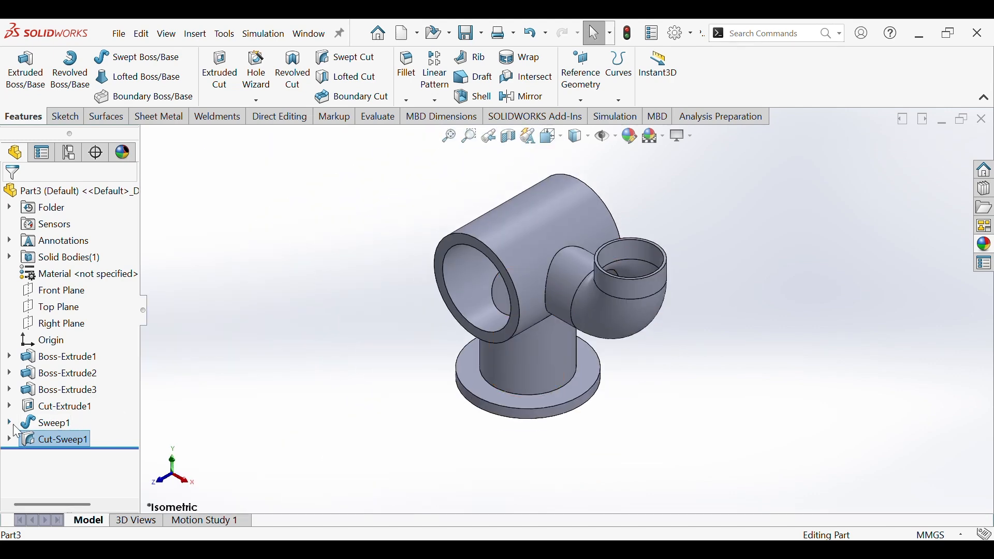
- Edit the cut sketch of the vertical neck's bore, set the circle's diameter to 58 mm and exit the sketch
{"action": "left_click", "coordinate": [30, 409]}
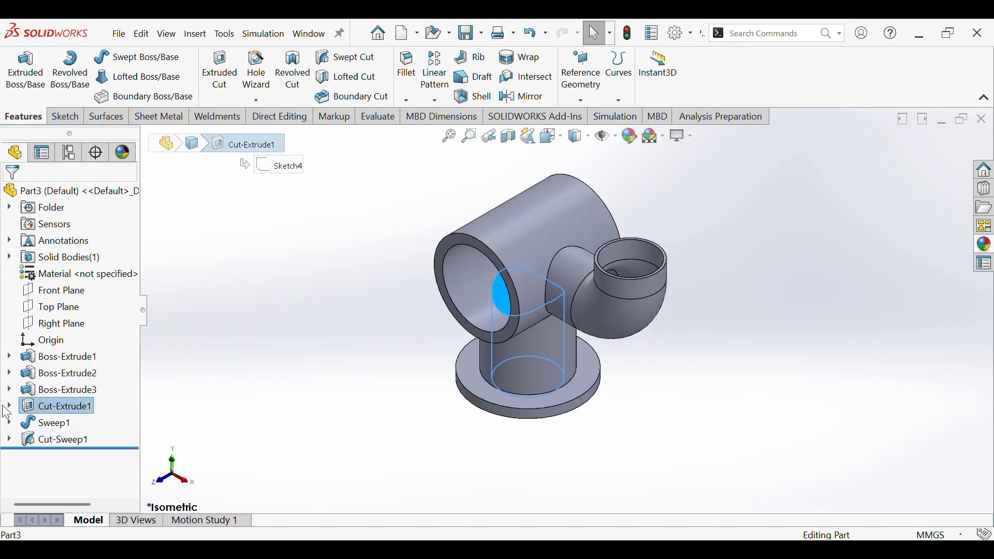
{"action": "left_click", "coordinate": [8, 407]}
{"action": "left_click", "coordinate": [65, 423]}
{"action": "left_click", "coordinate": [69, 377]}
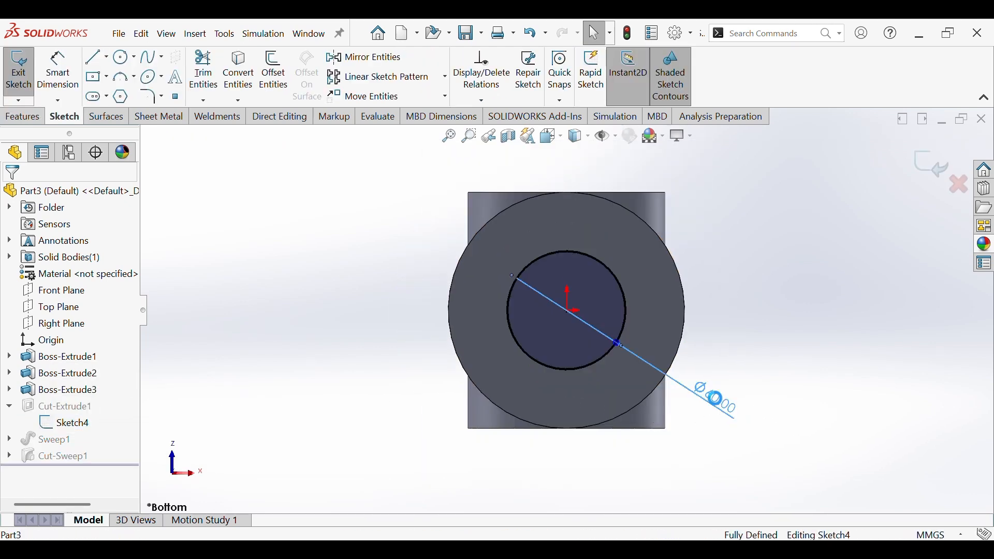
{"action": "double_click", "coordinate": [715, 409]}
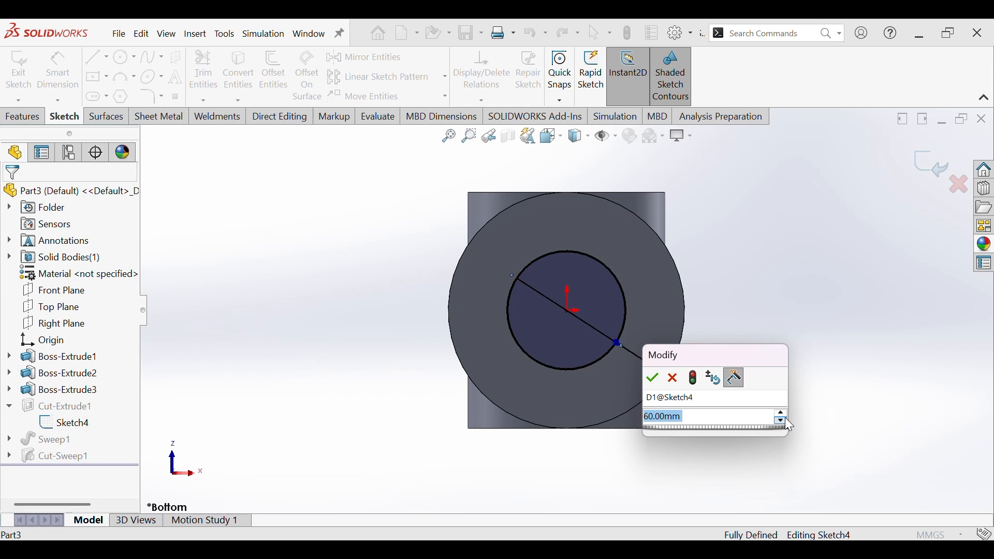
{"action": "type", "text": "58"}
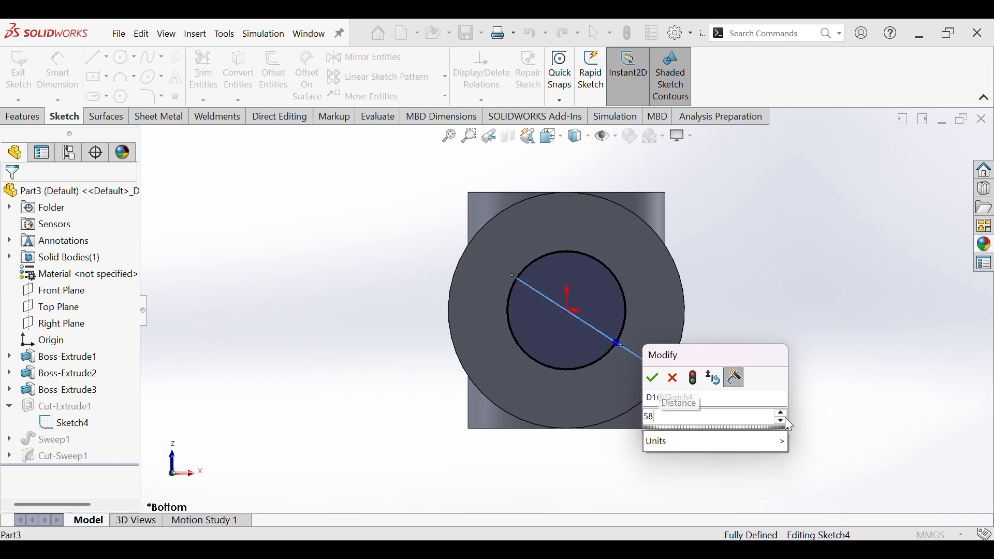
{"action": "key", "text": "Return"}
{"action": "left_click", "coordinate": [793, 382]}
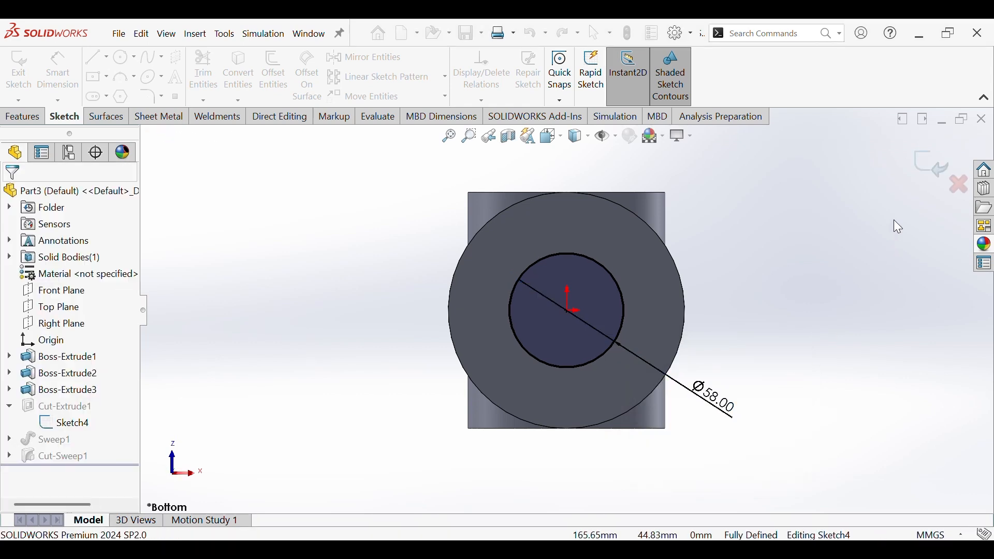
{"action": "left_click", "coordinate": [927, 166]}
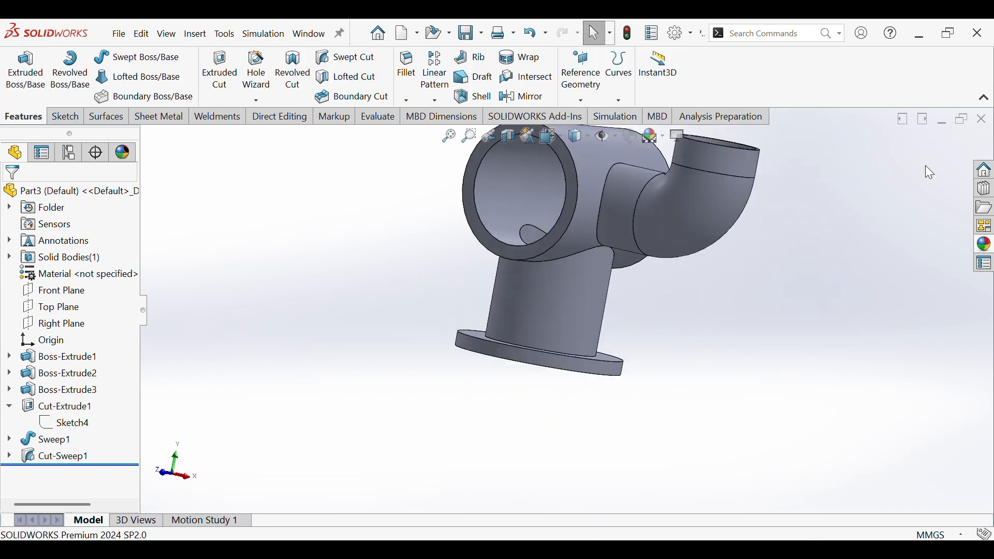
{"action": "mouse_move", "coordinate": [721, 272]}
{"action": "middle_mouse_down"}
{"action": "mouse_move", "coordinate": [780, 267]}
{"action": "mouse_move", "coordinate": [726, 293]}
{"action": "middle_mouse_up"}
{"action": "key", "text": "ctrl+7"}
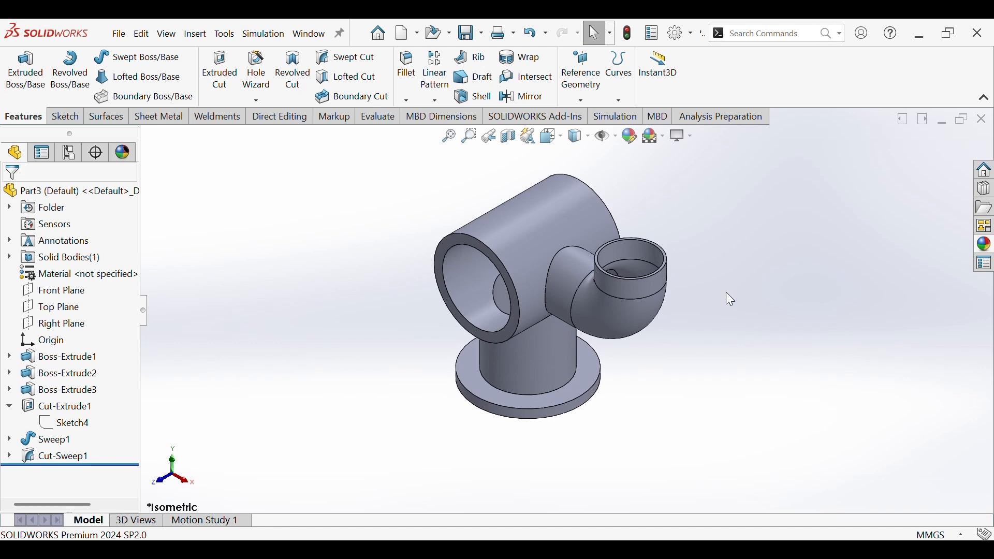
- Start a sketch on the elbow's top end face and draw a circle about 106 mm in diameter from its centre
{"action": "scroll", "coordinate": [684, 223], "scroll_direction": "down", "scroll_amount": 5}
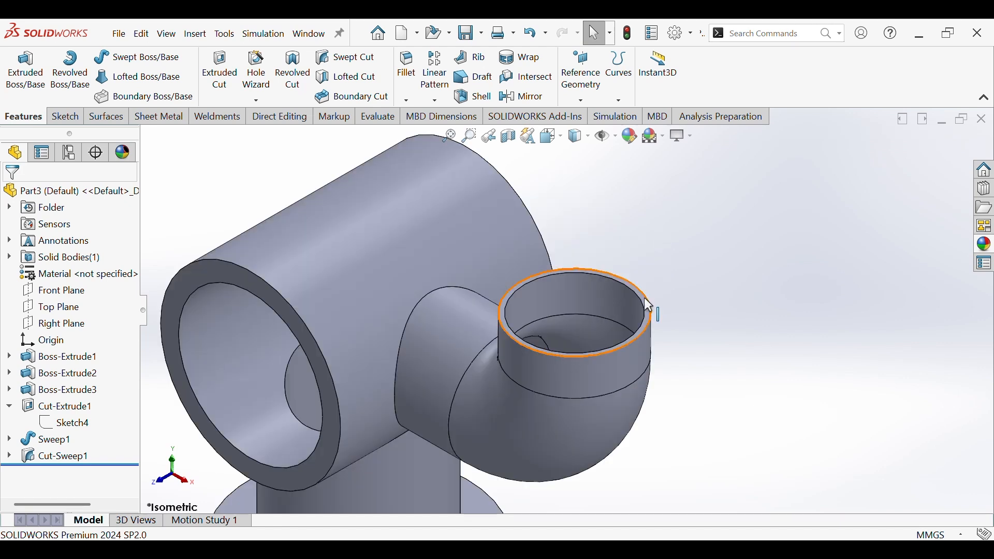
{"action": "left_click", "coordinate": [645, 298]}
{"action": "scroll", "coordinate": [673, 308], "scroll_direction": "down", "scroll_amount": 2}
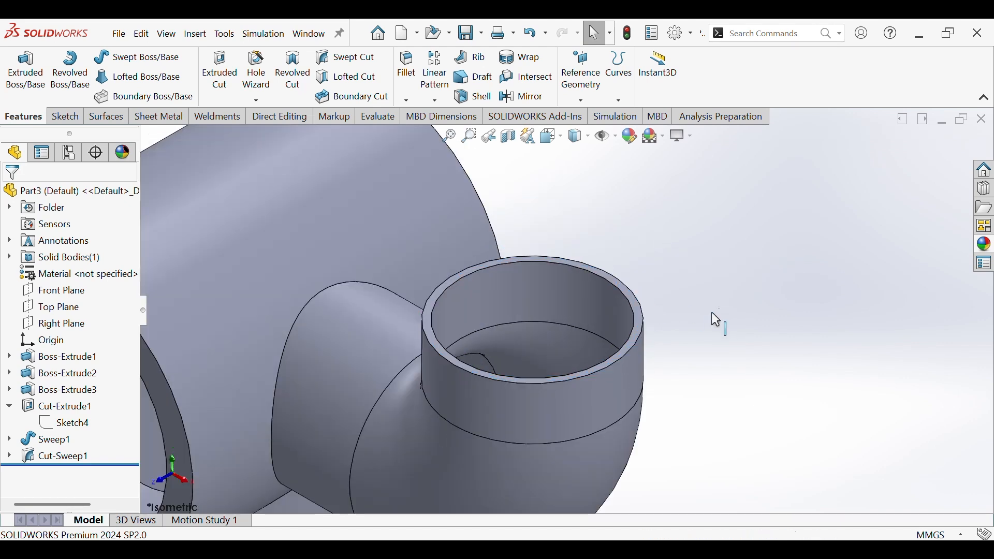
{"action": "left_click", "coordinate": [642, 314]}
{"action": "left_click", "coordinate": [701, 271]}
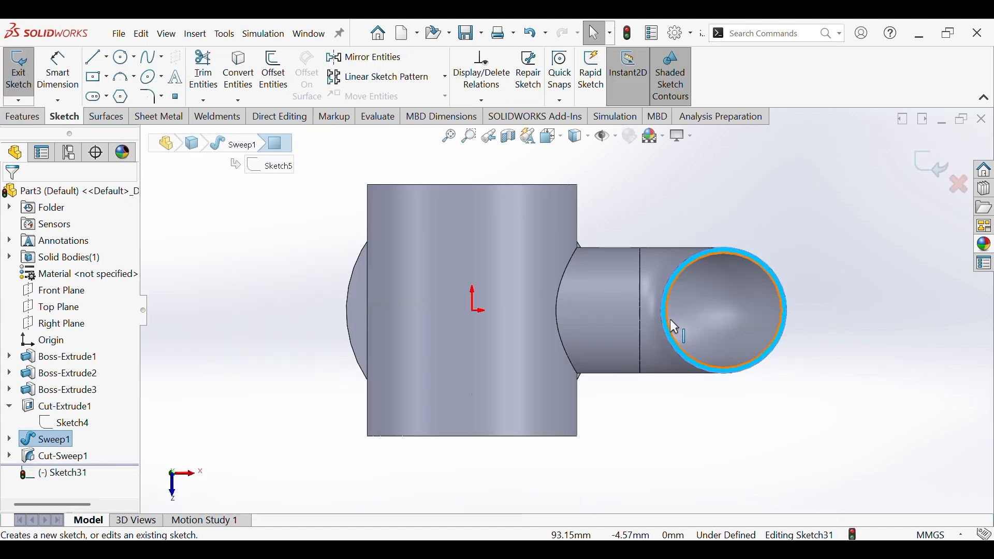
{"action": "scroll", "coordinate": [804, 326], "scroll_direction": "up", "scroll_amount": 1}
{"action": "middle_click_drag", "start_coordinate": [812, 341], "coordinate": [727, 341], "text": "ctrl"}
{"action": "left_click", "coordinate": [124, 61]}
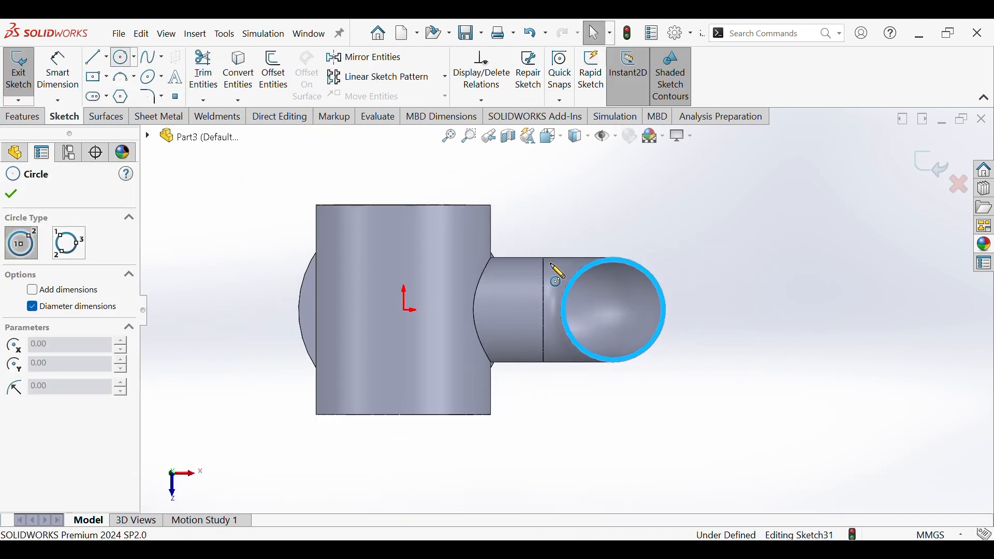
{"action": "left_click", "coordinate": [615, 309]}
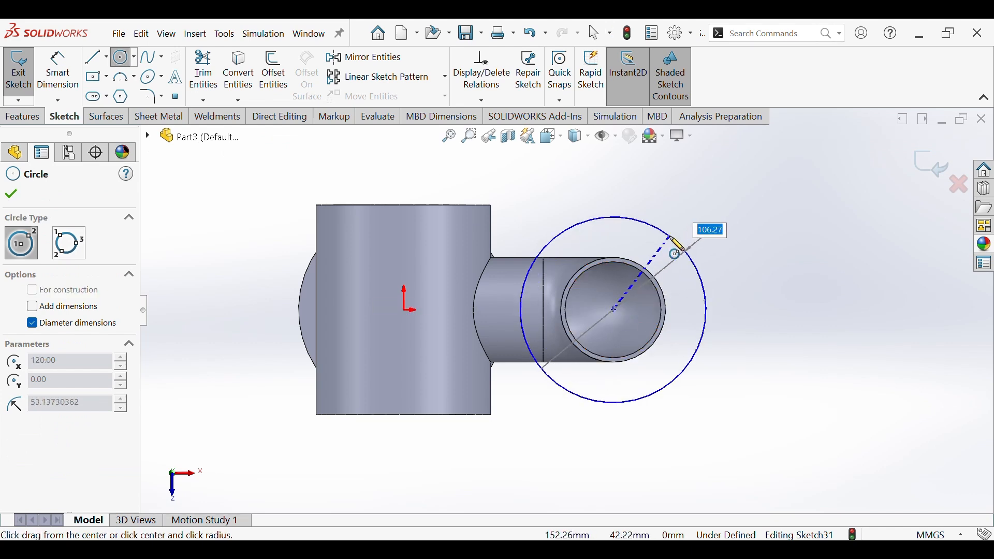
{"action": "left_click", "coordinate": [673, 241]}
- Dimension the circle around the elbow opening to a diameter of 80 mm
{"action": "key", "text": "z"}
{"action": "left_click", "coordinate": [67, 80]}
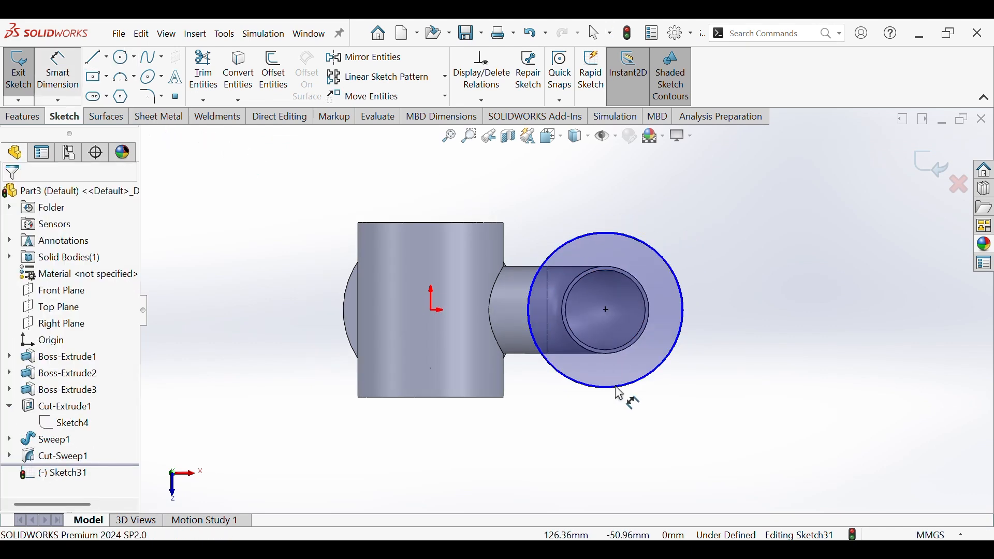
{"action": "left_click", "coordinate": [627, 392]}
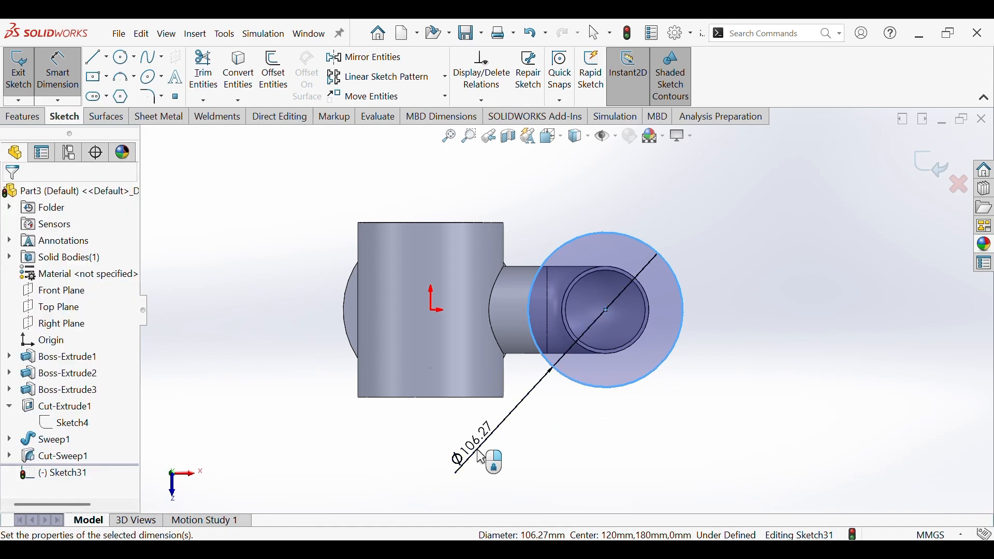
{"action": "left_click", "coordinate": [481, 458]}
{"action": "type", "text": "80"}
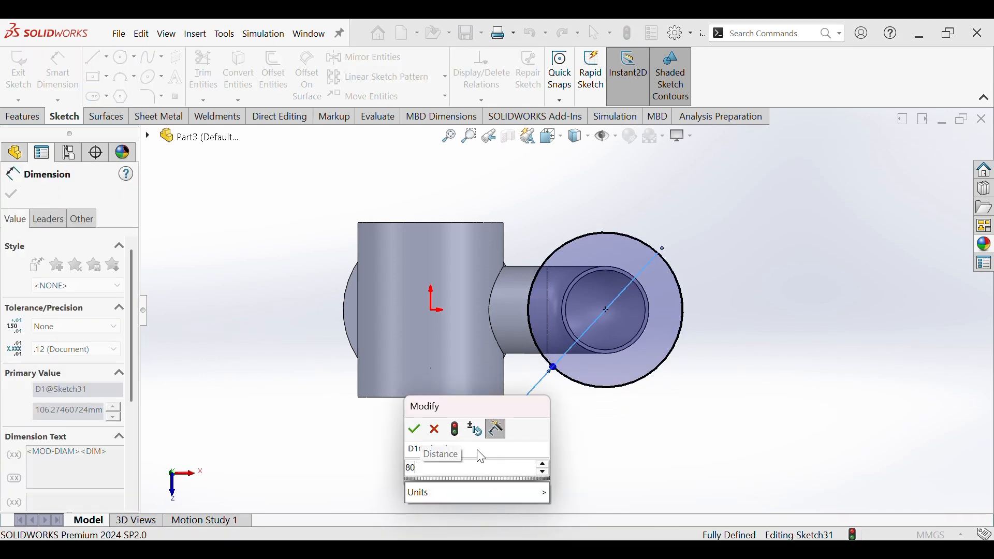
{"action": "key", "text": "Return"}
{"action": "middle_click_drag", "start_coordinate": [742, 399], "coordinate": [711, 419], "text": "ctrl"}
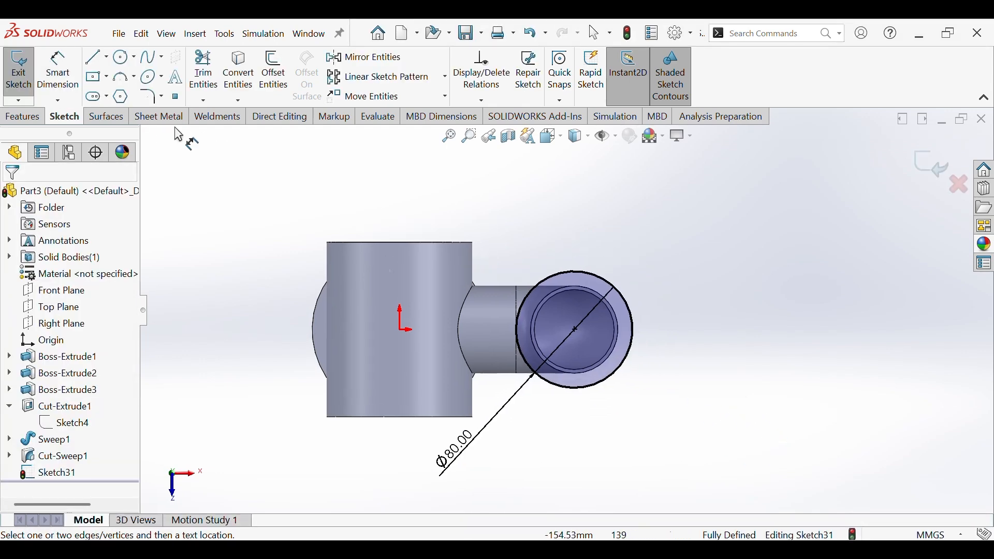
- Draw two concentric circles, about 42 mm and 30 mm in diameter, directly above the 80 mm circle and in line with its centre
{"action": "left_click", "coordinate": [123, 57]}
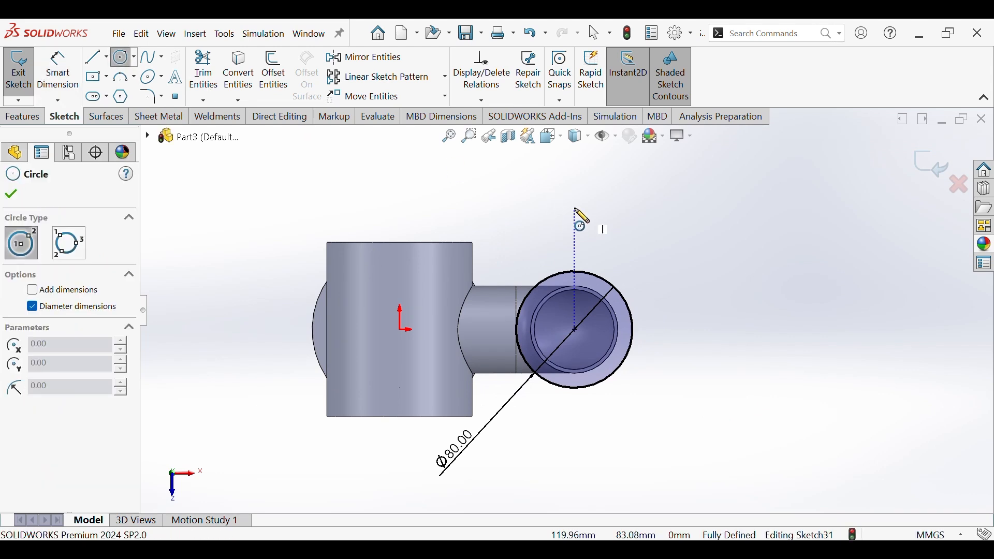
{"action": "left_click", "coordinate": [575, 207]}
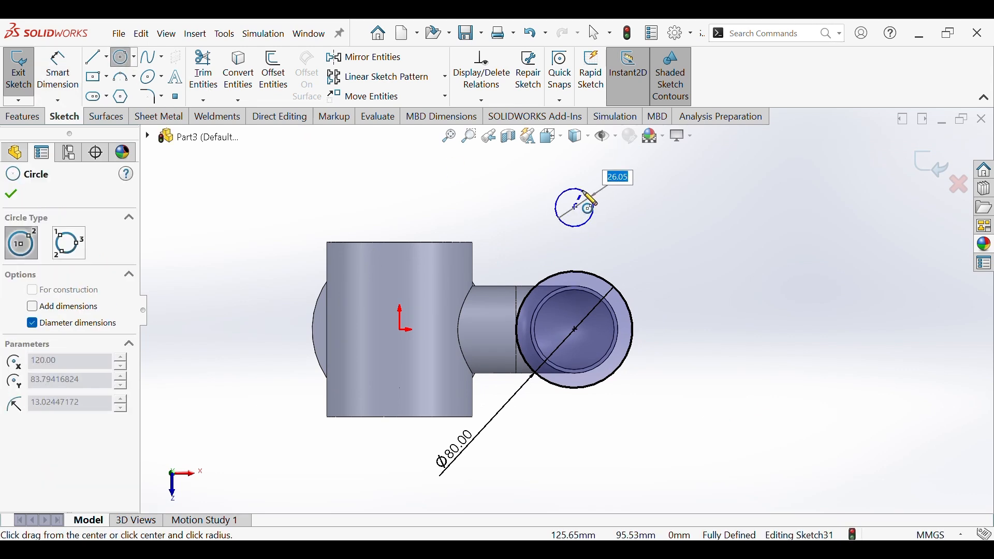
{"action": "left_click", "coordinate": [604, 214]}
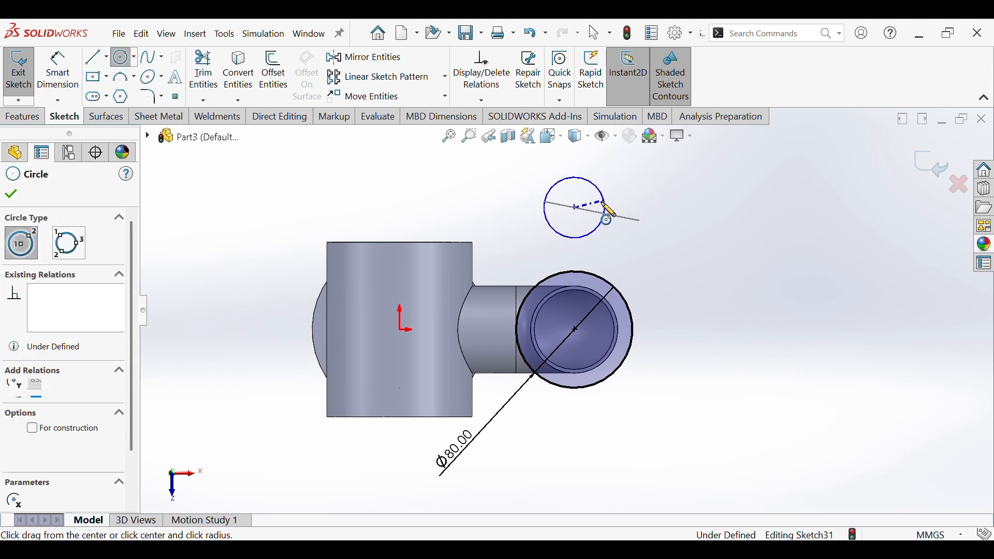
{"action": "left_click", "coordinate": [574, 207]}
{"action": "left_click", "coordinate": [596, 207]}
{"action": "right_click", "coordinate": [596, 207]}
{"action": "left_click", "coordinate": [617, 214]}
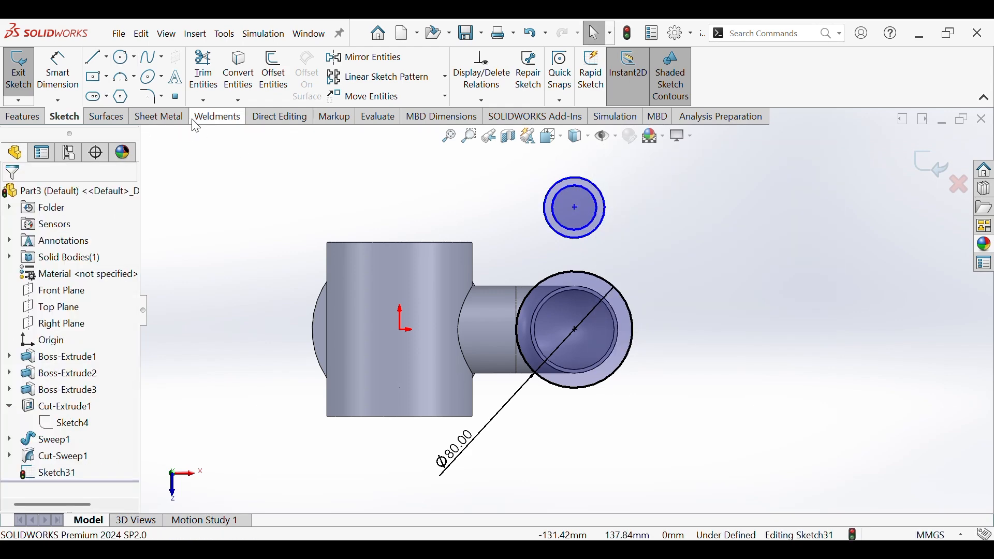
- Dimension the two small concentric circles to diameters of 40 mm for the outer and 20 mm for the inner
{"action": "left_click", "coordinate": [63, 78]}
{"action": "left_click", "coordinate": [581, 245]}
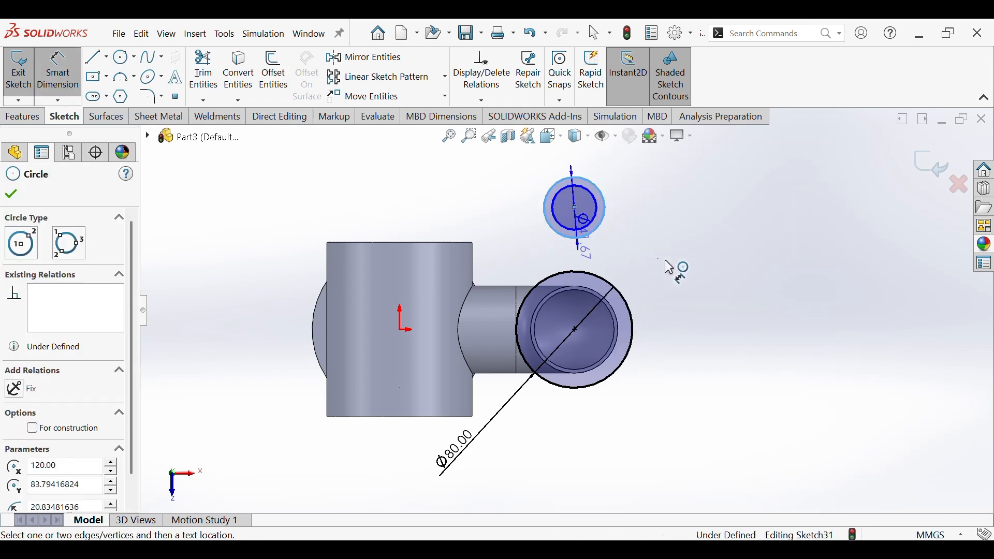
{"action": "left_click", "coordinate": [686, 269]}
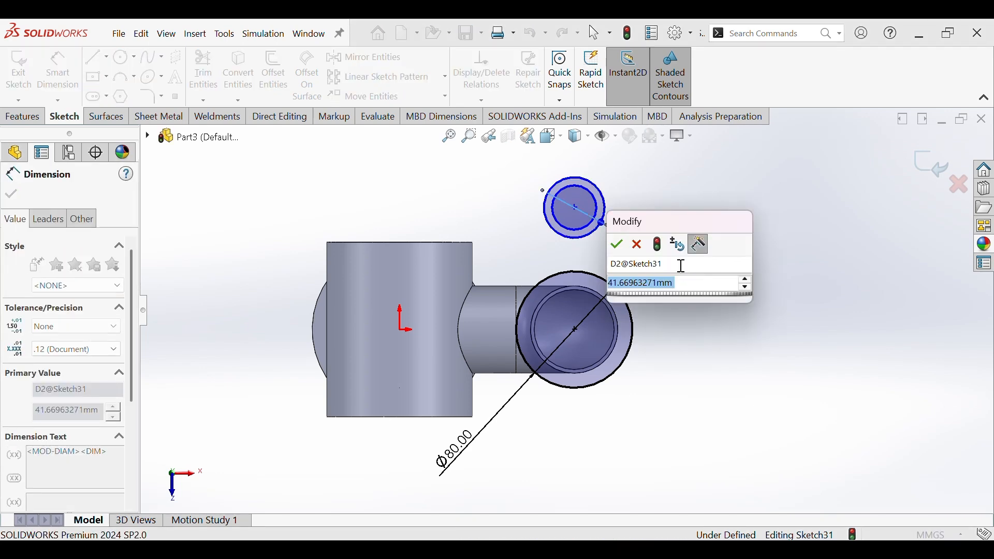
{"action": "type", "text": "40"}
{"action": "key", "text": "Return"}
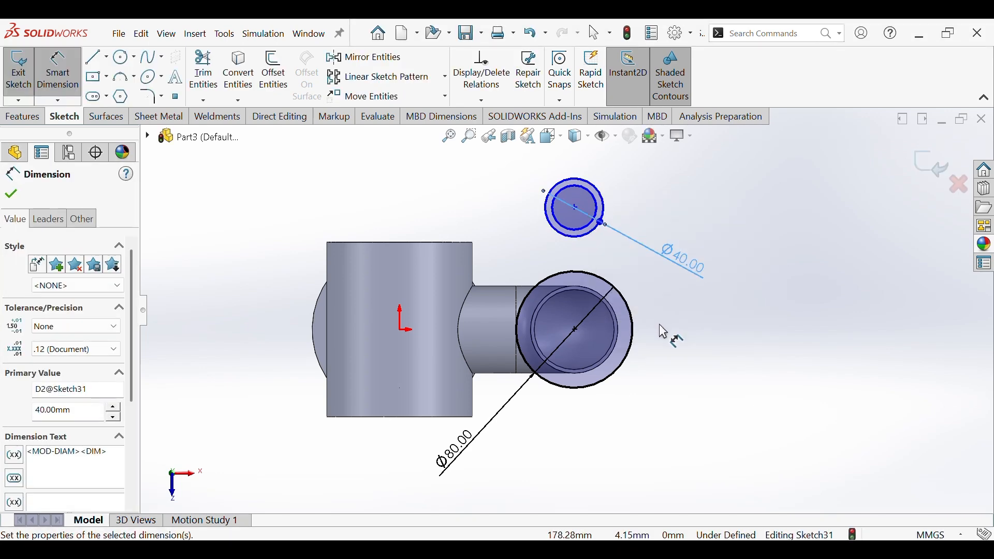
{"action": "left_click", "coordinate": [578, 234]}
{"action": "left_click", "coordinate": [477, 213]}
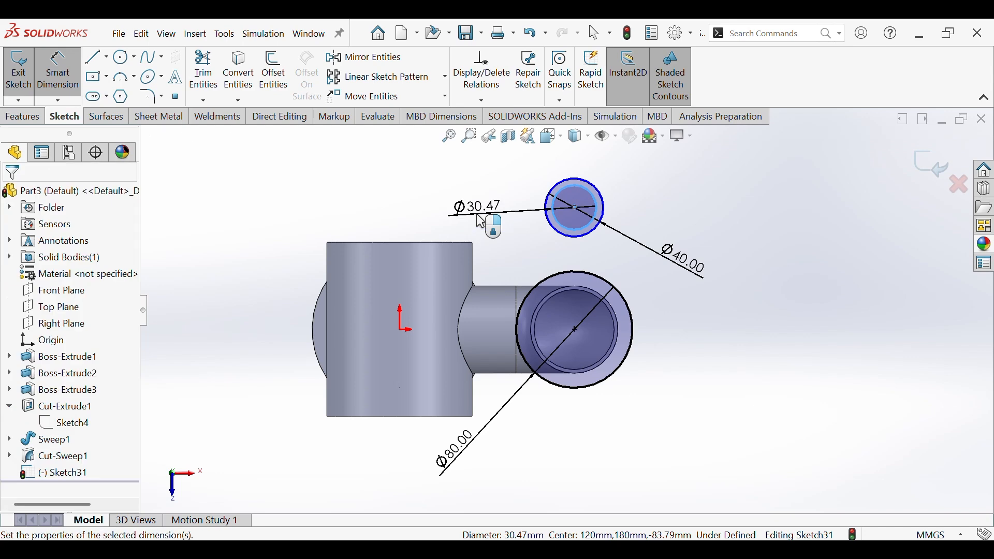
{"action": "type", "text": "20"}
{"action": "key", "text": "Return"}
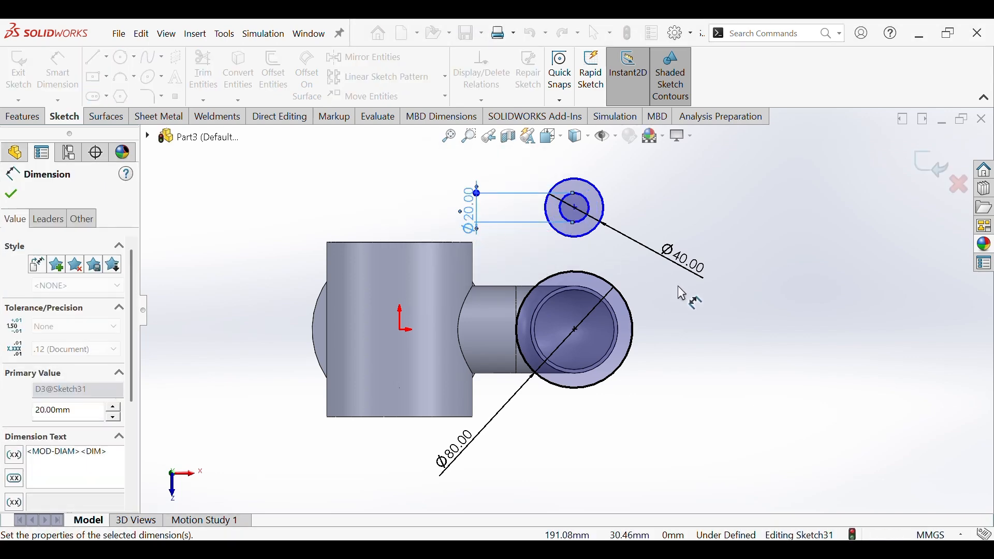
- Dimension the distance between the small circles' centre and the 80 mm circle's centre to 70 mm
{"action": "left_click", "coordinate": [577, 209]}
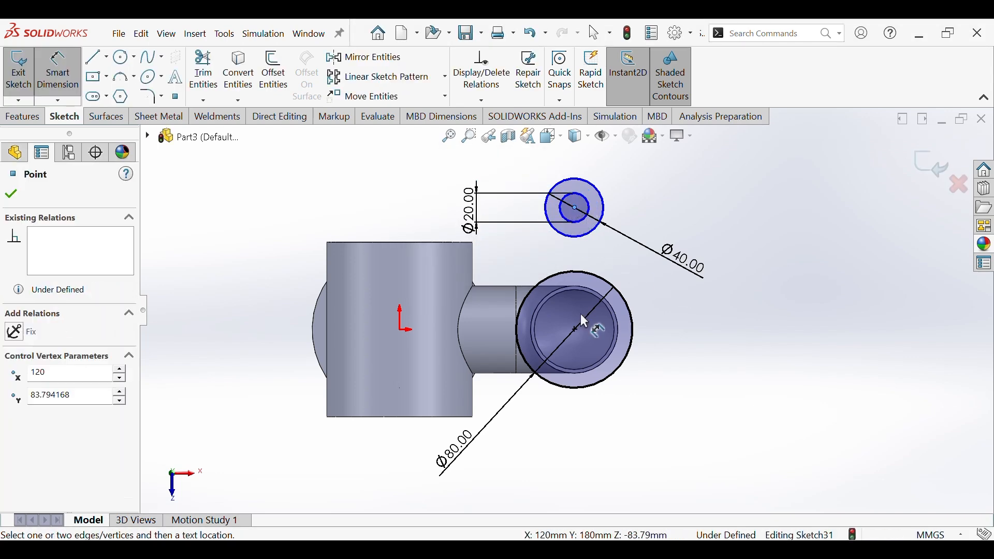
{"action": "left_click", "coordinate": [574, 329]}
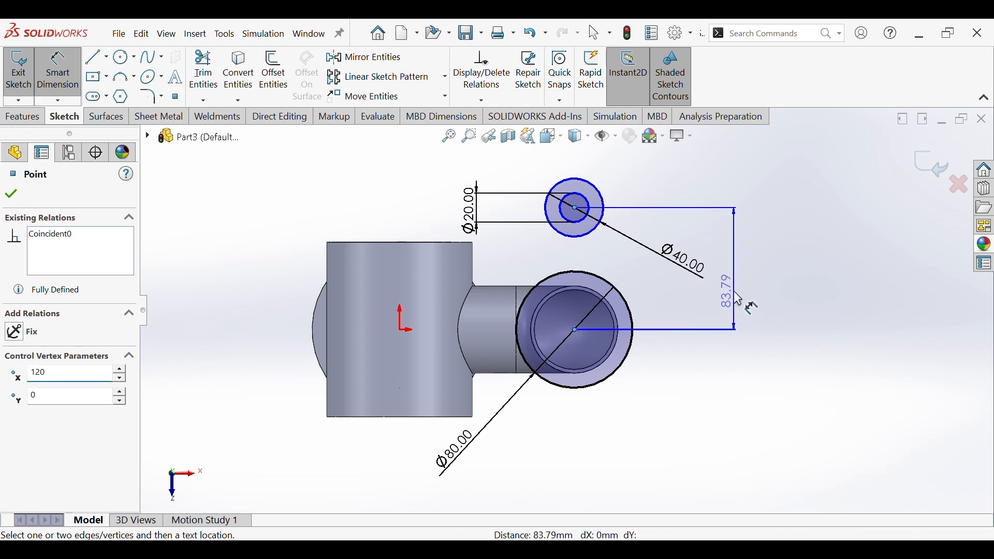
{"action": "left_click", "coordinate": [735, 291]}
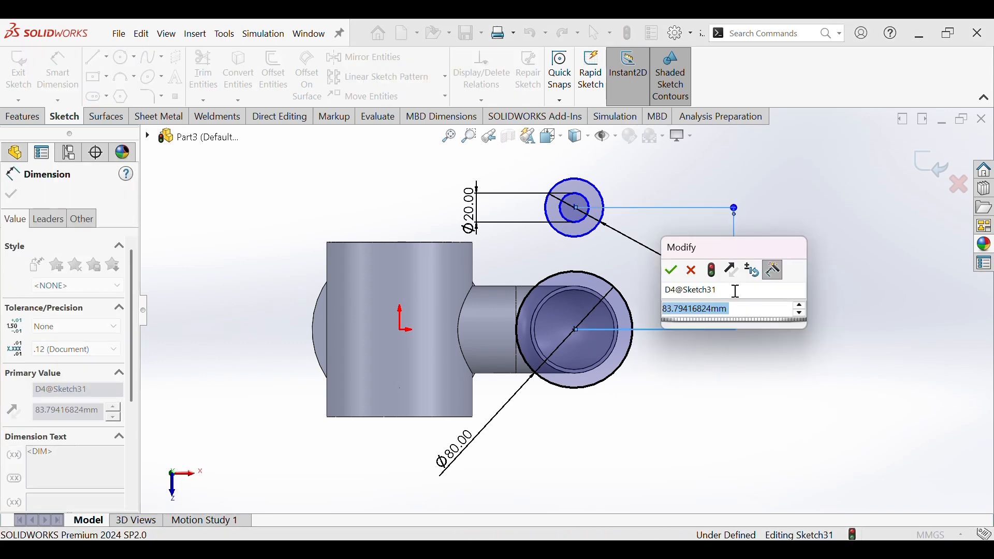
{"action": "type", "text": "70"}
{"action": "key", "text": "Return"}
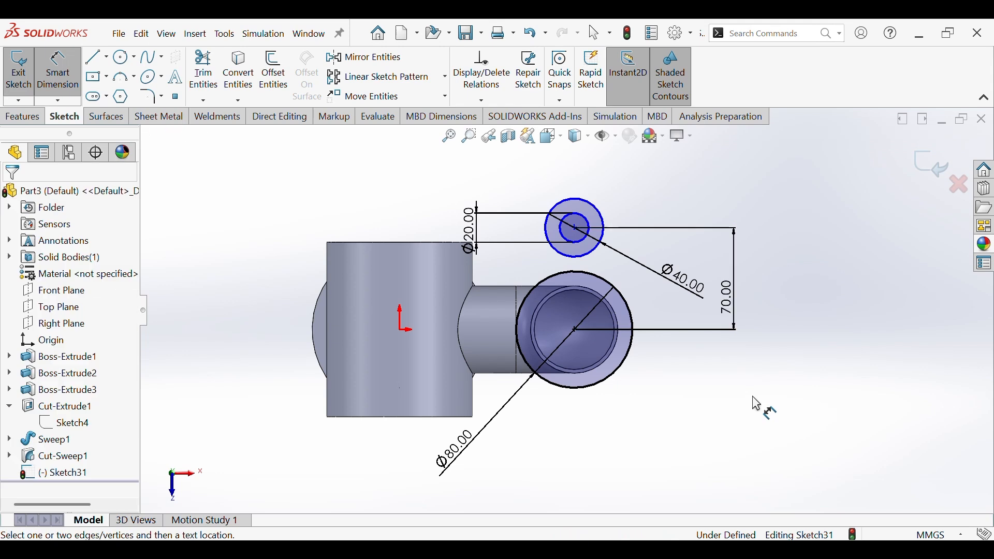
{"action": "right_click", "coordinate": [758, 378]}
{"action": "left_click", "coordinate": [783, 419]}
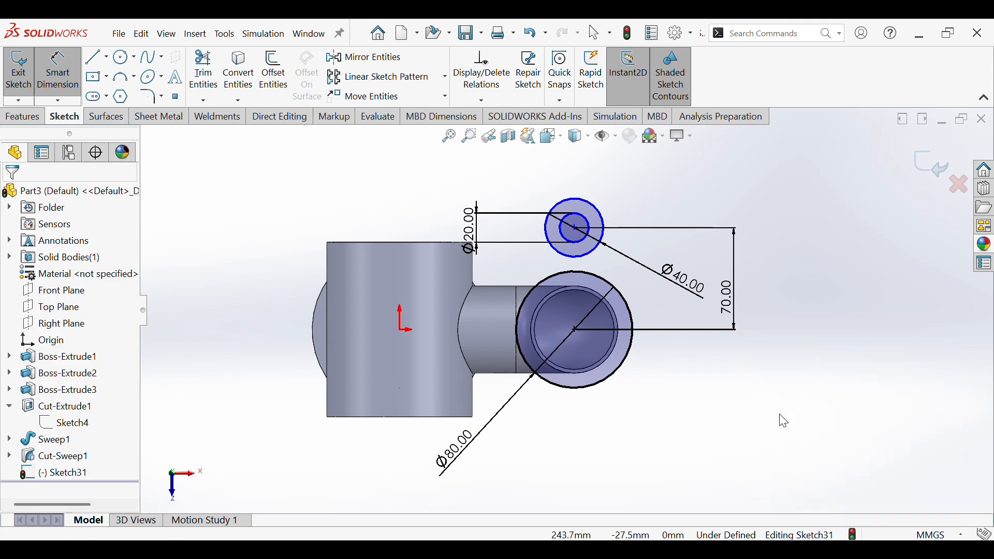
- Add a Vertical relation between the centre of the 80 mm circle and the centre of the small circles
{"action": "left_click", "coordinate": [575, 330]}
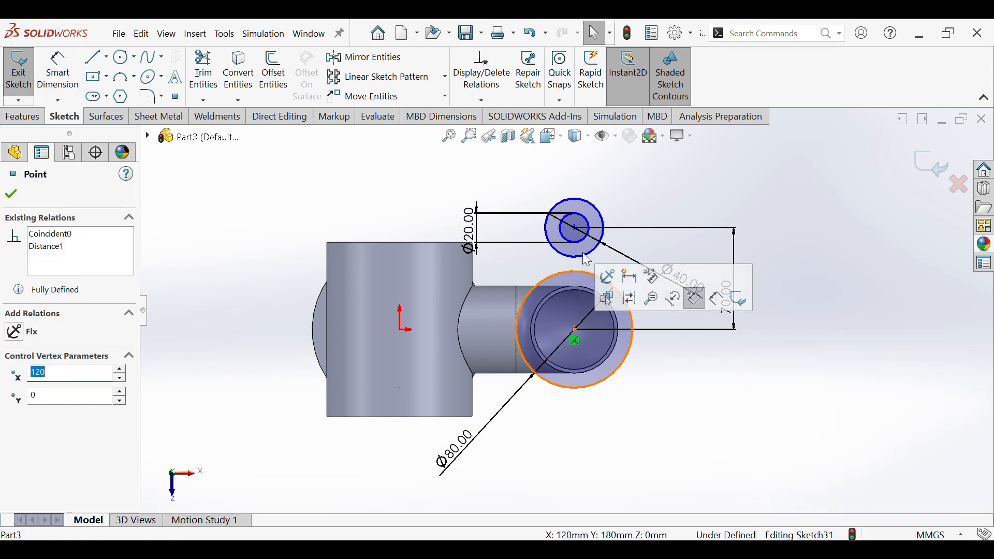
{"action": "left_click", "coordinate": [576, 229], "text": "ctrl"}
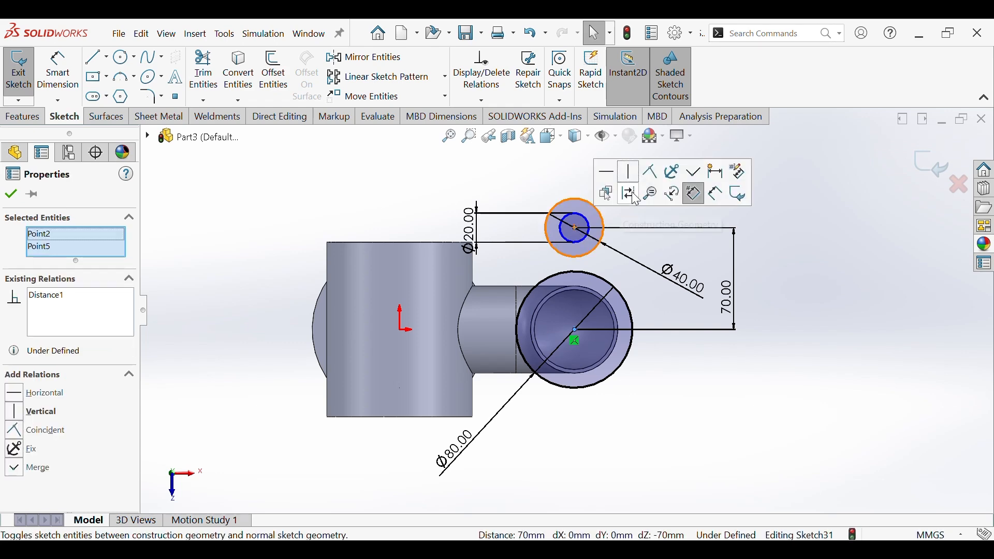
{"action": "left_click", "coordinate": [794, 277]}
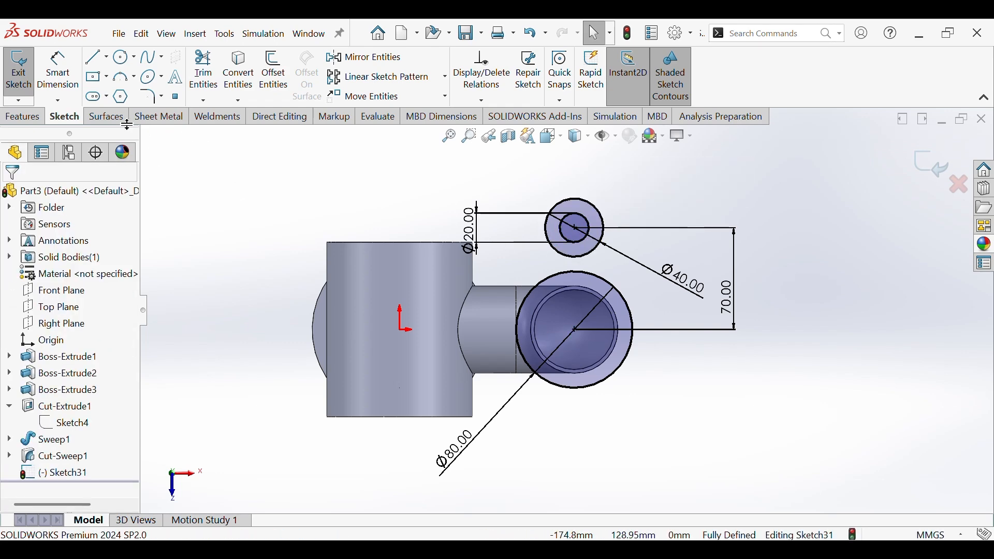
- Draw two straight lines tangent to the 40 mm and 80 mm circles, one on each side, to outline the ear
{"action": "left_click", "coordinate": [95, 66]}
{"action": "scroll", "coordinate": [562, 259], "scroll_direction": "down", "scroll_amount": 3}
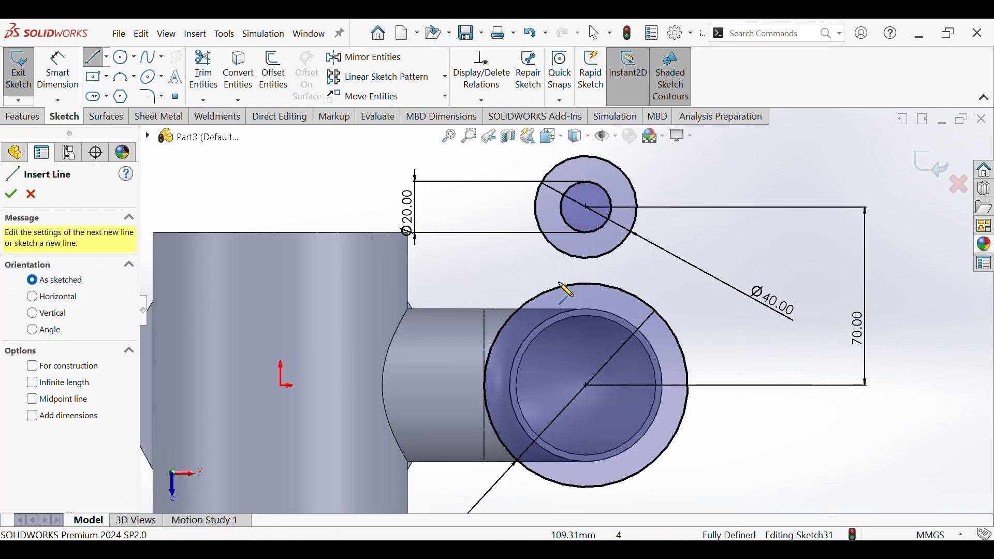
{"action": "left_click", "coordinate": [536, 207]}
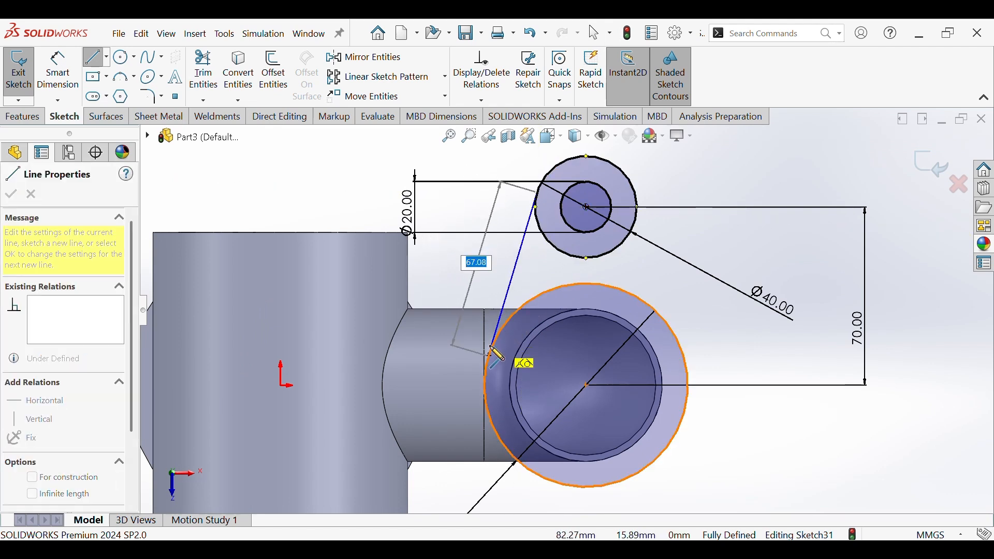
{"action": "left_click", "coordinate": [494, 345]}
{"action": "right_click", "coordinate": [494, 349]}
{"action": "left_click", "coordinate": [522, 378]}
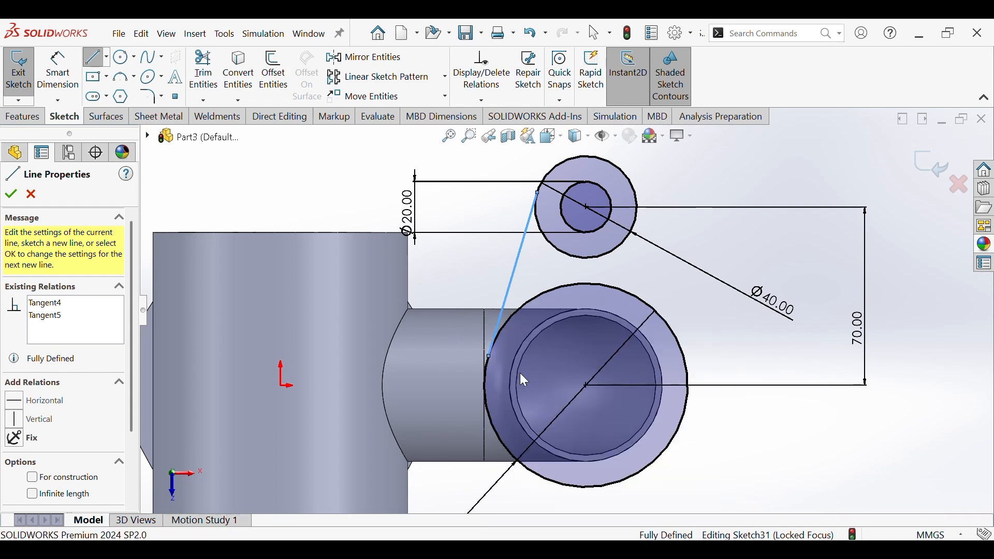
{"action": "left_click", "coordinate": [636, 200]}
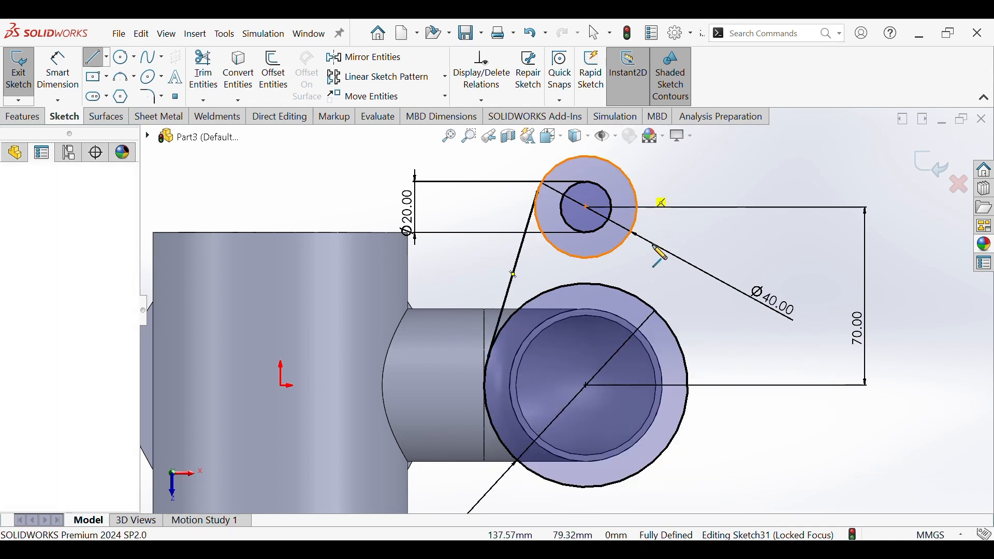
{"action": "left_click", "coordinate": [680, 353]}
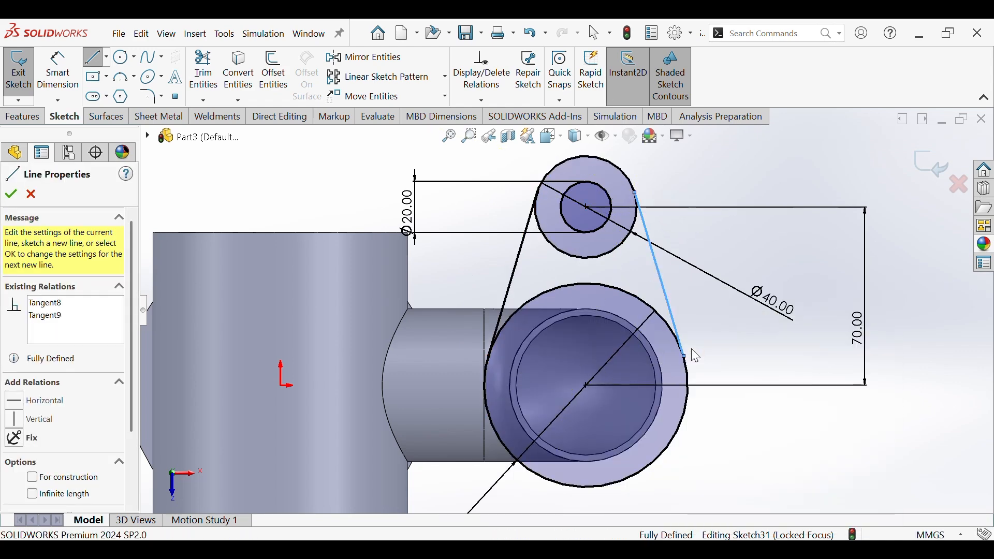
{"action": "key", "text": "Escape"}
- Draw a horizontal construction centerline from the origin, extending away from the elbow past the main cylinder
{"action": "scroll", "coordinate": [711, 337], "scroll_direction": "down", "scroll_amount": 1}
{"action": "scroll", "coordinate": [703, 339], "scroll_direction": "down", "scroll_amount": 2}
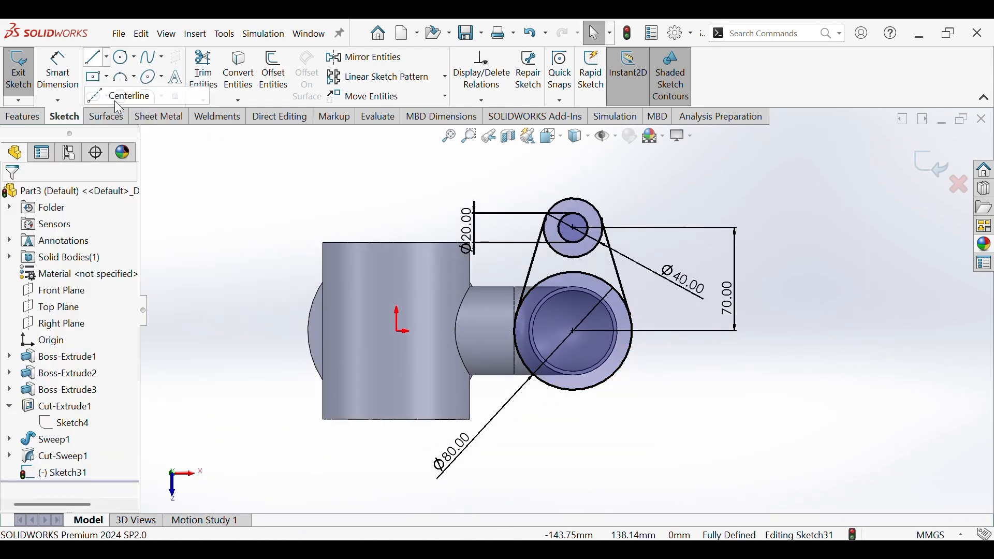
{"action": "left_click", "coordinate": [110, 69]}
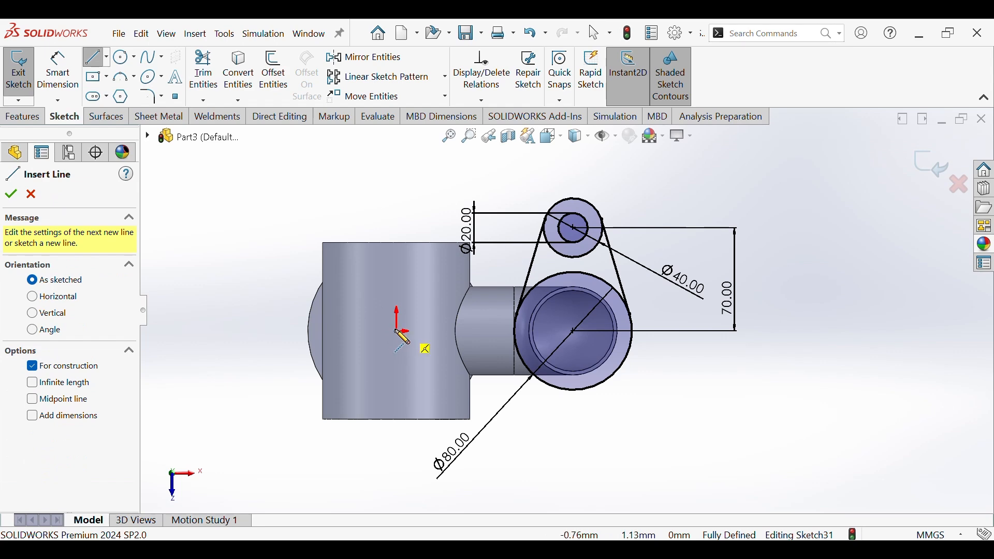
{"action": "left_click", "coordinate": [397, 330]}
{"action": "left_click", "coordinate": [223, 330]}
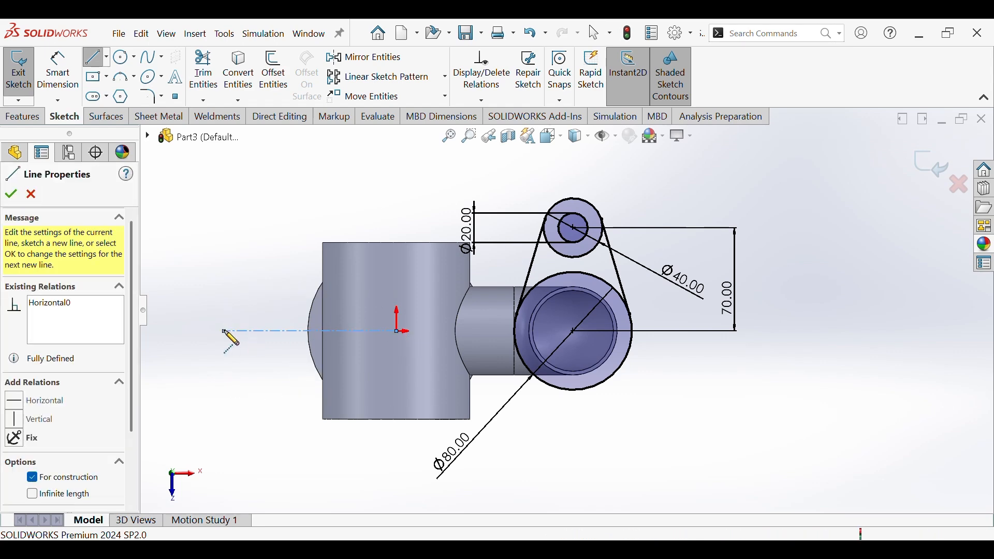
{"action": "right_click", "coordinate": [229, 332]}
{"action": "left_click", "coordinate": [250, 342]}
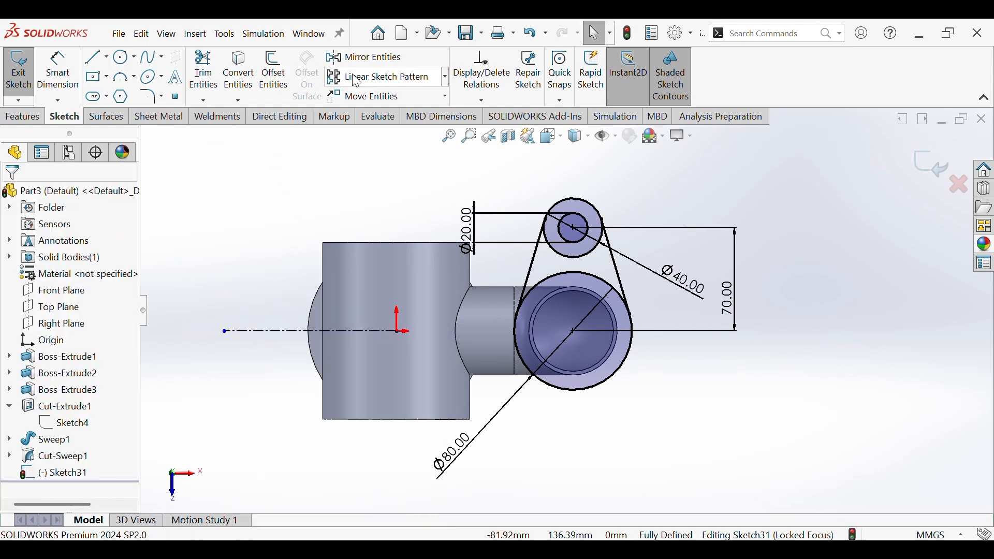
- Trim away the arcs of the 40 mm and 80 mm circles that lie inside the ear between the two tangent lines
{"action": "left_click", "coordinate": [362, 57]}
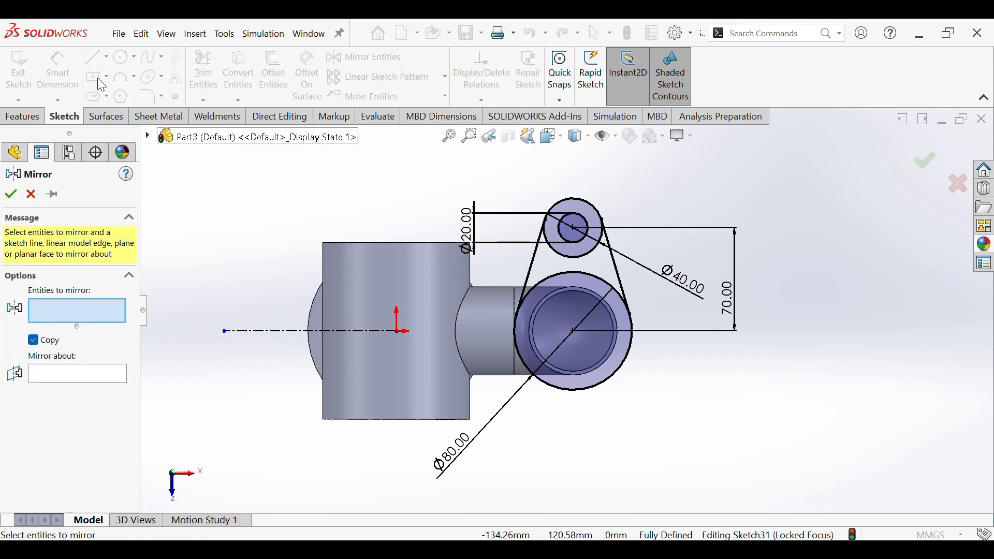
{"action": "left_click", "coordinate": [31, 194]}
{"action": "left_click", "coordinate": [203, 72]}
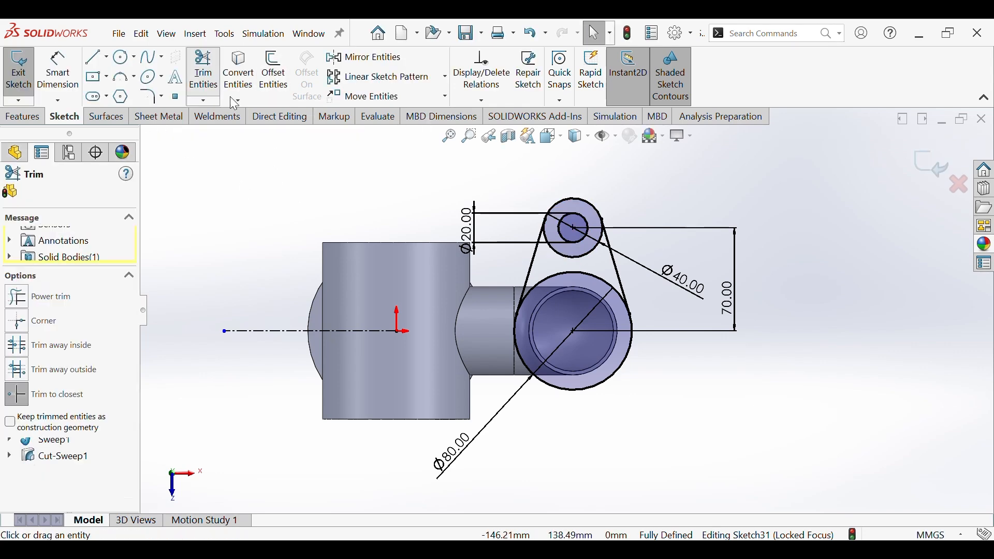
{"action": "left_click_drag", "start_coordinate": [569, 254], "coordinate": [575, 274]}
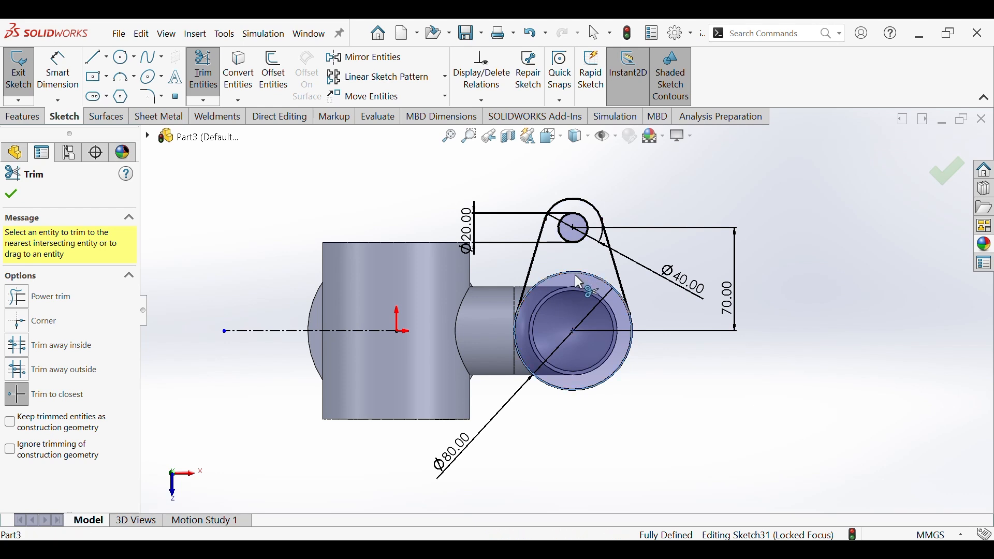
{"action": "left_click", "coordinate": [11, 194]}
- Mirror the ear's hole circle, end arc and two tangent lines about the horizontal centerline
{"action": "left_click", "coordinate": [362, 58]}
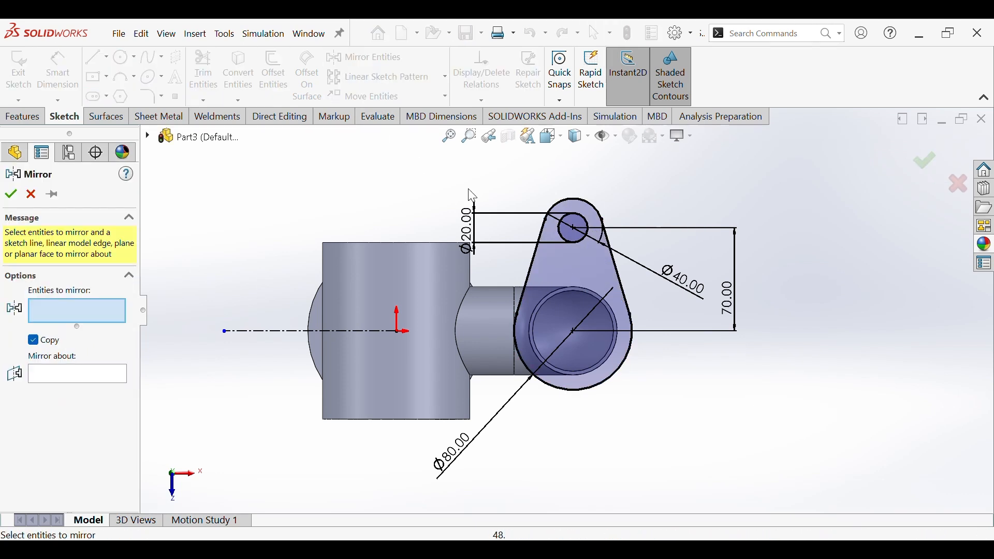
{"action": "left_click", "coordinate": [571, 241]}
{"action": "left_click", "coordinate": [570, 198]}
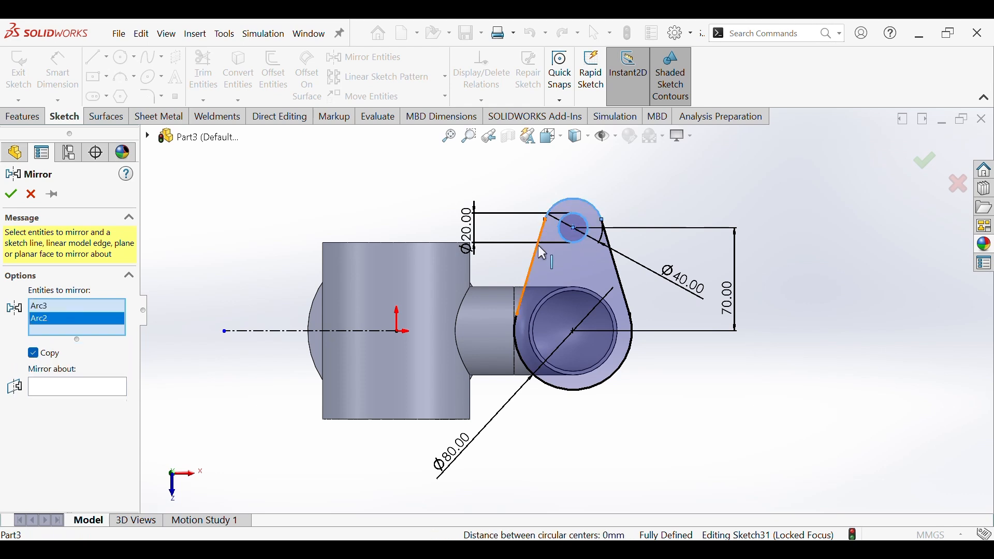
{"action": "left_click", "coordinate": [539, 245]}
{"action": "left_click", "coordinate": [618, 277]}
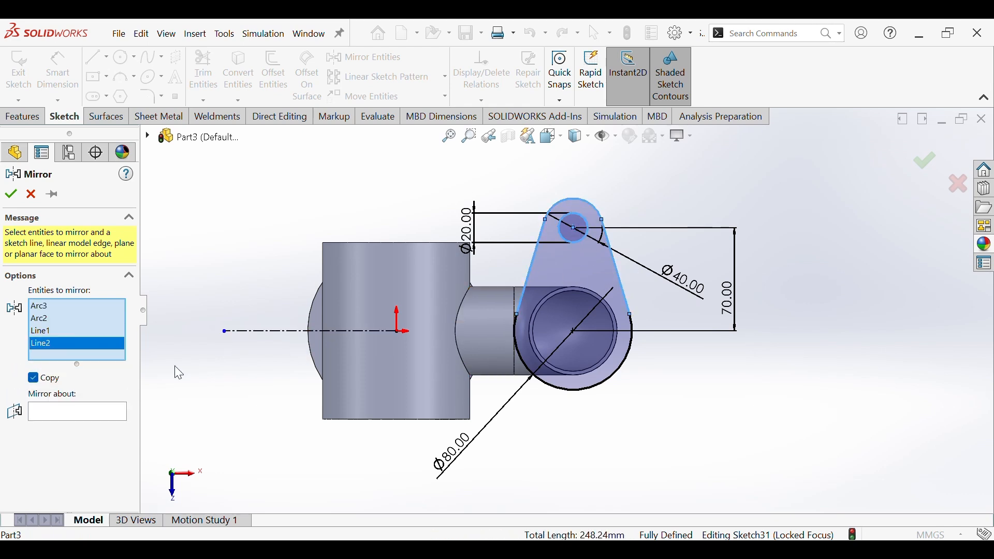
{"action": "left_click", "coordinate": [115, 412]}
{"action": "left_click", "coordinate": [273, 332]}
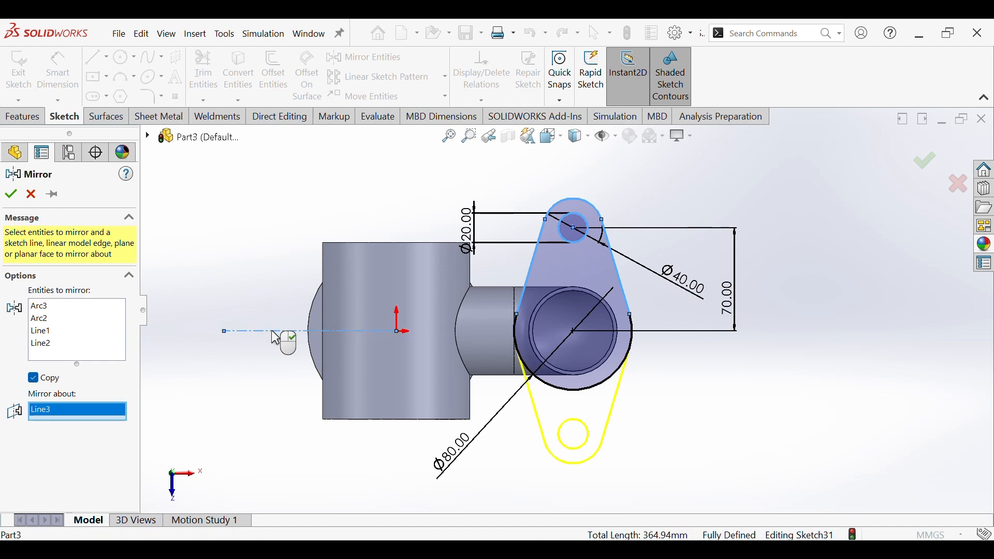
{"action": "left_click", "coordinate": [10, 195]}
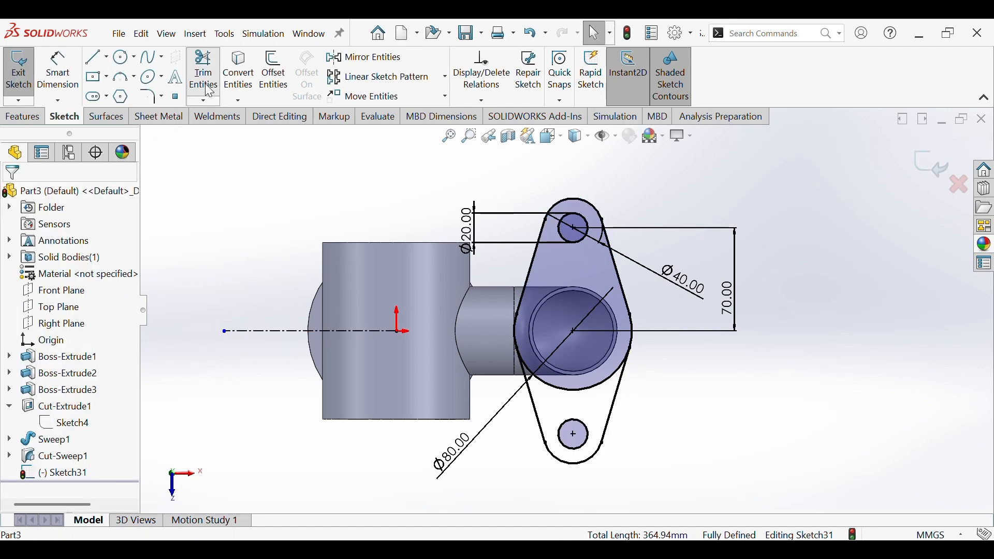
- Trim the remaining 80 mm circle arc that crosses the mirrored ear
{"action": "left_click", "coordinate": [204, 73]}
{"action": "left_click", "coordinate": [583, 389]}
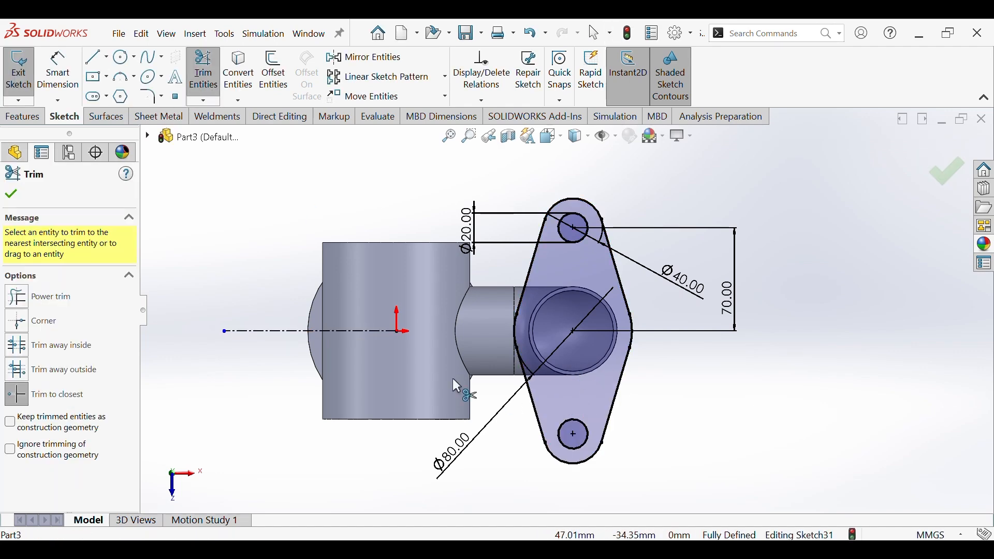
{"action": "left_click", "coordinate": [12, 196]}
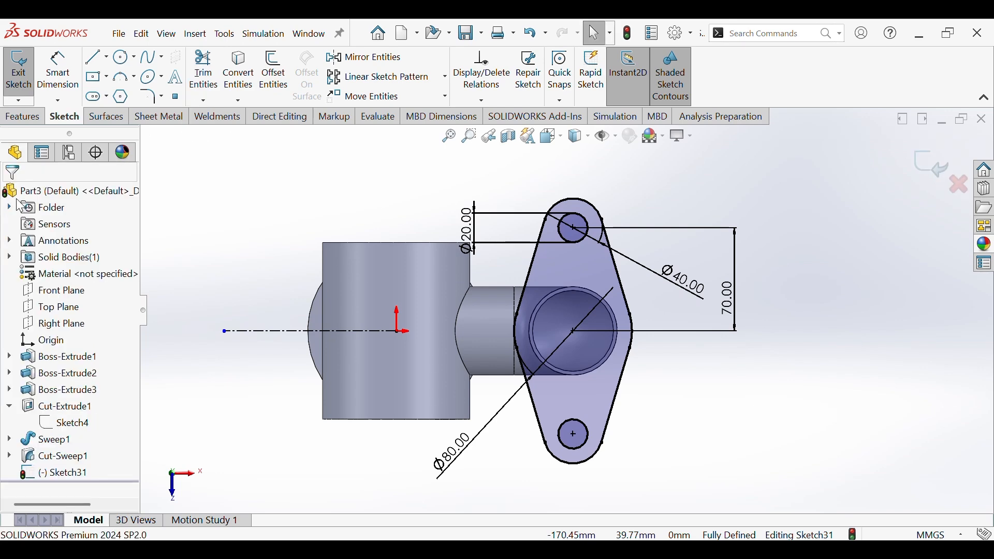
- Convert the outer and inner circular edges of the elbow's end face into sketch entities
{"action": "left_click", "coordinate": [235, 70]}
{"action": "scroll", "coordinate": [569, 378], "scroll_direction": "down", "scroll_amount": 3}
{"action": "left_click", "coordinate": [569, 378]}
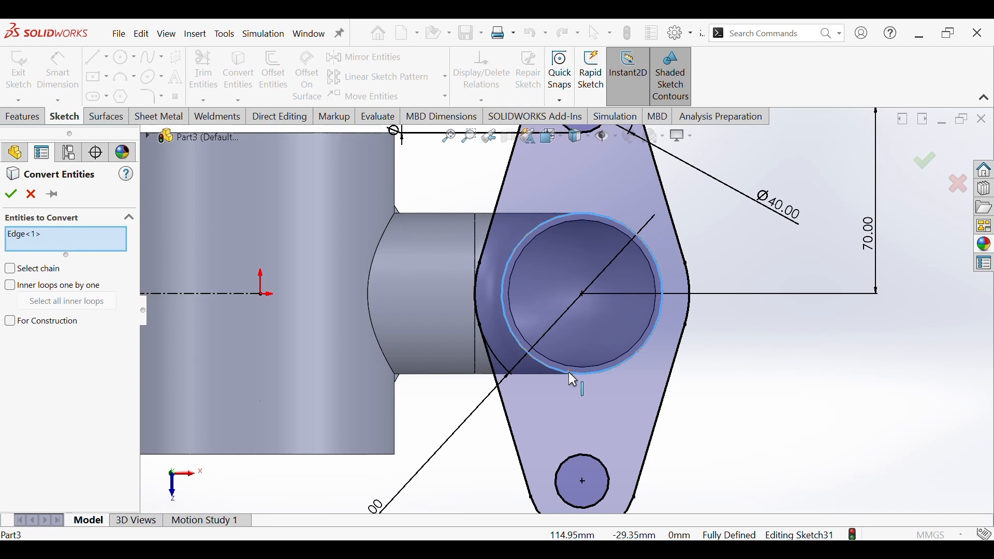
{"action": "left_click", "coordinate": [575, 380]}
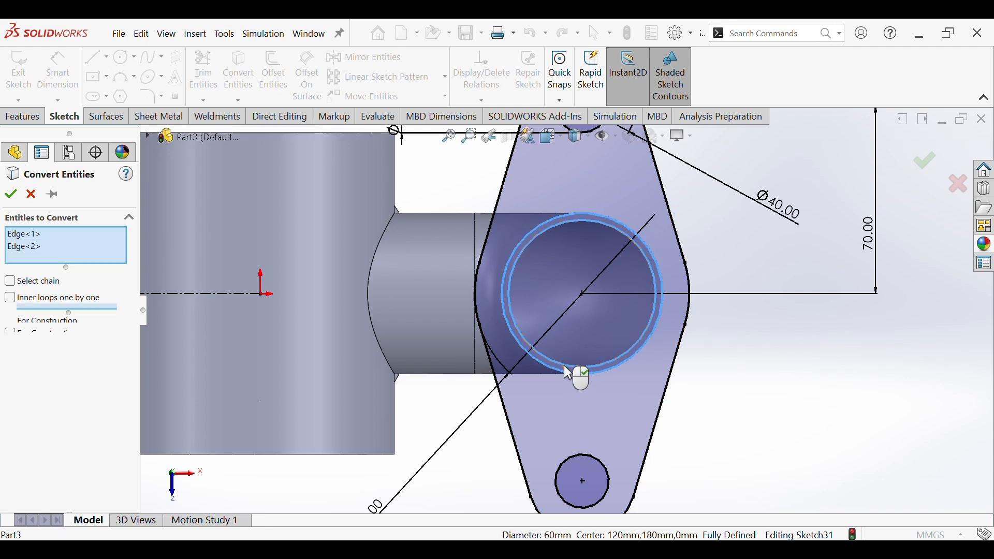
{"action": "left_click", "coordinate": [12, 195]}
{"action": "scroll", "coordinate": [340, 254], "scroll_direction": "up", "scroll_amount": 4}
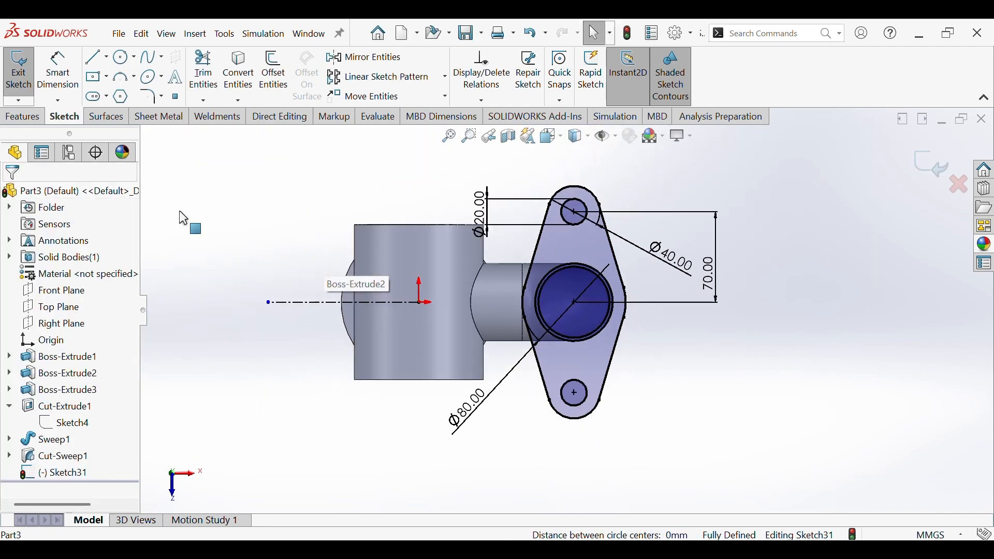
- Extrude the two-eared flange region outside the elbow's outer circle and the bolt holes as a Blind boss 10 mm deep
{"action": "left_click", "coordinate": [25, 116]}
{"action": "left_click", "coordinate": [26, 77]}
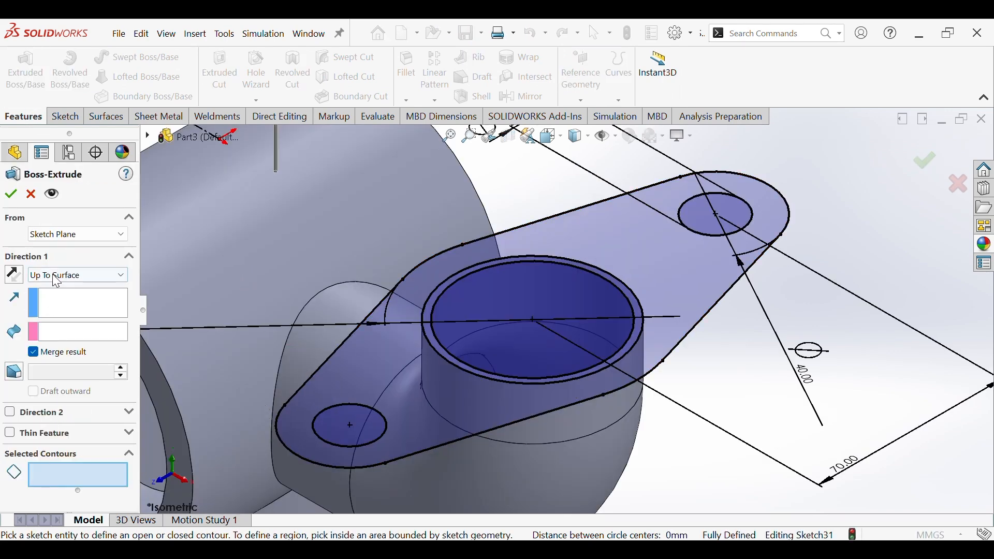
{"action": "left_click", "coordinate": [57, 275]}
{"action": "left_click", "coordinate": [52, 299]}
{"action": "left_click", "coordinate": [55, 274]}
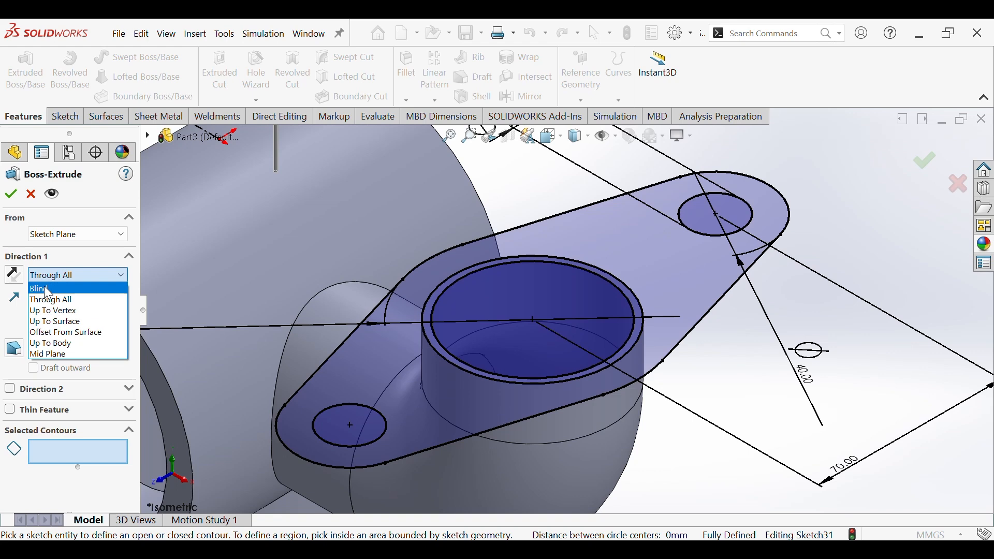
{"action": "left_click", "coordinate": [48, 293]}
{"action": "scroll", "coordinate": [373, 322], "scroll_direction": "up", "scroll_amount": 2}
{"action": "left_click", "coordinate": [453, 359]}
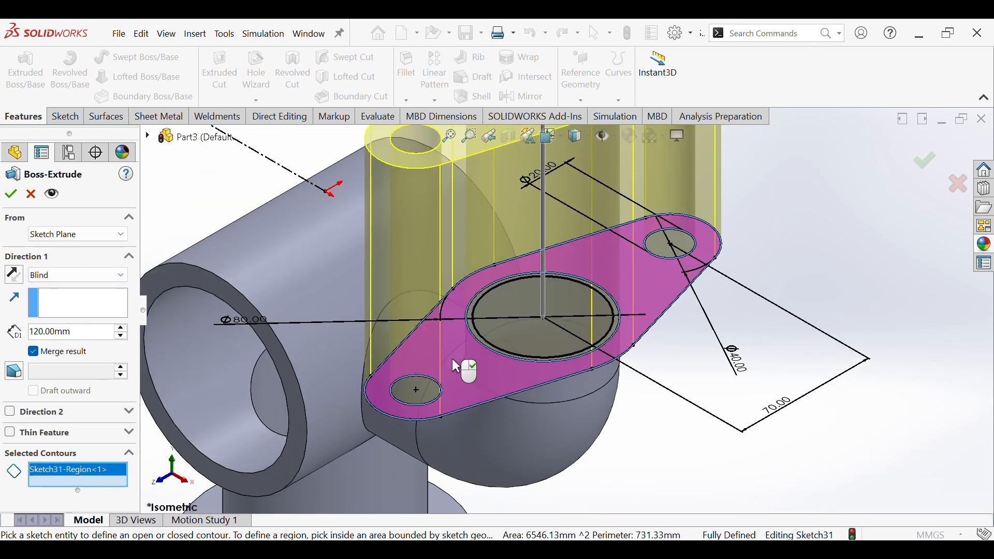
{"action": "double_click", "coordinate": [91, 336]}
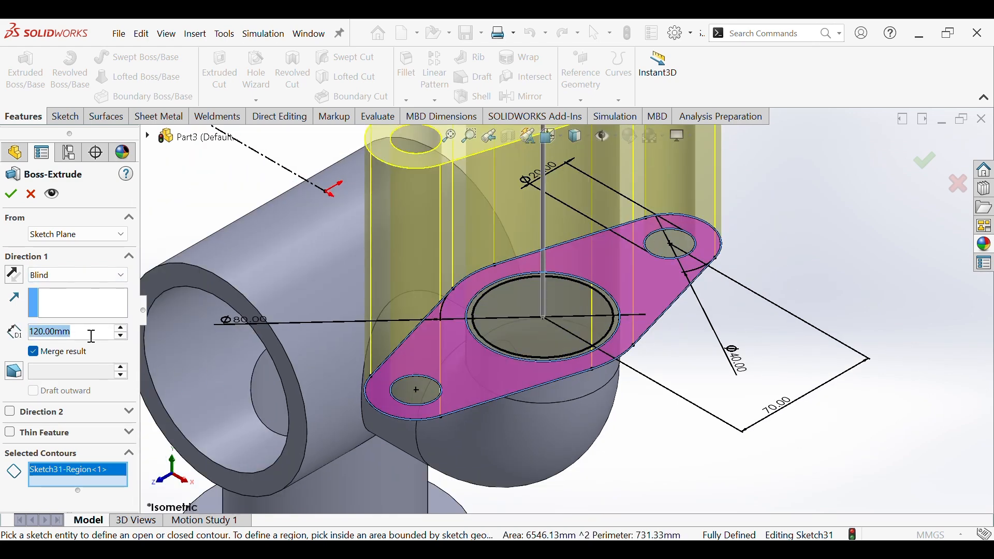
{"action": "type", "text": "10"}
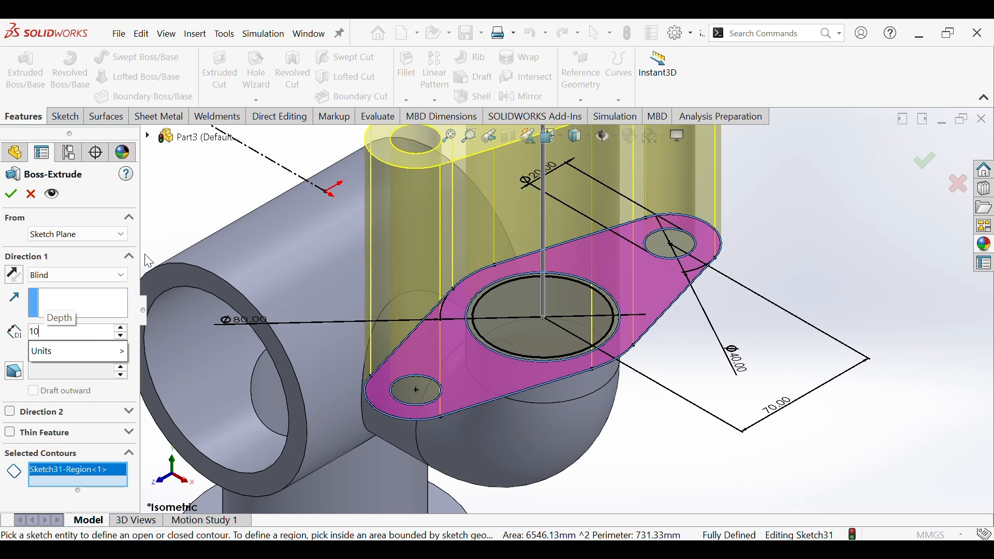
{"action": "key", "text": "Return"}
{"action": "scroll", "coordinate": [456, 415], "scroll_direction": "down", "scroll_amount": 2}
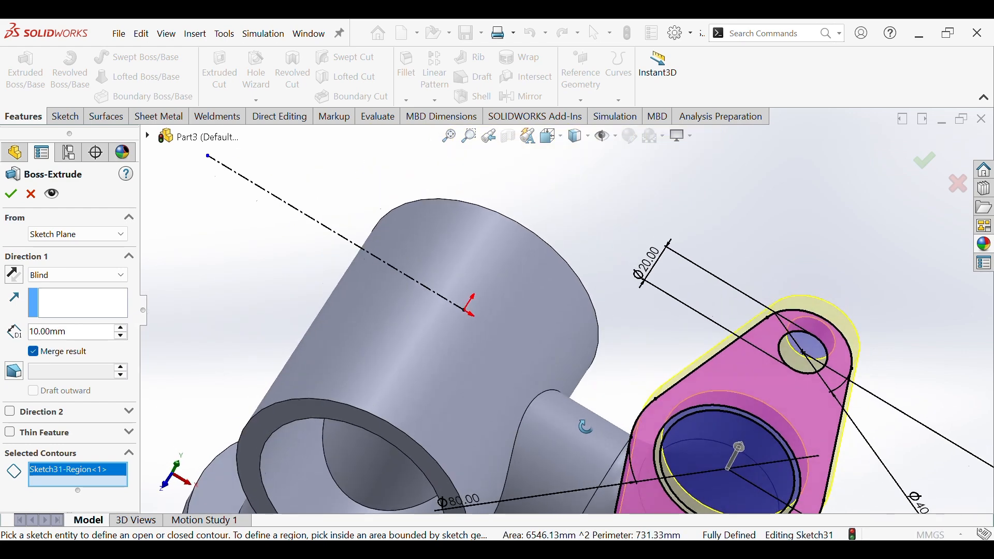
{"action": "left_click", "coordinate": [8, 196]}
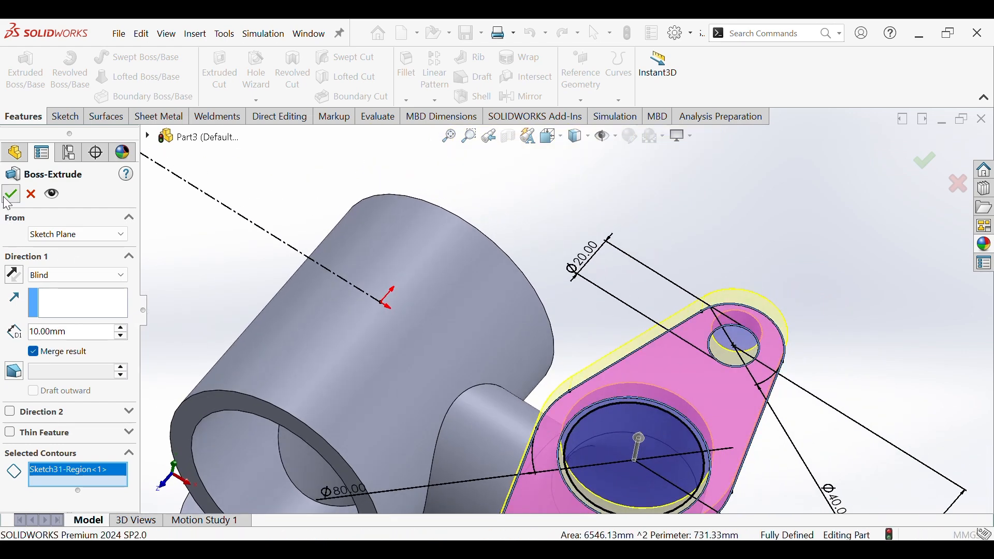
- Examine the extruded flange around the elbow opening and review the sketch behind it
{"action": "scroll", "coordinate": [351, 295], "scroll_direction": "up", "scroll_amount": 3}
{"action": "scroll", "coordinate": [560, 398], "scroll_direction": "up", "scroll_amount": 1}
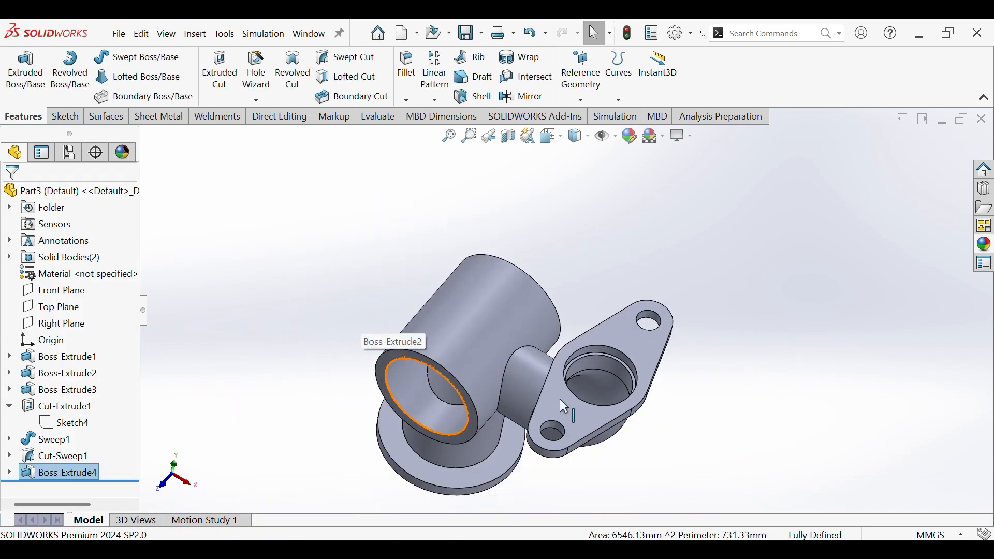
{"action": "middle_click_drag", "start_coordinate": [654, 394], "coordinate": [600, 388]}
{"action": "scroll", "coordinate": [594, 386], "scroll_direction": "down", "scroll_amount": 4}
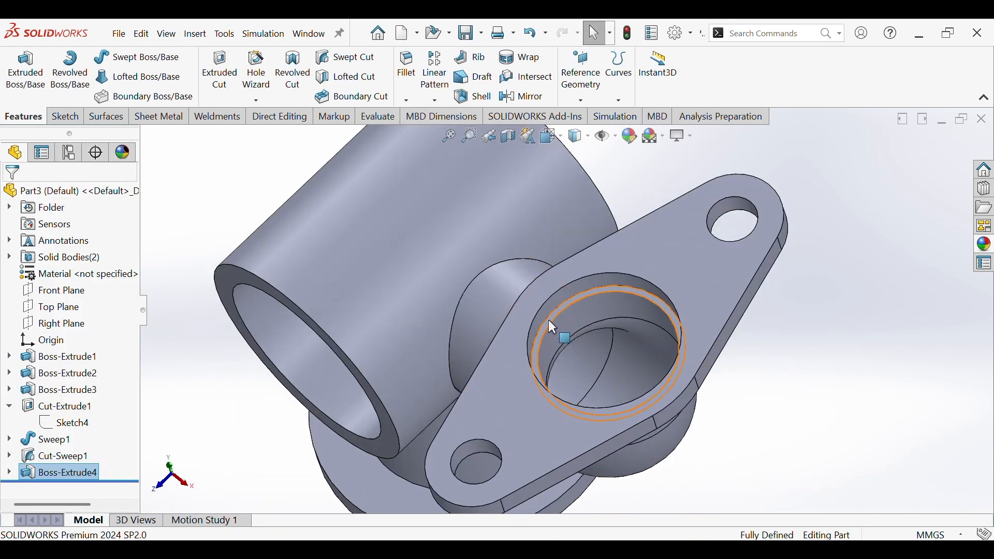
{"action": "left_click", "coordinate": [17, 475]}
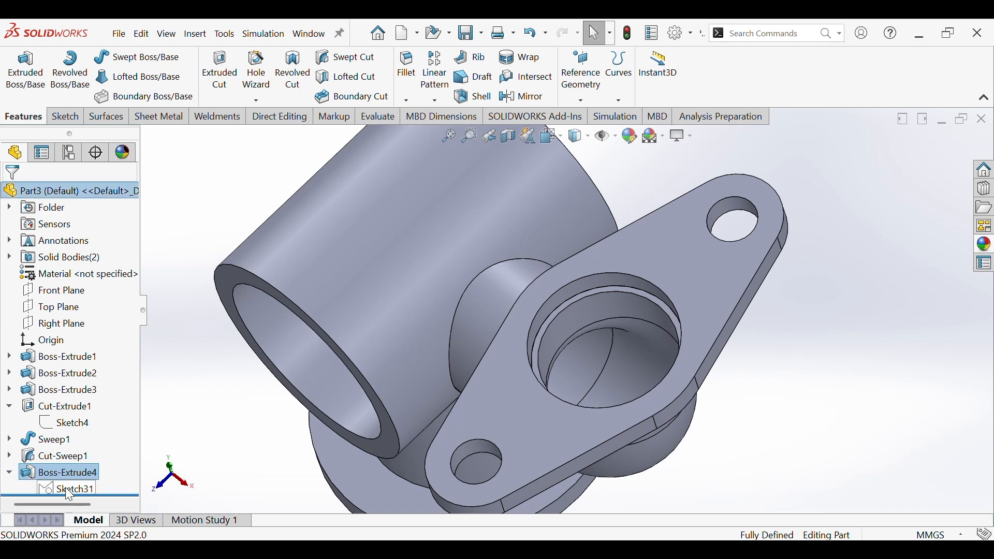
{"action": "left_click", "coordinate": [80, 450]}
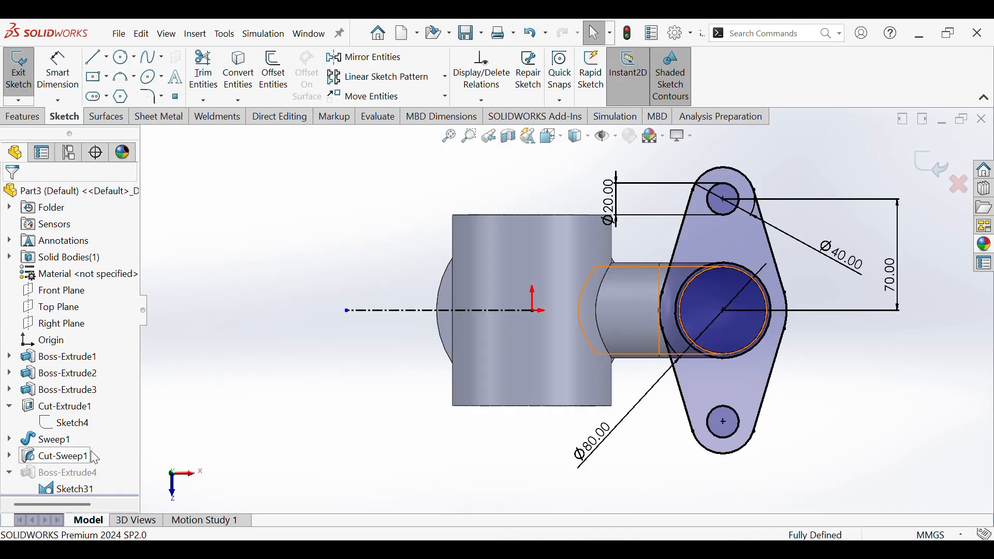
{"action": "left_click", "coordinate": [944, 159]}
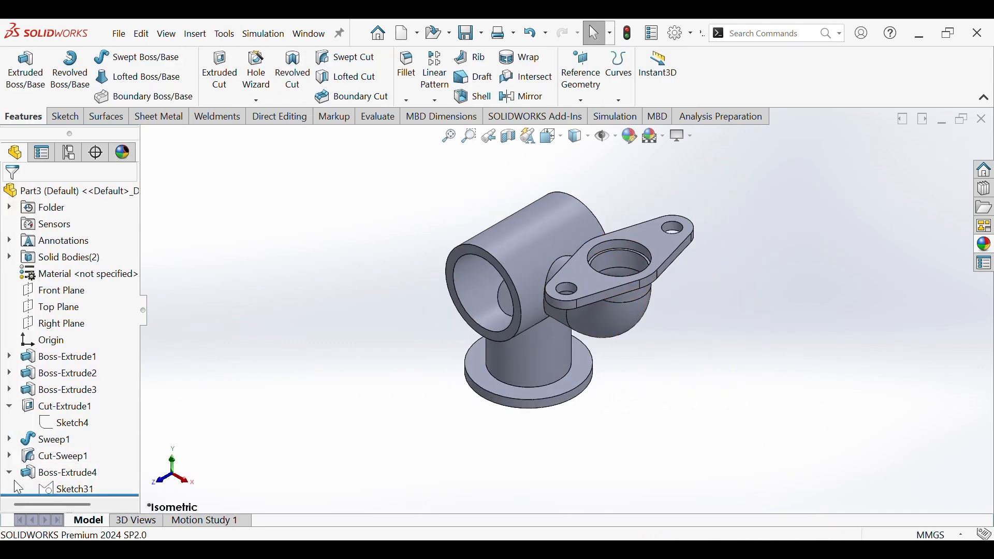
- Reopen the 10 mm two-eared flange extrusion for editing and clear its selected contour
{"action": "left_click", "coordinate": [9, 473]}
{"action": "right_click", "coordinate": [37, 473]}
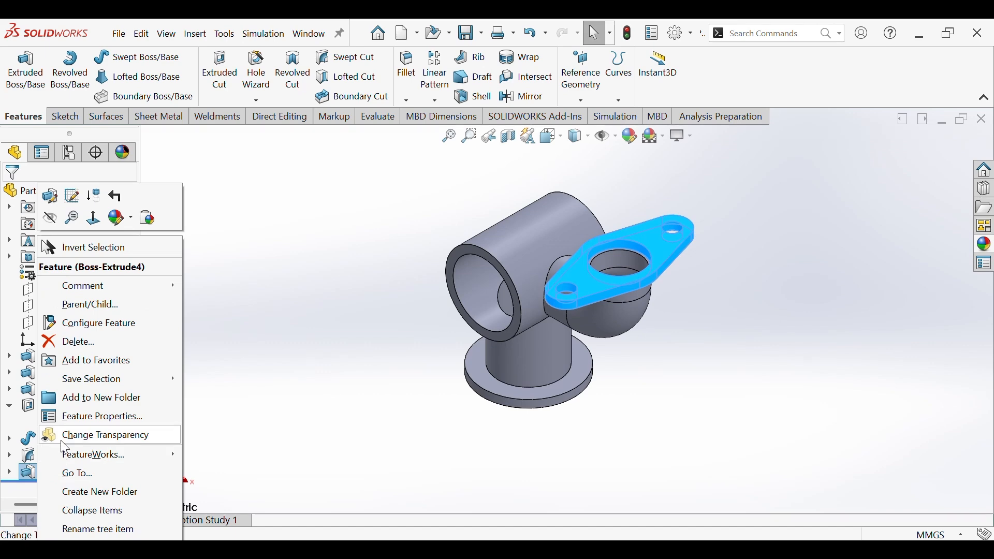
{"action": "left_click", "coordinate": [55, 198]}
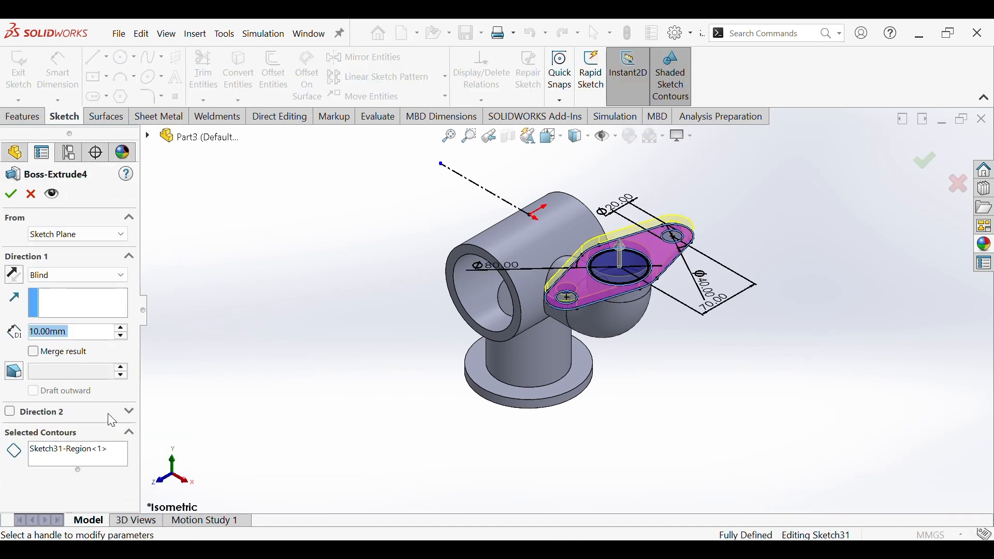
{"action": "left_click", "coordinate": [85, 462]}
{"action": "scroll", "coordinate": [588, 285], "scroll_direction": "down", "scroll_amount": 6}
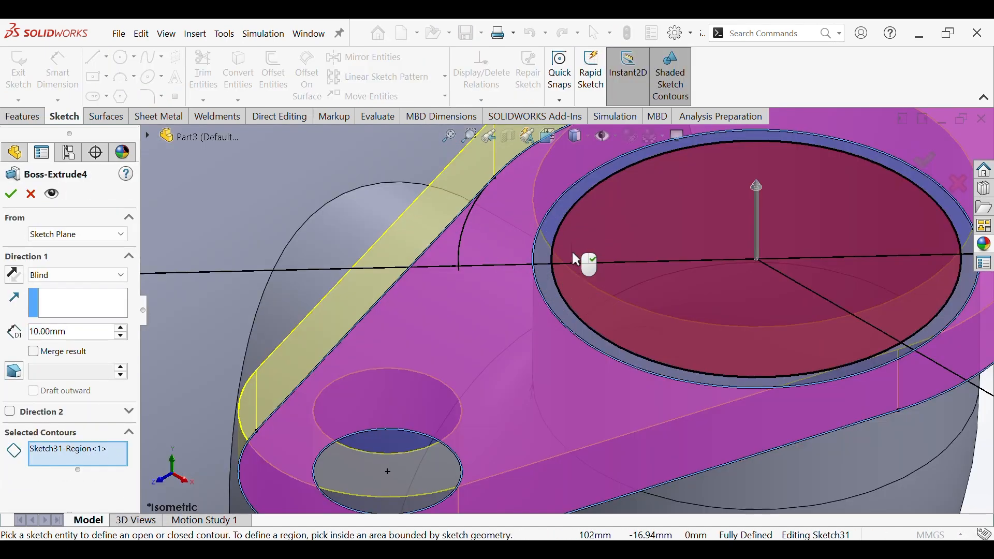
{"action": "scroll", "coordinate": [562, 230], "scroll_direction": "up", "scroll_amount": 8}
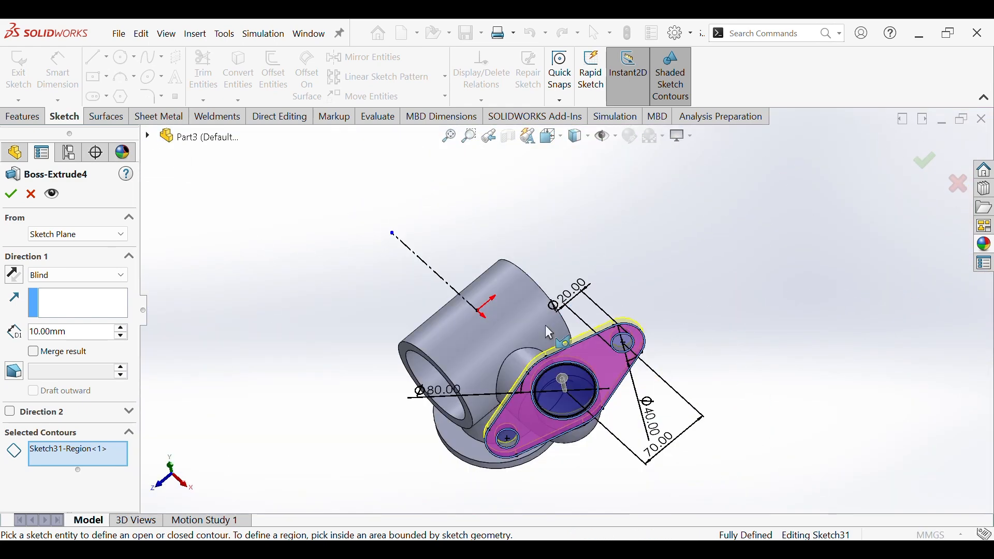
{"action": "scroll", "coordinate": [550, 384], "scroll_direction": "down", "scroll_amount": 4}
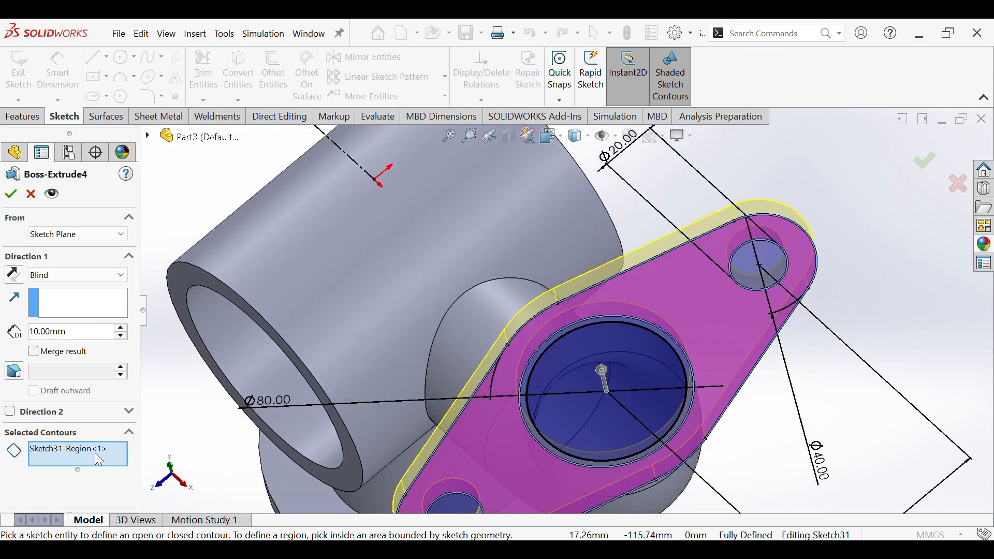
{"action": "right_click", "coordinate": [95, 453]}
{"action": "left_click", "coordinate": [135, 464]}
{"action": "scroll", "coordinate": [569, 360], "scroll_direction": "up", "scroll_amount": 3}
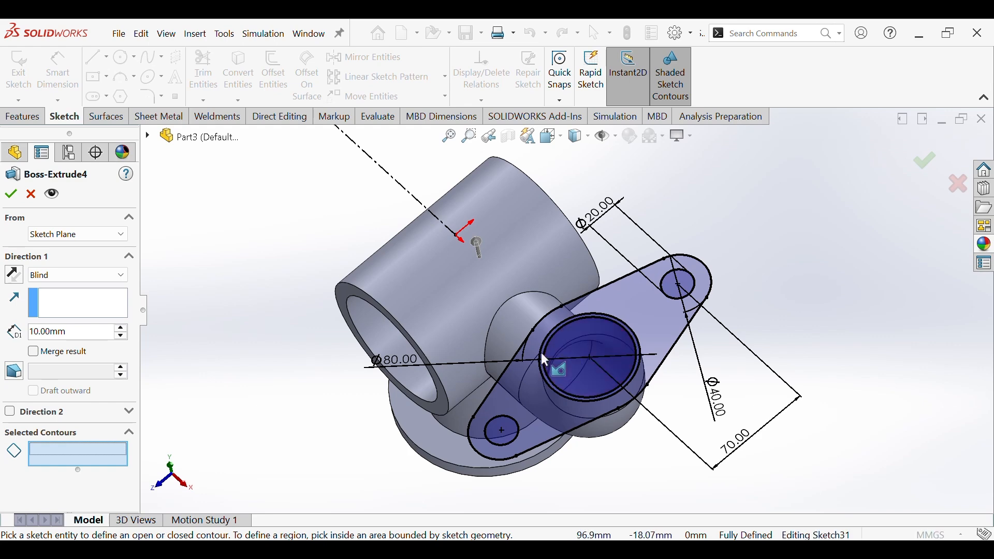
- Select the ring between the elbow's inner and outer circles plus the surrounding flange region as contours and accept the edited extrusion
{"action": "scroll", "coordinate": [542, 353], "scroll_direction": "down", "scroll_amount": 5}
{"action": "left_click", "coordinate": [562, 342]}
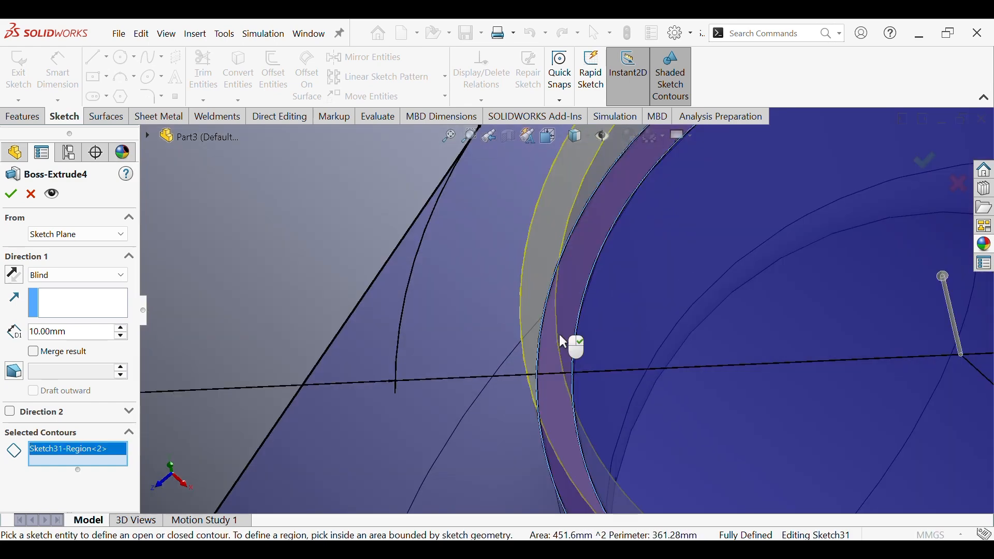
{"action": "scroll", "coordinate": [538, 349], "scroll_direction": "up", "scroll_amount": 2}
{"action": "left_click", "coordinate": [526, 354]}
{"action": "scroll", "coordinate": [520, 362], "scroll_direction": "up", "scroll_amount": 3}
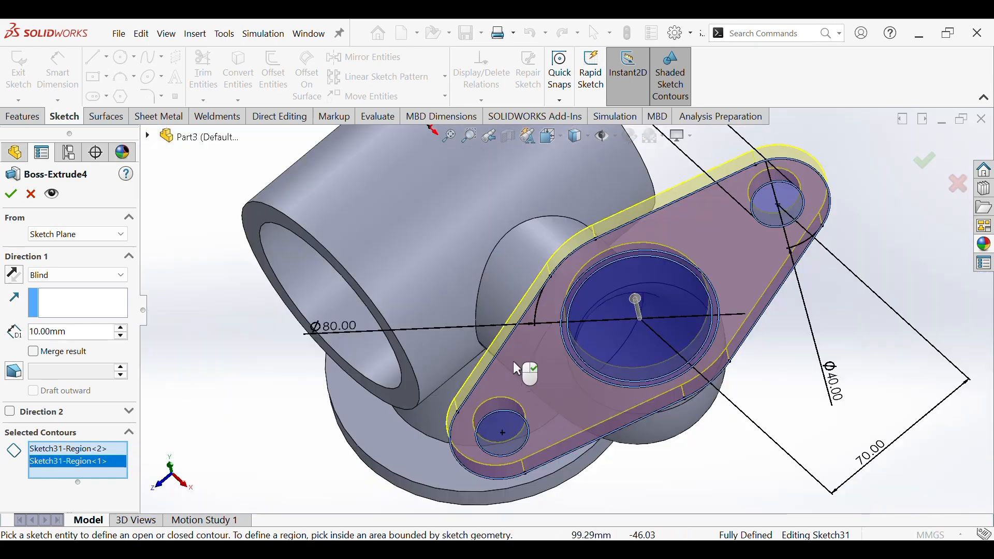
{"action": "left_click", "coordinate": [10, 194]}
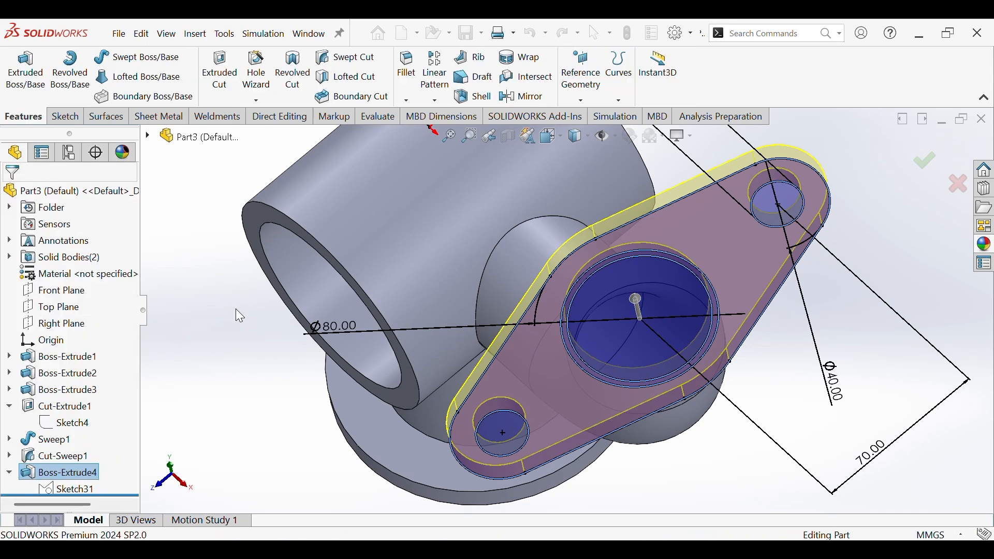
{"action": "key", "text": "f"}
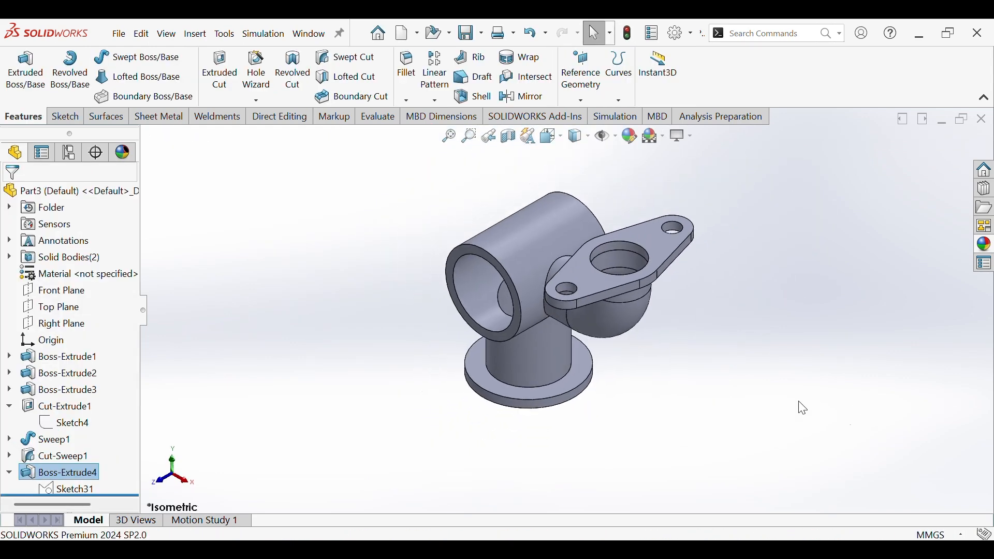
{"action": "middle_click_drag", "start_coordinate": [799, 406], "coordinate": [811, 342]}
{"action": "key", "text": "ctrl+7"}
- Create a reference plane offset 120 mm from the Right Plane, flipped to the side opposite the elbow branch
{"action": "left_click", "coordinate": [9, 406]}
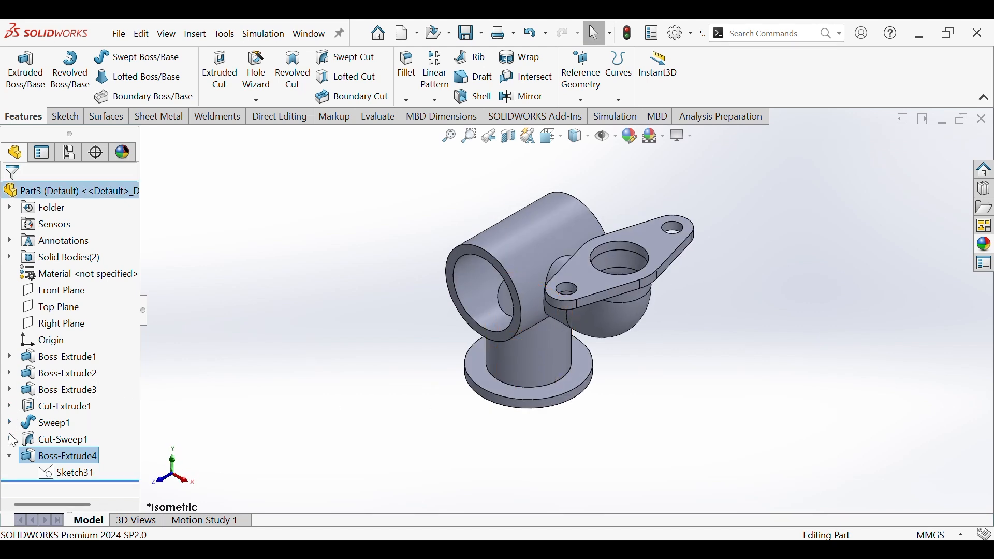
{"action": "left_click", "coordinate": [53, 323]}
{"action": "left_click", "coordinate": [582, 100]}
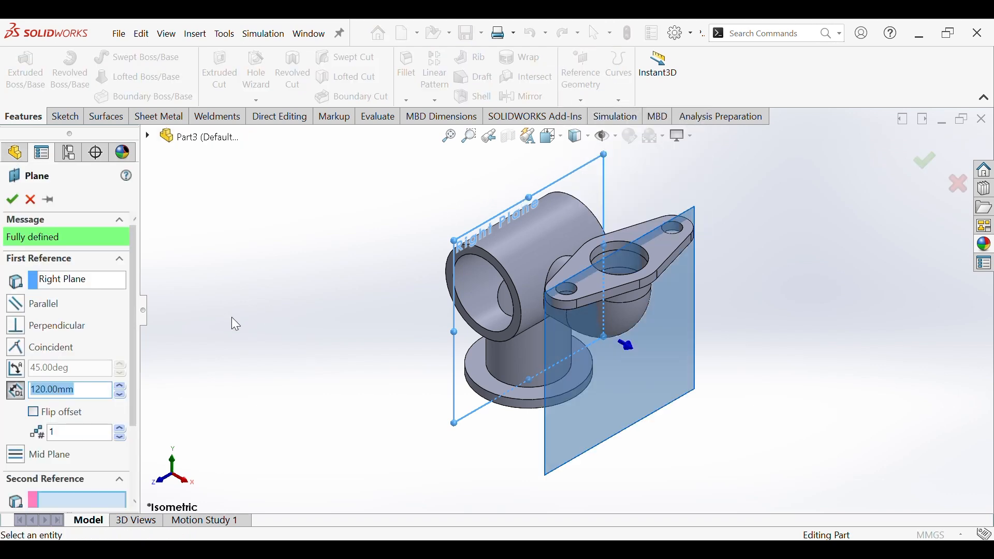
{"action": "left_click", "coordinate": [33, 412]}
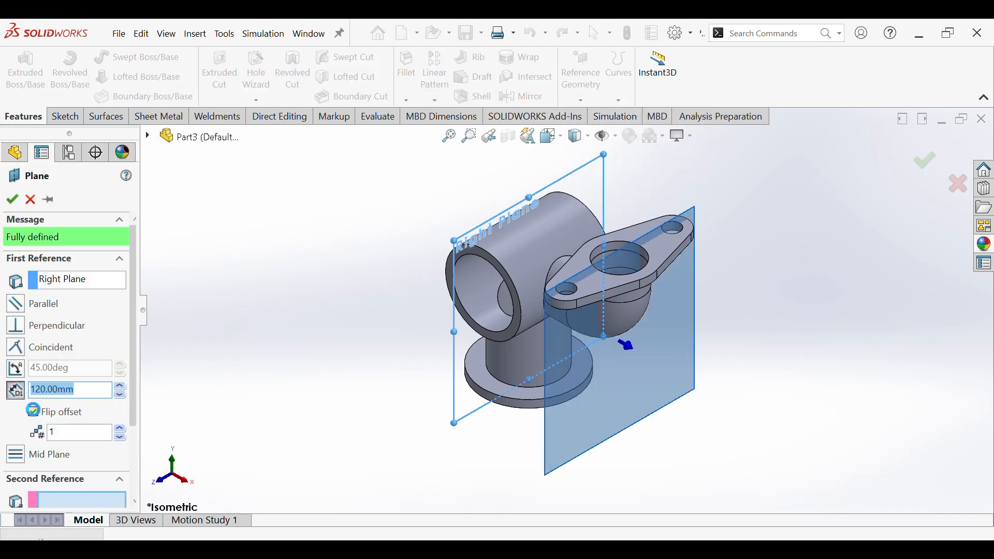
{"action": "left_click", "coordinate": [11, 200]}
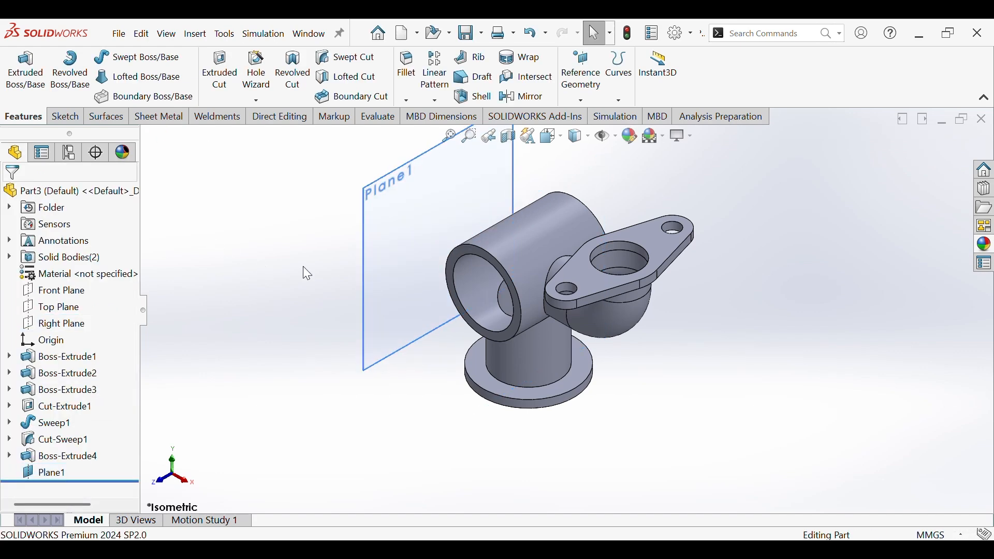
- Sketch a circle about 30 mm in diameter on the new offset plane, centred vertically above the origin
{"action": "middle_click_drag", "start_coordinate": [302, 266], "coordinate": [362, 269]}
{"action": "left_click", "coordinate": [376, 269]}
{"action": "left_click", "coordinate": [427, 241]}
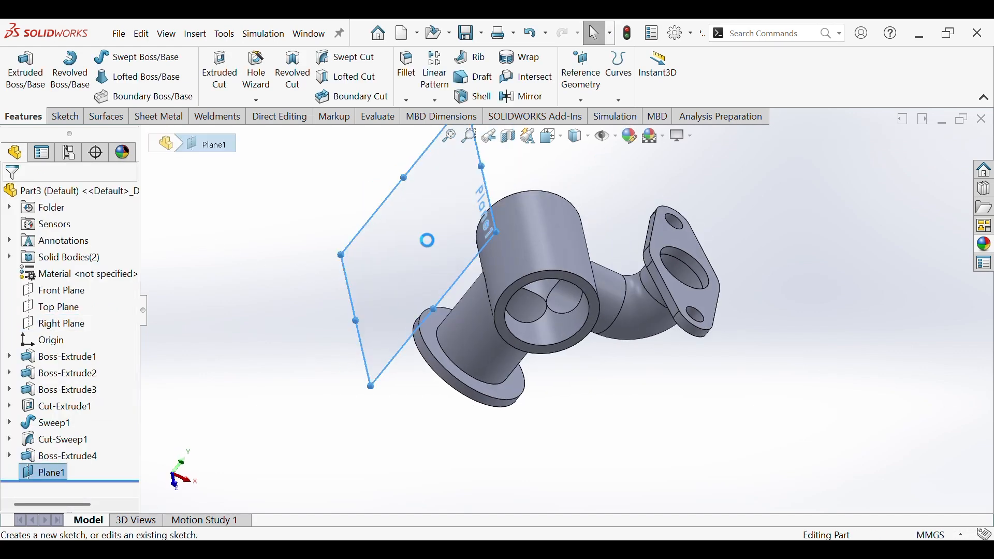
{"action": "left_click", "coordinate": [121, 59]}
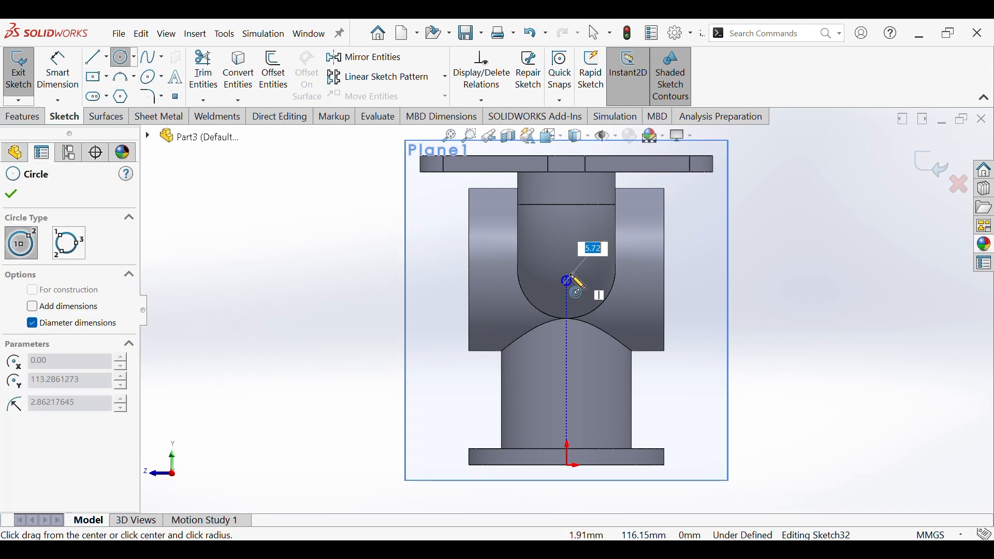
{"action": "left_click", "coordinate": [568, 280]}
{"action": "left_click", "coordinate": [592, 280]}
{"action": "key", "text": "Escape"}
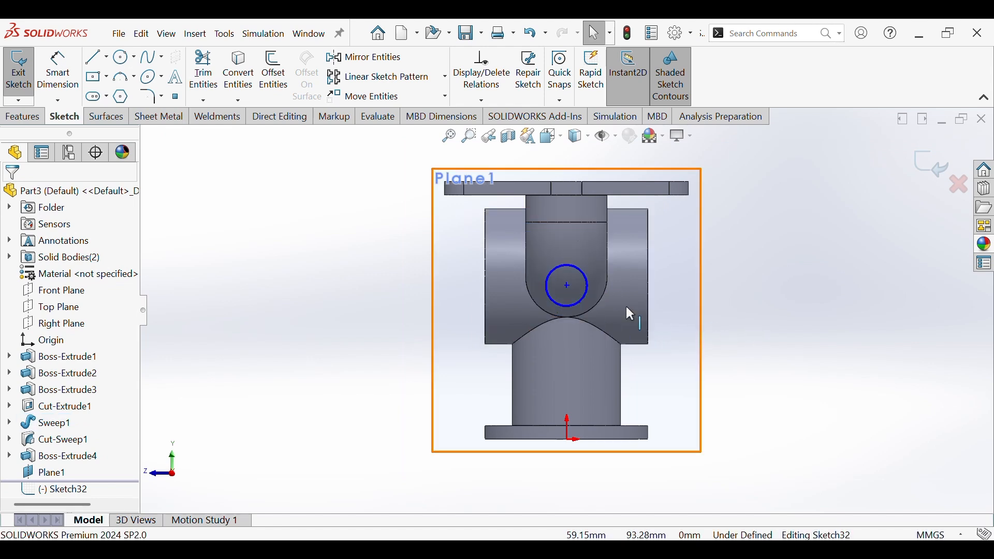
- Make the sketched circle concentric with the circular edge where the elbow branch joins the horizontal cylinder
{"action": "left_click", "coordinate": [586, 294]}
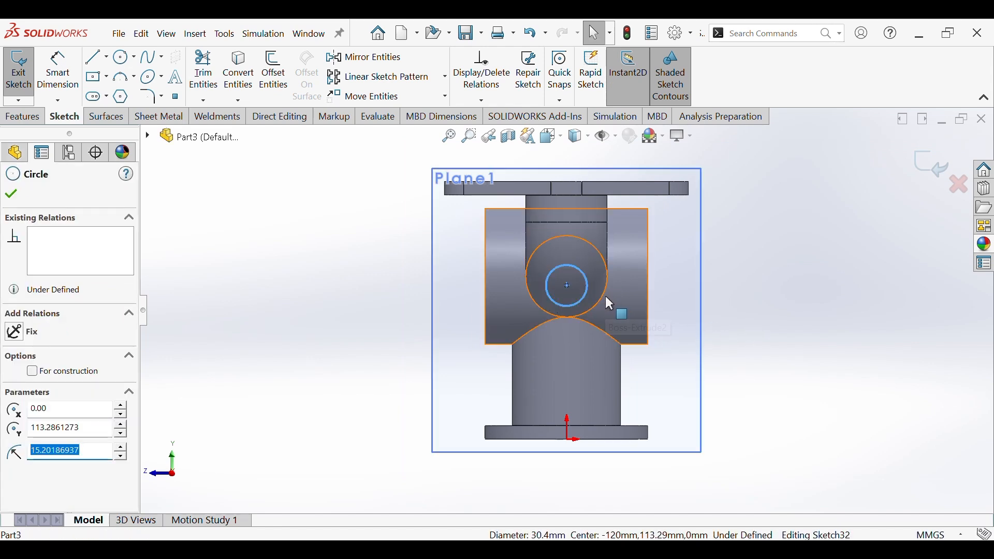
{"action": "left_click", "coordinate": [603, 295], "text": "ctrl"}
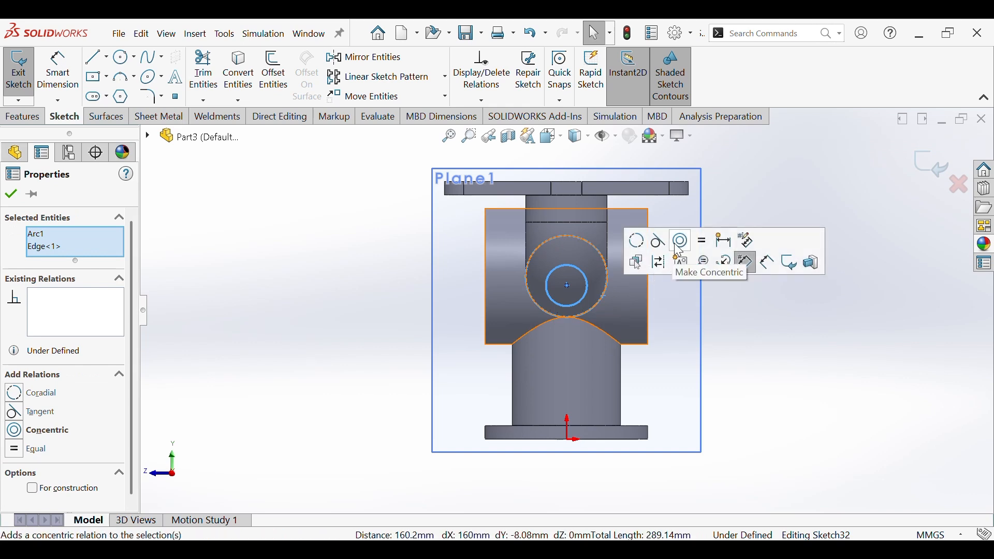
{"action": "left_click", "coordinate": [683, 247]}
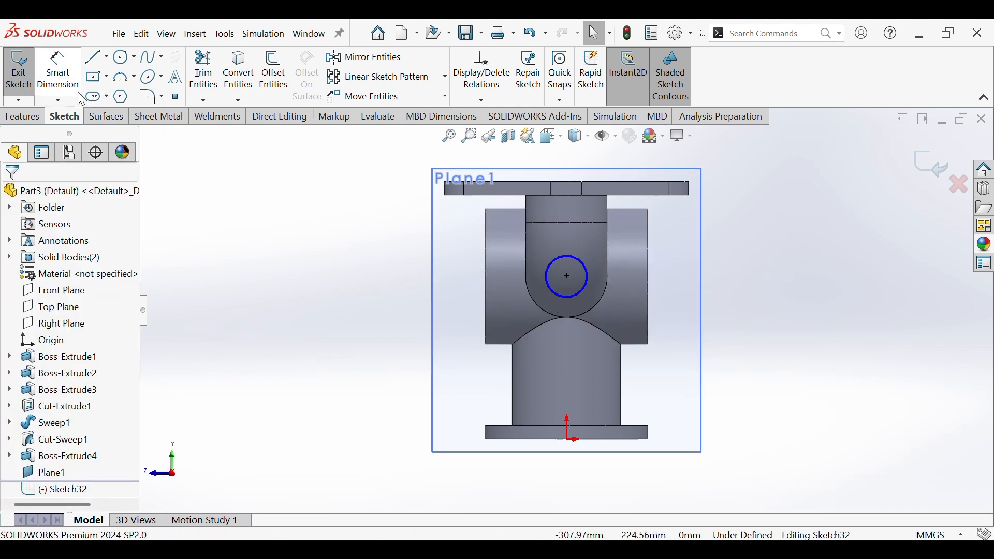
- Dimension the circle's diameter as 50 mm
{"action": "left_click", "coordinate": [58, 70]}
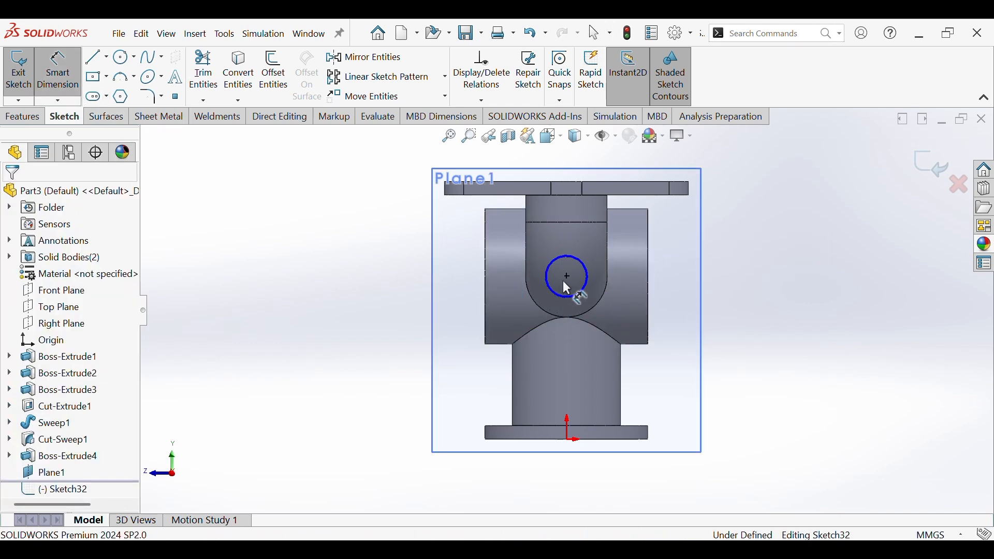
{"action": "left_click", "coordinate": [564, 294]}
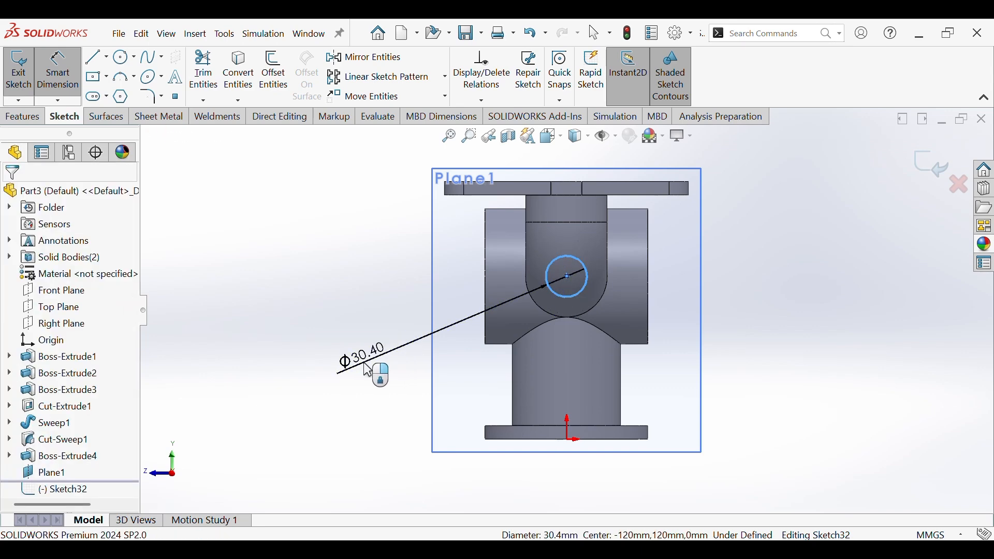
{"action": "left_click", "coordinate": [367, 371]}
{"action": "type", "text": "50"}
{"action": "key", "text": "Return"}
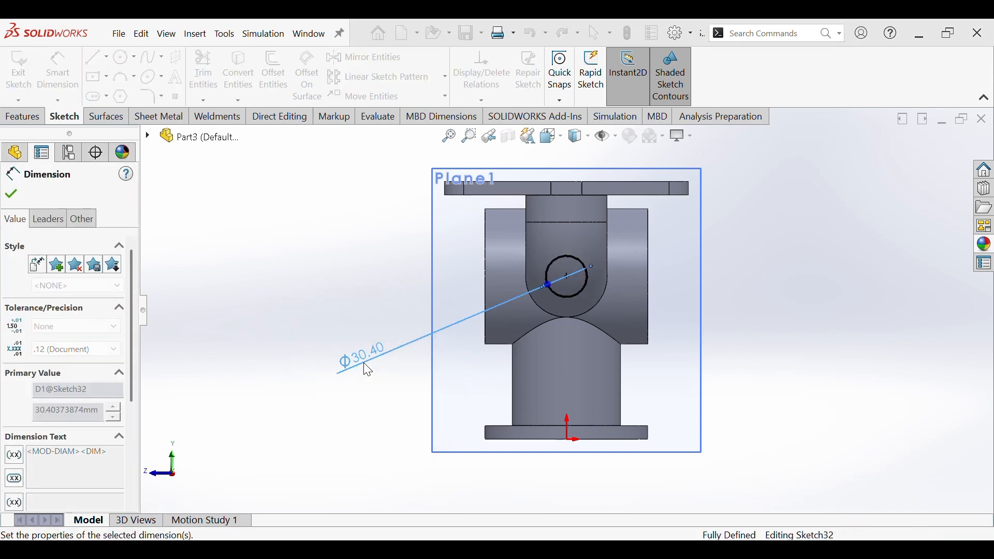
{"action": "left_click", "coordinate": [316, 268]}
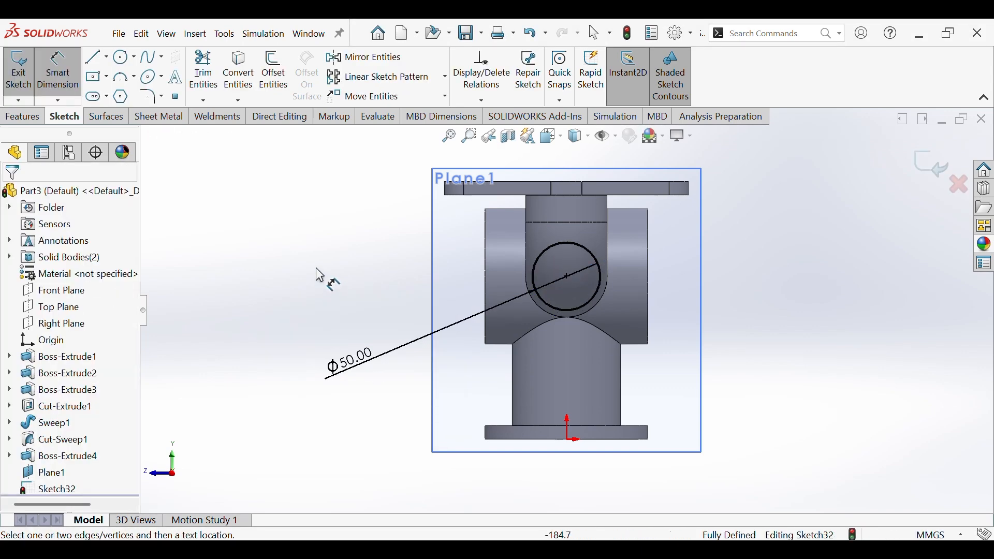
- Start a boss extrusion from the 50 mm circle and try the Up To Vertex end condition
{"action": "left_click", "coordinate": [21, 118]}
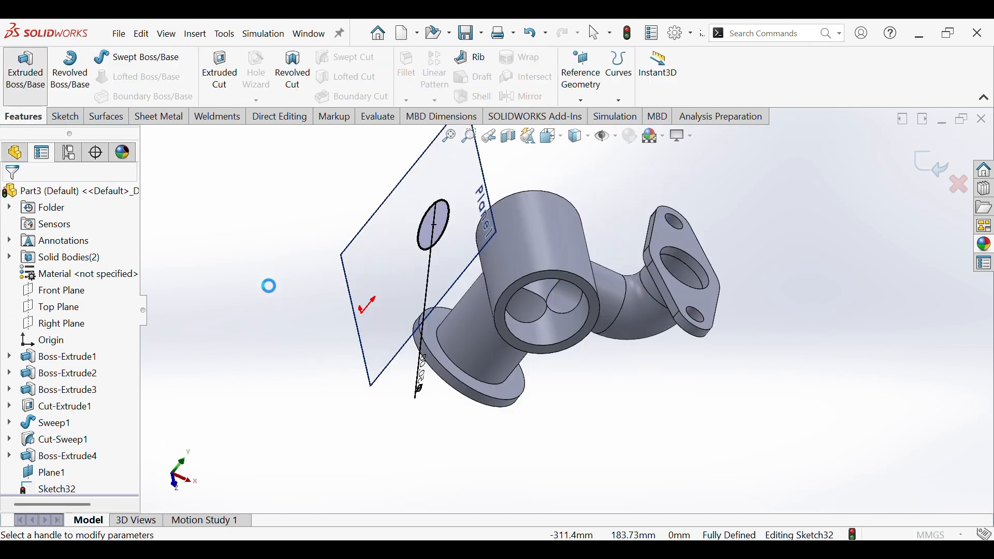
{"action": "left_click", "coordinate": [61, 276]}
{"action": "left_click", "coordinate": [68, 322]}
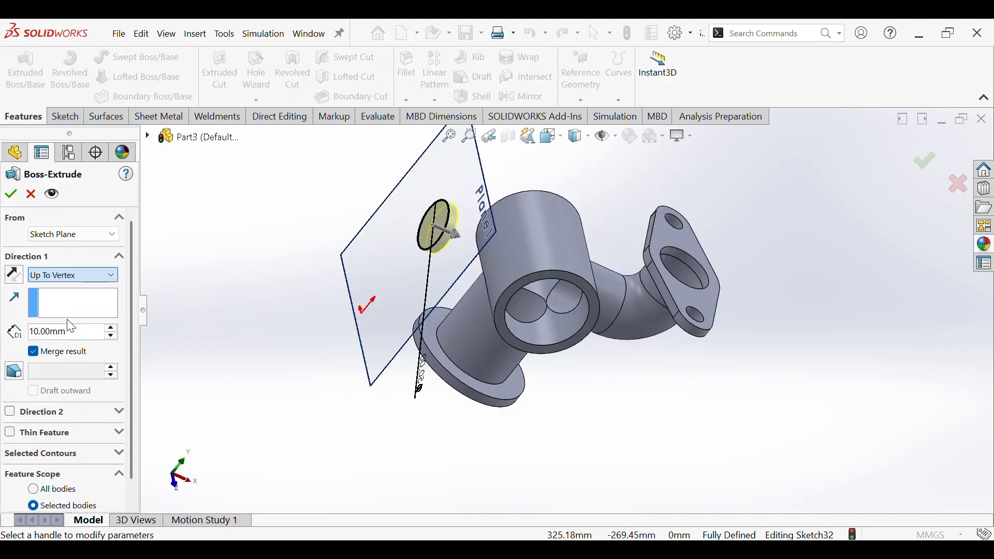
{"action": "key", "text": "ctrl+7"}
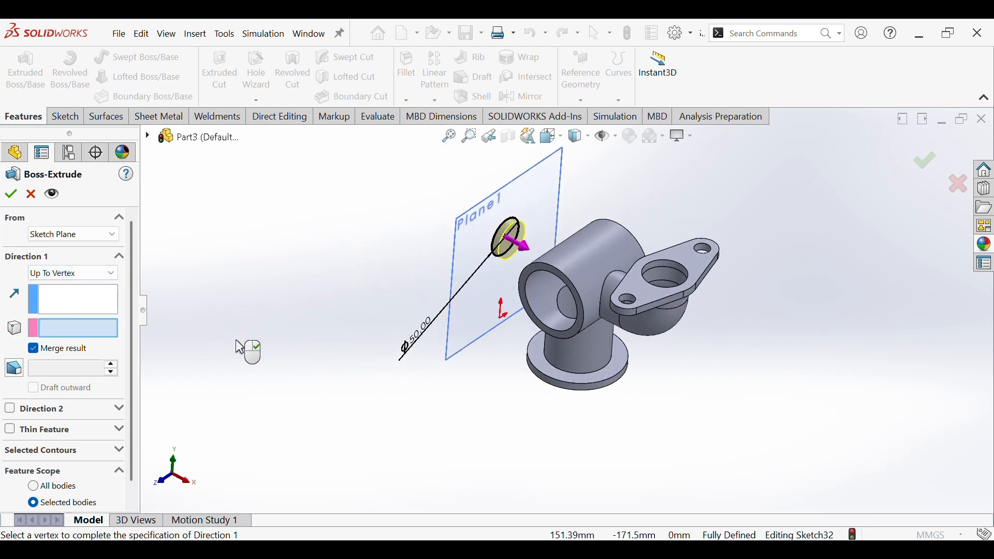
{"action": "middle_click_drag", "start_coordinate": [407, 352], "coordinate": [453, 412]}
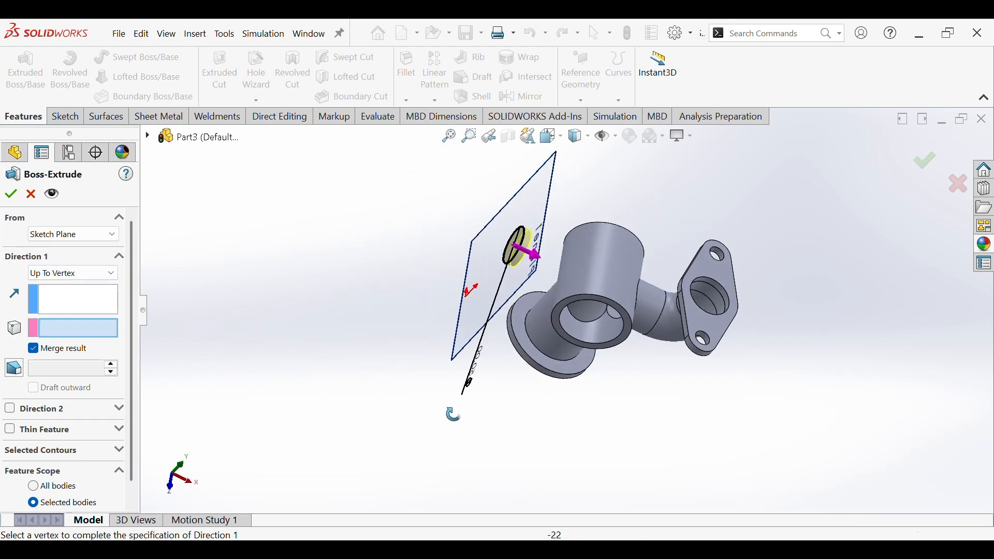
{"action": "left_click", "coordinate": [592, 270]}
- Extrude the 50 mm circle toward the model with Up To Surface, ending at the horizontal cylinder's outer face
{"action": "left_click", "coordinate": [88, 275]}
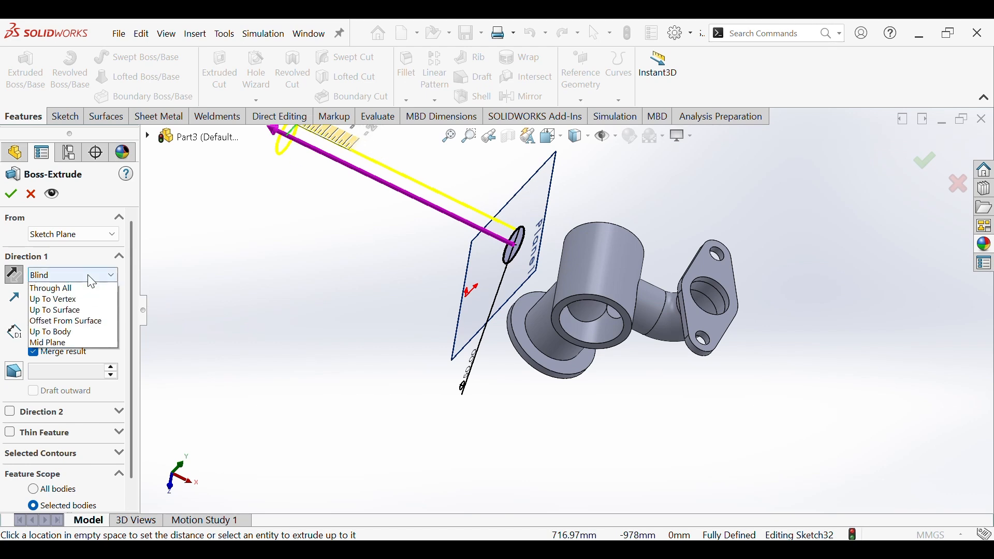
{"action": "left_click", "coordinate": [79, 319]}
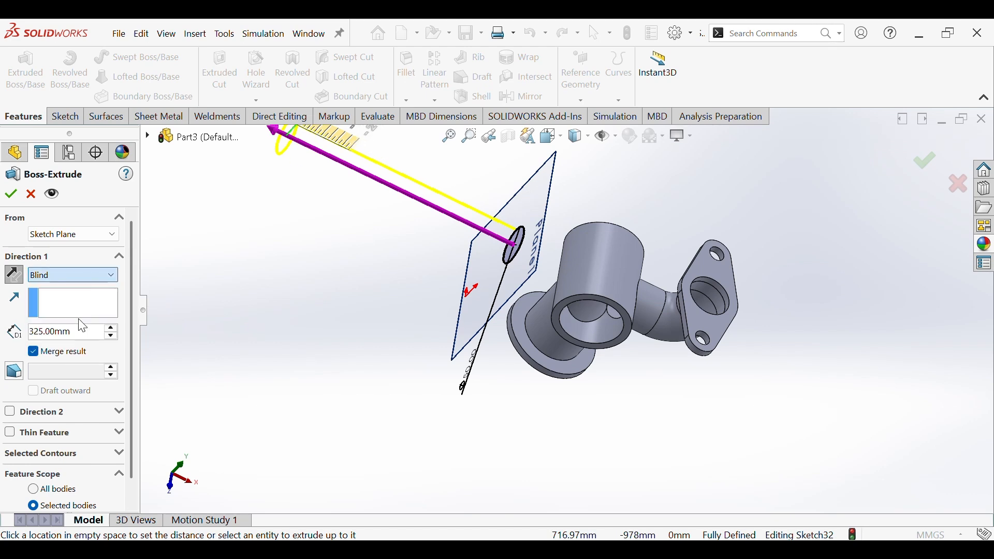
{"action": "left_click", "coordinate": [14, 274]}
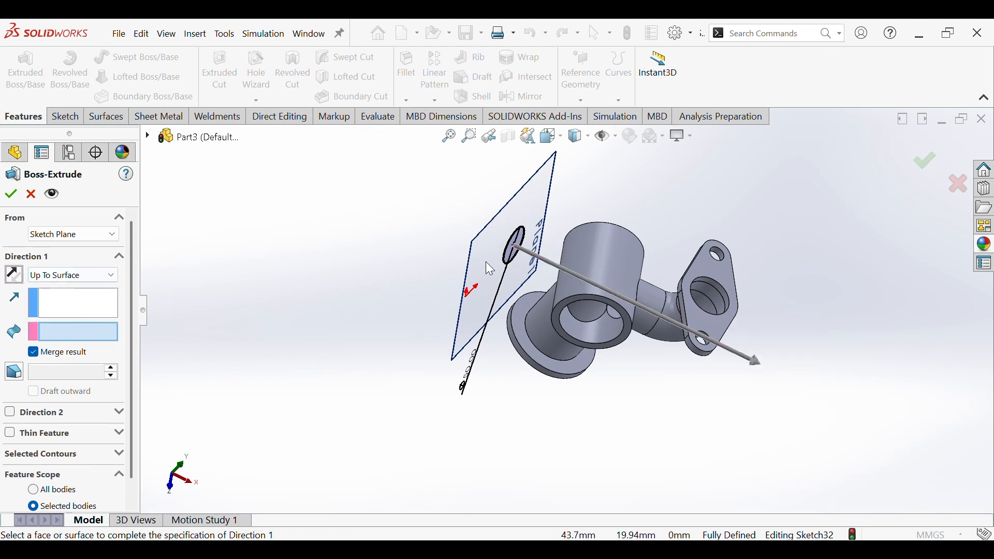
{"action": "left_click", "coordinate": [591, 259]}
{"action": "left_click", "coordinate": [593, 261]}
{"action": "left_click", "coordinate": [595, 269]}
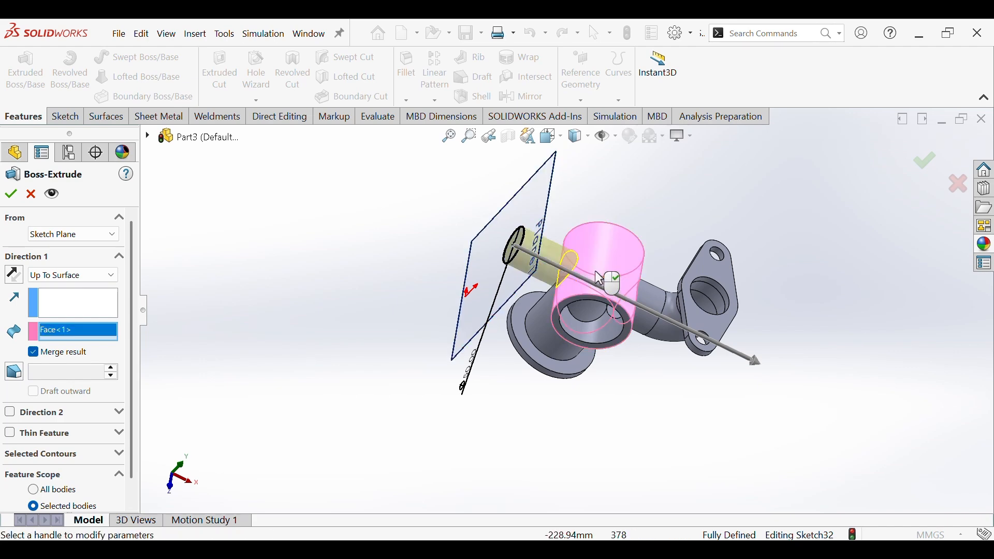
{"action": "left_click", "coordinate": [10, 194]}
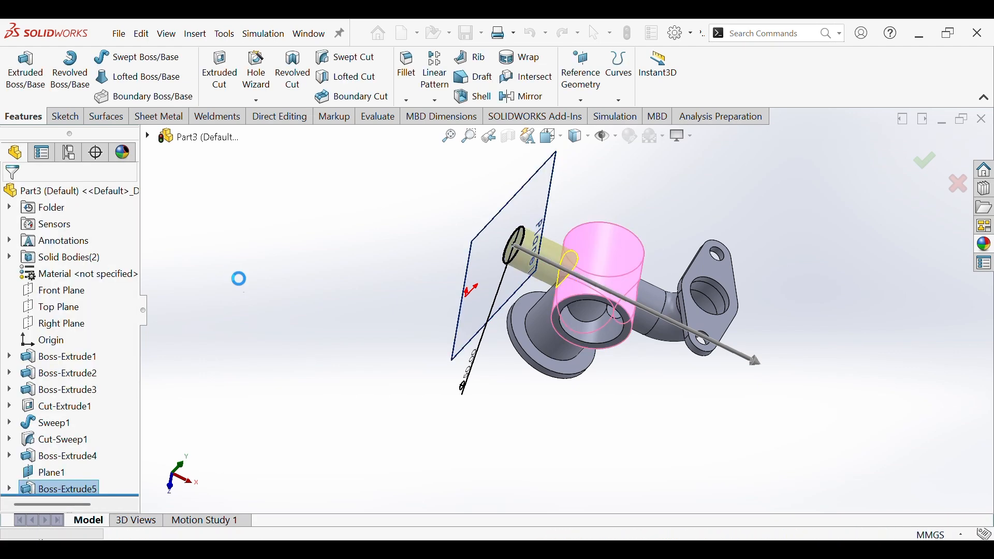
- Hide the offset reference plane and return the model to the isometric view
{"action": "right_click", "coordinate": [504, 304]}
{"action": "left_click", "coordinate": [555, 284]}
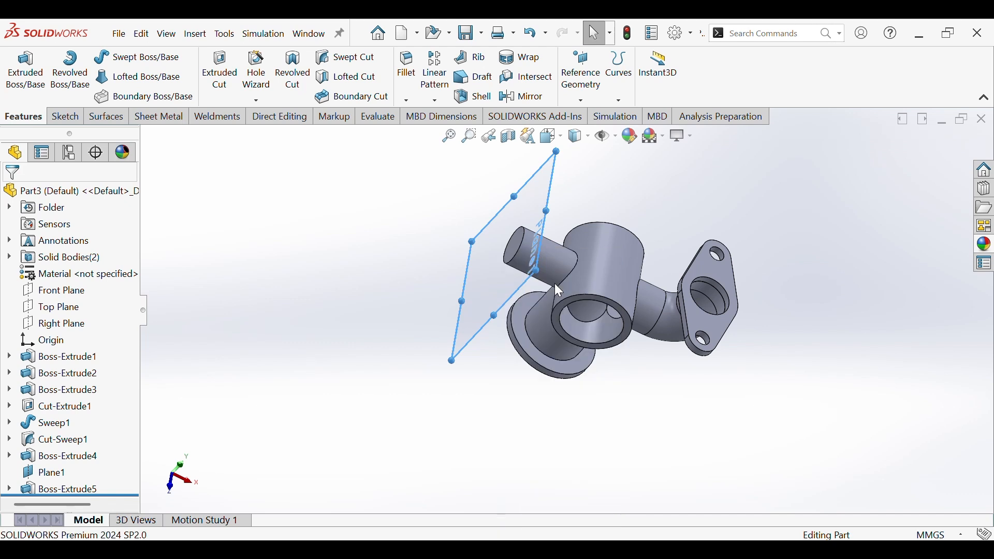
{"action": "key", "text": "ctrl+7"}
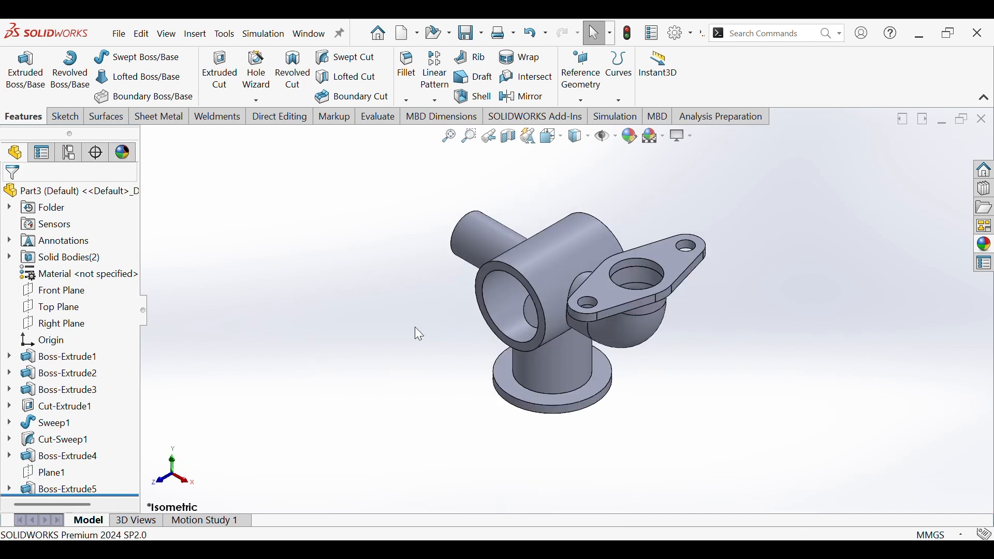
- Sketch a circle about 68 mm in diameter on the flat end face of the 50 mm branch, centred near its axis
{"action": "middle_click_drag", "start_coordinate": [411, 327], "coordinate": [434, 326]}
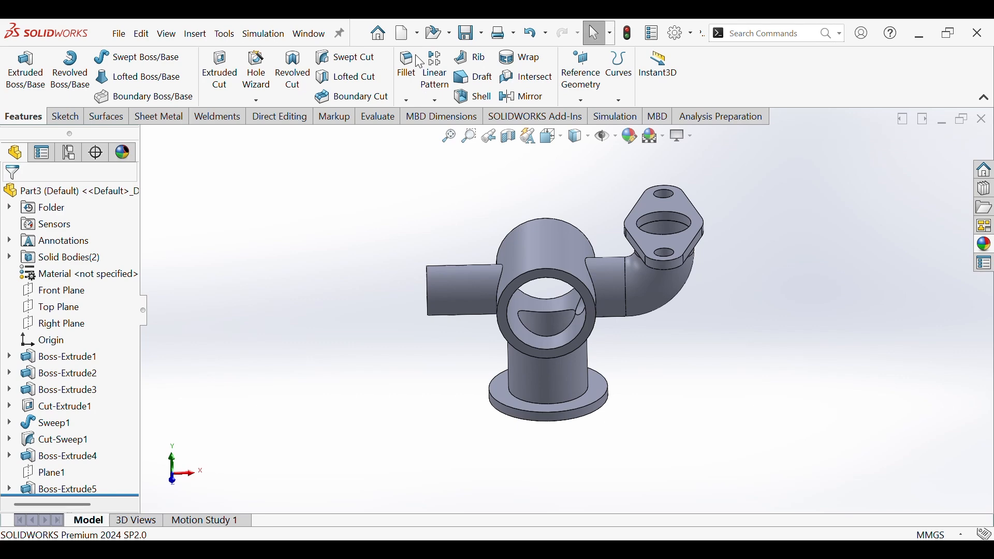
{"action": "key", "text": "ctrl+7"}
{"action": "middle_click_drag", "start_coordinate": [471, 228], "coordinate": [474, 268]}
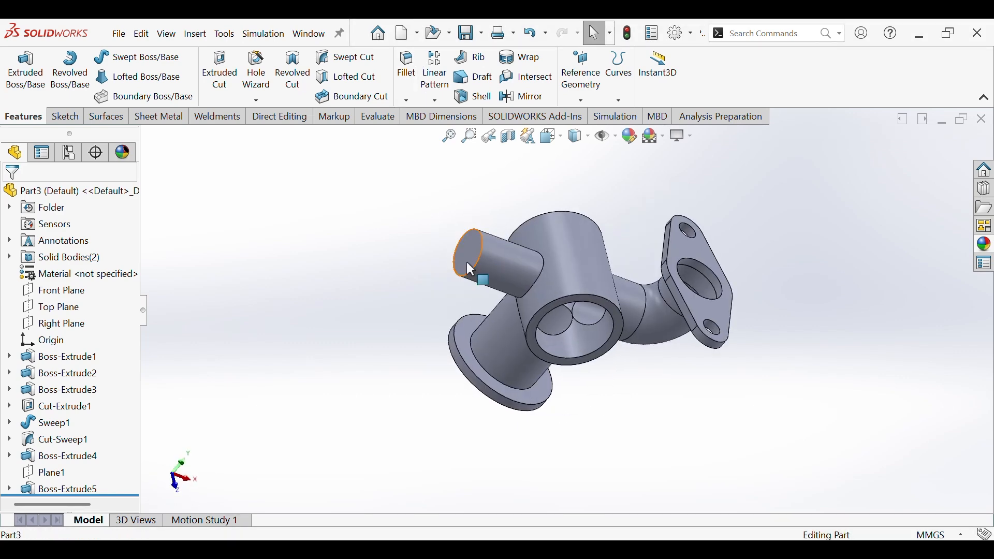
{"action": "left_click", "coordinate": [470, 269]}
{"action": "left_click", "coordinate": [517, 238]}
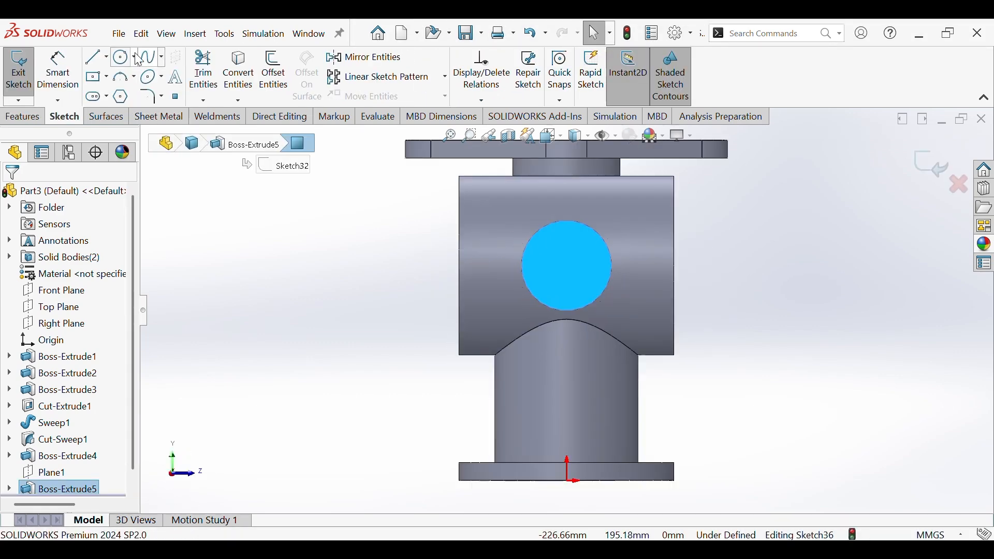
{"action": "left_click", "coordinate": [124, 60]}
{"action": "left_click", "coordinate": [568, 265]}
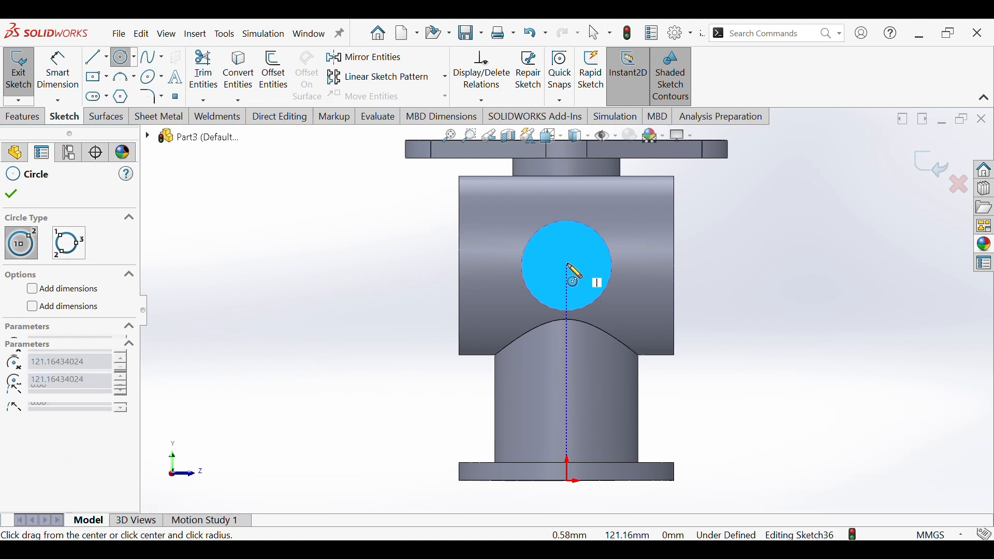
{"action": "left_click", "coordinate": [608, 223]}
{"action": "key", "text": "Escape"}
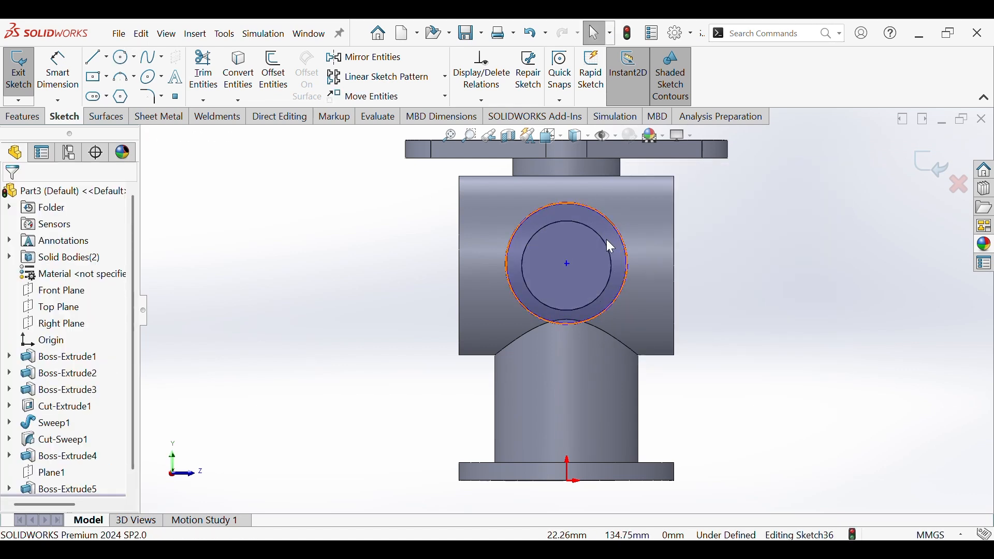
- Make the sketched circle concentric with the circular edge of the 50 mm branch
{"action": "left_click", "coordinate": [605, 240]}
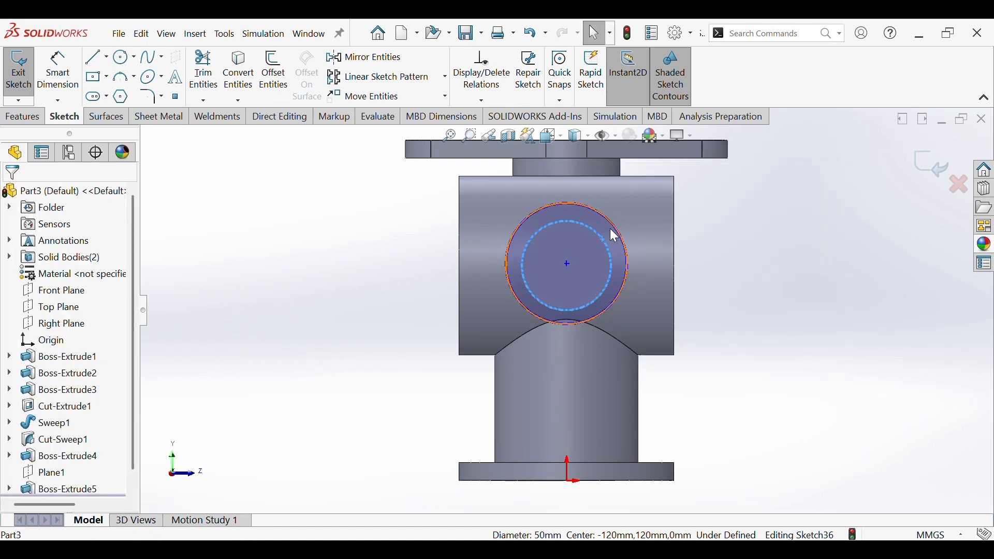
{"action": "left_click", "coordinate": [612, 226], "text": "ctrl"}
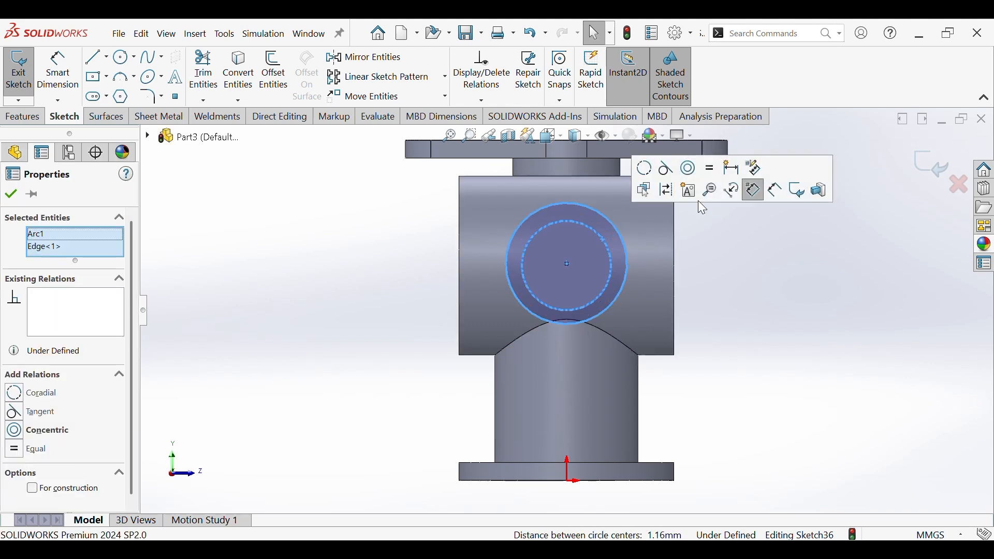
{"action": "left_click", "coordinate": [689, 170]}
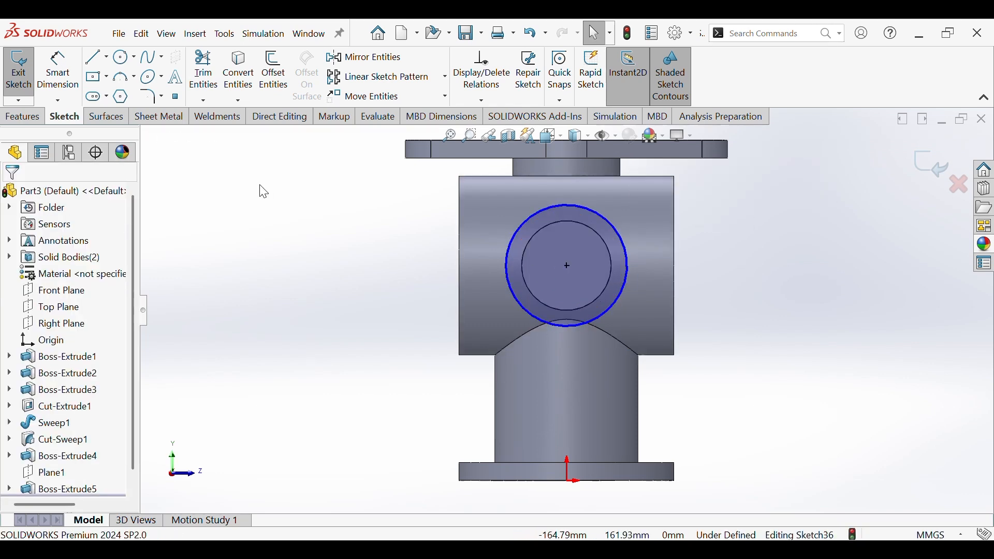
- Dimension the concentric circle's diameter as 60 mm
{"action": "left_click", "coordinate": [73, 78]}
{"action": "left_click", "coordinate": [614, 309]}
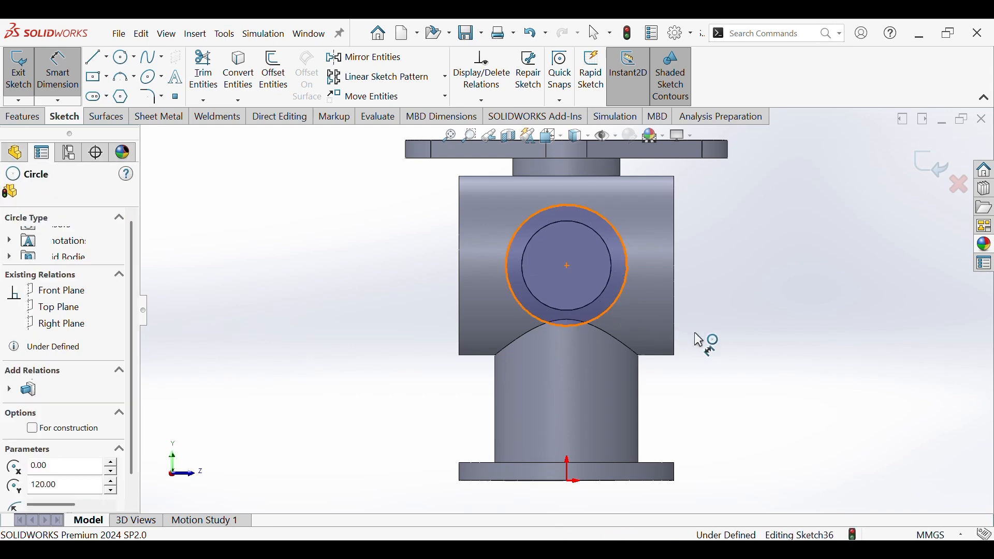
{"action": "left_click", "coordinate": [754, 362]}
{"action": "type", "text": "60"}
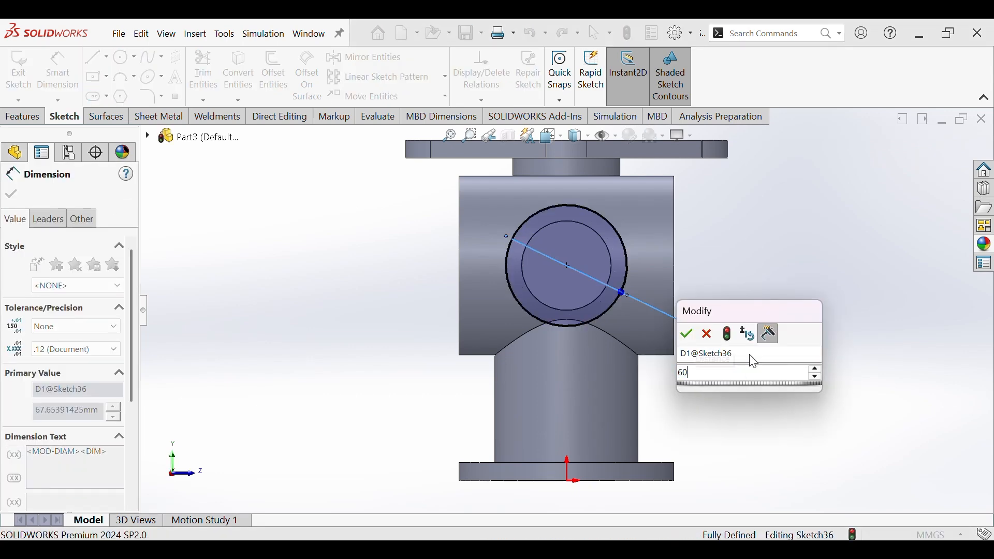
{"action": "key", "text": "Return"}
{"action": "key", "text": "Escape"}
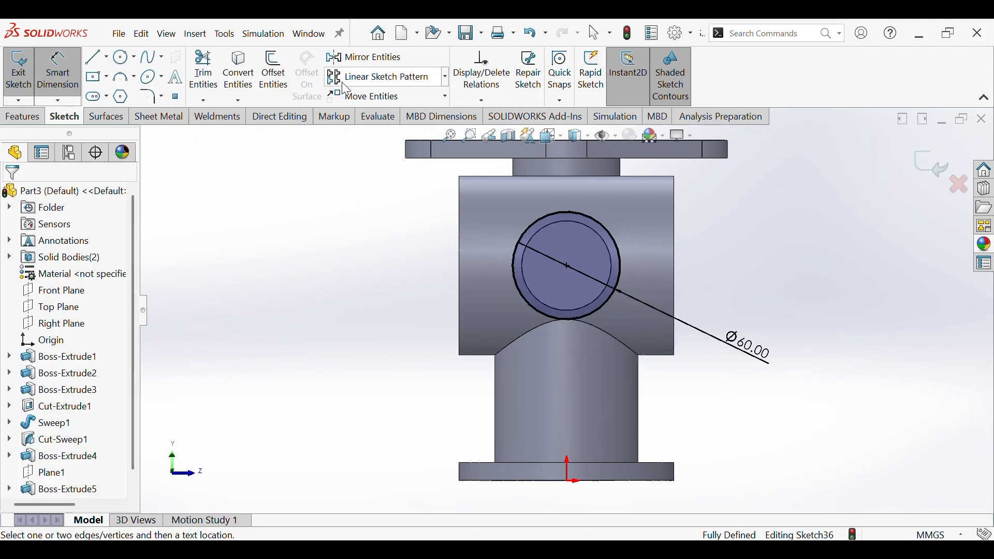
- Convert the branch's 50 mm end edge into the sketch as the inner circle of the ring
{"action": "left_click", "coordinate": [239, 73]}
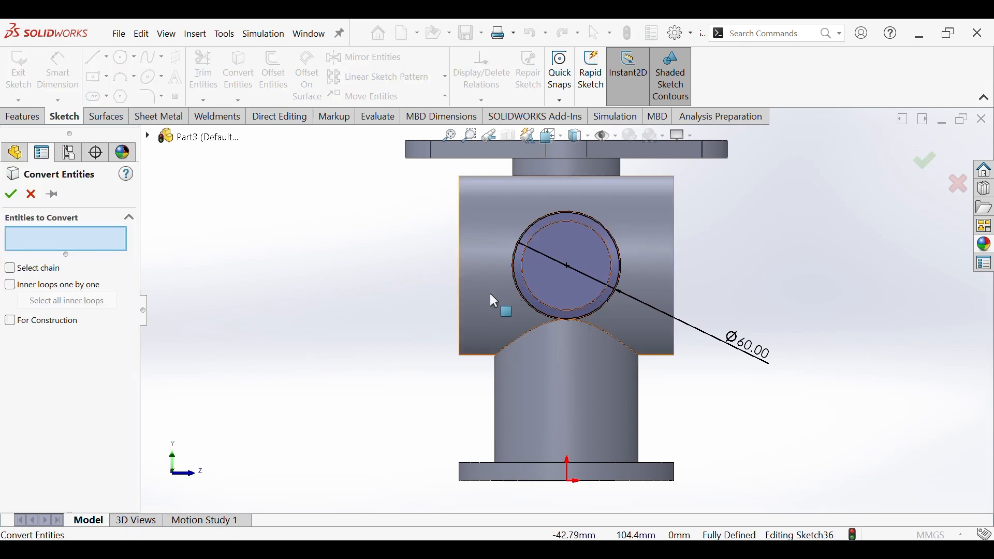
{"action": "left_click", "coordinate": [537, 296]}
{"action": "left_click", "coordinate": [10, 196]}
- Start a boss extrusion of the ring between the 50 and 60 mm circles, using Mid Plane with a 20 mm depth
{"action": "left_click", "coordinate": [23, 118]}
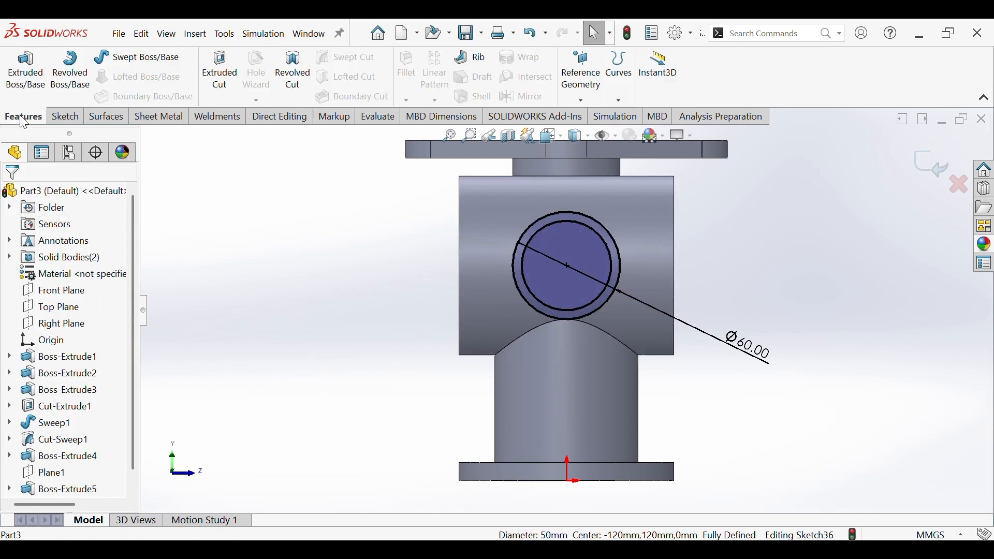
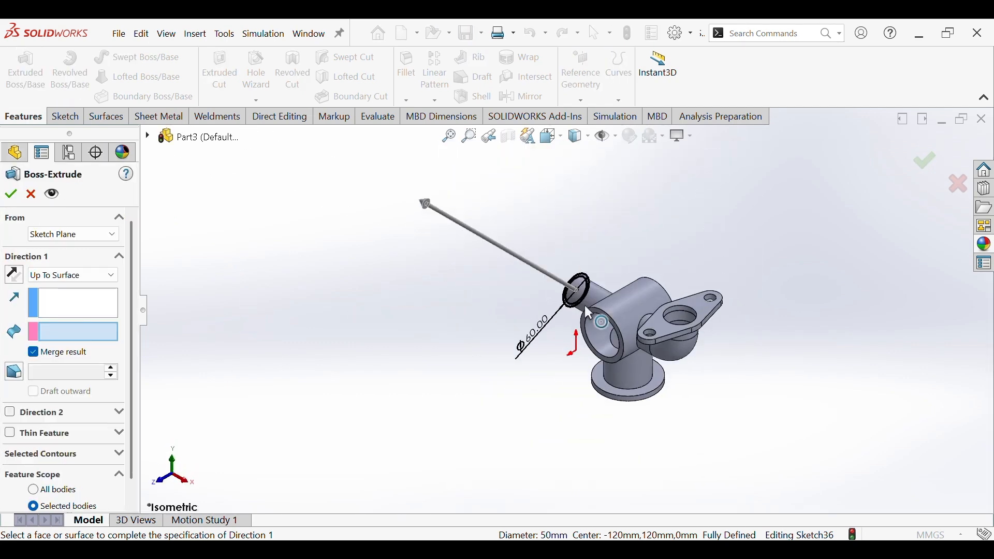
{"action": "scroll", "coordinate": [601, 295], "scroll_direction": "down", "scroll_amount": 3}
{"action": "left_click", "coordinate": [72, 274]}
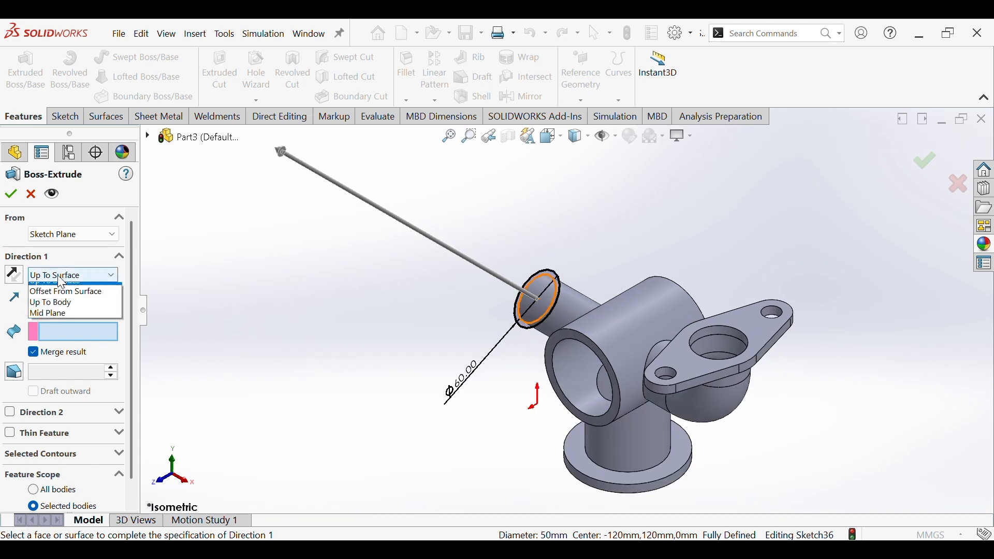
{"action": "left_click", "coordinate": [50, 353]}
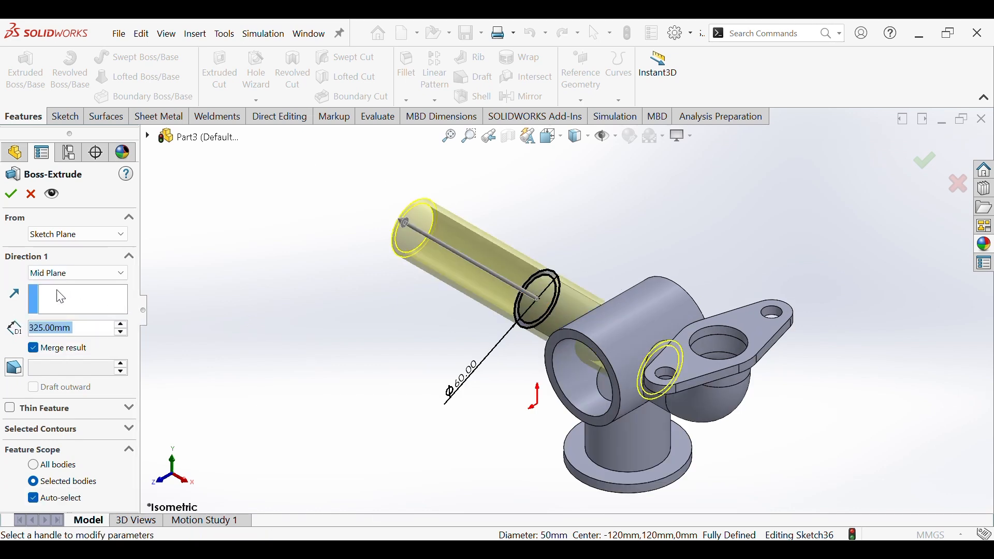
{"action": "type", "text": "20"}
{"action": "key", "text": "Return"}
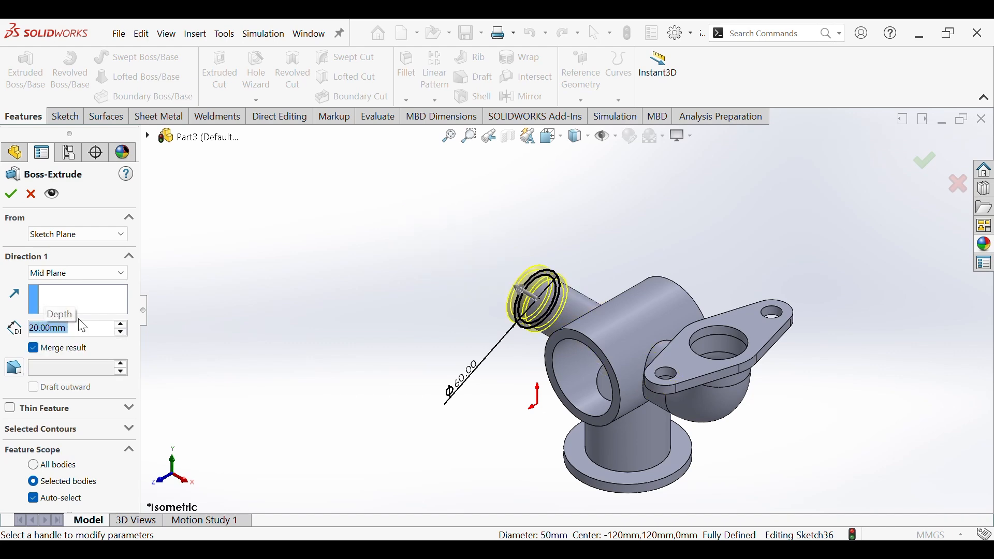
{"action": "mouse_move", "coordinate": [409, 296]}
{"action": "middle_mouse_down"}
{"action": "mouse_move", "coordinate": [508, 195]}
{"action": "mouse_move", "coordinate": [536, 356]}
{"action": "middle_mouse_up"}
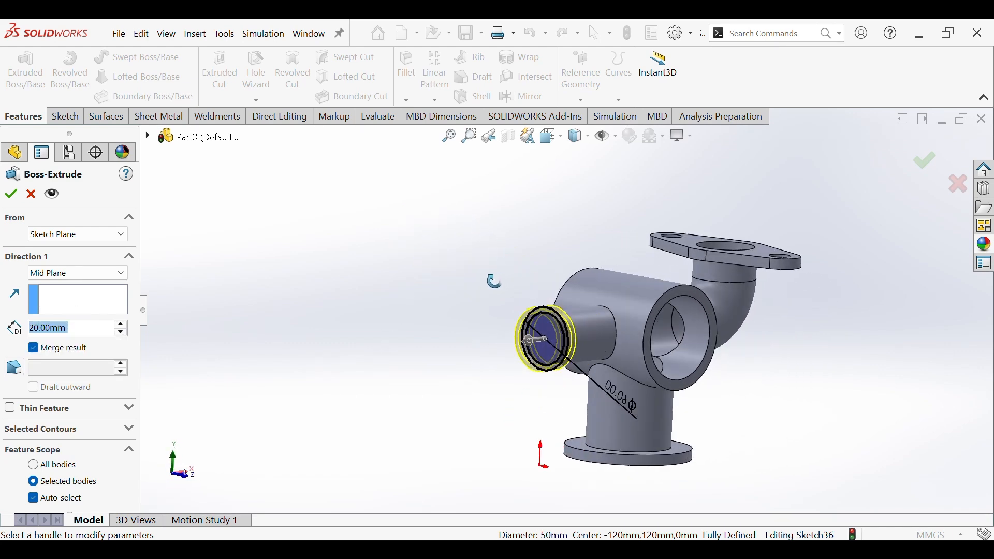
{"action": "scroll", "coordinate": [536, 356], "scroll_direction": "down", "scroll_amount": 3}
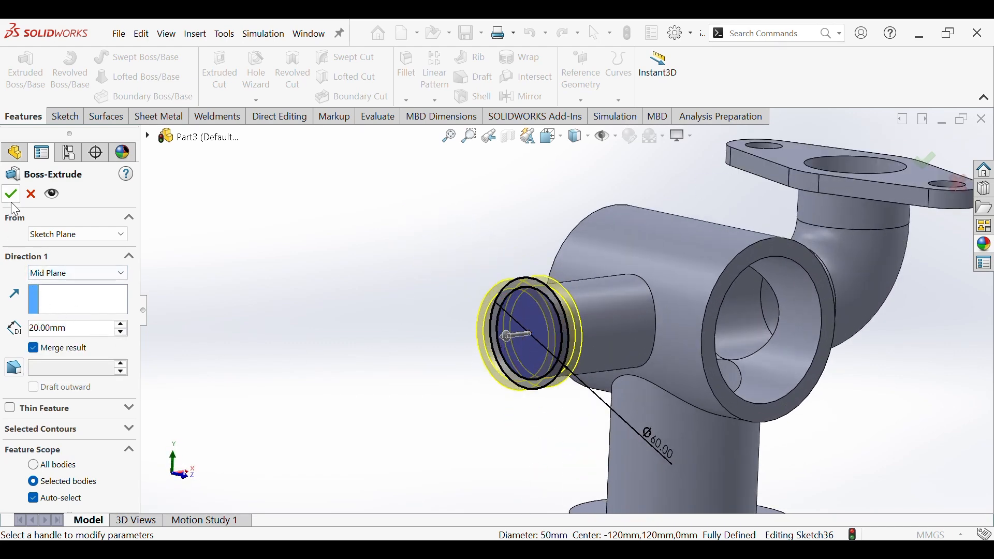
- Switch the ring extrusion to Blind, reverse it toward the horizontal cylinder and complete the collar
{"action": "left_click", "coordinate": [70, 273]}
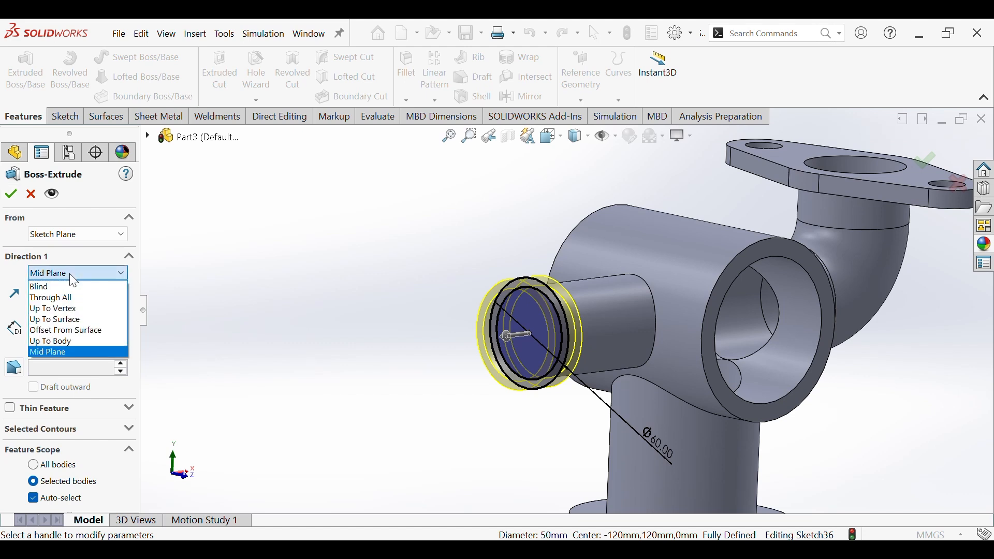
{"action": "left_click", "coordinate": [39, 286]}
{"action": "left_click", "coordinate": [20, 278]}
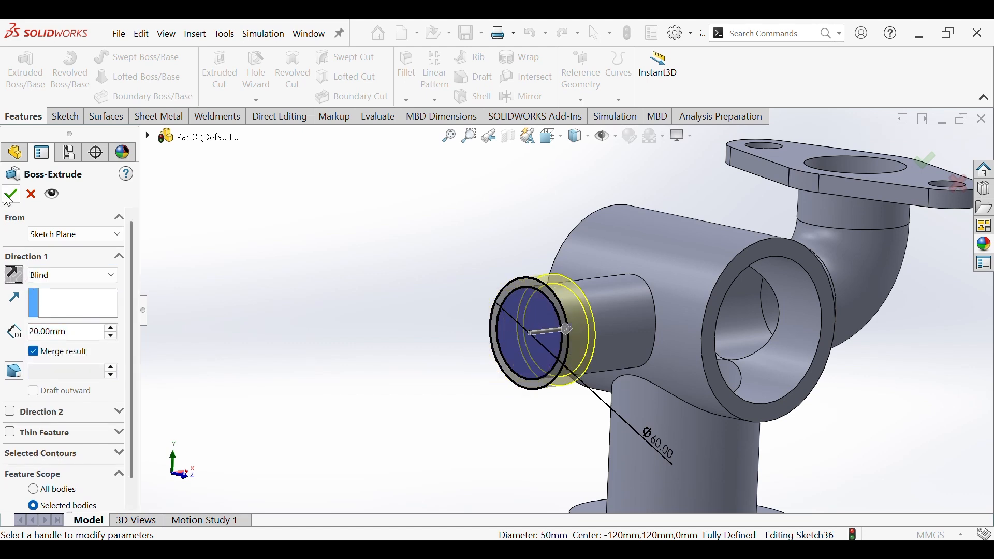
{"action": "left_click", "coordinate": [10, 195]}
- Sketch a circle about 38 mm in diameter on the collared branch's end face, centred on its axis
{"action": "mouse_move", "coordinate": [372, 304]}
{"action": "middle_mouse_down"}
{"action": "mouse_move", "coordinate": [490, 390]}
{"action": "mouse_move", "coordinate": [556, 341]}
{"action": "middle_mouse_up"}
{"action": "left_click", "coordinate": [555, 341]}
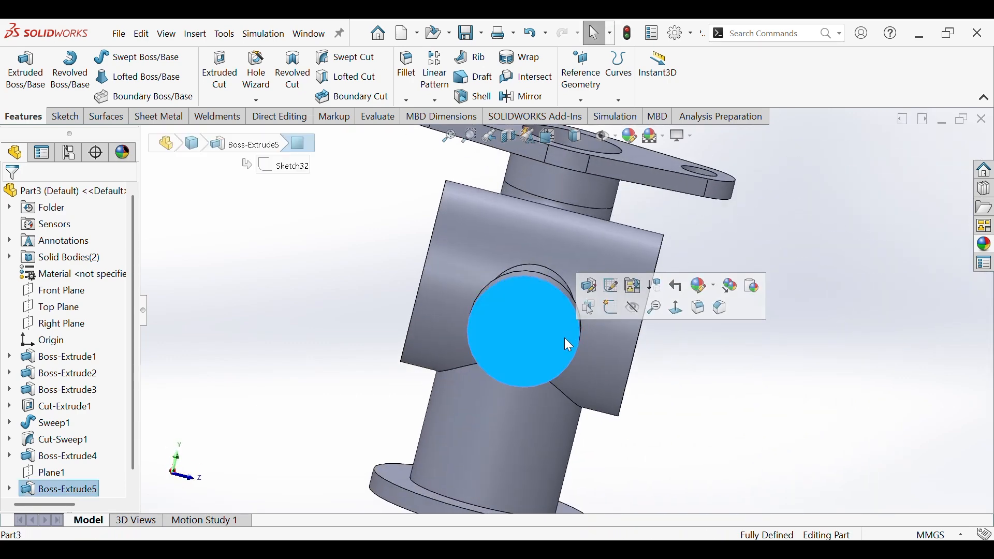
{"action": "left_click", "coordinate": [612, 308]}
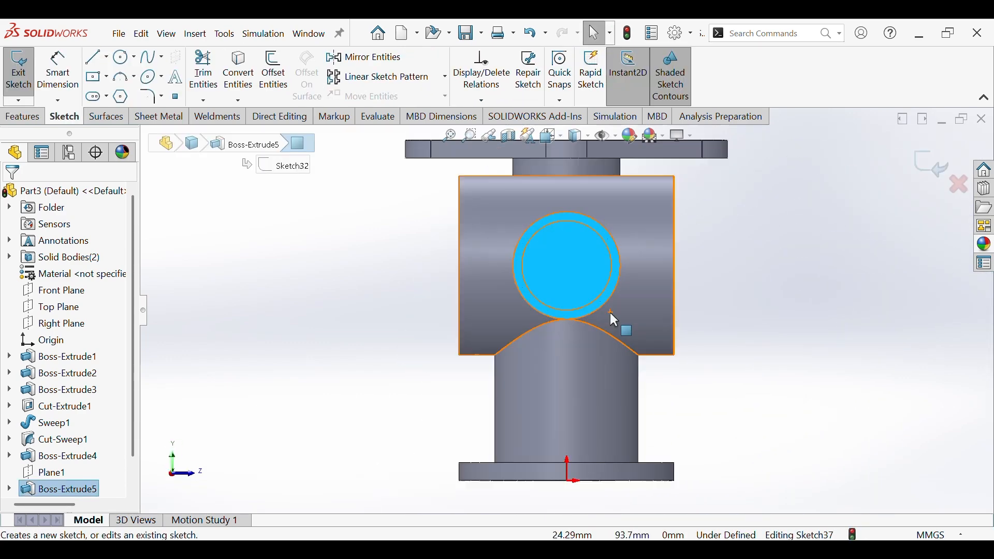
{"action": "left_click", "coordinate": [122, 58]}
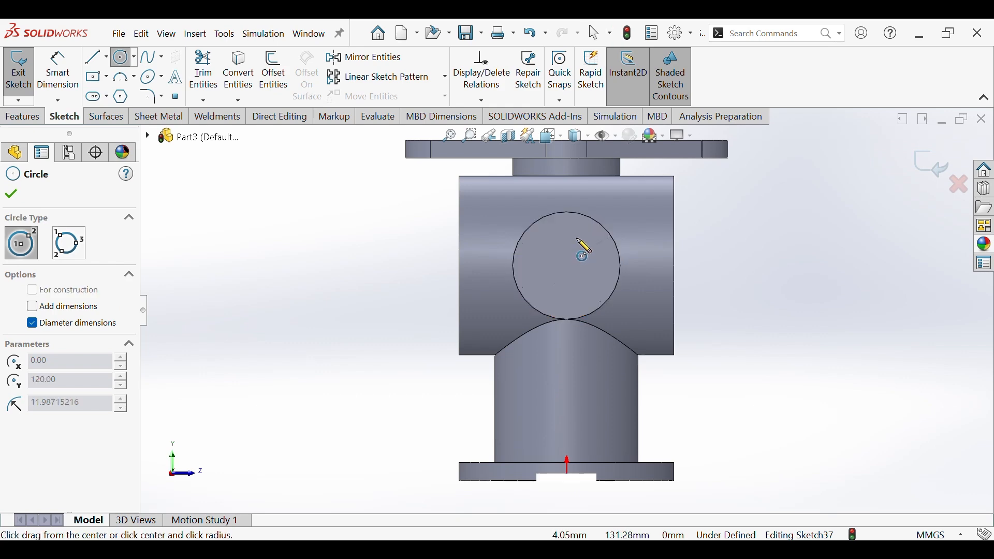
{"action": "left_click_drag", "start_coordinate": [568, 266], "coordinate": [588, 238]}
- Dimension the branch bore circle's diameter as 40 mm
{"action": "left_click", "coordinate": [75, 67]}
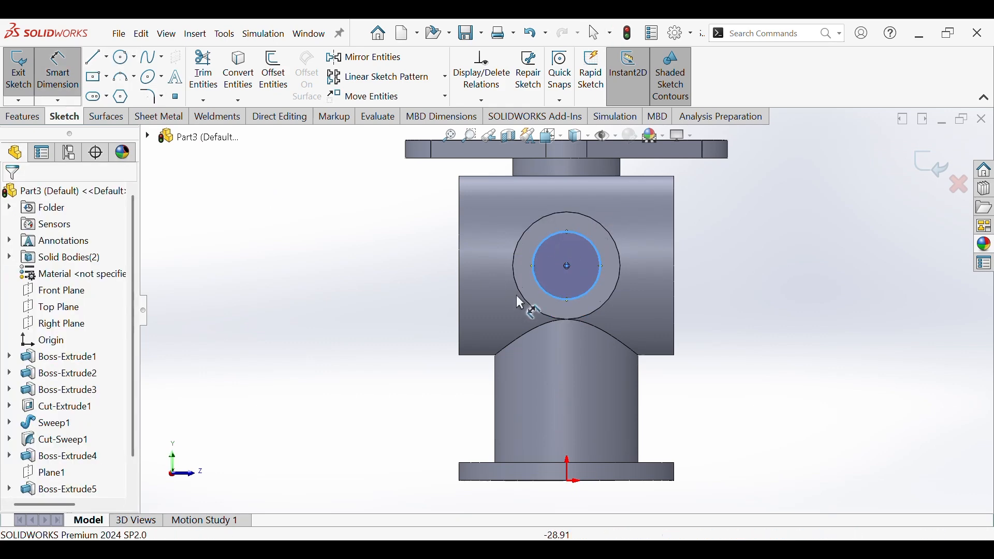
{"action": "left_click", "coordinate": [551, 296]}
{"action": "left_click", "coordinate": [386, 369]}
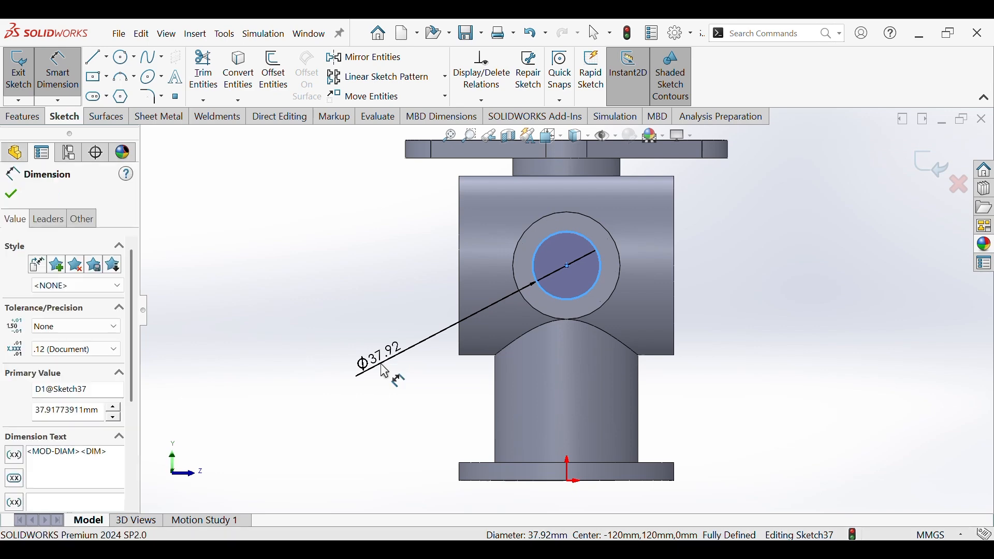
{"action": "key", "text": "Return"}
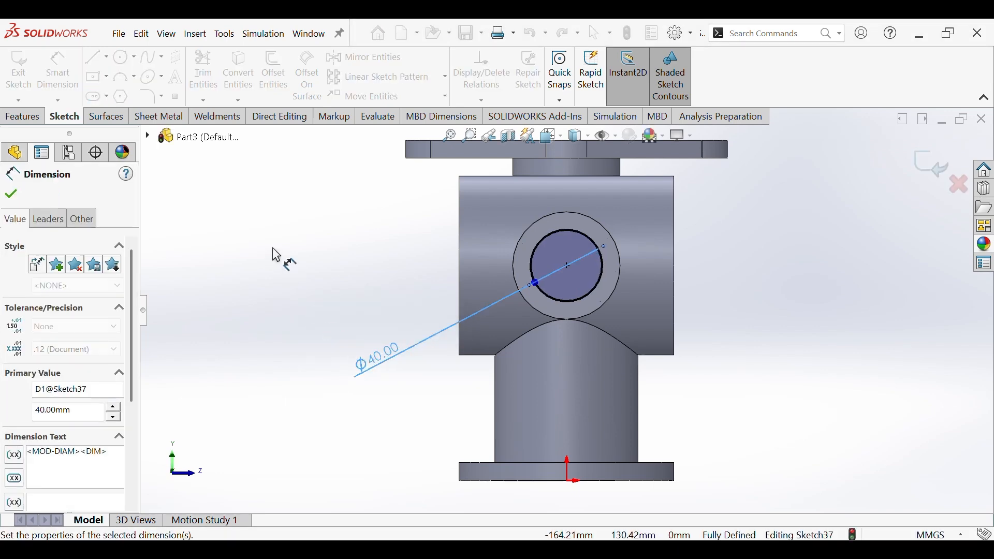
{"action": "left_click", "coordinate": [11, 194]}
- Cut the 40 mm circle through the branch with an Up To Next extruded cut into the hollow cylinder
{"action": "left_click", "coordinate": [34, 116]}
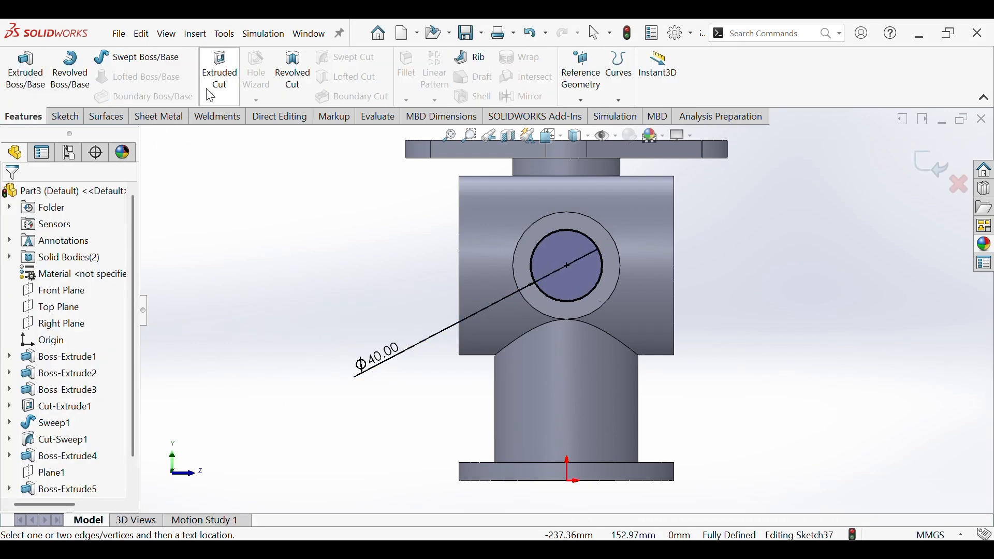
{"action": "left_click", "coordinate": [211, 95]}
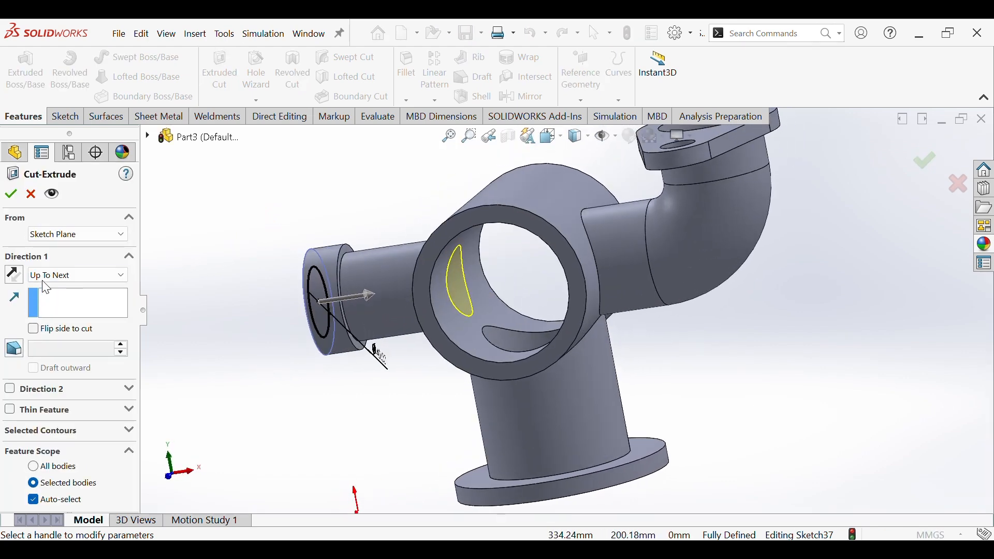
{"action": "left_click", "coordinate": [10, 193]}
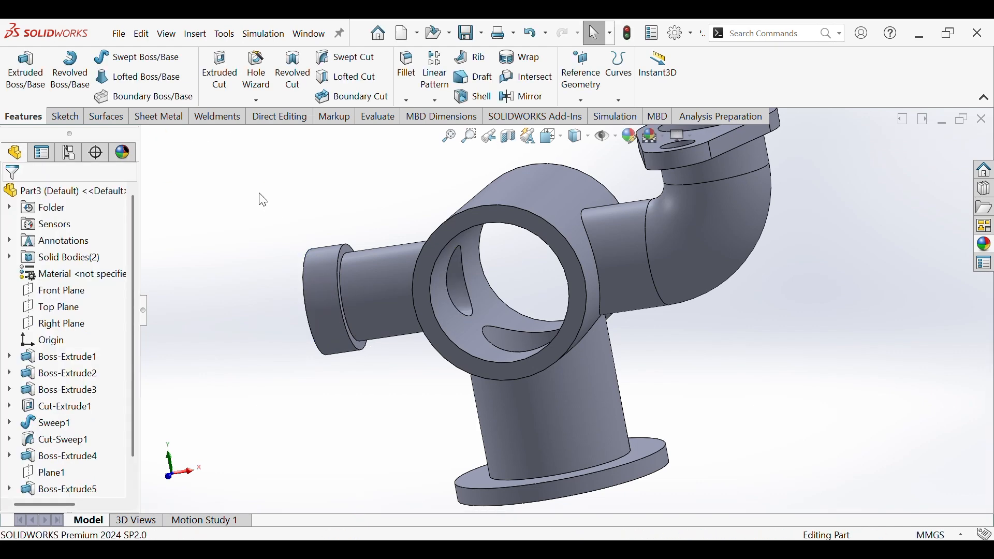
- Sketch a circle centred on the origin on the upper face of the round base flange, slightly smaller than the flange's outer edge
{"action": "key", "text": "ctrl+7"}
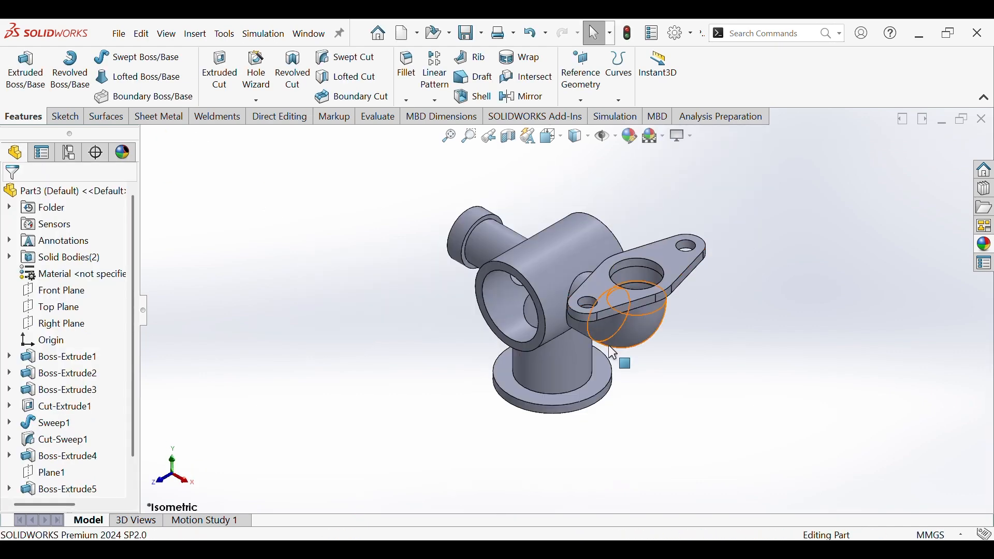
{"action": "scroll", "coordinate": [546, 344], "scroll_direction": "down", "scroll_amount": 5}
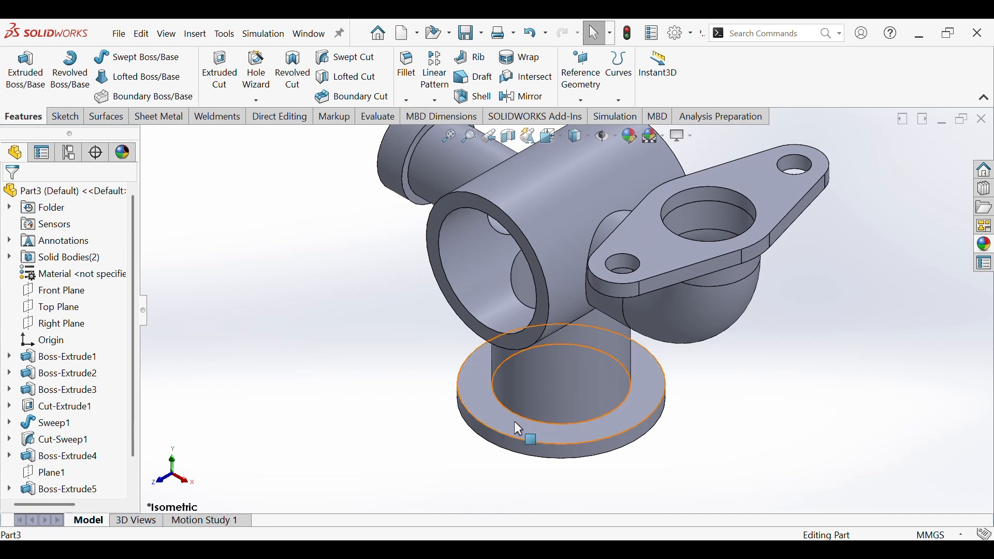
{"action": "left_click", "coordinate": [514, 421]}
{"action": "left_click", "coordinate": [566, 388]}
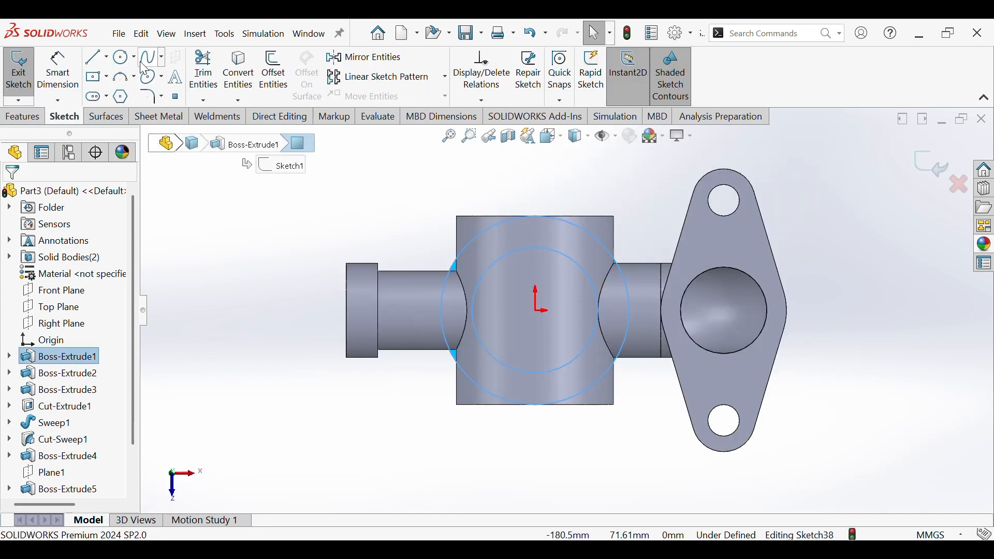
{"action": "left_click", "coordinate": [124, 58]}
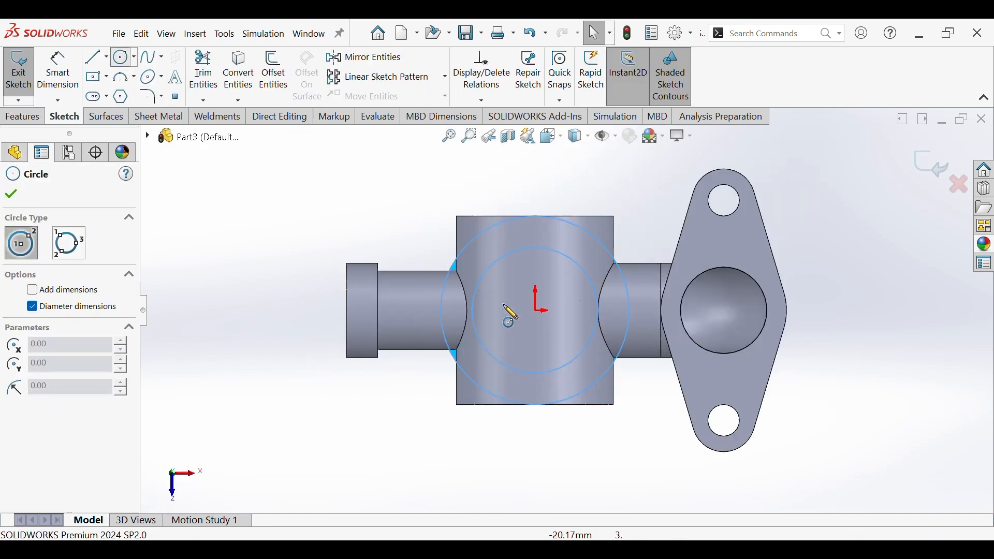
{"action": "left_click", "coordinate": [536, 310]}
{"action": "left_click", "coordinate": [600, 246]}
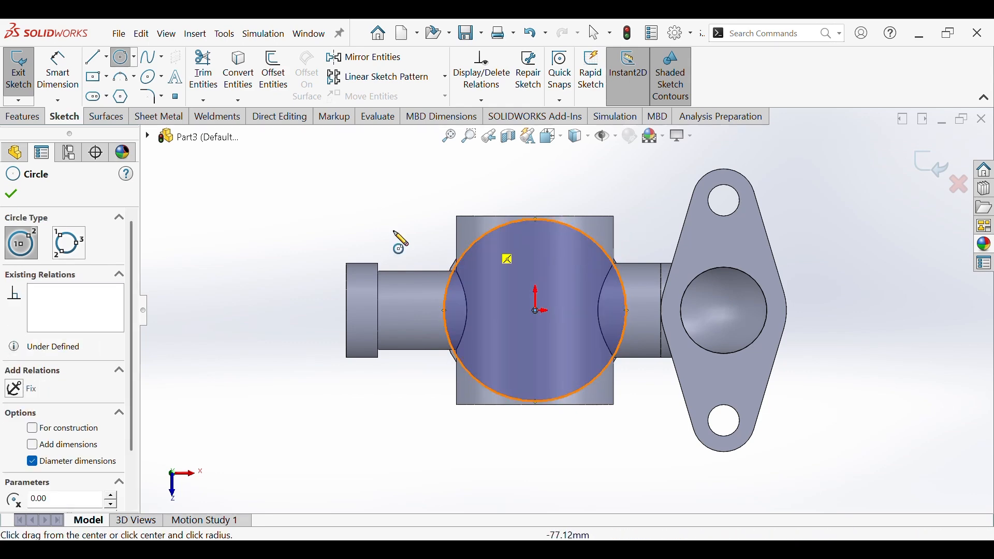
- Dimension the base flange circle's diameter as 100 mm and turn the circle into construction geometry
{"action": "left_click", "coordinate": [76, 87]}
{"action": "scroll", "coordinate": [253, 164], "scroll_direction": "up", "scroll_amount": 1}
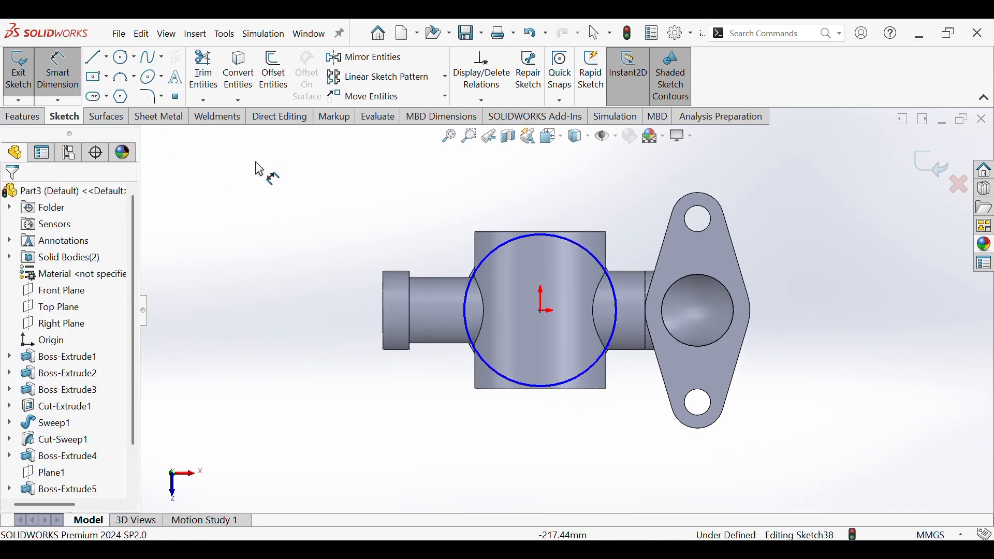
{"action": "left_click", "coordinate": [509, 381]}
{"action": "left_click", "coordinate": [394, 441]}
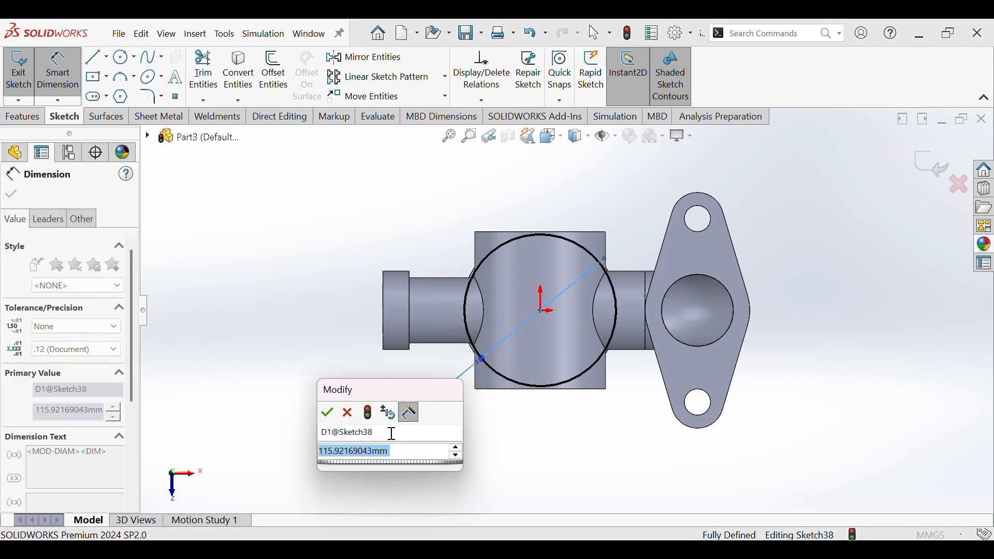
{"action": "type", "text": "100"}
{"action": "key", "text": "Return"}
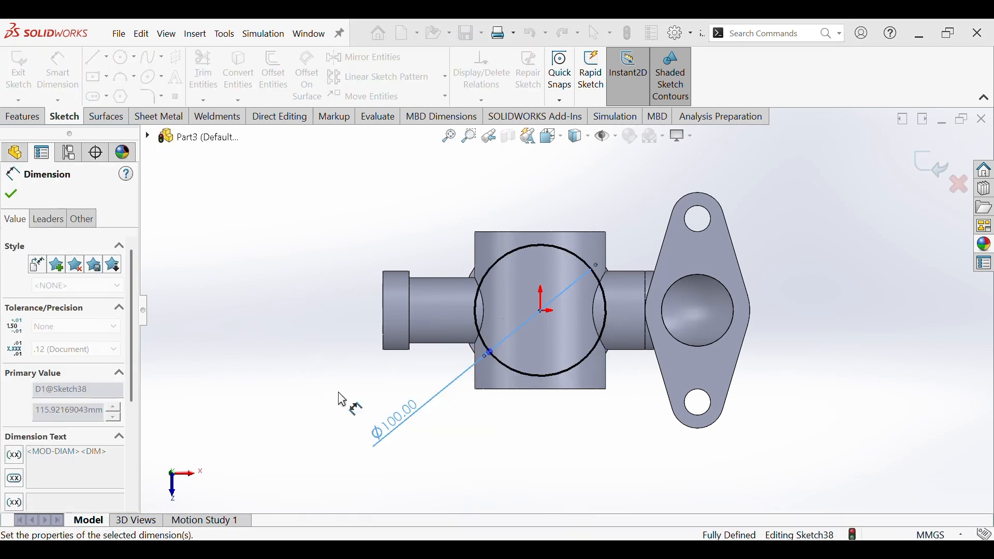
{"action": "left_click", "coordinate": [10, 193]}
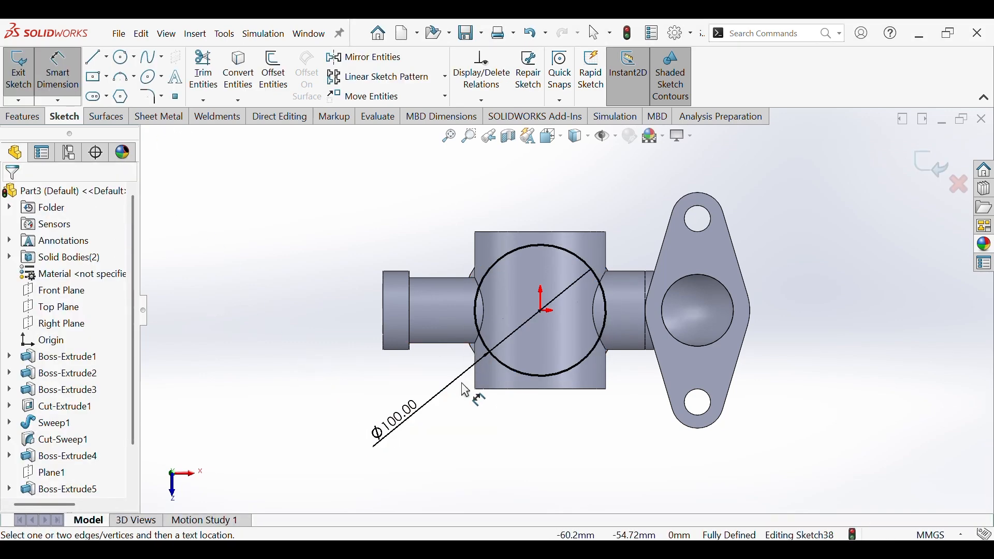
{"action": "key", "text": "Escape"}
{"action": "left_click", "coordinate": [537, 374]}
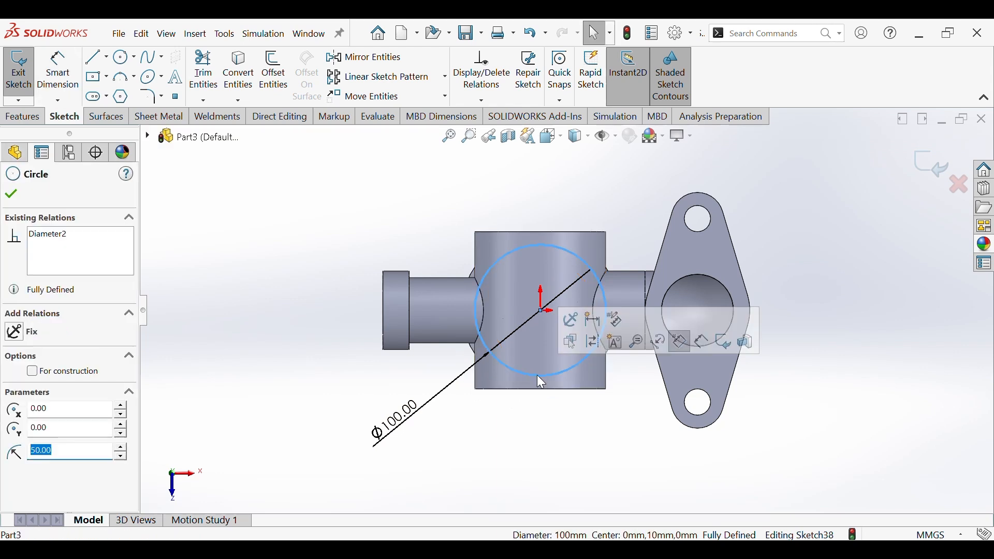
{"action": "left_click", "coordinate": [594, 343]}
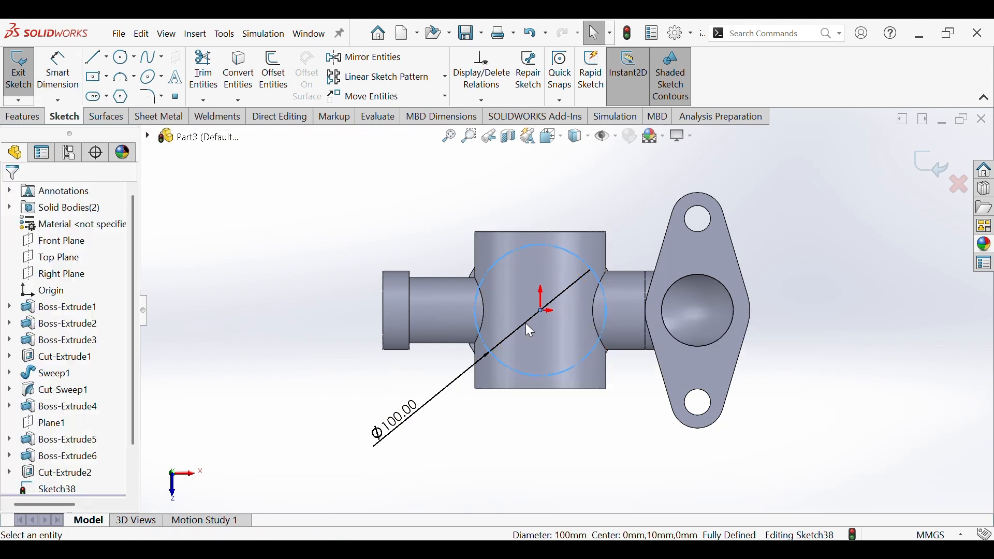
- Sketch a circle about 55 mm in diameter centred on the upper quadrant of the construction circle
{"action": "left_click", "coordinate": [121, 59]}
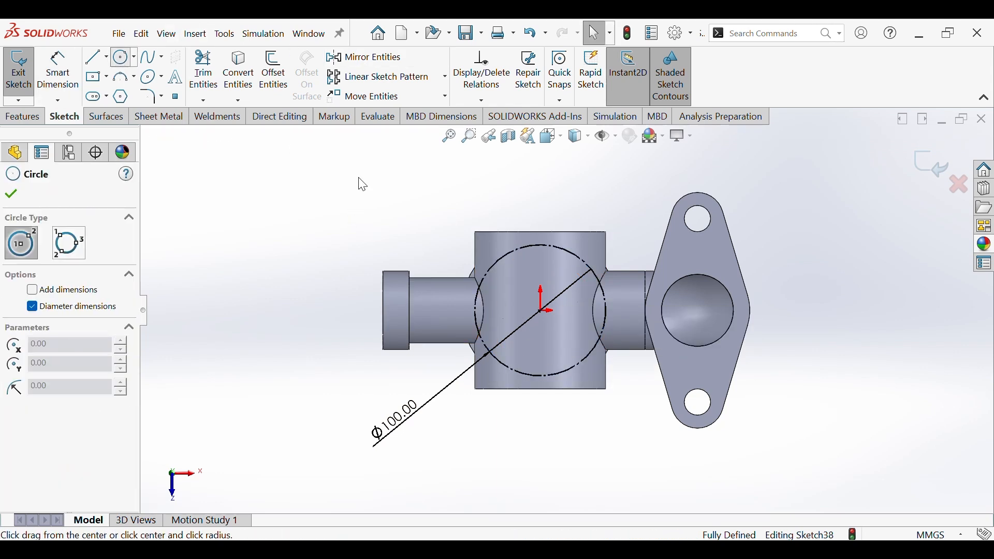
{"action": "left_click", "coordinate": [541, 244]}
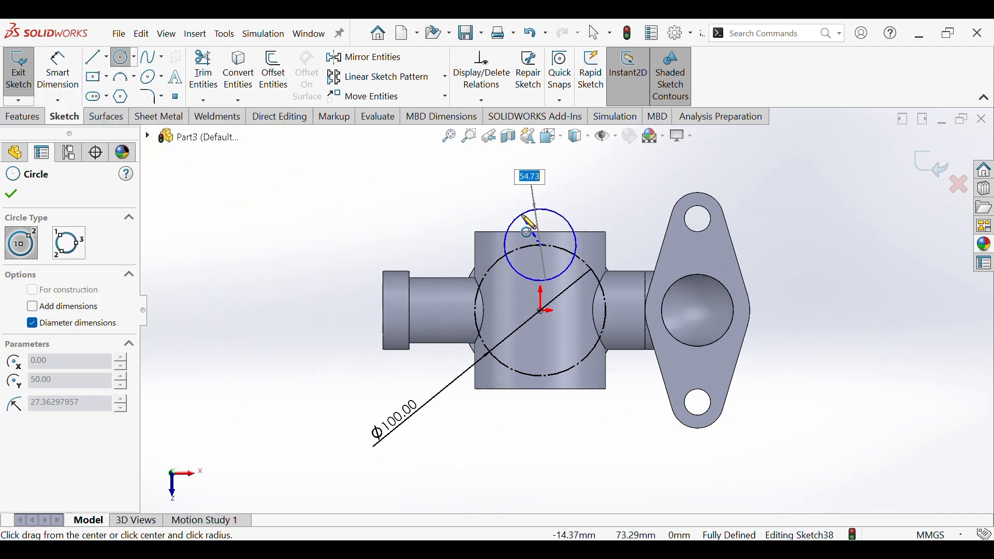
{"action": "left_click", "coordinate": [529, 228]}
- Dimension the bolt hole circle's diameter as 12 mm
{"action": "left_click", "coordinate": [58, 73]}
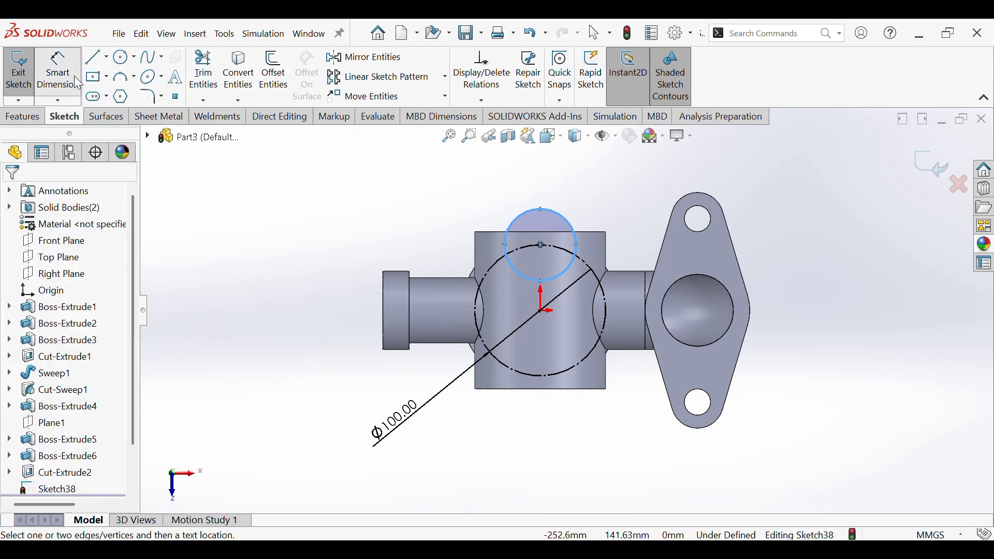
{"action": "left_click", "coordinate": [554, 287]}
{"action": "left_click", "coordinate": [408, 211]}
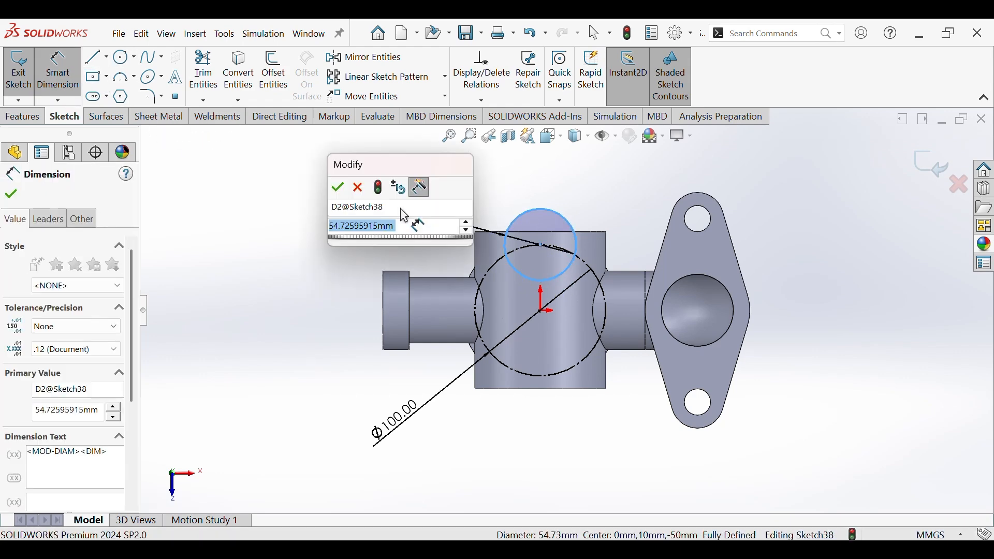
{"action": "type", "text": "12"}
{"action": "key", "text": "Return"}
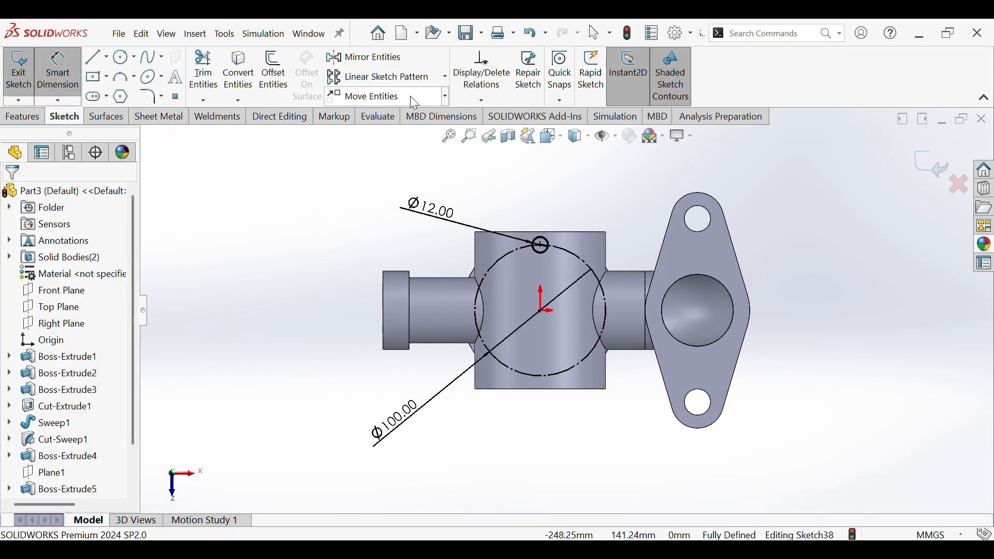
- Pattern the 12 mm circle around the origin with a circular sketch pattern of 6 equally spaced instances over 360 degrees
{"action": "left_click", "coordinate": [445, 77]}
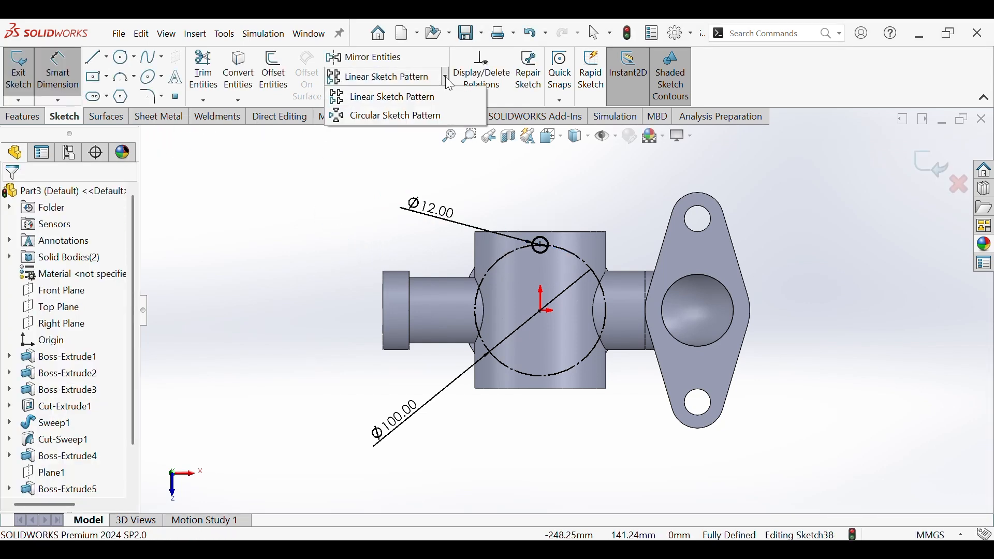
{"action": "left_click", "coordinate": [435, 113]}
{"action": "left_click", "coordinate": [57, 241]}
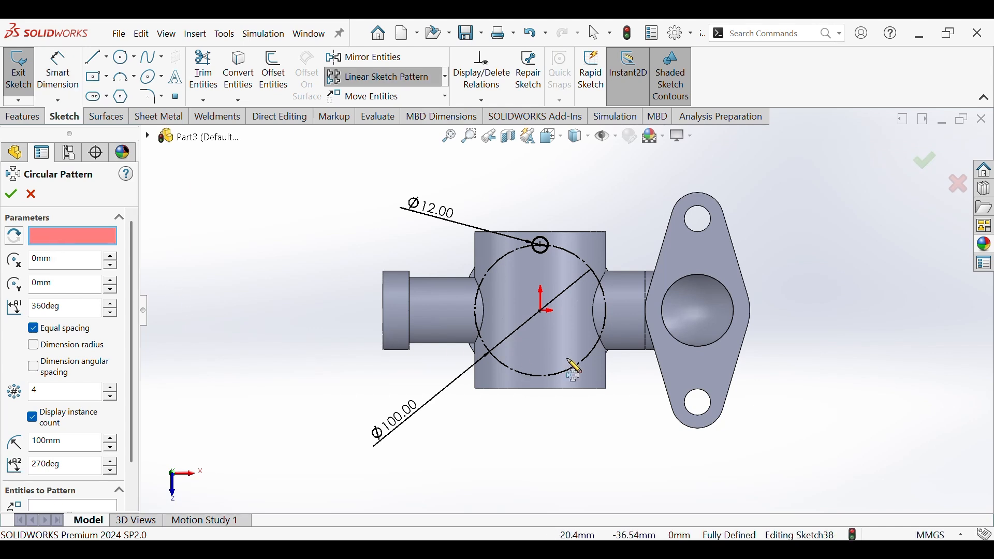
{"action": "left_click", "coordinate": [544, 312]}
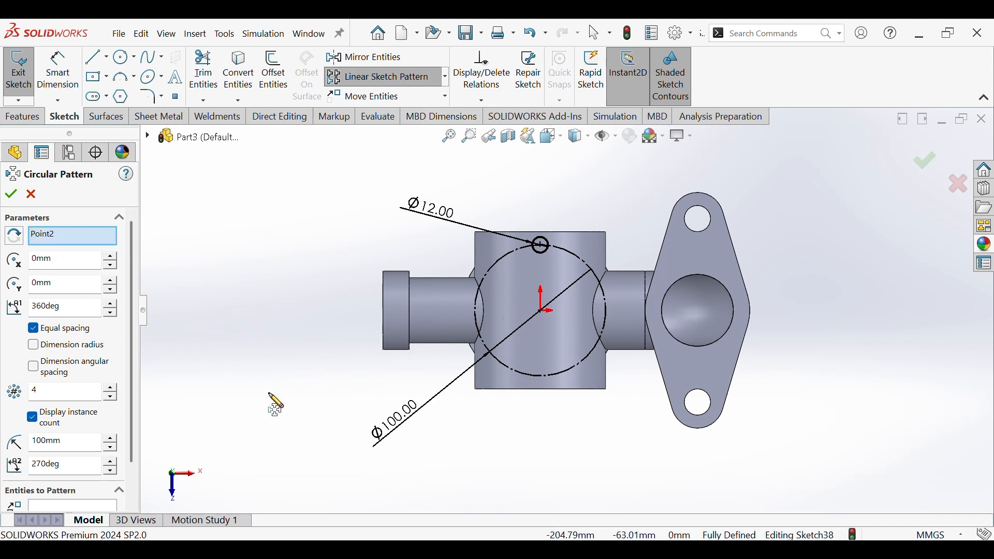
{"action": "scroll", "coordinate": [132, 372], "scroll_direction": "down", "scroll_amount": 2}
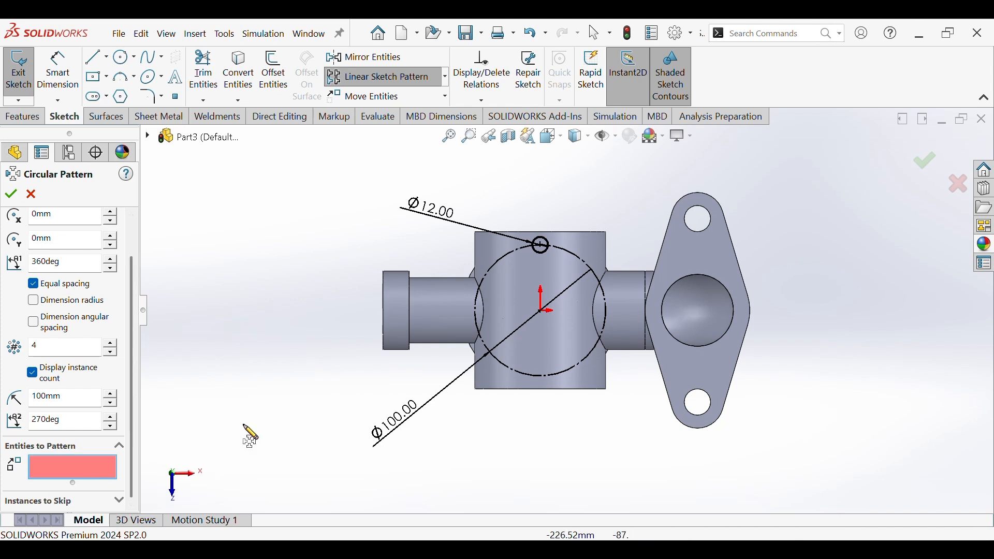
{"action": "left_click", "coordinate": [541, 262]}
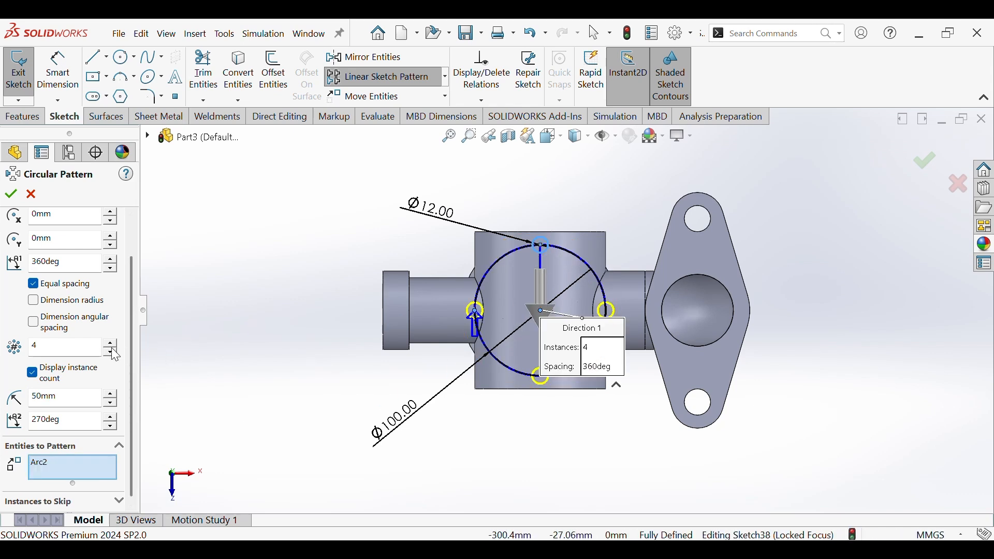
{"action": "left_click", "coordinate": [11, 195]}
- Cut the six bolt holes through the base flange with an Up To Next extruded cut
{"action": "left_click", "coordinate": [21, 118]}
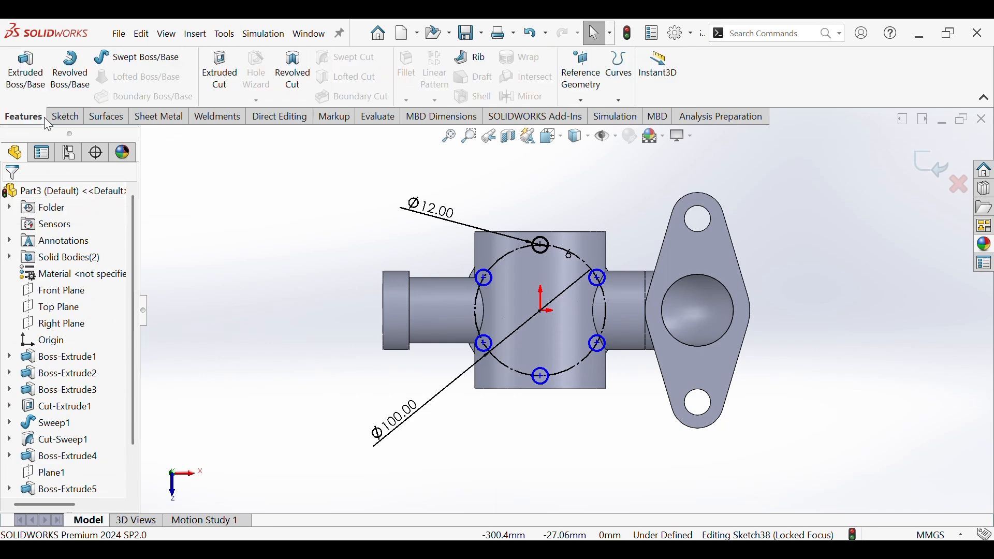
{"action": "left_click", "coordinate": [213, 88]}
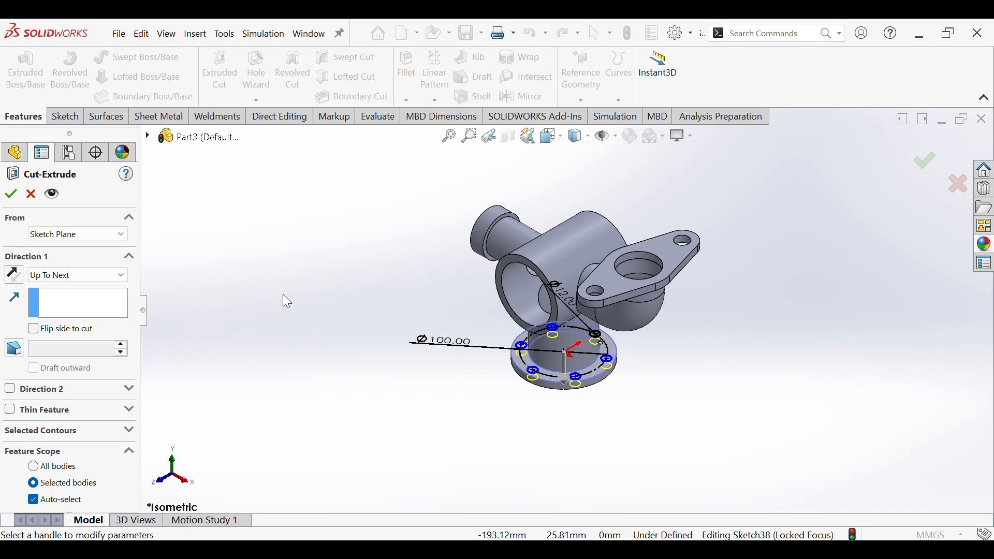
{"action": "left_click", "coordinate": [10, 194]}
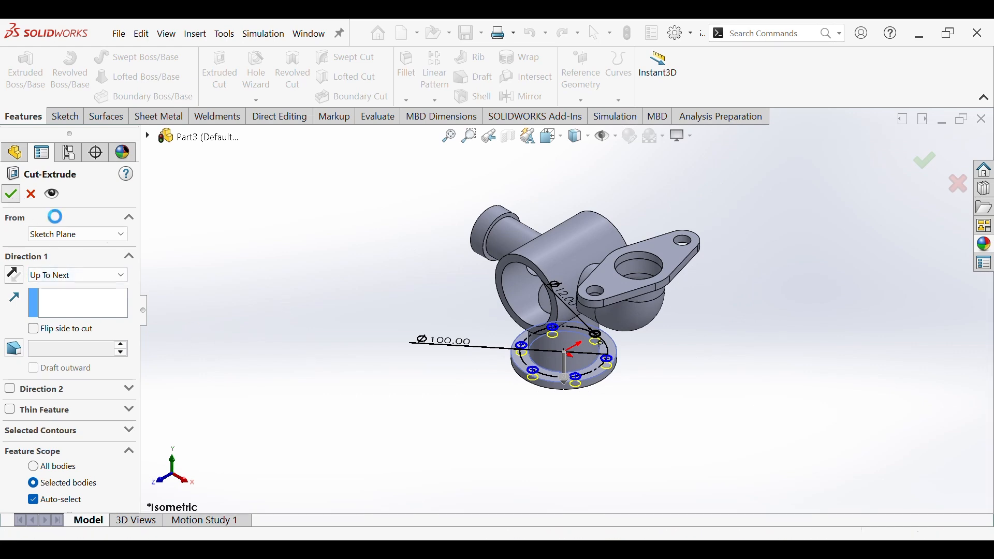
- Start a sketch on the front ring face of the hollow cylinder
{"action": "scroll", "coordinate": [488, 315], "scroll_direction": "down", "scroll_amount": 3}
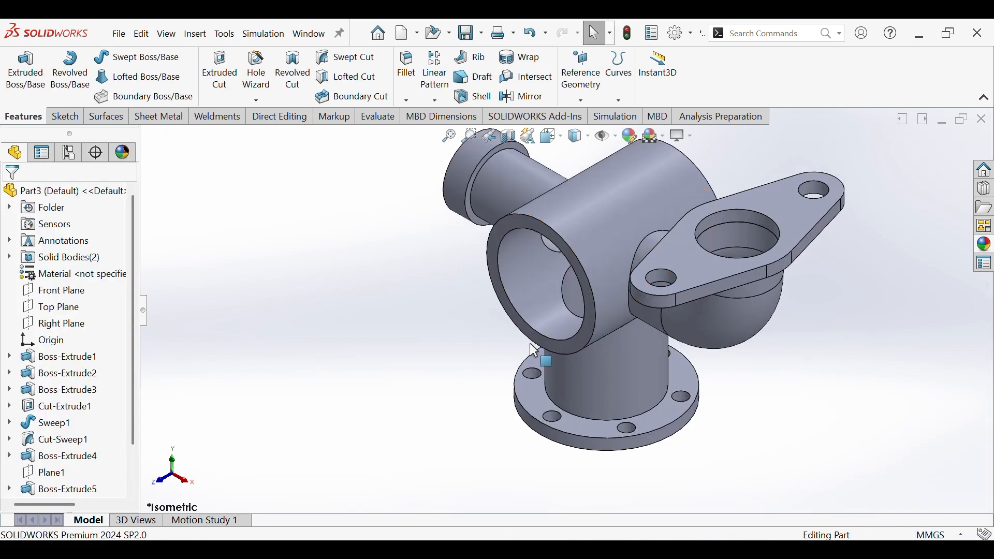
{"action": "left_click", "coordinate": [545, 344]}
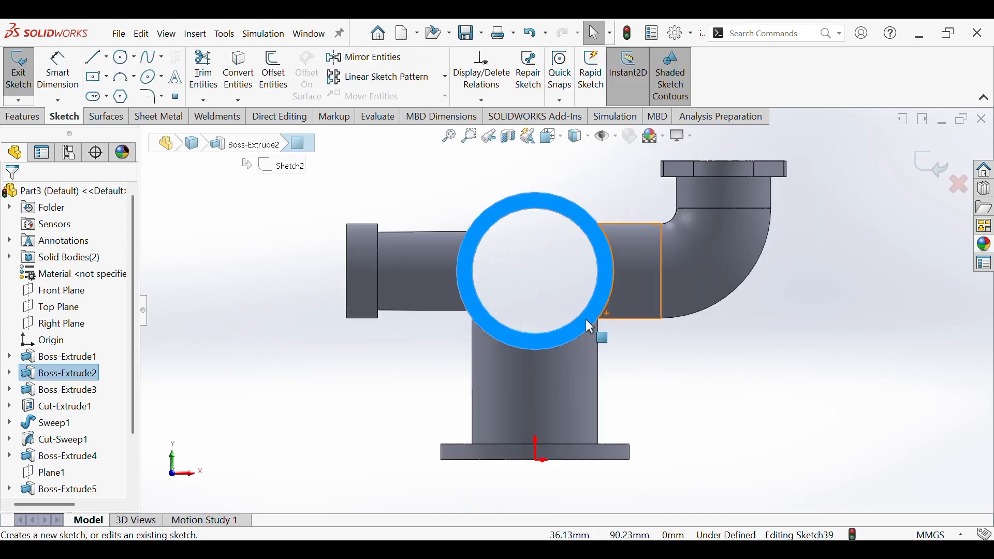
{"action": "left_click", "coordinate": [122, 60]}
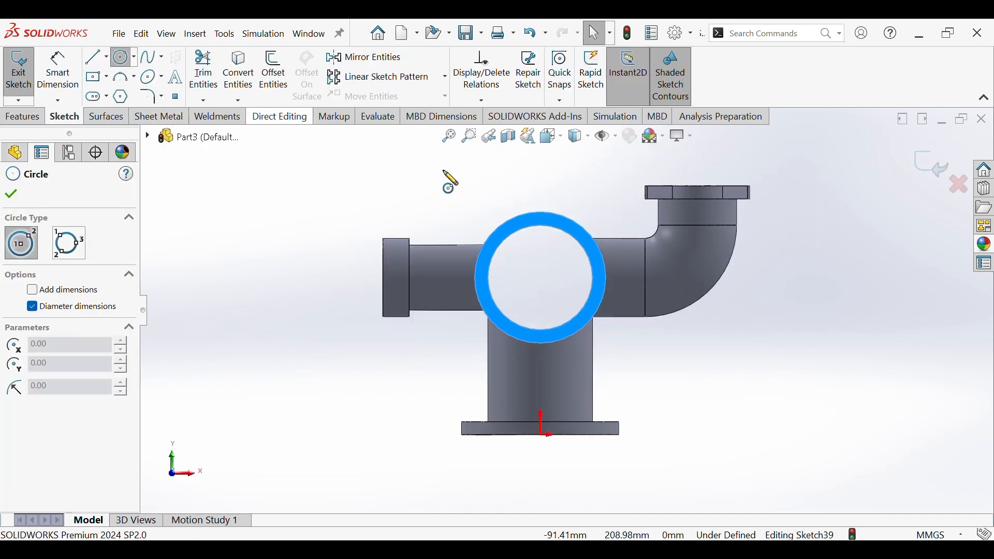
{"action": "left_click_drag", "start_coordinate": [541, 278], "coordinate": [572, 208]}
{"action": "left_click", "coordinate": [74, 89]}
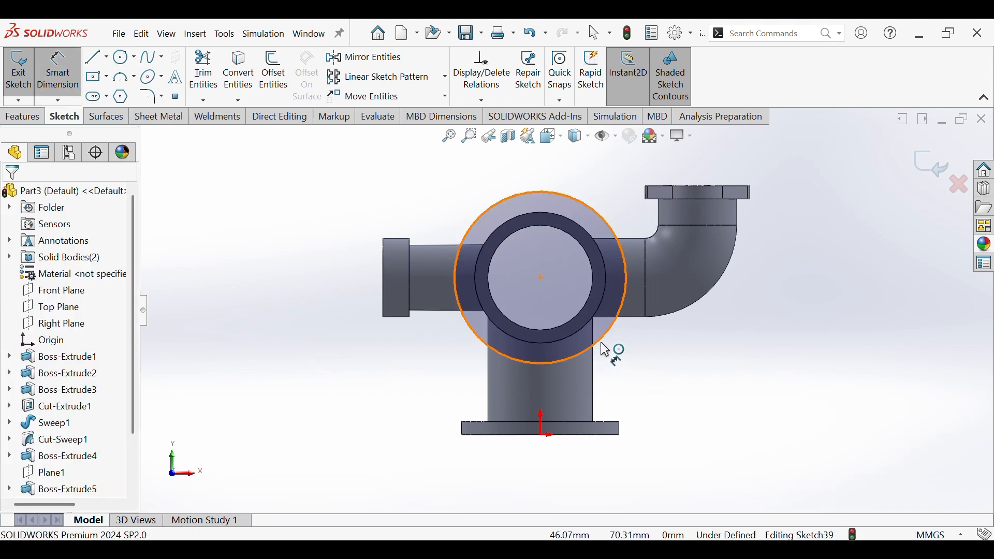
{"action": "key", "text": "Escape"}
{"action": "key", "text": "ctrl+z"}
- Convert the outer edge of the hollow cylinder's front face into a sketch circle
{"action": "left_click", "coordinate": [591, 249]}
{"action": "scroll", "coordinate": [576, 192], "scroll_direction": "down", "scroll_amount": 3}
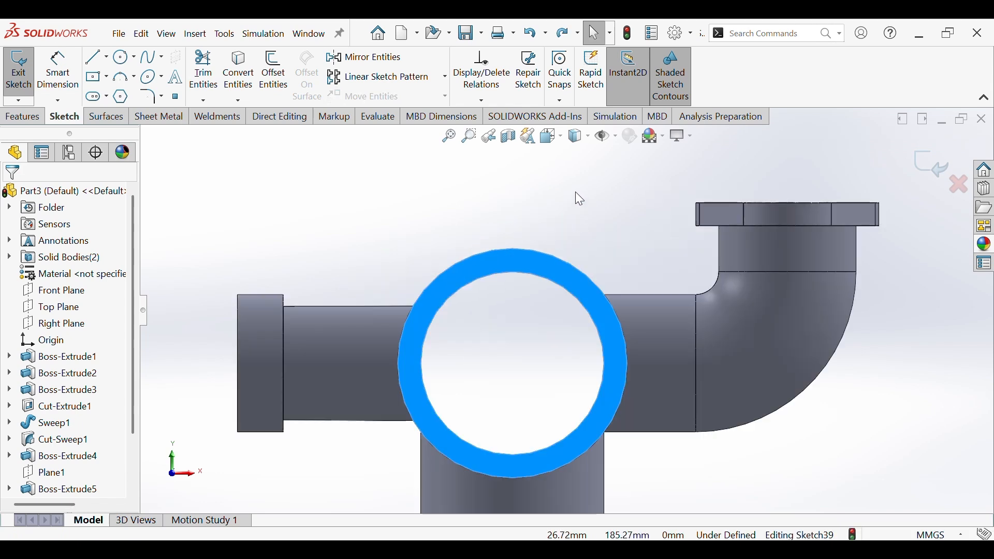
{"action": "scroll", "coordinate": [573, 193], "scroll_direction": "up", "scroll_amount": 1}
{"action": "key", "text": "Escape"}
{"action": "middle_click_drag", "start_coordinate": [568, 218], "coordinate": [566, 245], "text": "ctrl"}
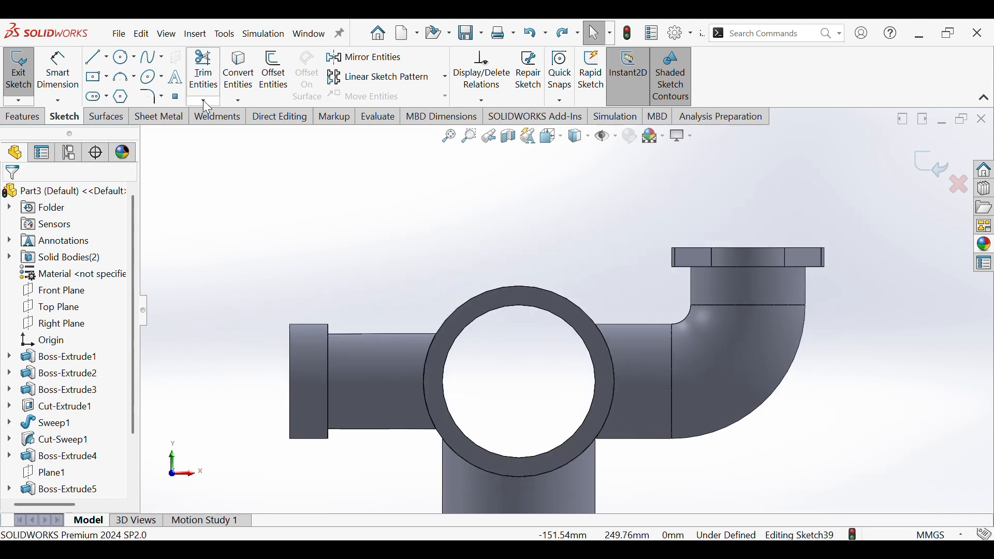
{"action": "left_click", "coordinate": [500, 298]}
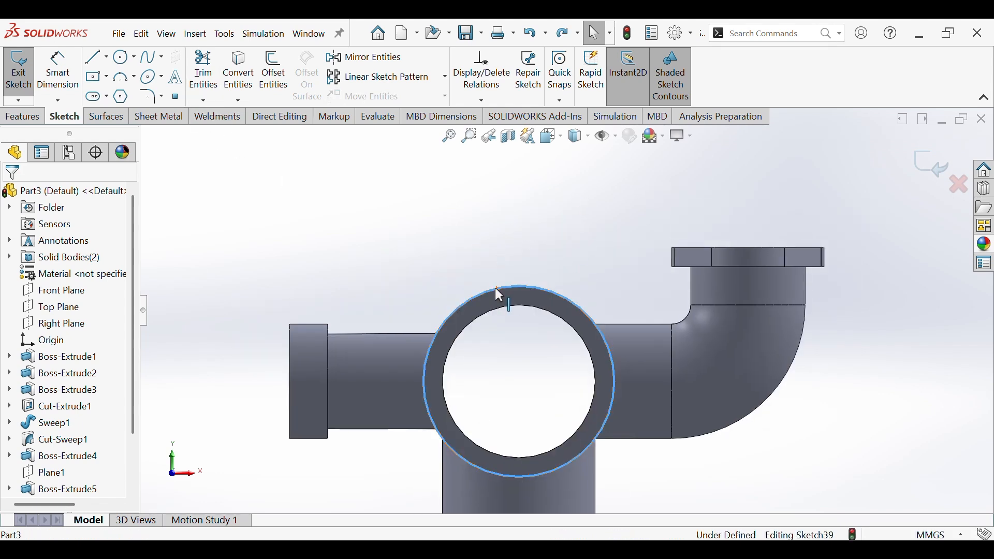
{"action": "left_click", "coordinate": [258, 82]}
- Sketch a circle about 23 mm in diameter above the hollow cylinder, vertically aligned with the cylinder's centre
{"action": "left_click", "coordinate": [125, 60]}
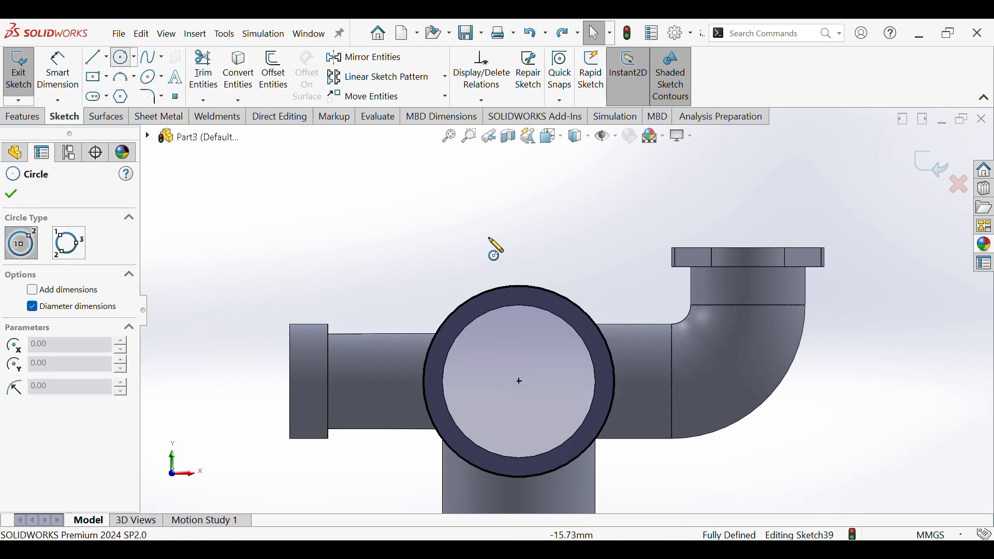
{"action": "left_click", "coordinate": [519, 224]}
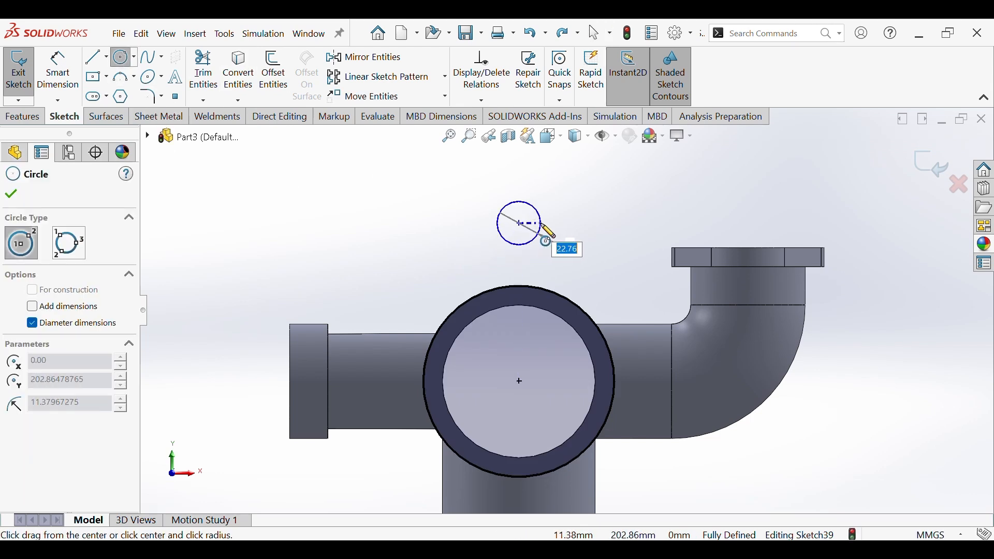
{"action": "left_click", "coordinate": [538, 235]}
- Dimension the diameter of the small circle above the cylinder as 24 mm
{"action": "left_click", "coordinate": [73, 86]}
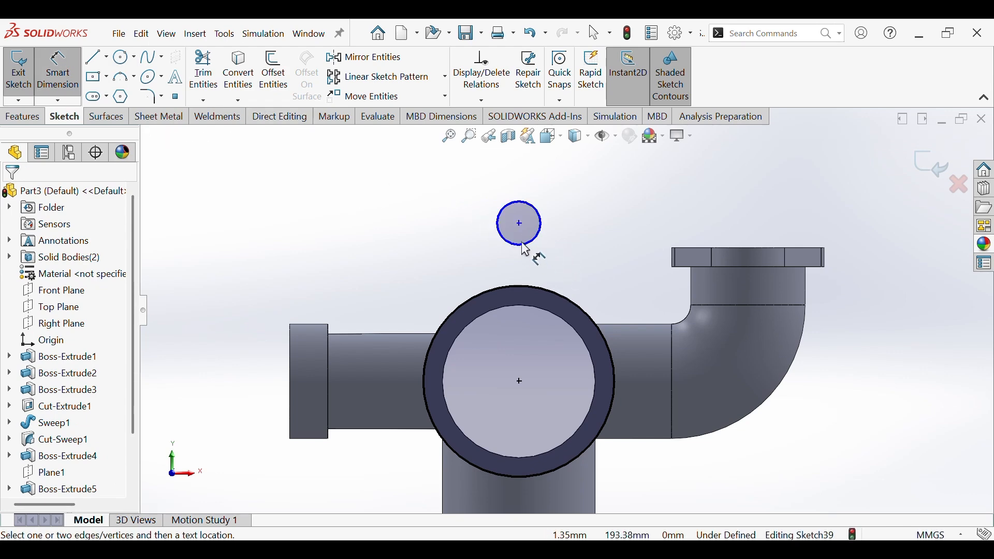
{"action": "left_click", "coordinate": [522, 244]}
{"action": "left_click", "coordinate": [437, 273]}
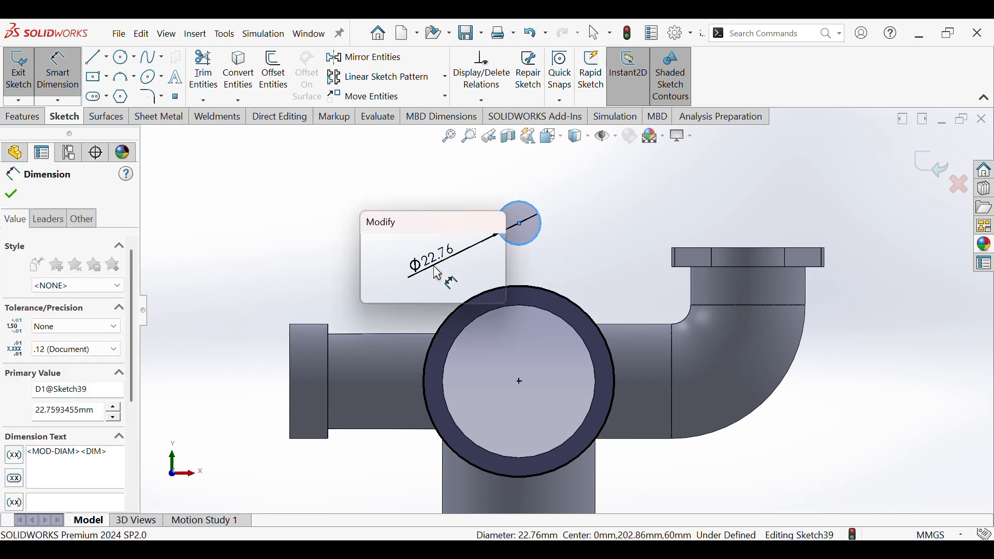
{"action": "type", "text": "24"}
{"action": "key", "text": "Return"}
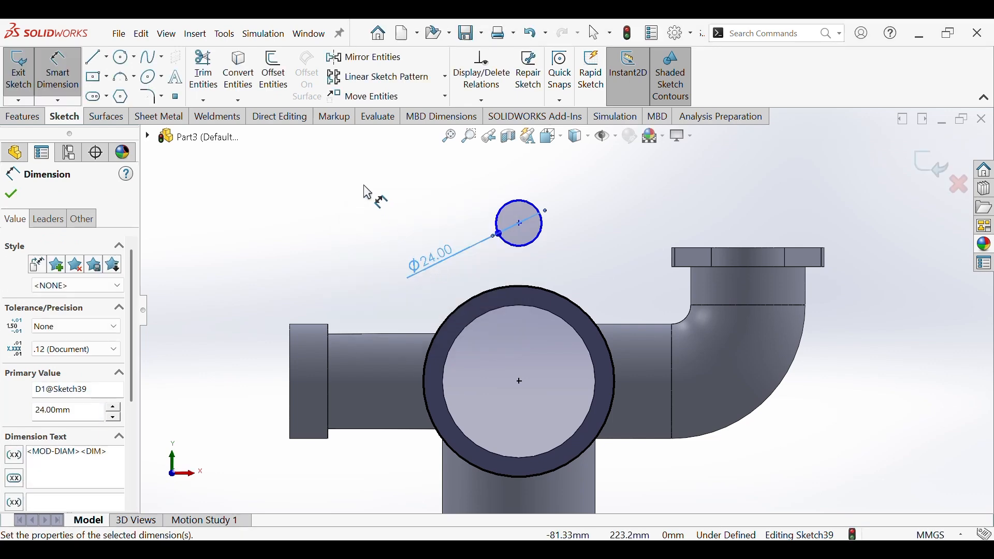
{"action": "left_click", "coordinate": [364, 185]}
- Dimension the vertical distance between the small circle's centre and the cylinder's centre as 70 mm
{"action": "left_click", "coordinate": [518, 223]}
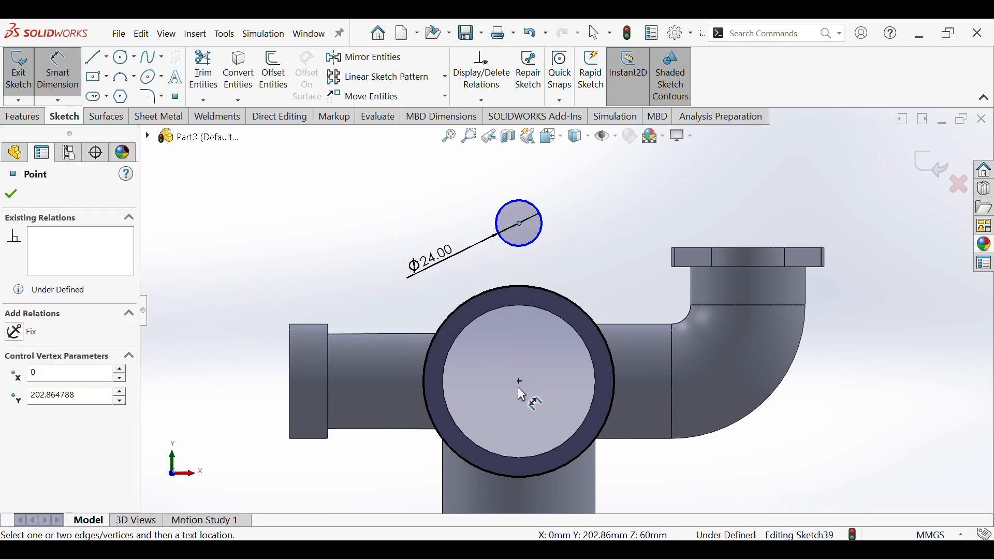
{"action": "left_click", "coordinate": [520, 382]}
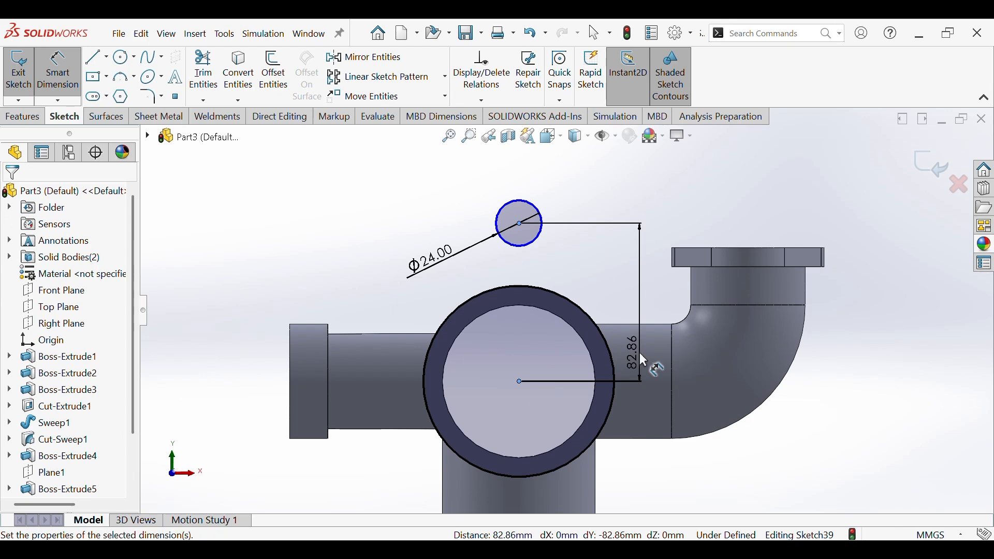
{"action": "left_click", "coordinate": [639, 353]}
{"action": "type", "text": "70"}
{"action": "key", "text": "Return"}
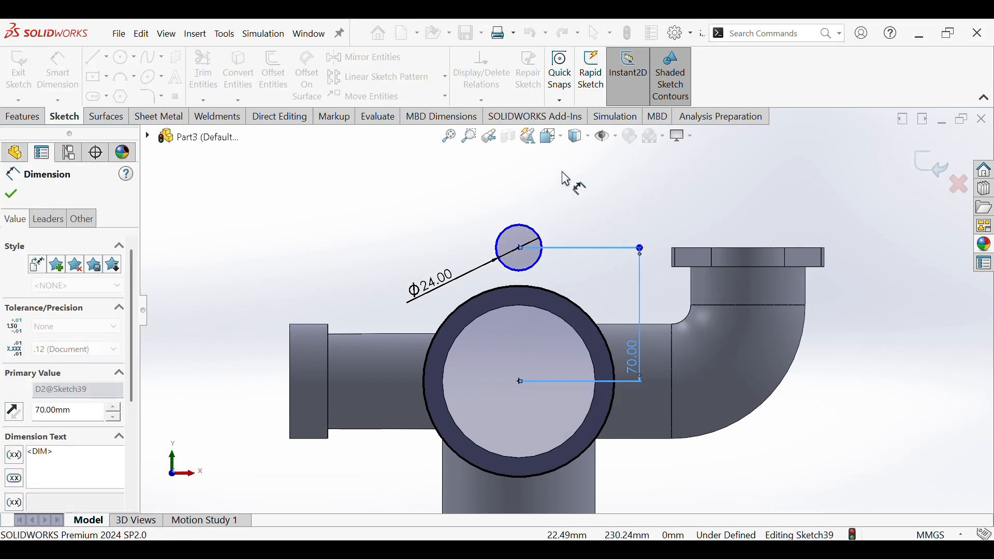
{"action": "right_click", "coordinate": [566, 179]}
{"action": "left_click", "coordinate": [580, 219]}
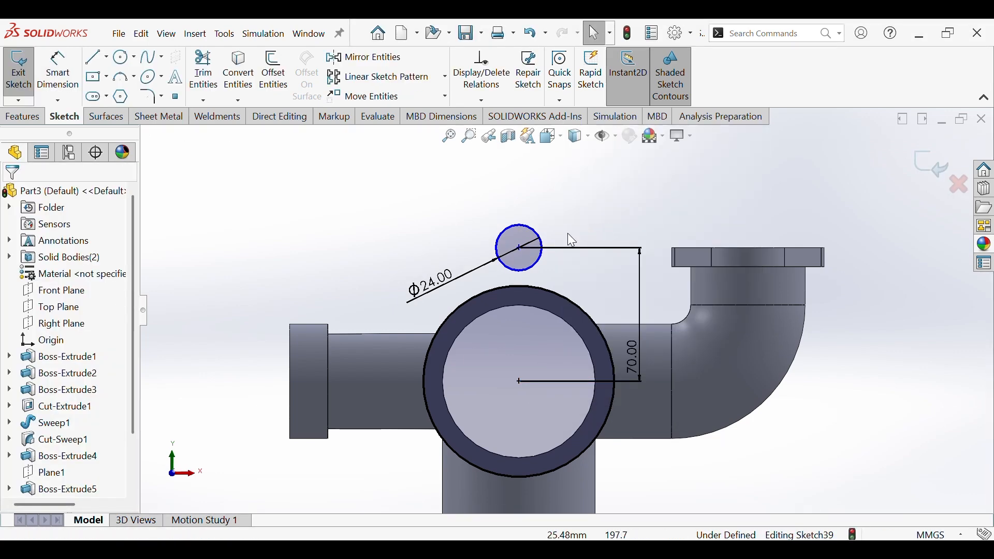
- Add a vertical relation between the small circle's centre and the hollow cylinder's centre
{"action": "left_click", "coordinate": [521, 249]}
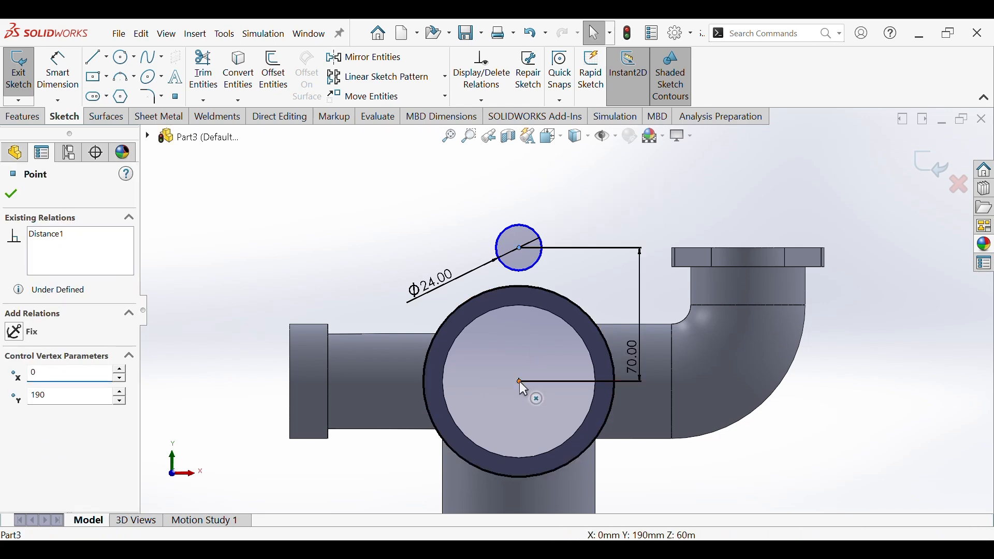
{"action": "left_click", "coordinate": [519, 381], "text": "ctrl"}
{"action": "left_click", "coordinate": [576, 326]}
{"action": "key", "text": "Escape"}
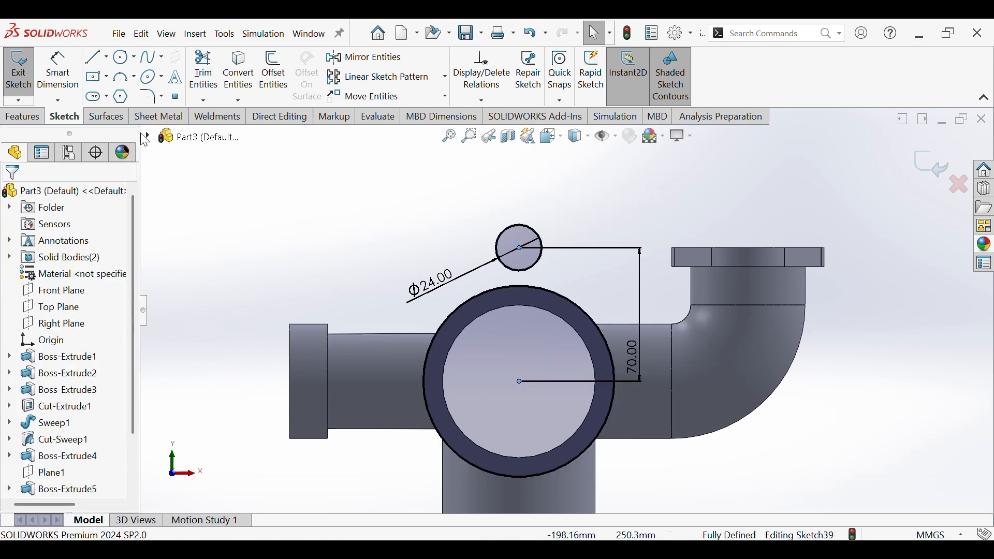
- Sketch two vertical lines, one from each side of the 24 mm circle down to the cylinder's outer circle
{"action": "left_click", "coordinate": [89, 61]}
{"action": "scroll", "coordinate": [527, 265], "scroll_direction": "down", "scroll_amount": 5}
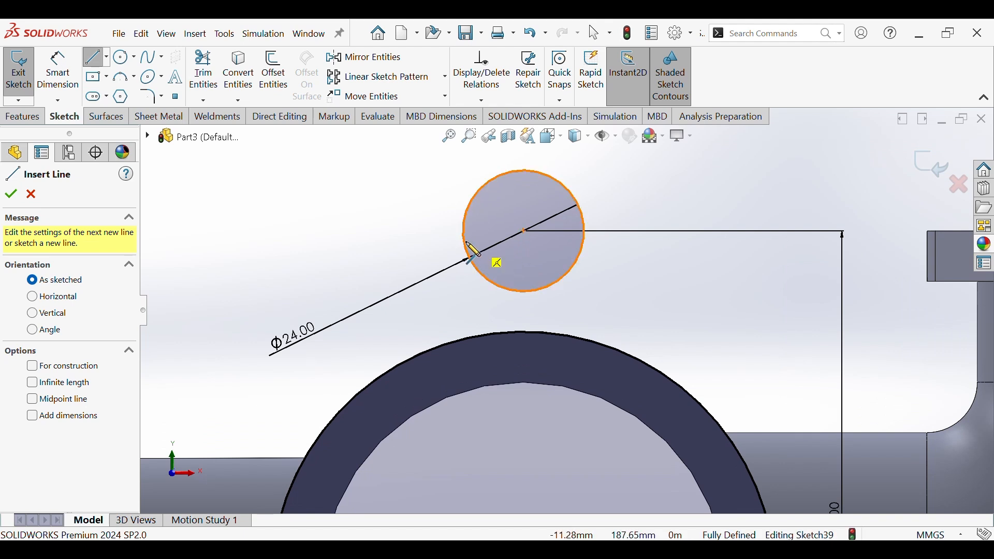
{"action": "left_click", "coordinate": [463, 234]}
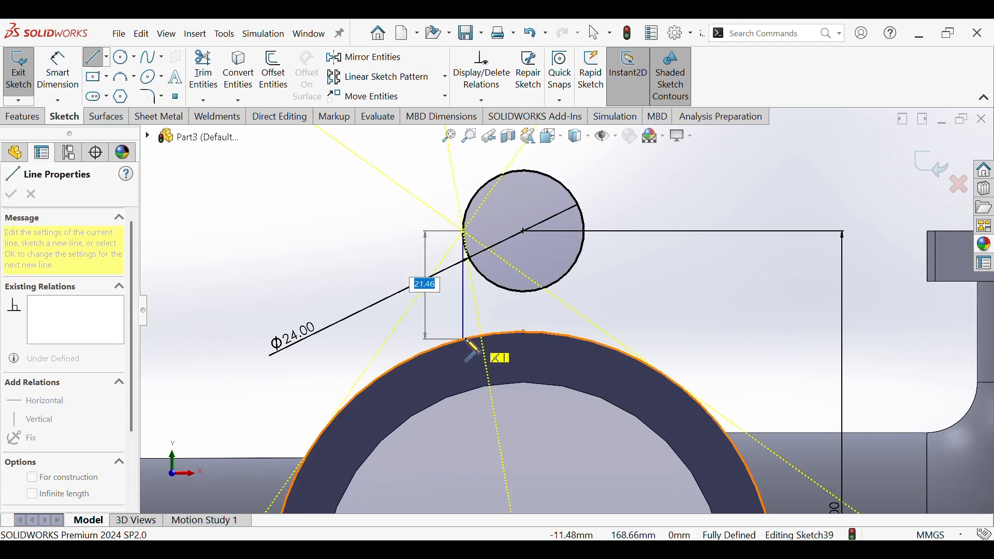
{"action": "left_click", "coordinate": [465, 340]}
{"action": "right_click", "coordinate": [465, 339]}
{"action": "left_click", "coordinate": [498, 369]}
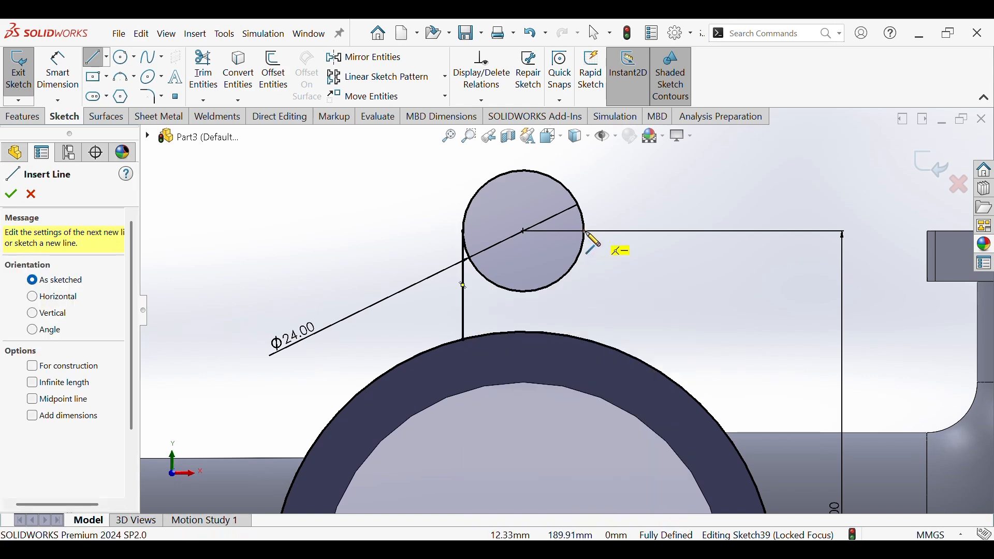
{"action": "left_click", "coordinate": [585, 232]}
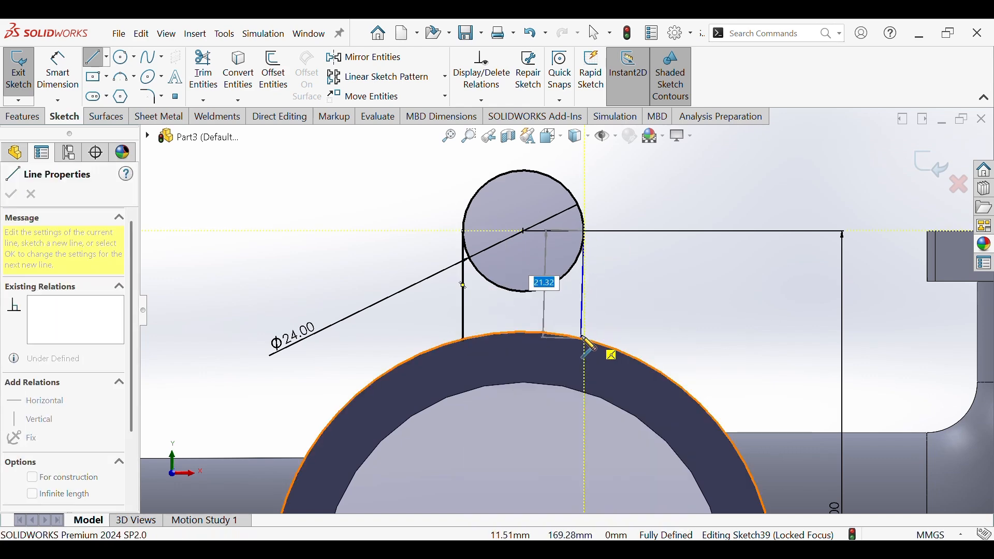
{"action": "left_click", "coordinate": [585, 340]}
{"action": "right_click", "coordinate": [586, 340]}
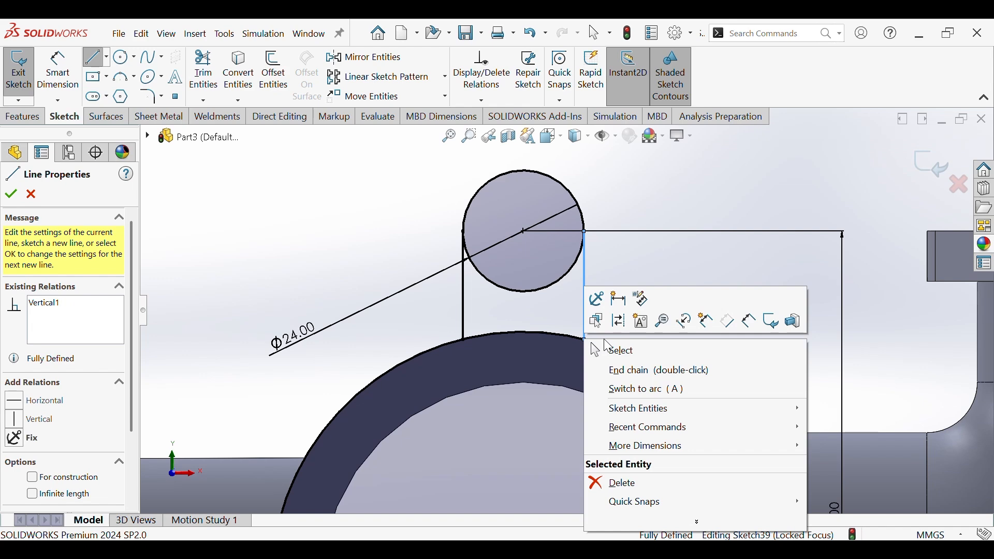
{"action": "left_click", "coordinate": [617, 369]}
{"action": "key", "text": "Escape"}
- Trim the lower arc of the 24 mm circle and the cylinder circle outside the two lines, leaving a closed lug profile
{"action": "scroll", "coordinate": [597, 343], "scroll_direction": "up", "scroll_amount": 1}
{"action": "scroll", "coordinate": [596, 343], "scroll_direction": "up", "scroll_amount": 1}
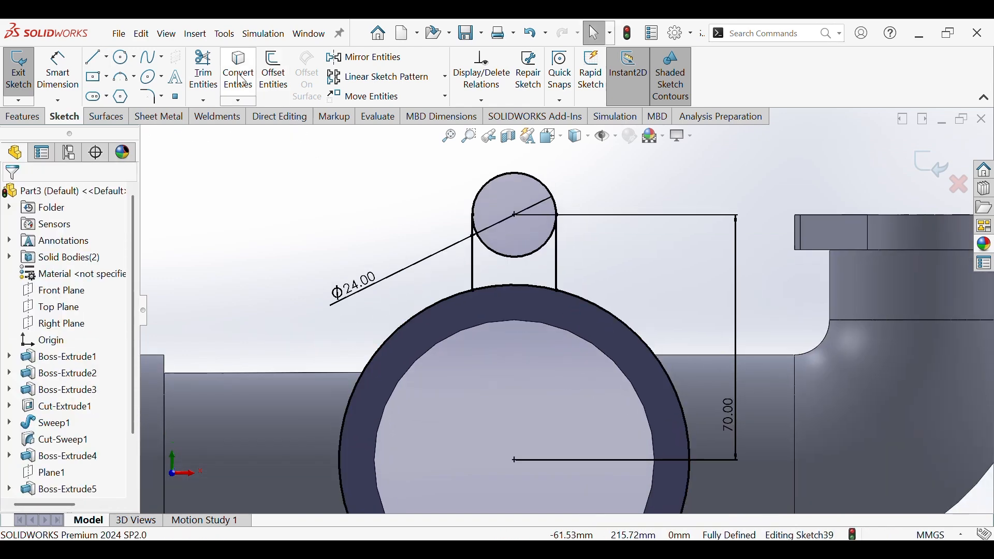
{"action": "left_click", "coordinate": [204, 72]}
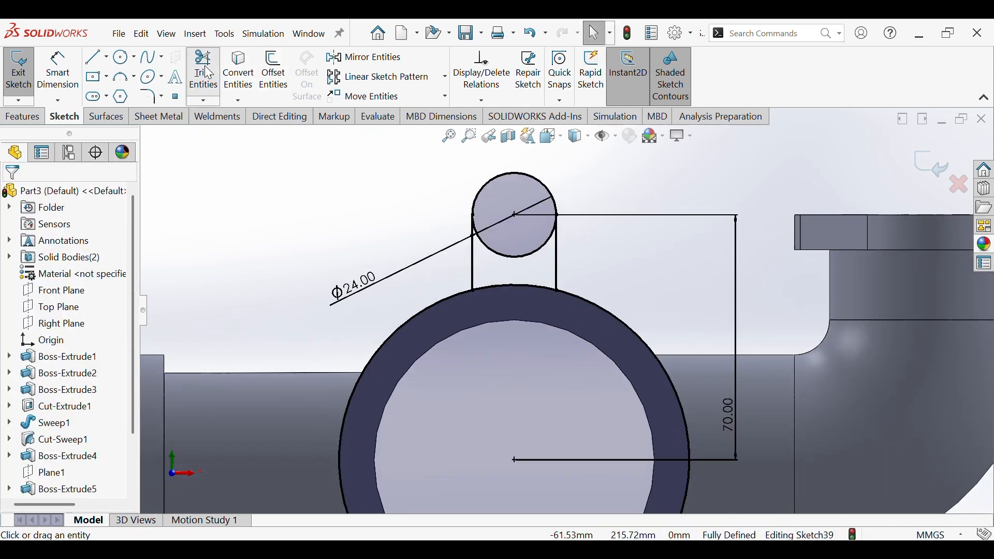
{"action": "left_click", "coordinate": [510, 257]}
{"action": "scroll", "coordinate": [481, 315], "scroll_direction": "up", "scroll_amount": 2}
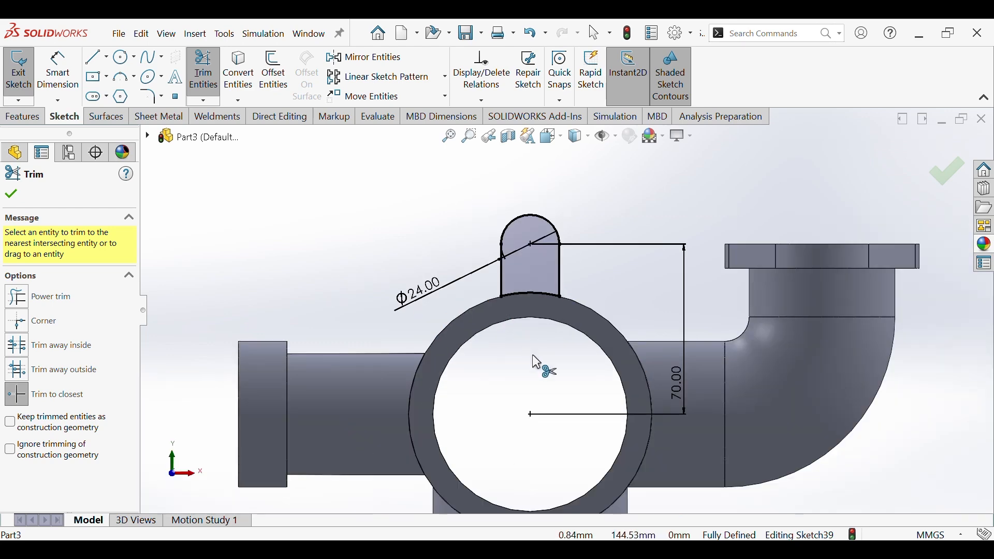
{"action": "scroll", "coordinate": [522, 300], "scroll_direction": "up", "scroll_amount": 3}
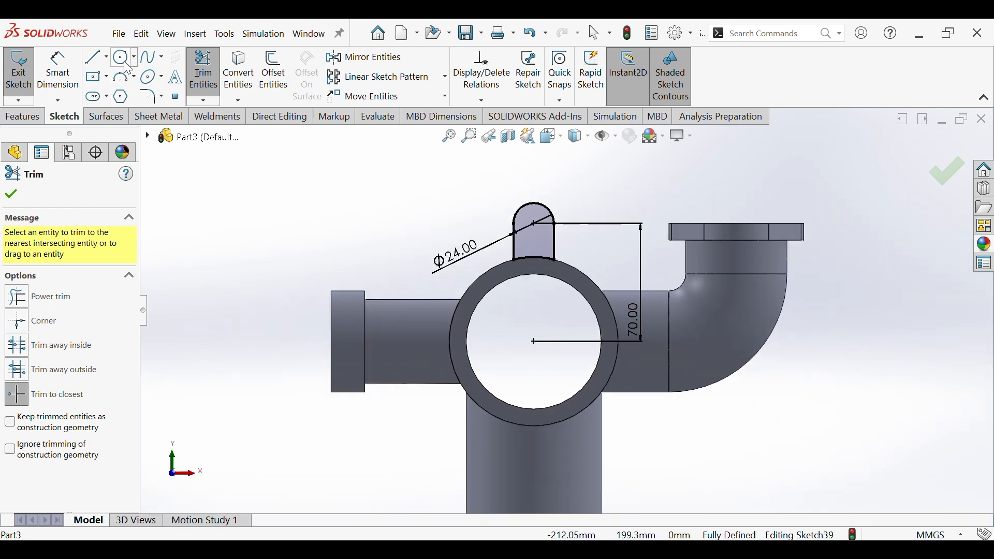
- Sketch a circle about 15 mm in diameter inside the lug, concentric with its rounded end
{"action": "left_click", "coordinate": [124, 57]}
{"action": "scroll", "coordinate": [538, 223], "scroll_direction": "up", "scroll_amount": 1}
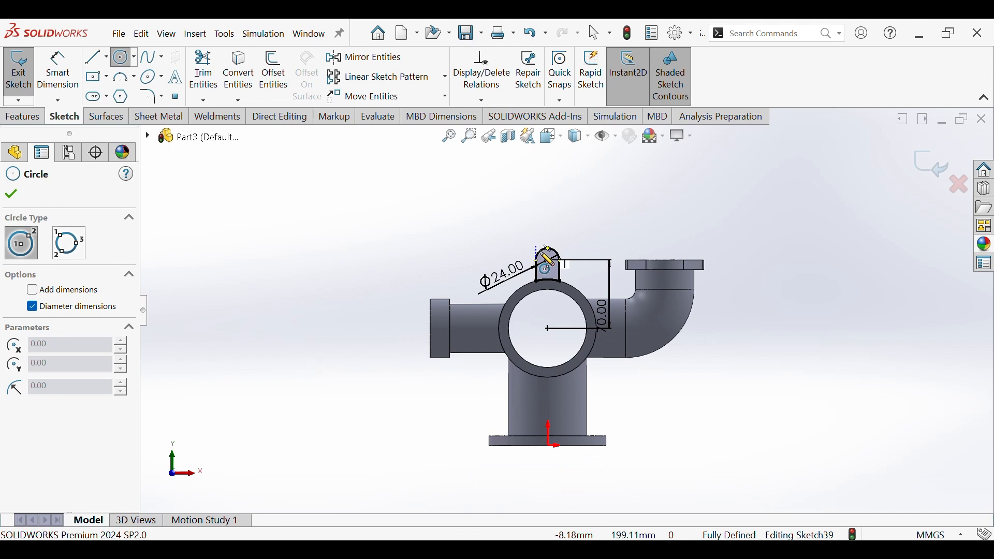
{"action": "scroll", "coordinate": [549, 270], "scroll_direction": "down", "scroll_amount": 5}
{"action": "left_click", "coordinate": [565, 291]}
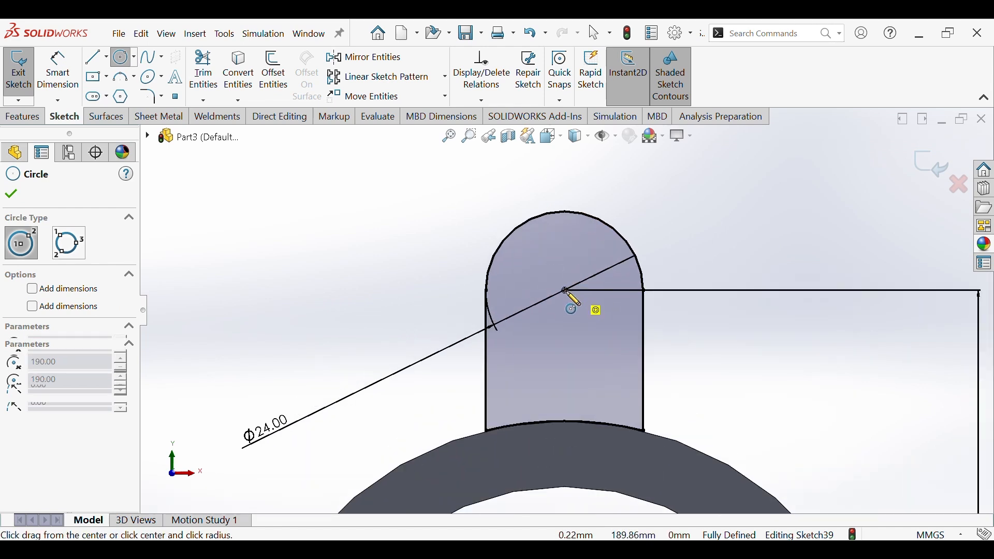
{"action": "left_click", "coordinate": [598, 257]}
{"action": "scroll", "coordinate": [593, 262], "scroll_direction": "up", "scroll_amount": 1}
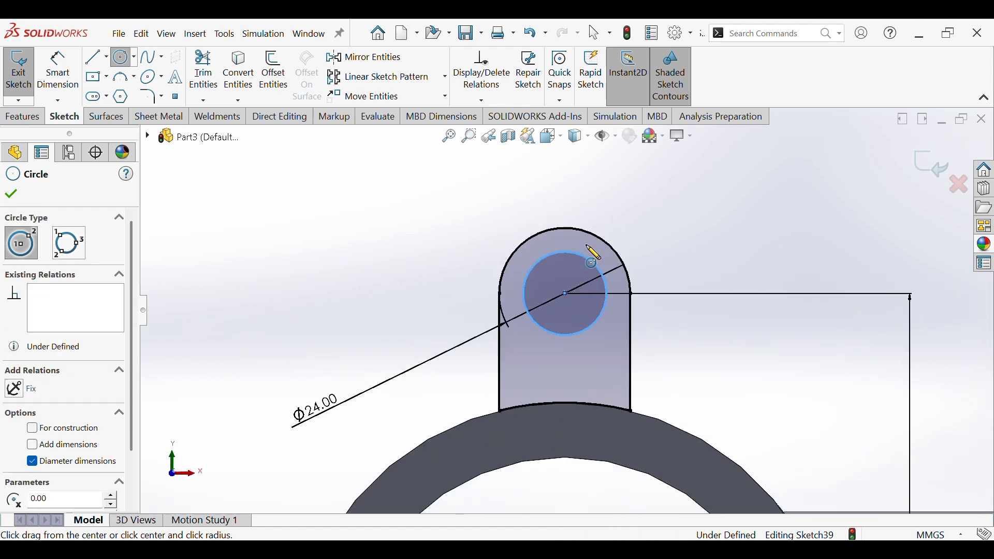
- Dimension the diameter of the lug's hole circle as 12 mm
{"action": "left_click", "coordinate": [70, 79]}
{"action": "left_click", "coordinate": [607, 304]}
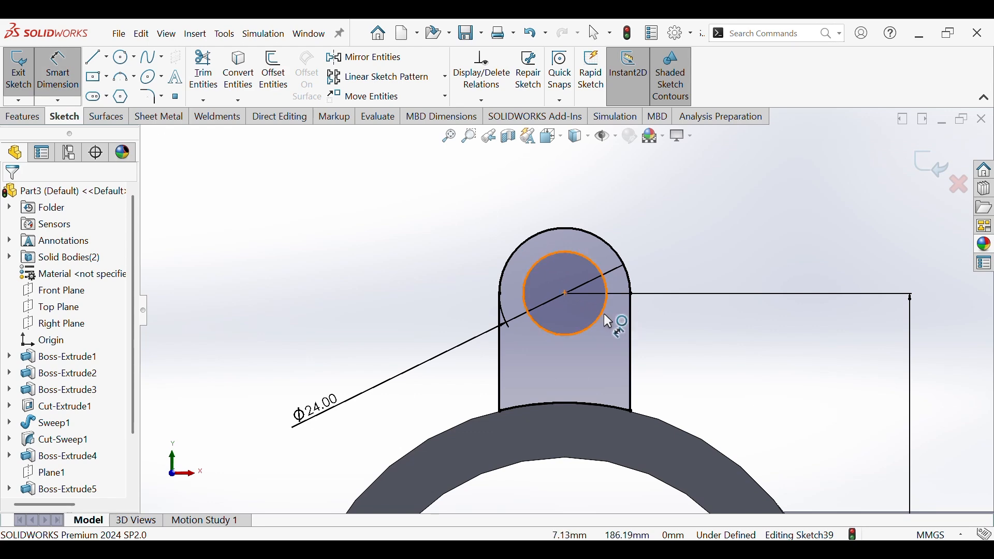
{"action": "left_click", "coordinate": [604, 313]}
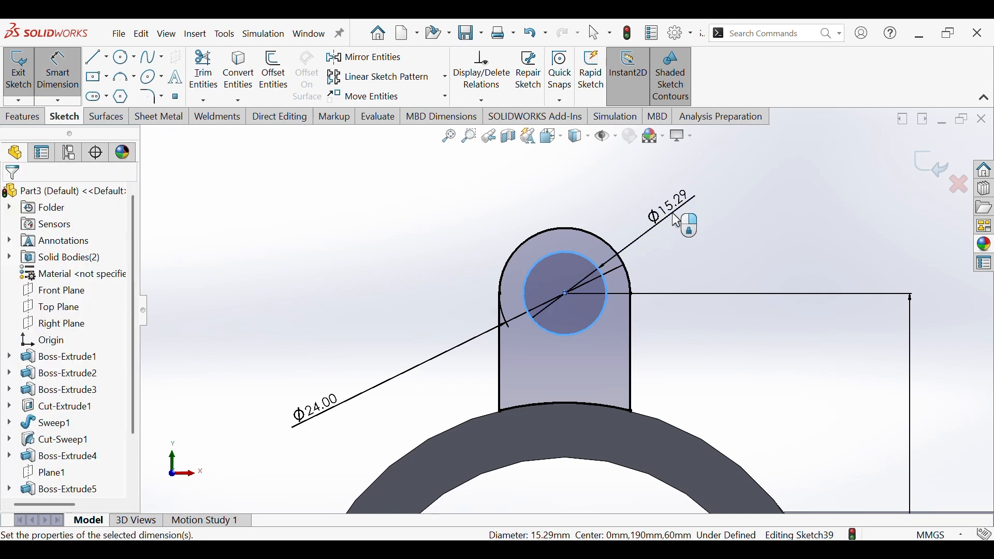
{"action": "left_click", "coordinate": [673, 215]}
{"action": "type", "text": "12"}
{"action": "key", "text": "Return"}
{"action": "left_click", "coordinate": [720, 290]}
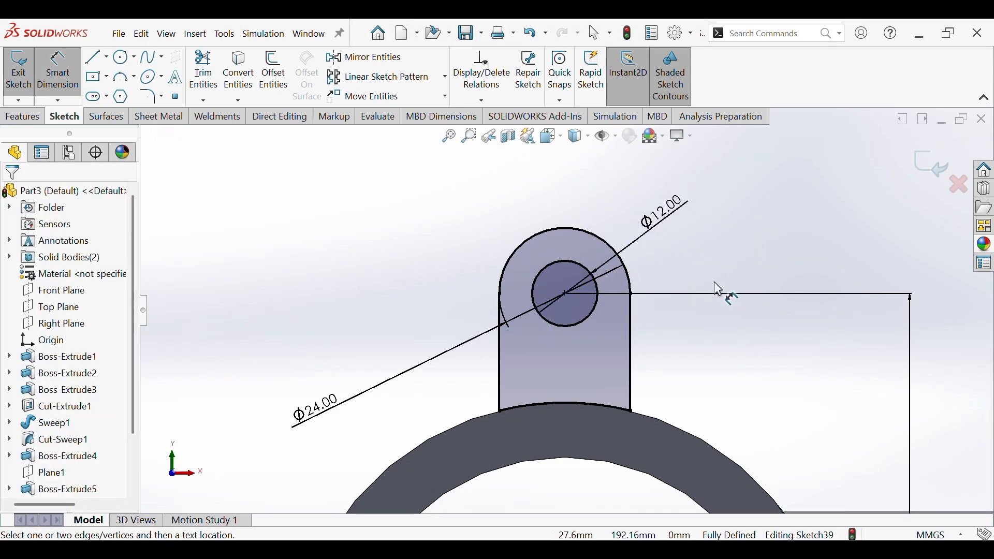
- Extrude the lug profile 20 mm in the reversed direction, back along the cylinder, merged with the body
{"action": "left_click", "coordinate": [22, 116]}
{"action": "left_click", "coordinate": [23, 80]}
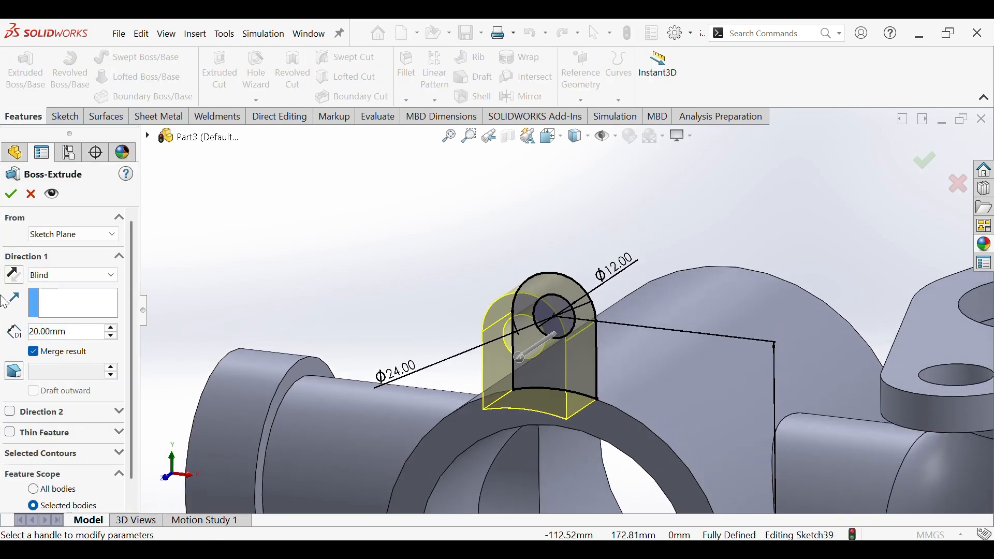
{"action": "left_click", "coordinate": [14, 275]}
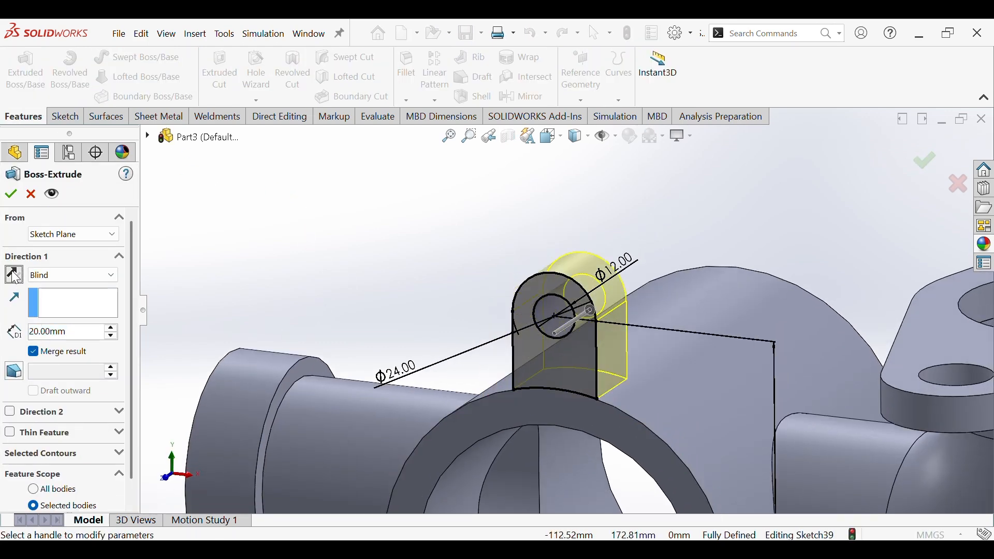
{"action": "left_click", "coordinate": [10, 196]}
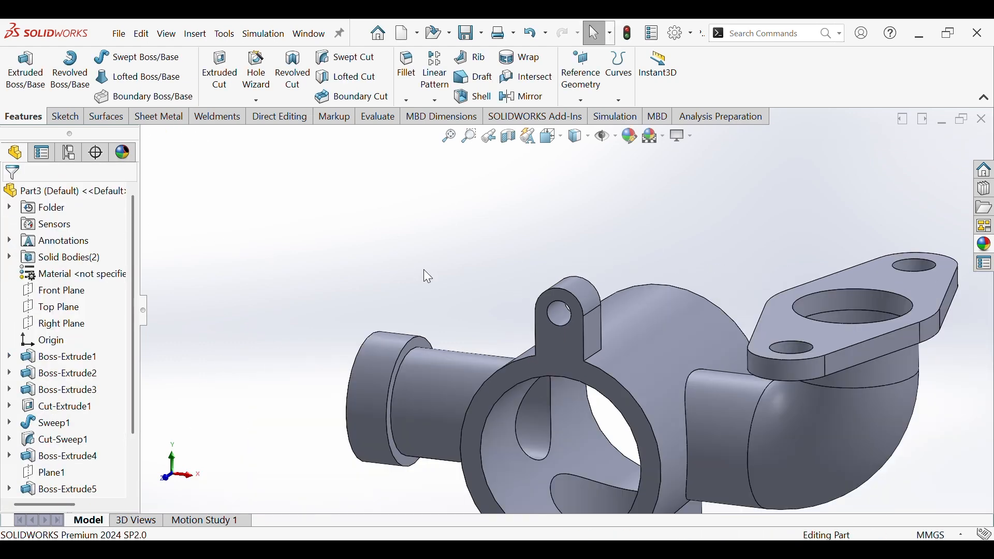
- Edit the lug's extrusion and set its depth to 10 mm
{"action": "key", "text": "ctrl+7"}
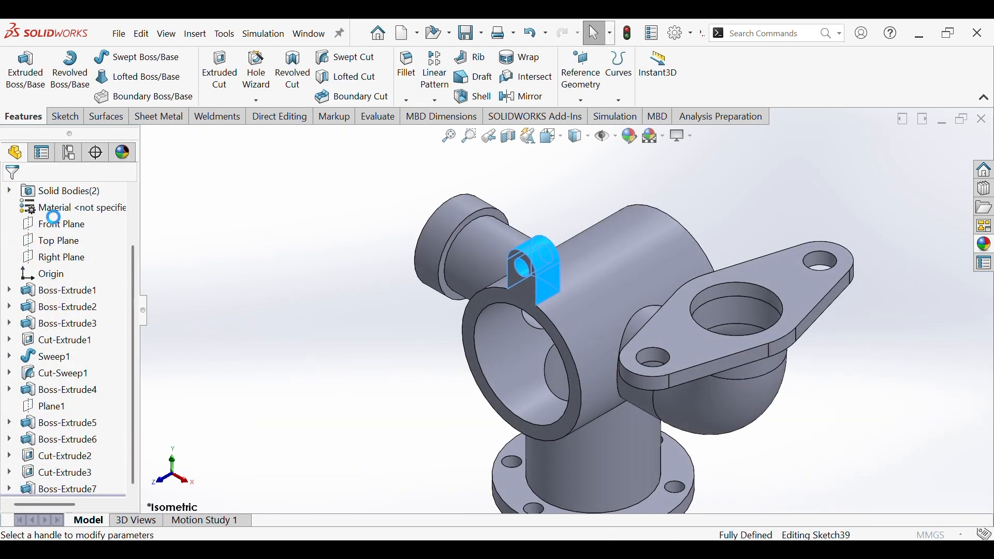
{"action": "left_click", "coordinate": [25, 70]}
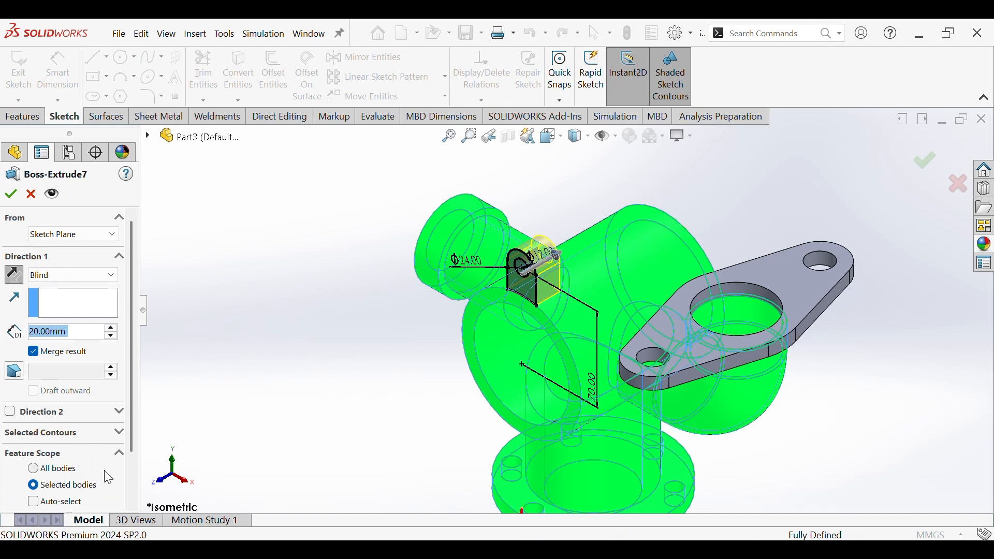
{"action": "left_click", "coordinate": [111, 336]}
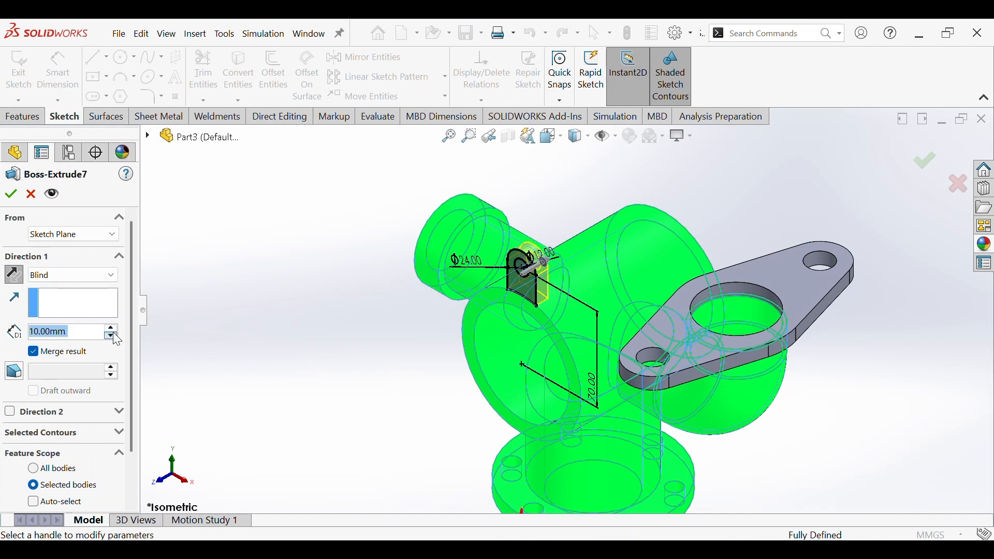
{"action": "left_click", "coordinate": [10, 194]}
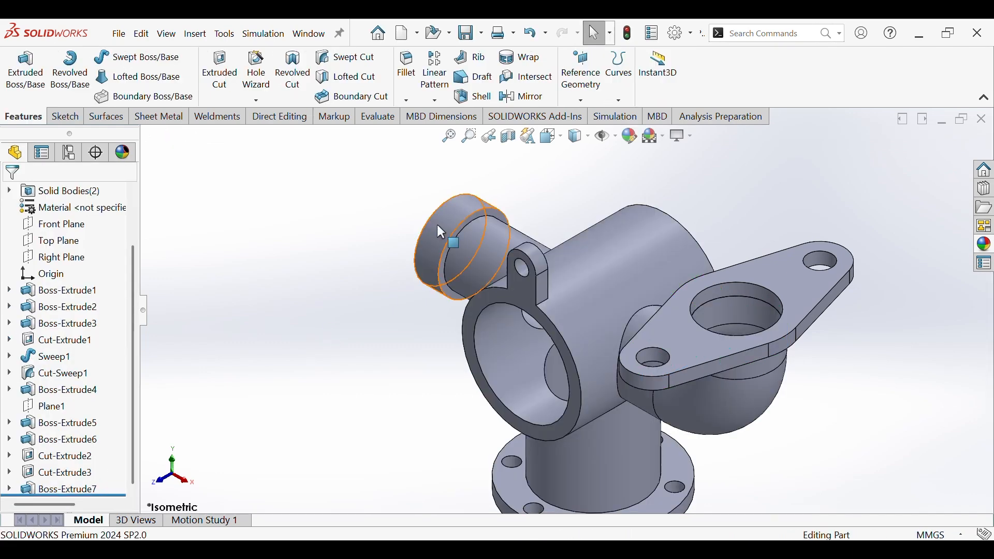
- Create a circular pattern of the lug extrusion around the cylinder's bore edge with 4 equally spaced instances over 360 degrees
{"action": "left_click", "coordinate": [434, 100]}
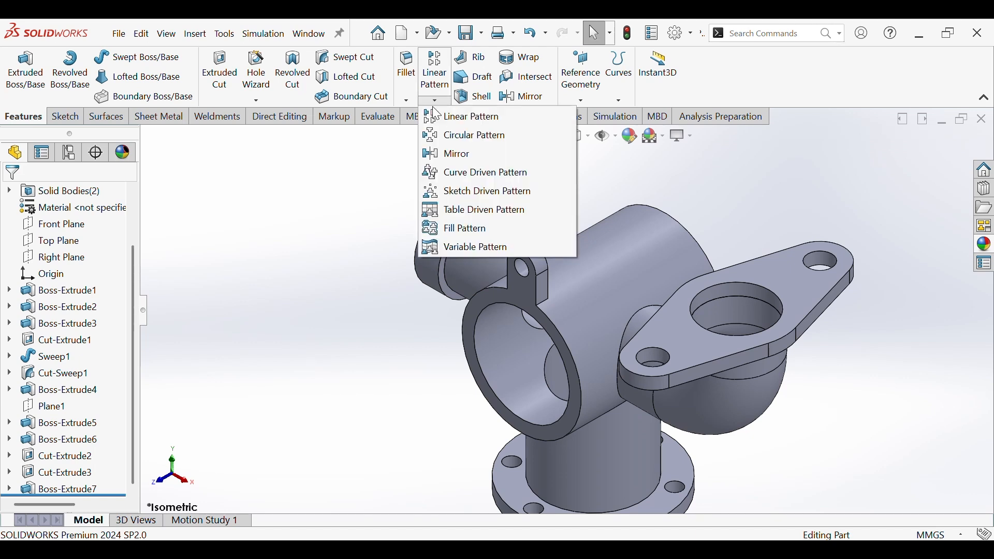
{"action": "left_click", "coordinate": [449, 139]}
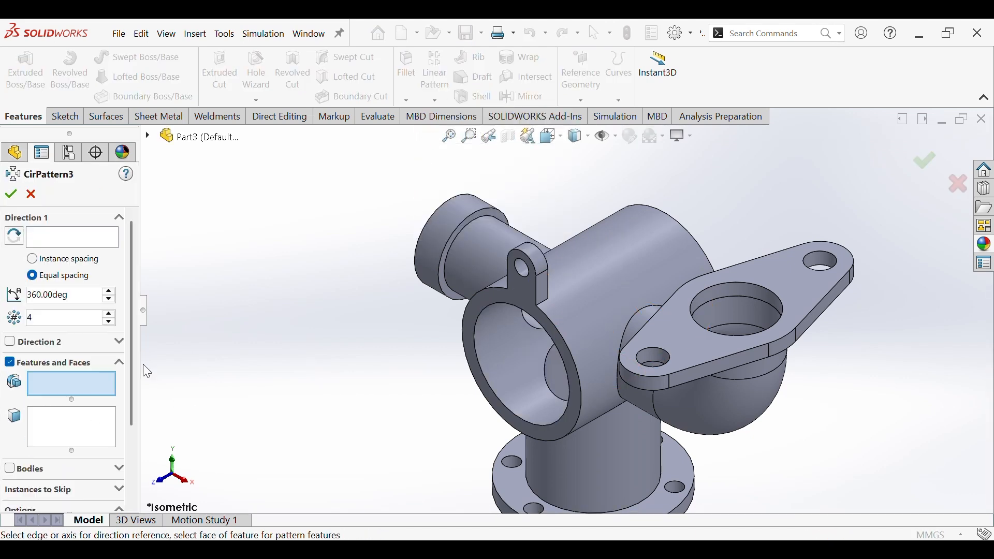
{"action": "left_click", "coordinate": [489, 304]}
{"action": "left_click", "coordinate": [58, 385]}
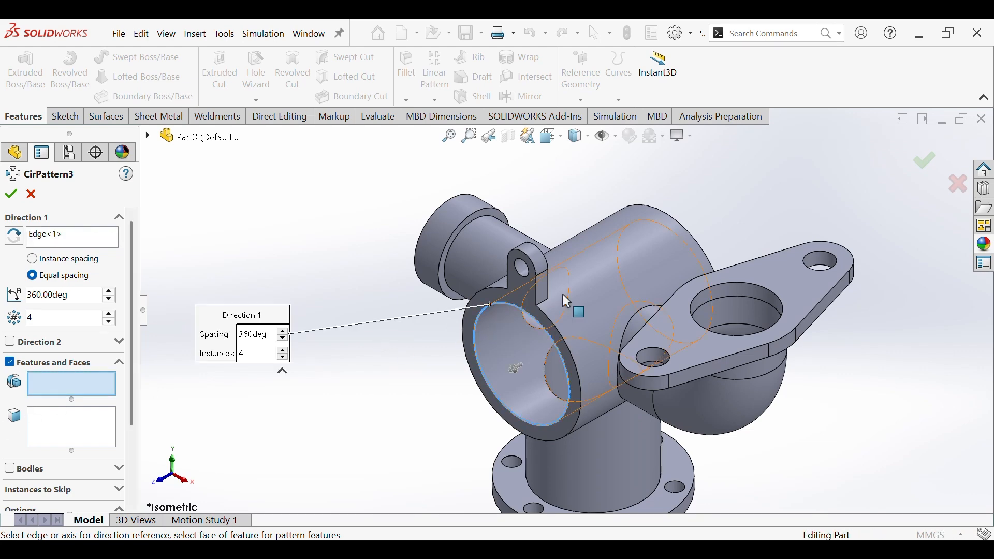
{"action": "left_click", "coordinate": [538, 296]}
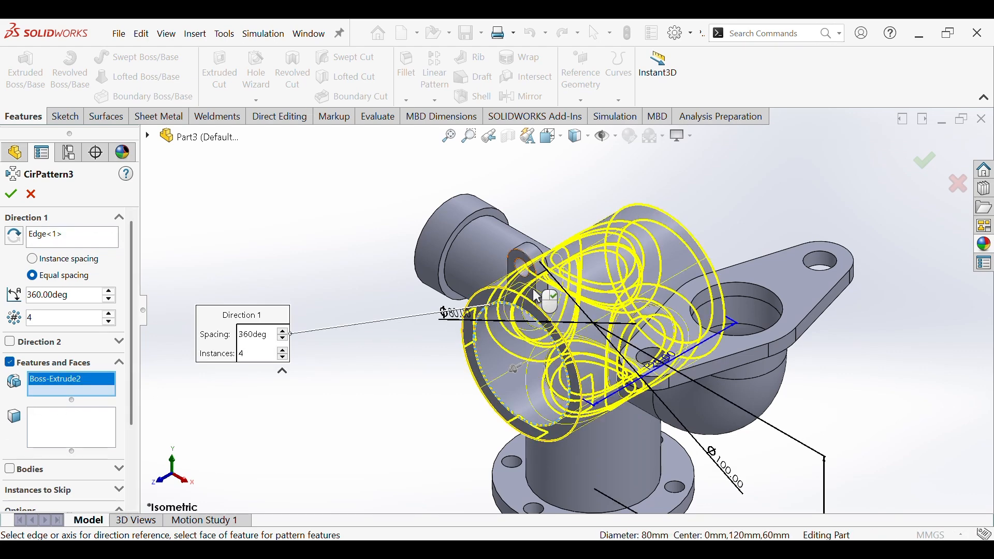
{"action": "right_click", "coordinate": [62, 377]}
{"action": "left_click", "coordinate": [119, 388]}
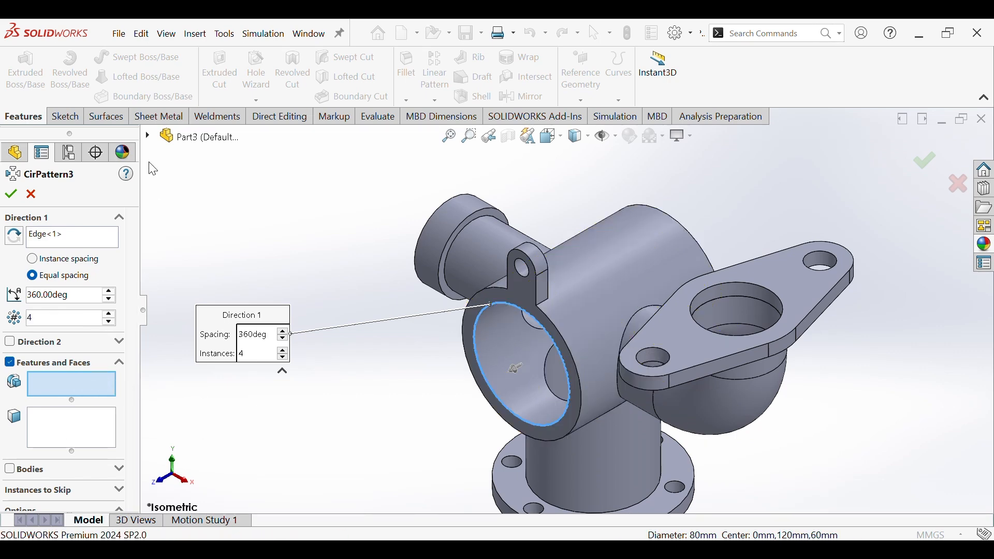
{"action": "left_click", "coordinate": [149, 138]}
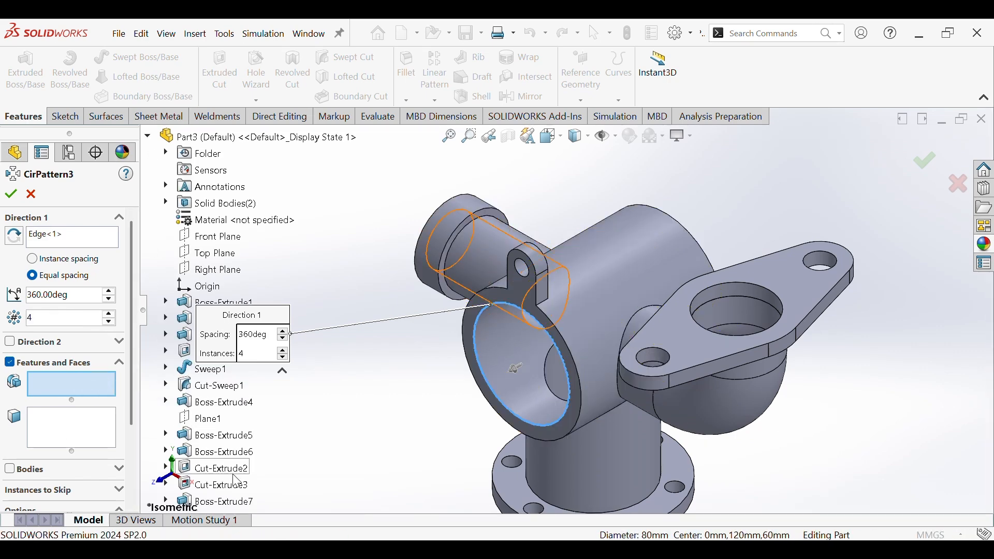
{"action": "left_click", "coordinate": [217, 502]}
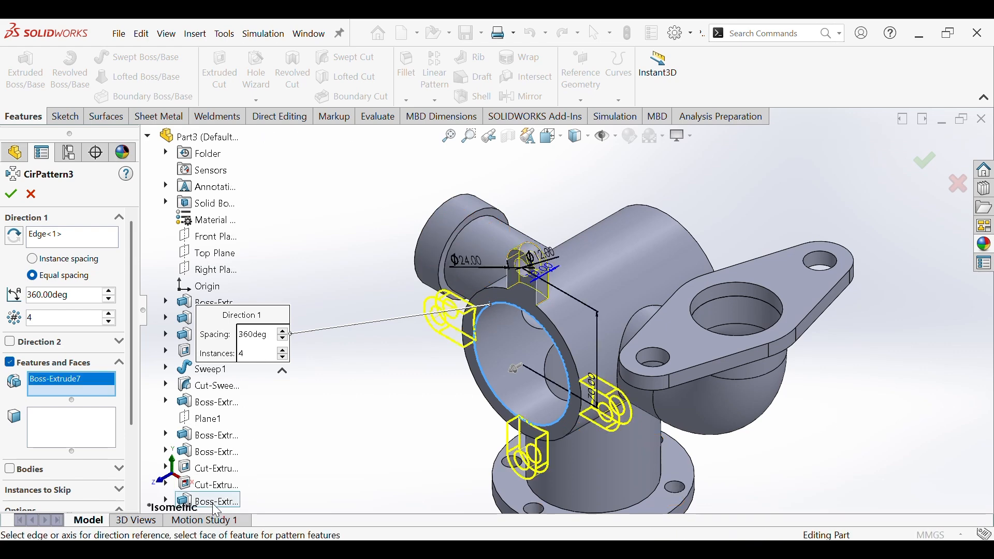
{"action": "left_click", "coordinate": [10, 196]}
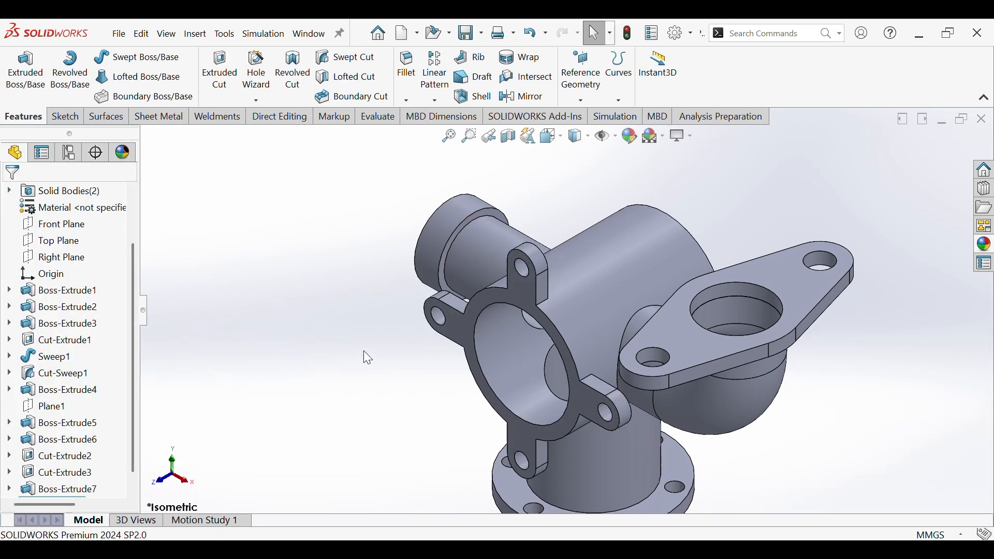
- Color the whole part light orange-brown with RGB 252, 188, 132
{"action": "middle_click_drag", "start_coordinate": [413, 380], "coordinate": [505, 349]}
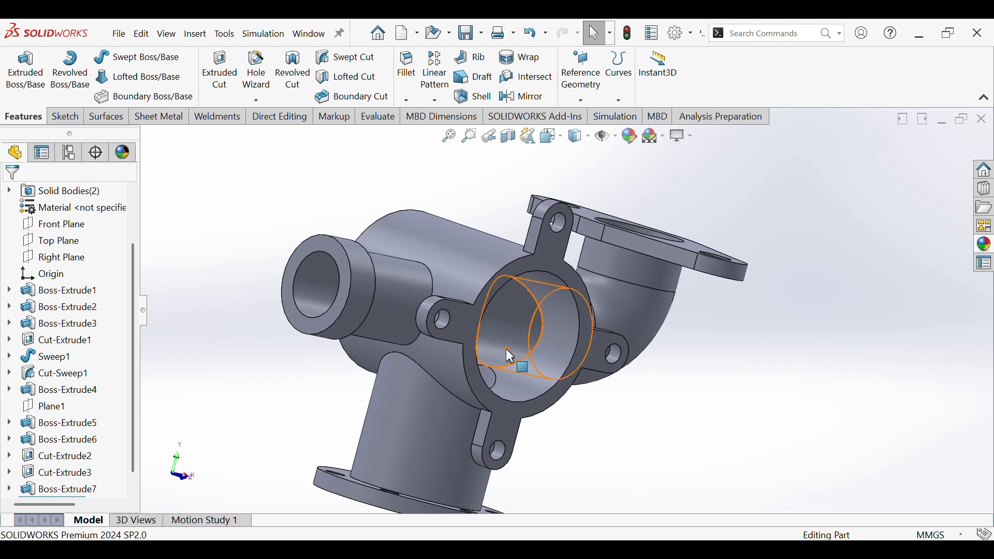
{"action": "key", "text": "ctrl+7"}
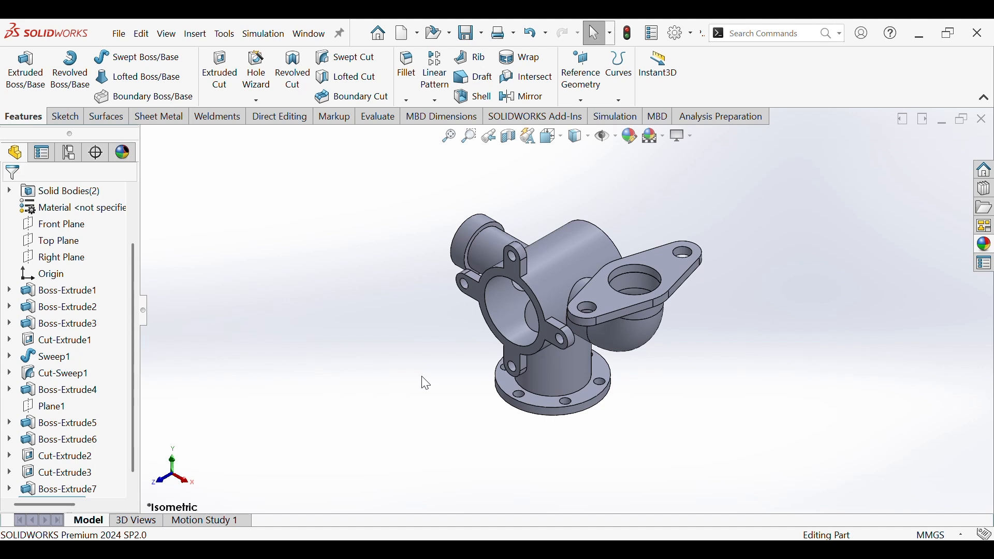
{"action": "right_click", "coordinate": [503, 275]}
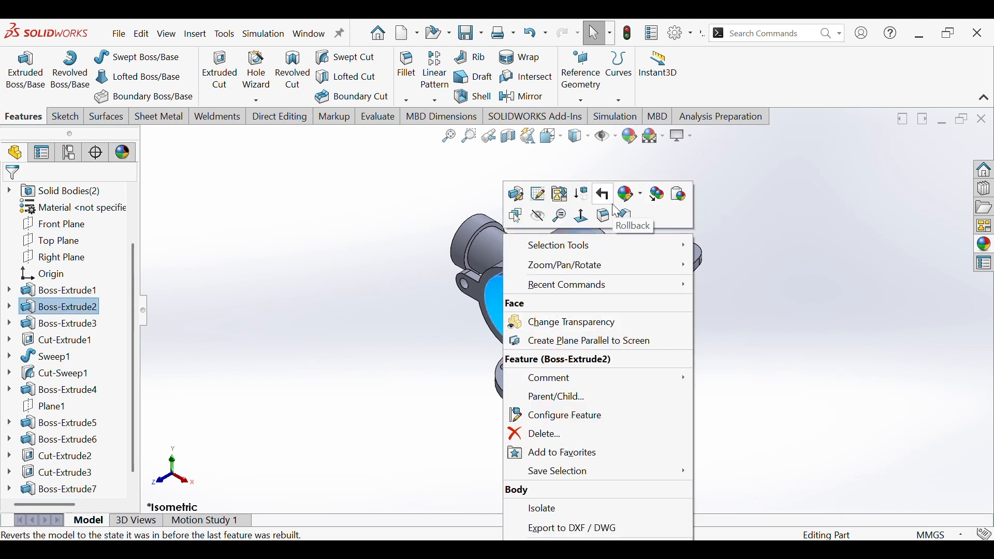
{"action": "left_click", "coordinate": [629, 194]}
{"action": "left_click", "coordinate": [650, 283]}
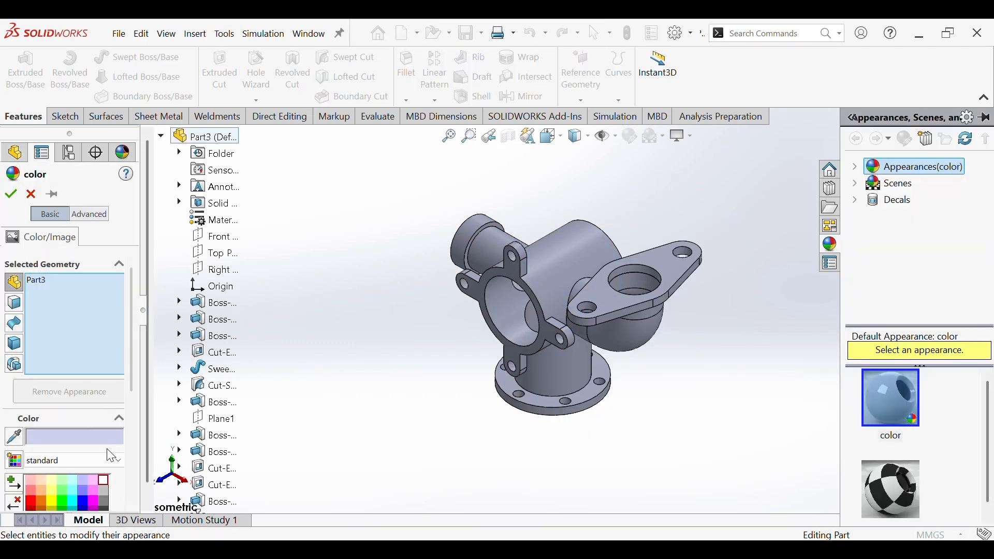
{"action": "left_click", "coordinate": [162, 140]}
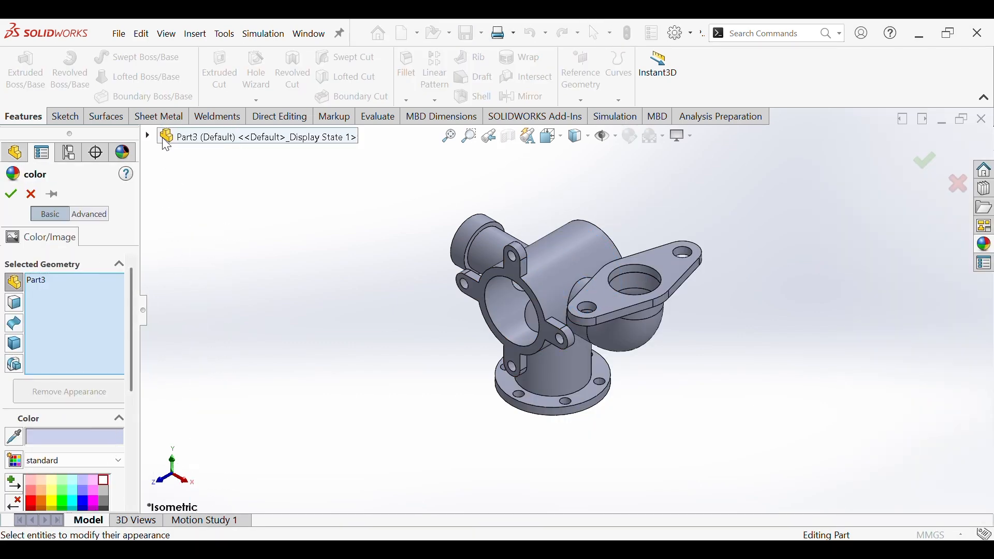
{"action": "left_click_drag", "start_coordinate": [131, 292], "coordinate": [131, 378]}
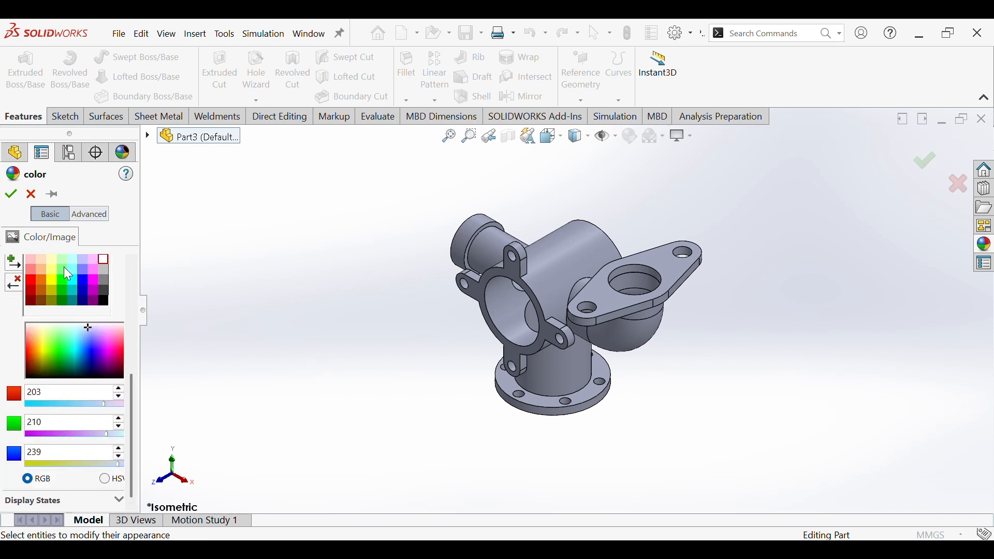
{"action": "left_click", "coordinate": [39, 268]}
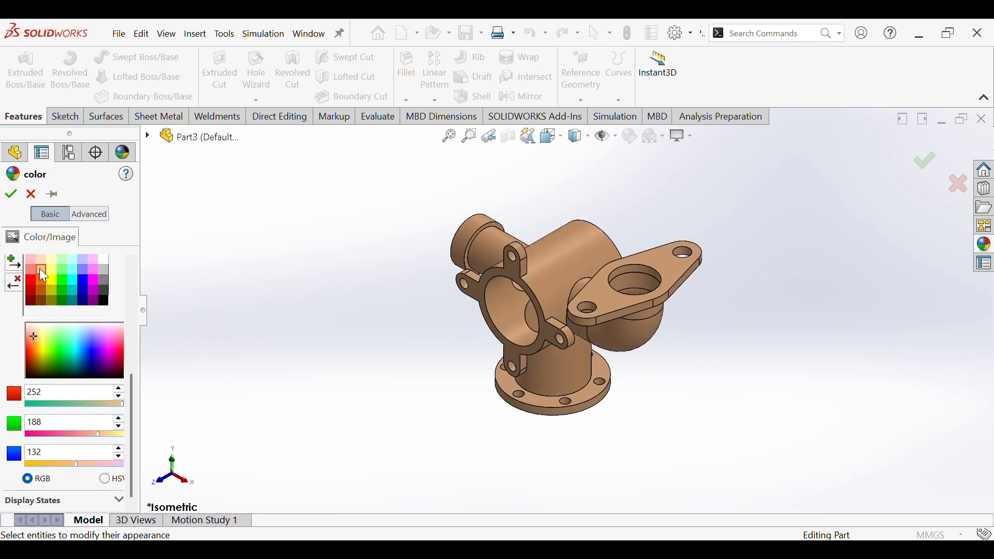
{"action": "left_click", "coordinate": [11, 194]}
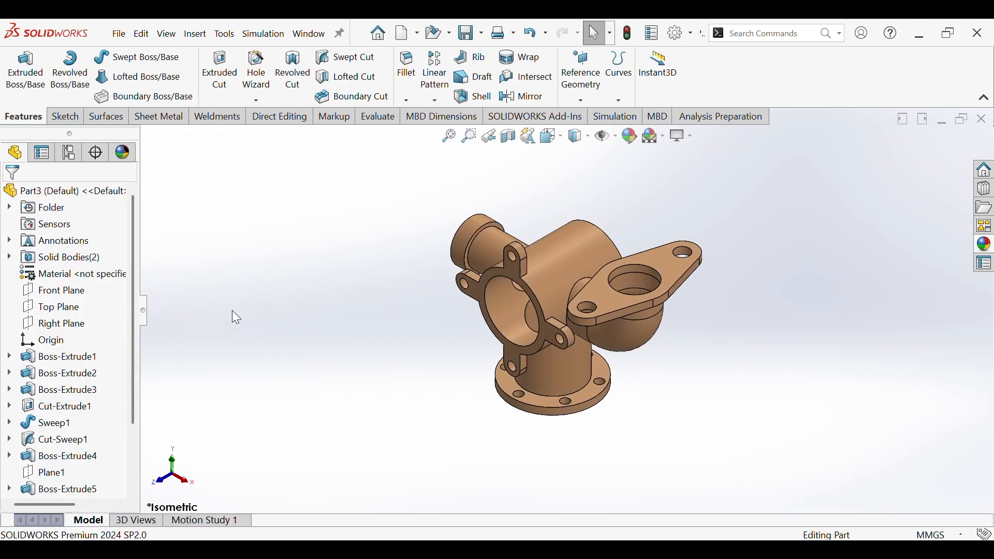
- Start a white face color on the main cylinder's bore, its lugged end face and the four lug holes
{"action": "right_click", "coordinate": [502, 313]}
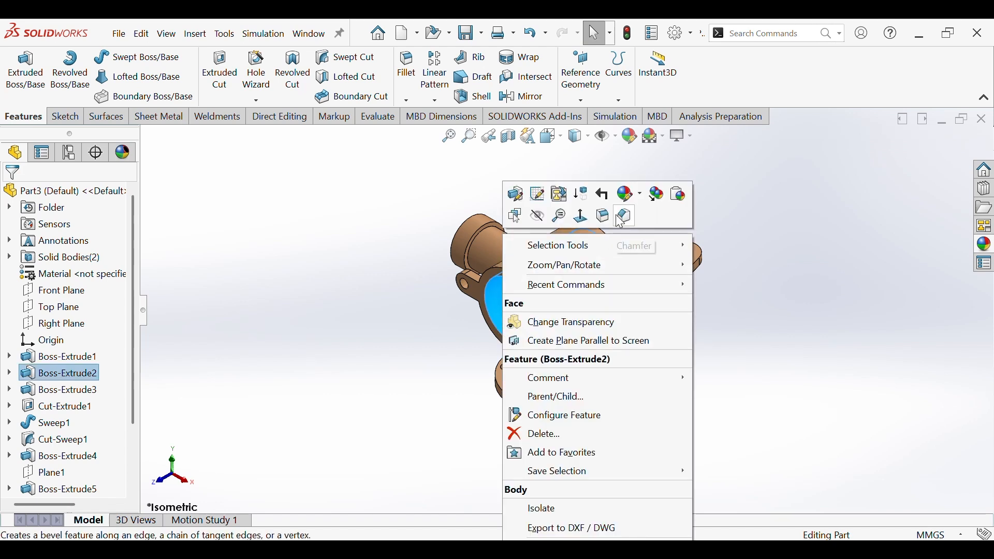
{"action": "left_click", "coordinate": [631, 196]}
{"action": "left_click", "coordinate": [653, 230]}
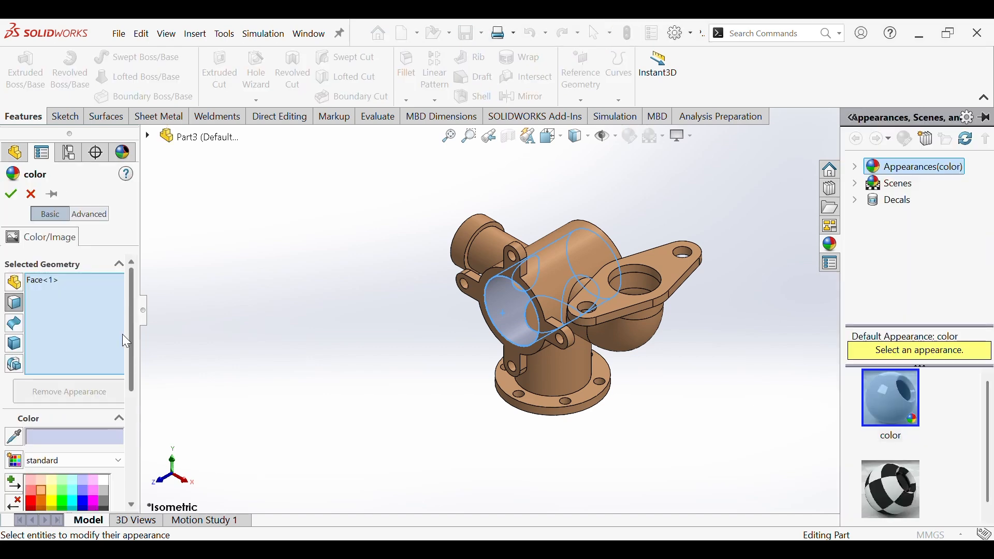
{"action": "left_click", "coordinate": [103, 479]}
{"action": "scroll", "coordinate": [482, 263], "scroll_direction": "down", "scroll_amount": 5}
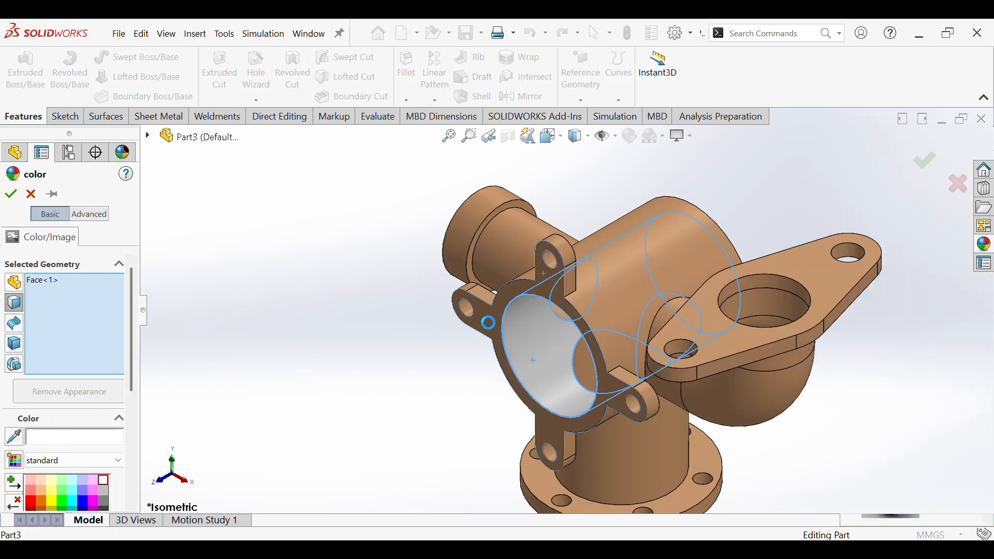
{"action": "left_click", "coordinate": [499, 321]}
{"action": "left_click", "coordinate": [468, 307]}
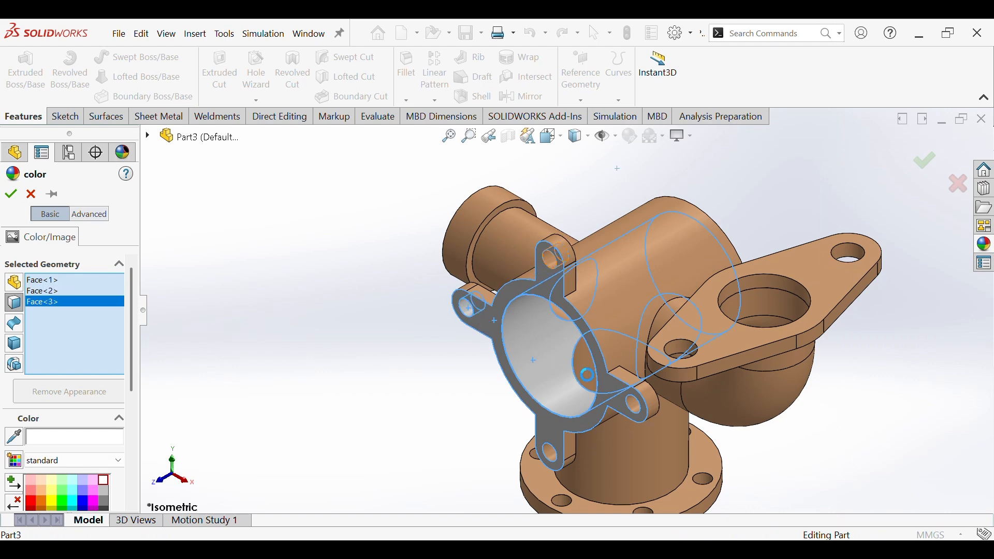
{"action": "left_click", "coordinate": [553, 261]}
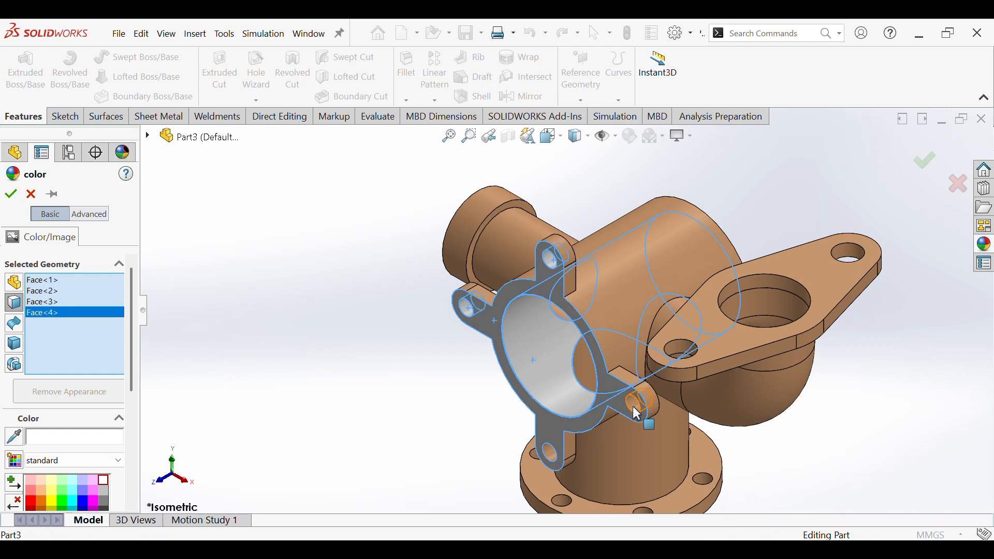
{"action": "left_click", "coordinate": [554, 461]}
- Add the elbow flange's outer face, its two bolt holes and the elbow's bore faces to the white face coloring
{"action": "left_click", "coordinate": [728, 347]}
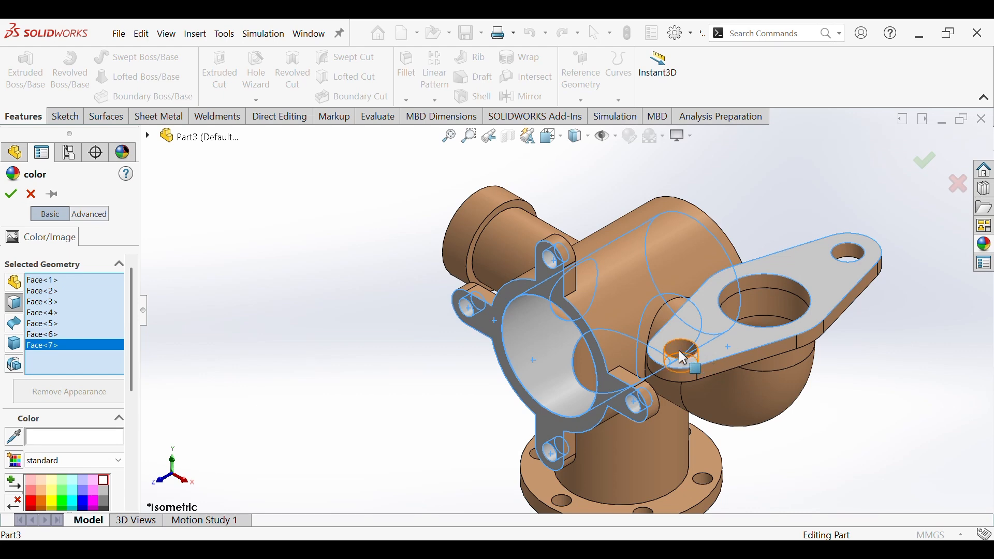
{"action": "left_click", "coordinate": [679, 351]}
{"action": "left_click", "coordinate": [759, 285]}
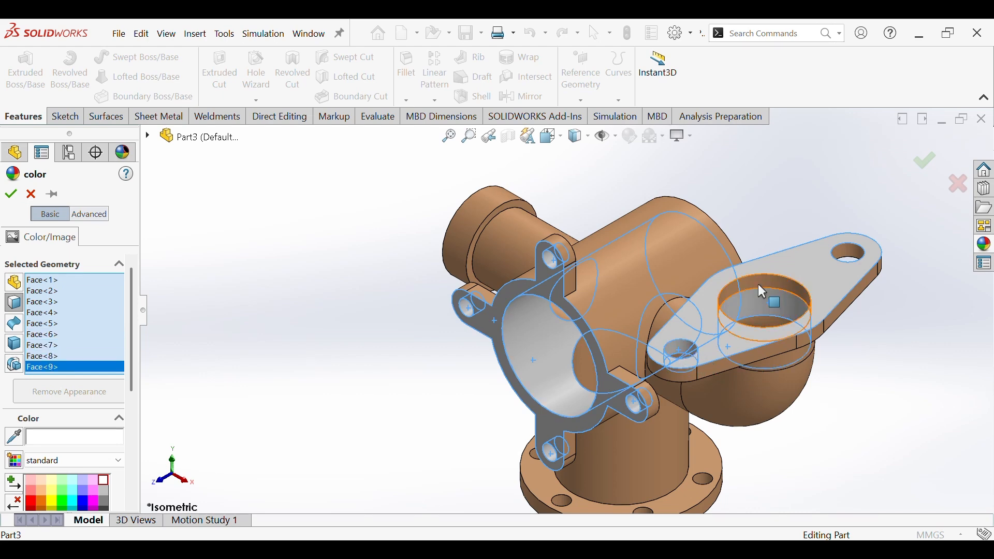
{"action": "left_click", "coordinate": [758, 283]}
{"action": "left_click", "coordinate": [762, 325]}
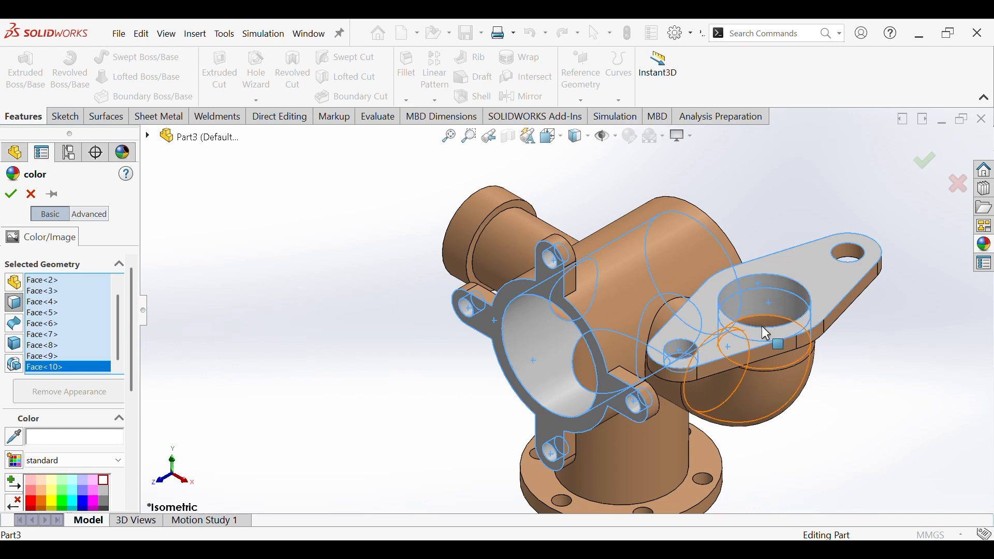
{"action": "left_click", "coordinate": [847, 253]}
- Add the collared branch's bore and the base flange's bolt holes to the white face coloring
{"action": "middle_click_drag", "start_coordinate": [613, 327], "coordinate": [682, 358]}
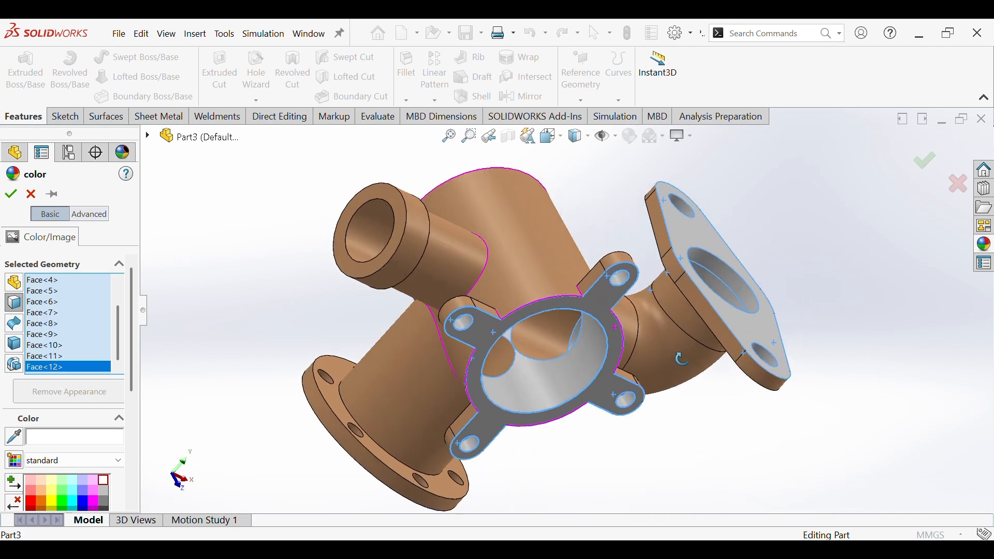
{"action": "left_click", "coordinate": [380, 233]}
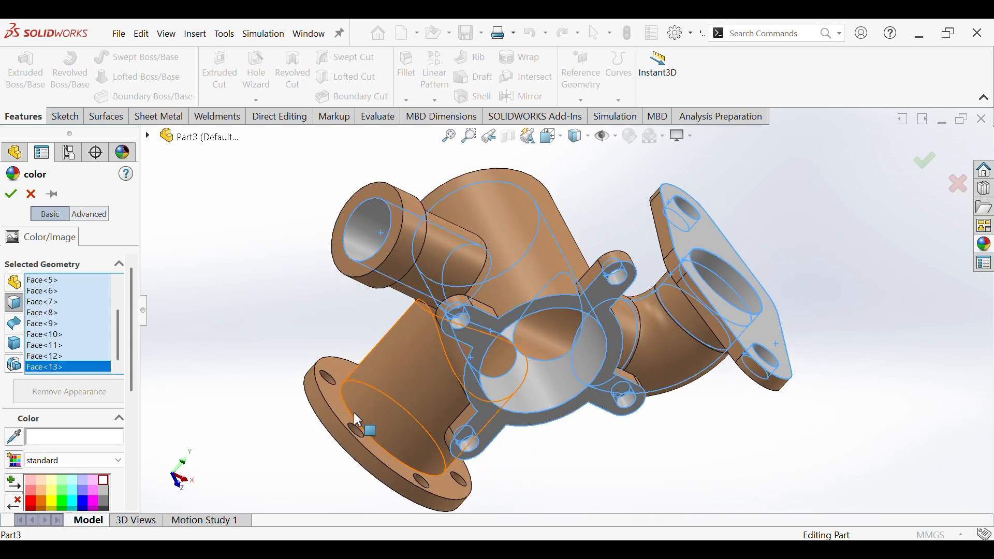
{"action": "middle_click_drag", "start_coordinate": [353, 412], "coordinate": [328, 438]}
{"action": "scroll", "coordinate": [329, 439], "scroll_direction": "down", "scroll_amount": 5}
{"action": "left_click", "coordinate": [424, 400]}
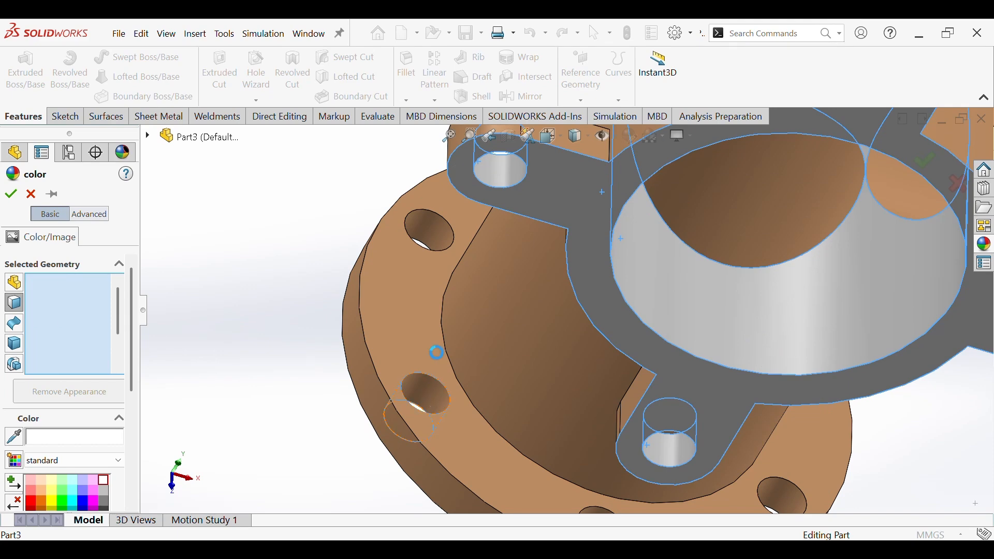
{"action": "left_click", "coordinate": [437, 218]}
{"action": "scroll", "coordinate": [569, 437], "scroll_direction": "up", "scroll_amount": 3}
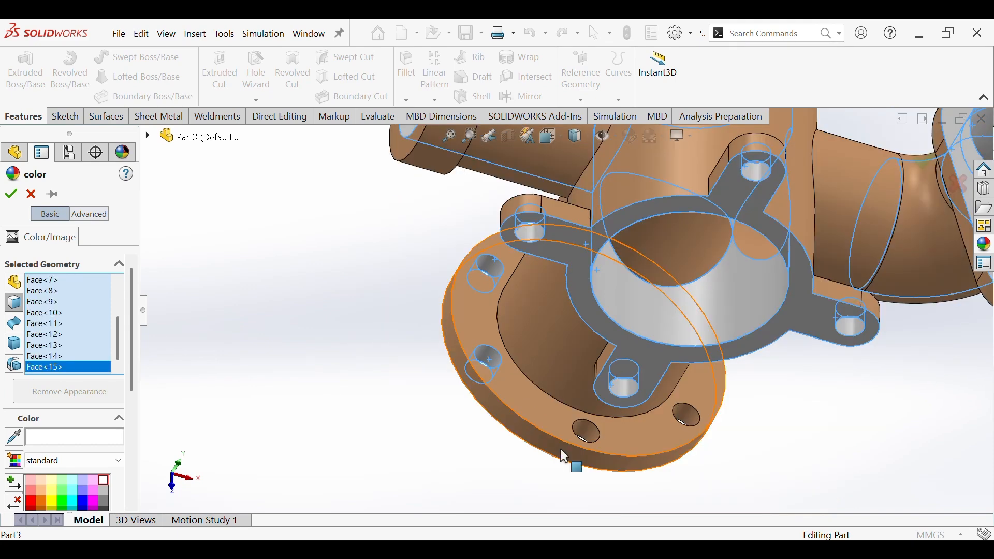
{"action": "left_click", "coordinate": [588, 433]}
{"action": "left_click", "coordinate": [689, 422]}
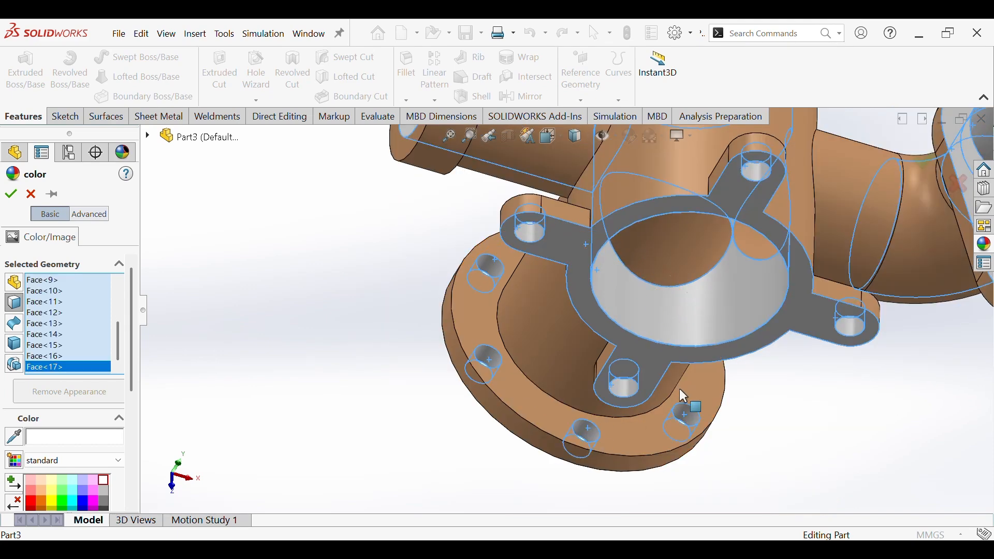
{"action": "middle_click_drag", "start_coordinate": [679, 389], "coordinate": [717, 346]}
{"action": "left_click", "coordinate": [749, 345]}
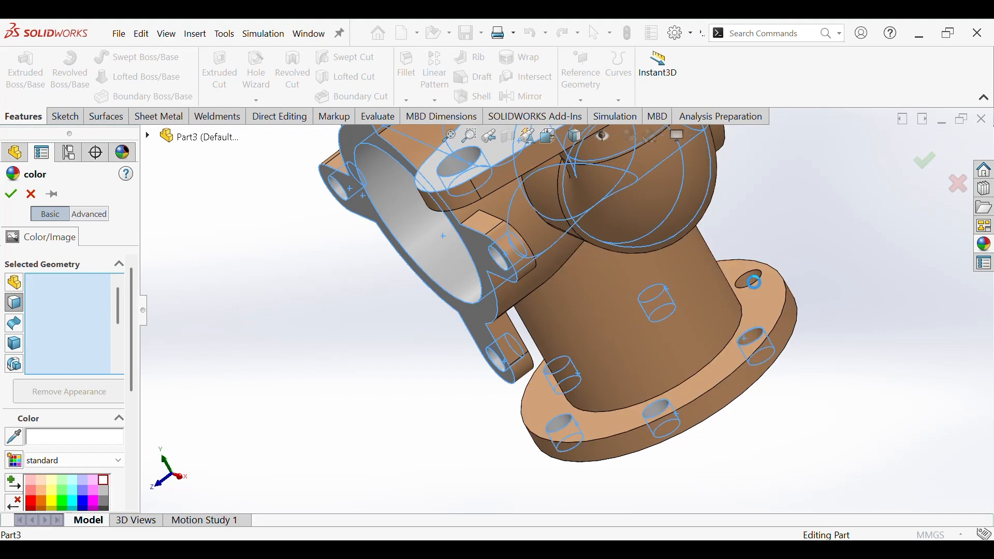
{"action": "left_click", "coordinate": [752, 279]}
- Add the base pipe's bore, the remaining face inside the cylinder and the base flange's underside, and apply the white color
{"action": "middle_click_drag", "start_coordinate": [750, 276], "coordinate": [622, 200]}
{"action": "left_click", "coordinate": [519, 265]}
{"action": "left_click", "coordinate": [622, 199]}
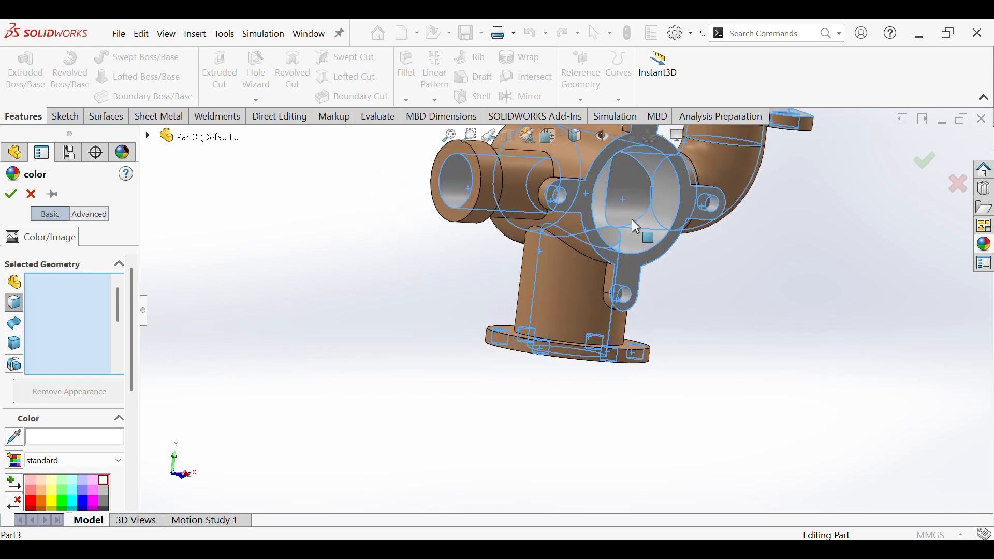
{"action": "middle_click_drag", "start_coordinate": [623, 272], "coordinate": [588, 331]}
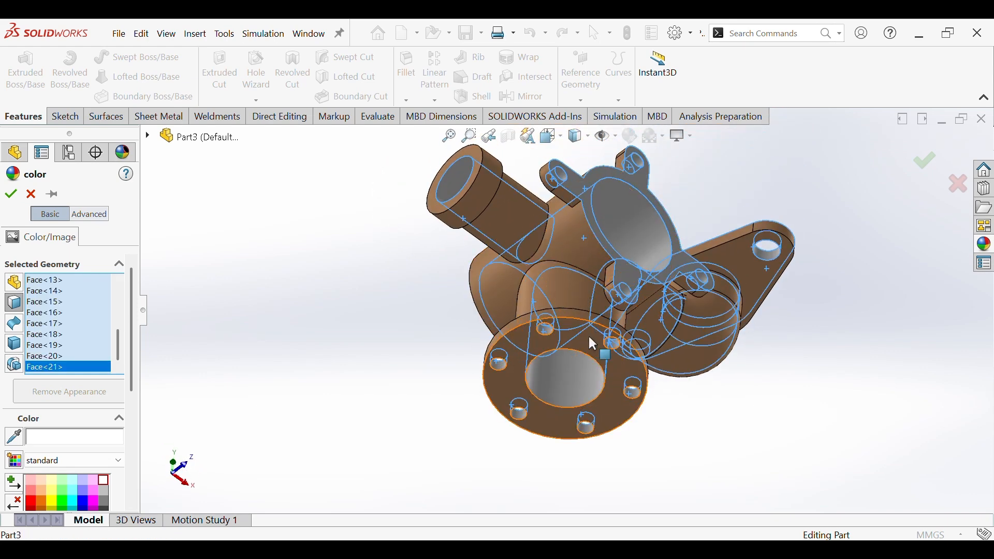
{"action": "left_click", "coordinate": [589, 336]}
{"action": "left_click", "coordinate": [11, 196]}
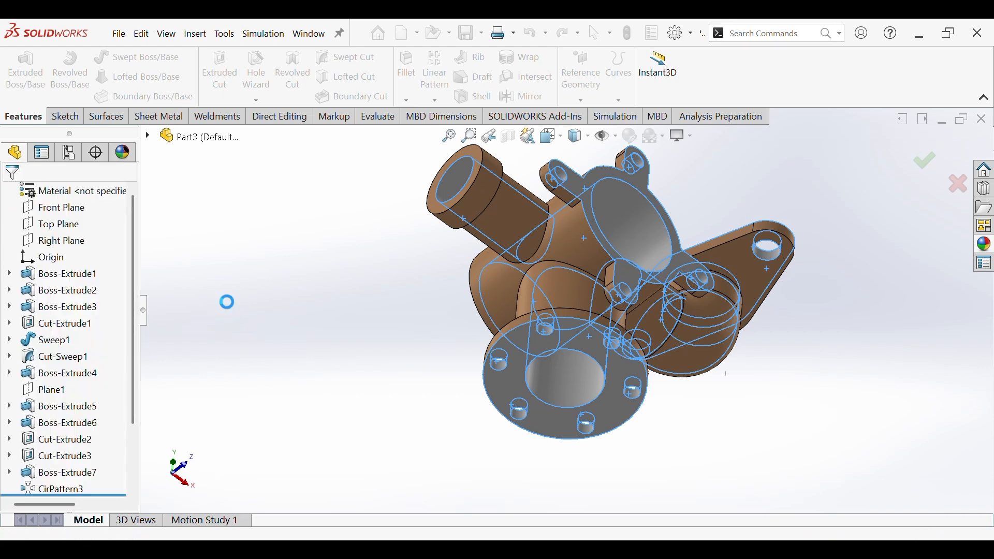
{"action": "key", "text": "ctrl+7"}
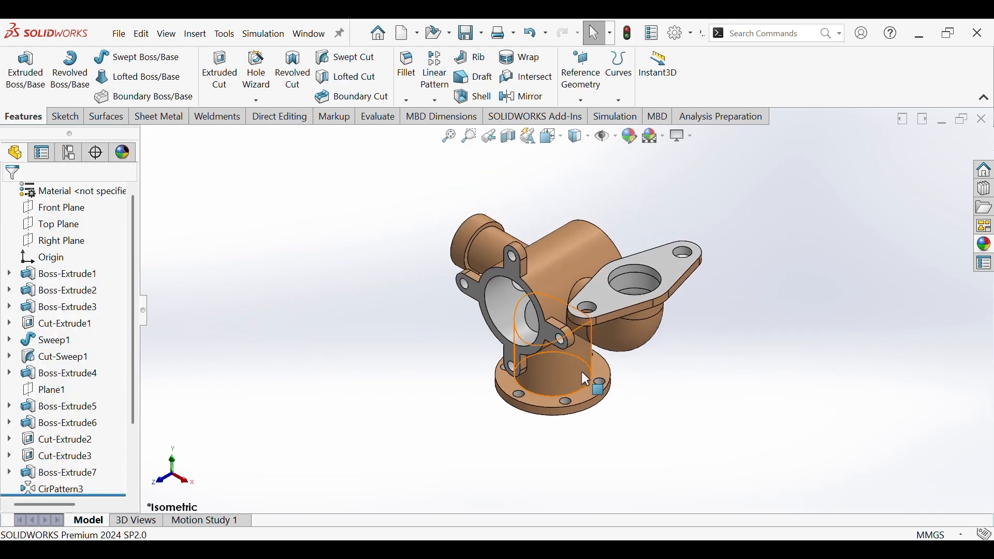
{"action": "middle_click_drag", "start_coordinate": [581, 371], "coordinate": [594, 412]}
{"action": "key", "text": "ctrl+7"}
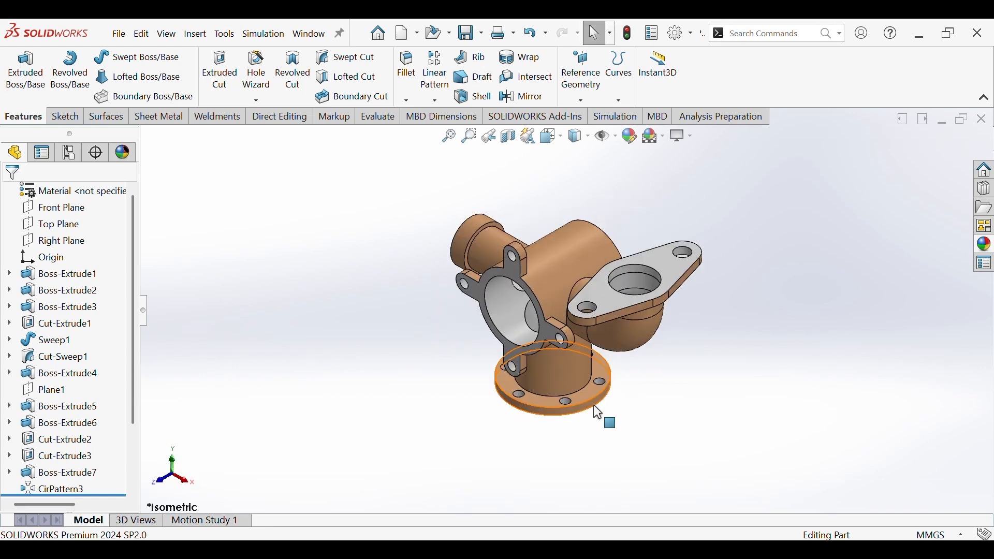